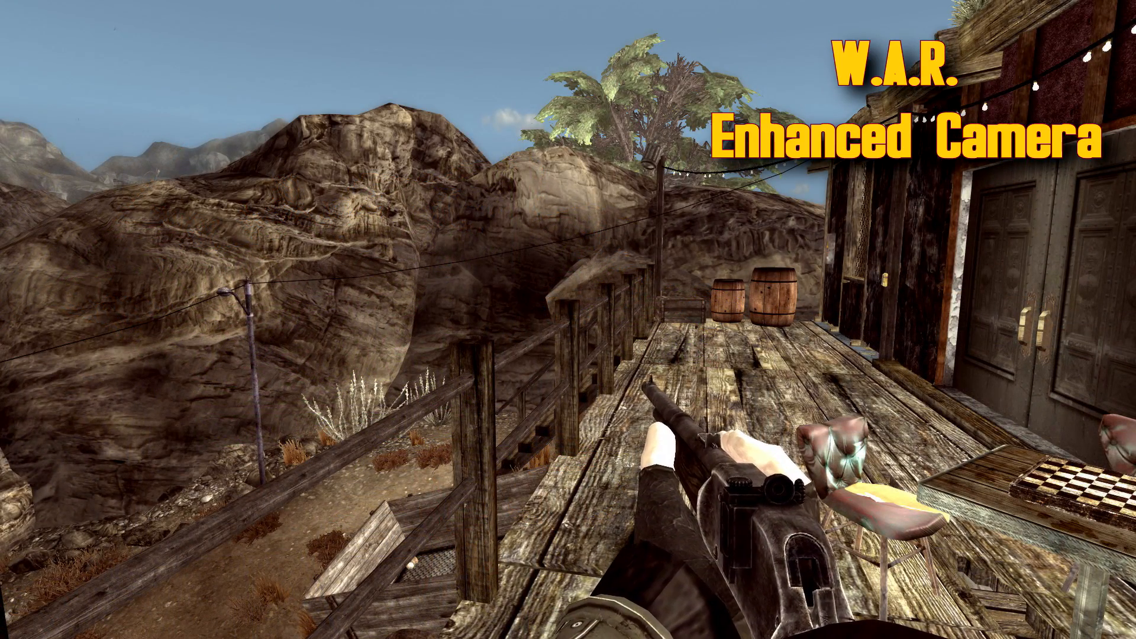
pyautogui.press('r')
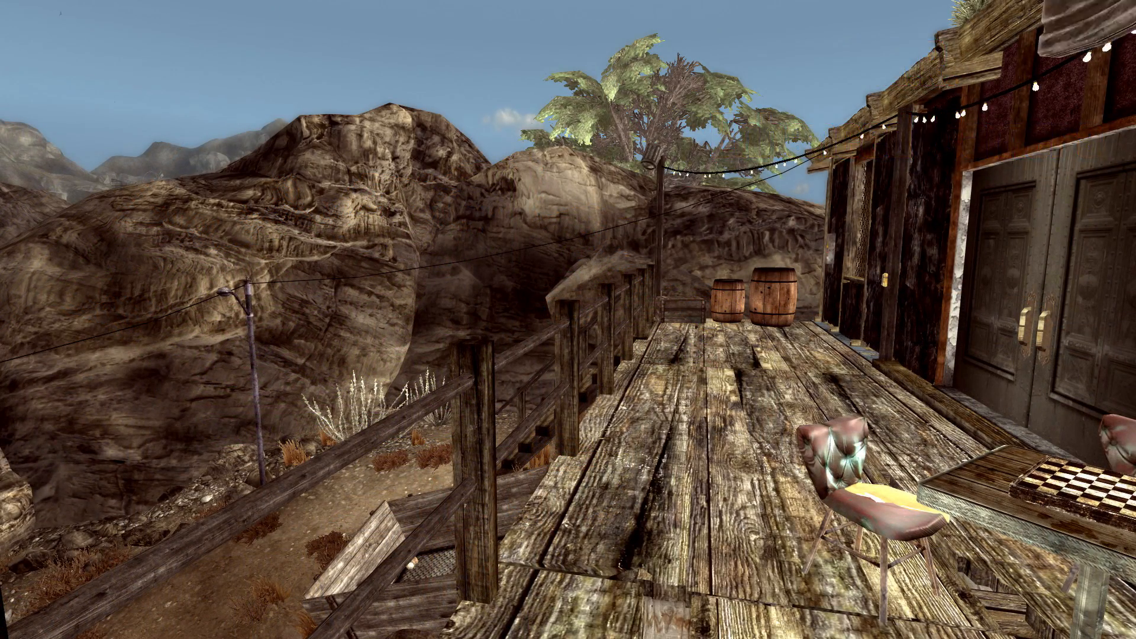
pyautogui.press('r')
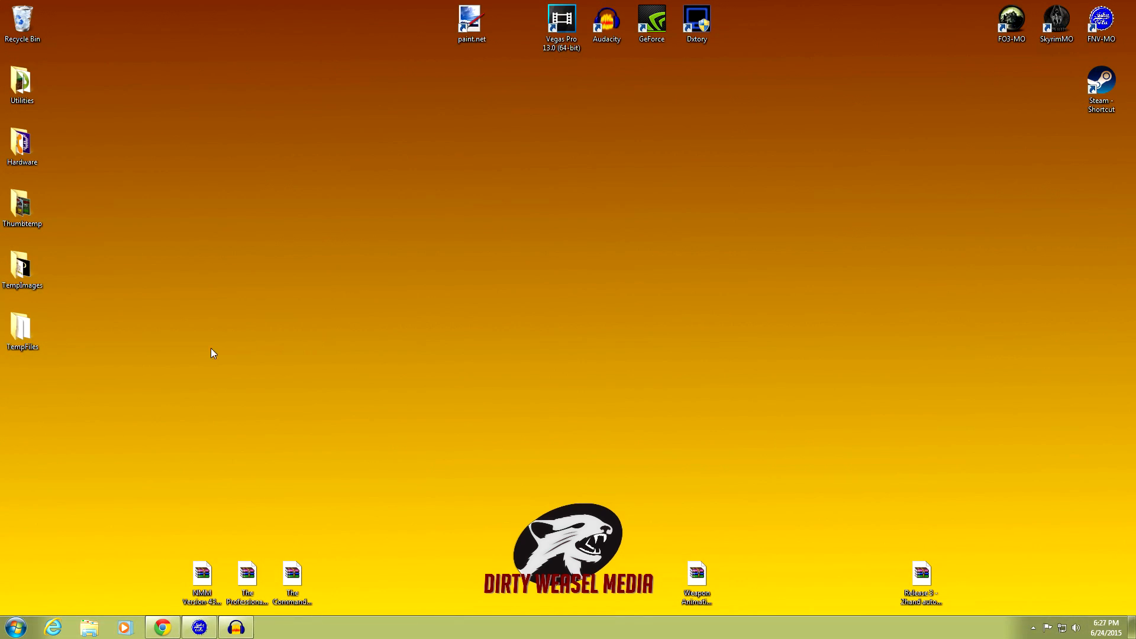
pyautogui.click(200, 627)
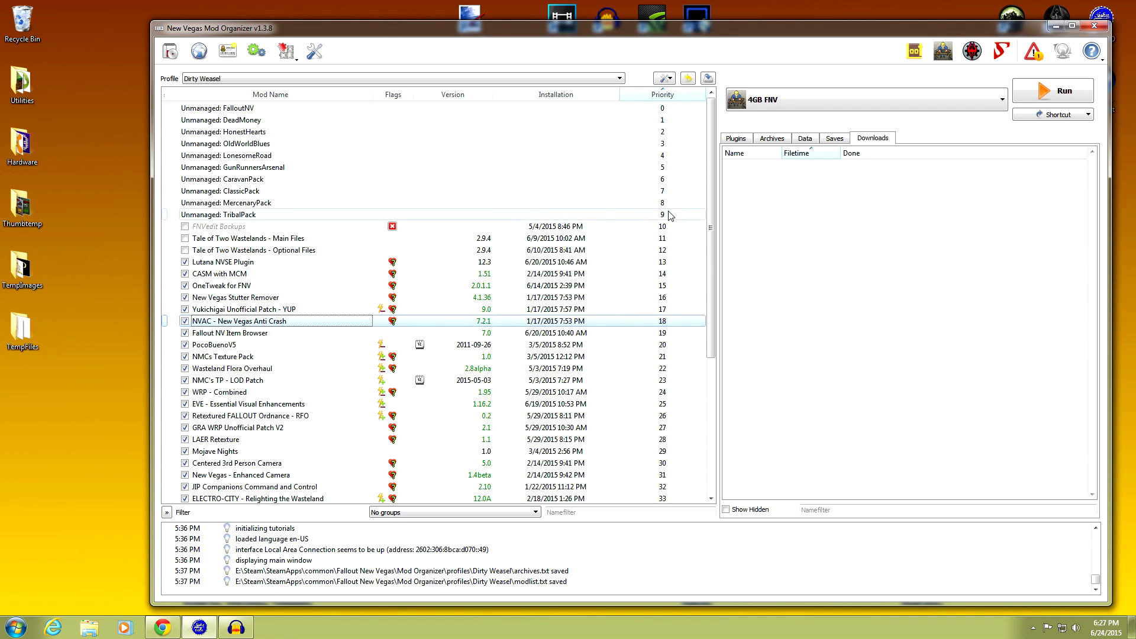
pyautogui.click(1054, 27)
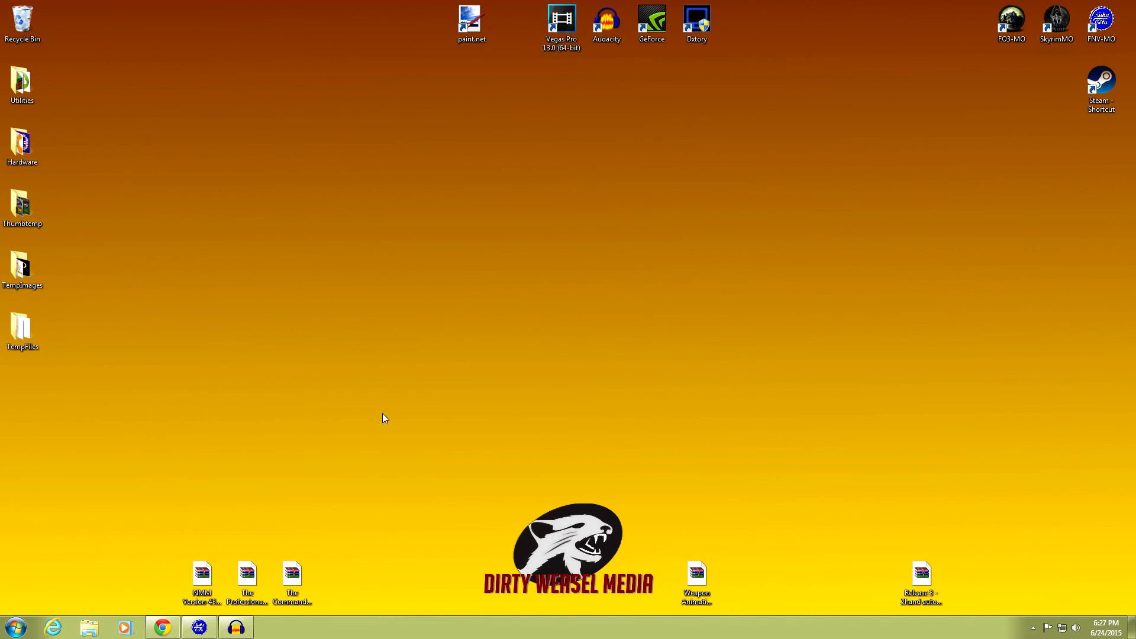
# - Switch to Chrome and review the Weapon Animation Replacers description and file list, plus the Weapon Animation Replacers FOMOD page on Nexus Mods
pyautogui.click(163, 627)
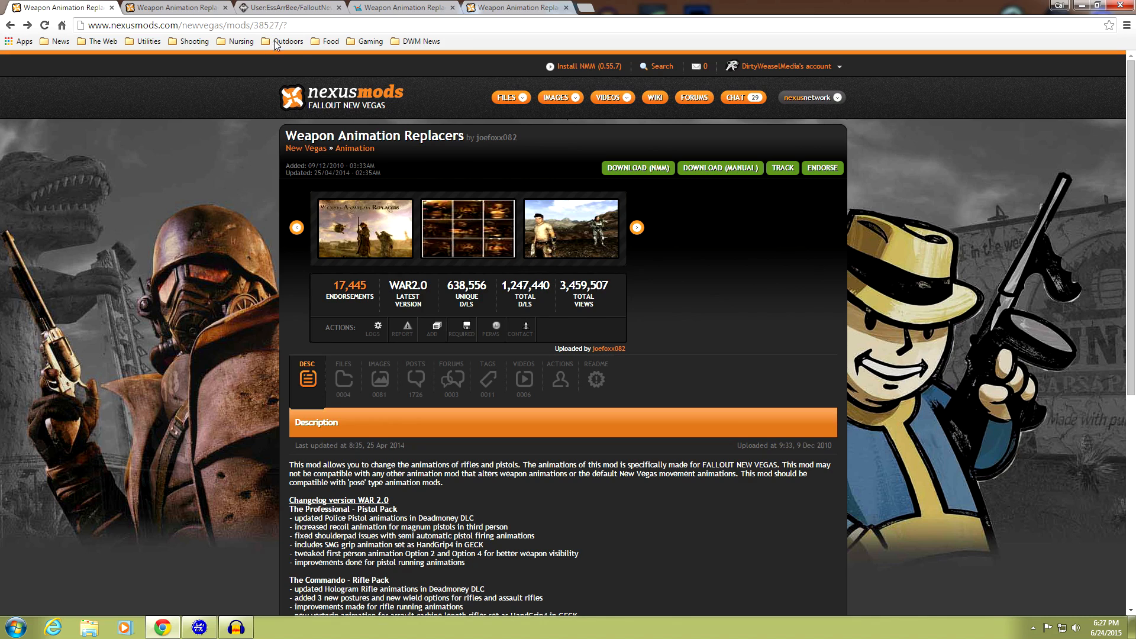
pyautogui.scroll(-4, 265, 307)
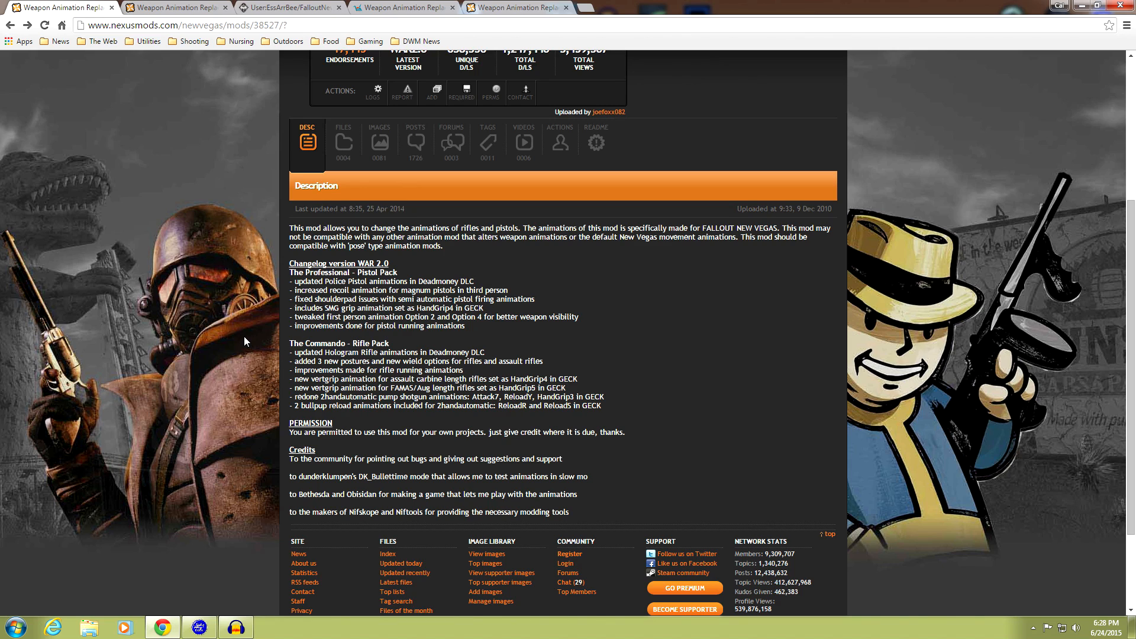
pyautogui.scroll(4, 244, 336)
pyautogui.click(343, 379)
pyautogui.scroll(-4, 257, 372)
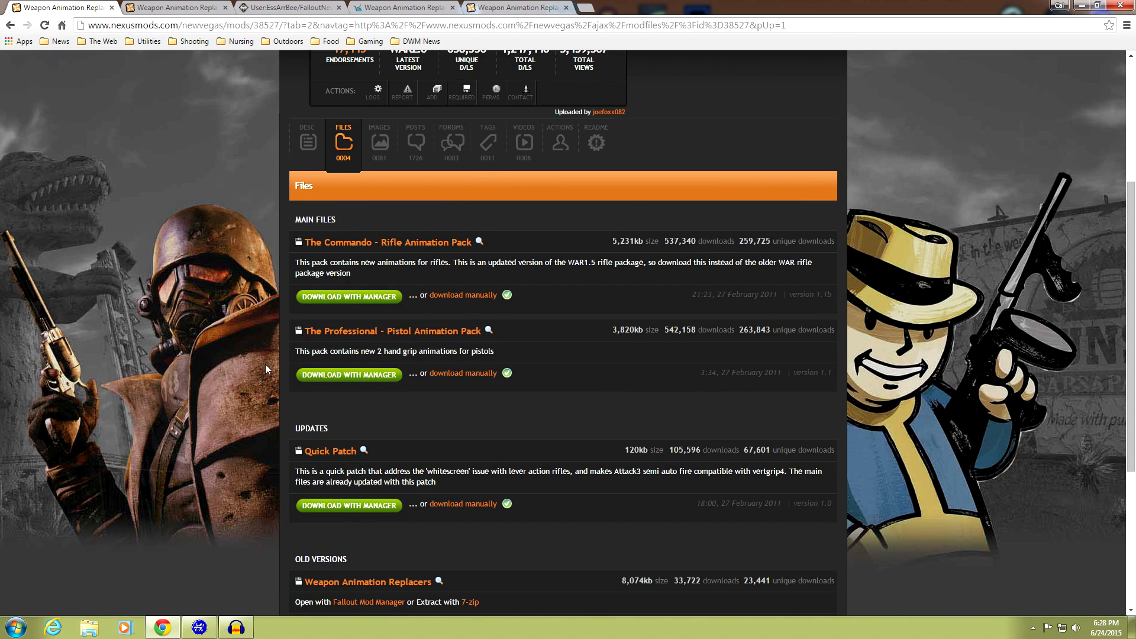
pyautogui.scroll(4, 249, 319)
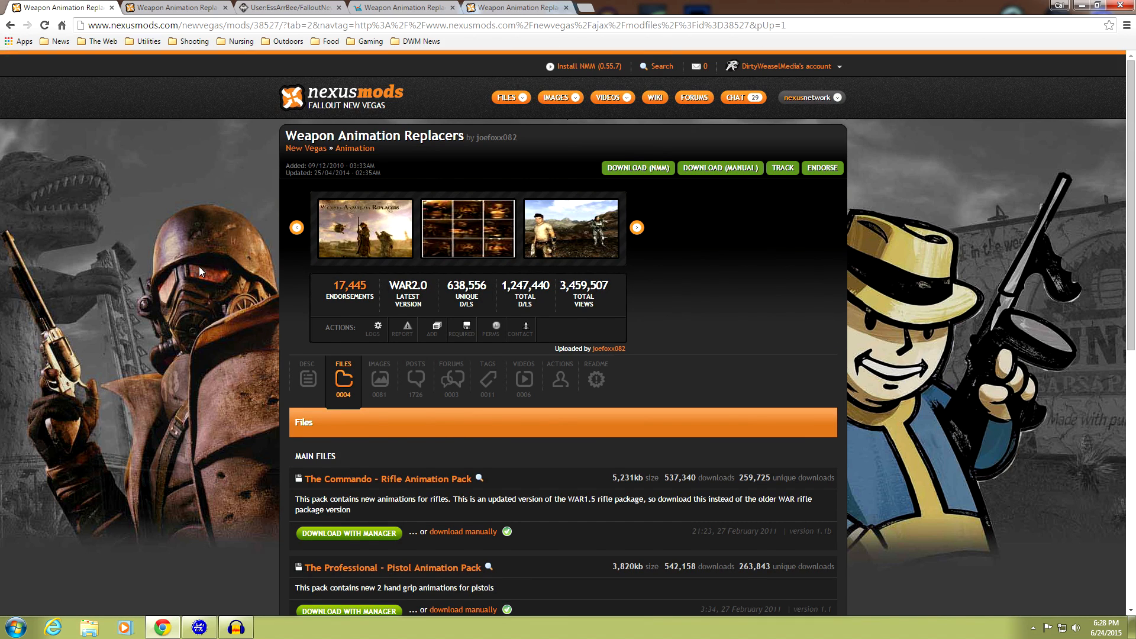
pyautogui.click(171, 8)
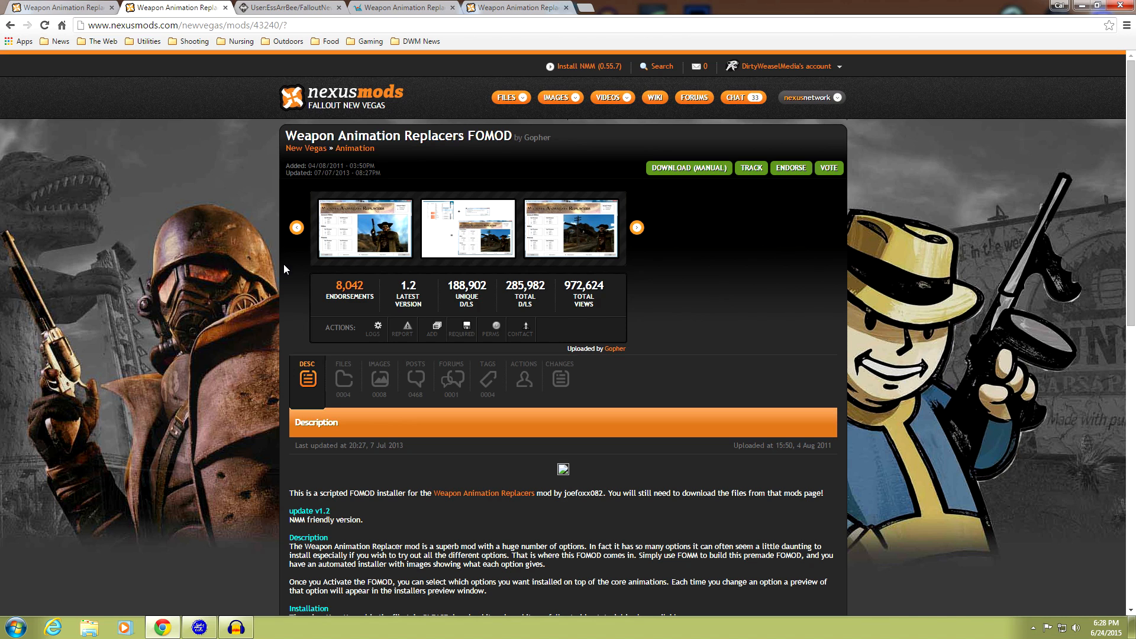
# - View the contents of the Commando rifle, Professional pistol and NMM Version archives from the desktop in WinRAR, and close them
pyautogui.click(1081, 5)
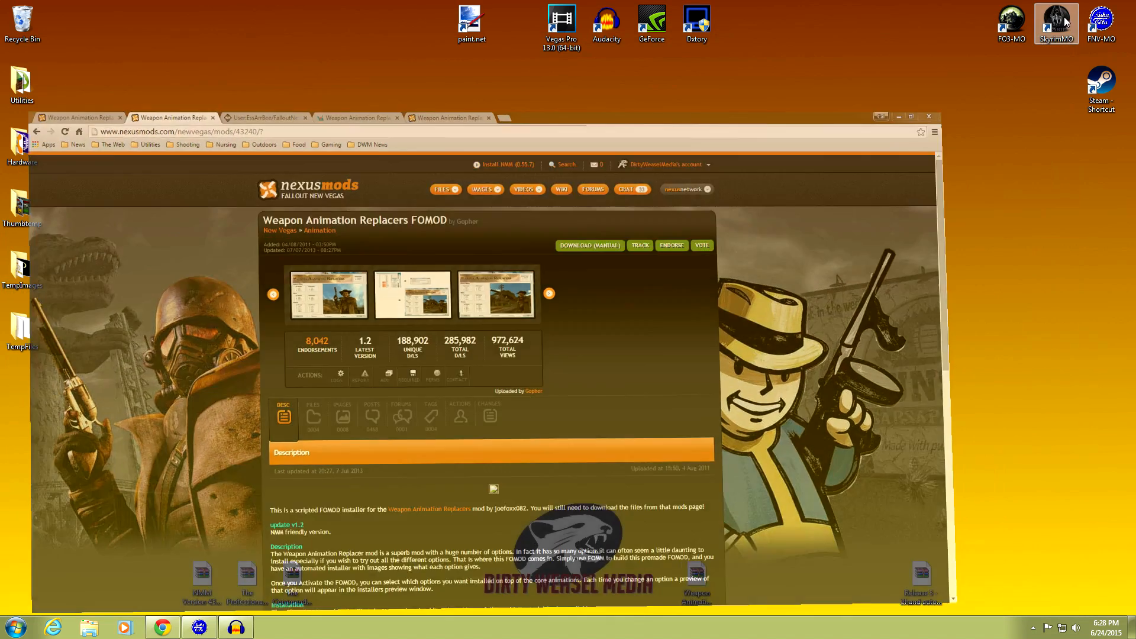
pyautogui.doubleClick(292, 572)
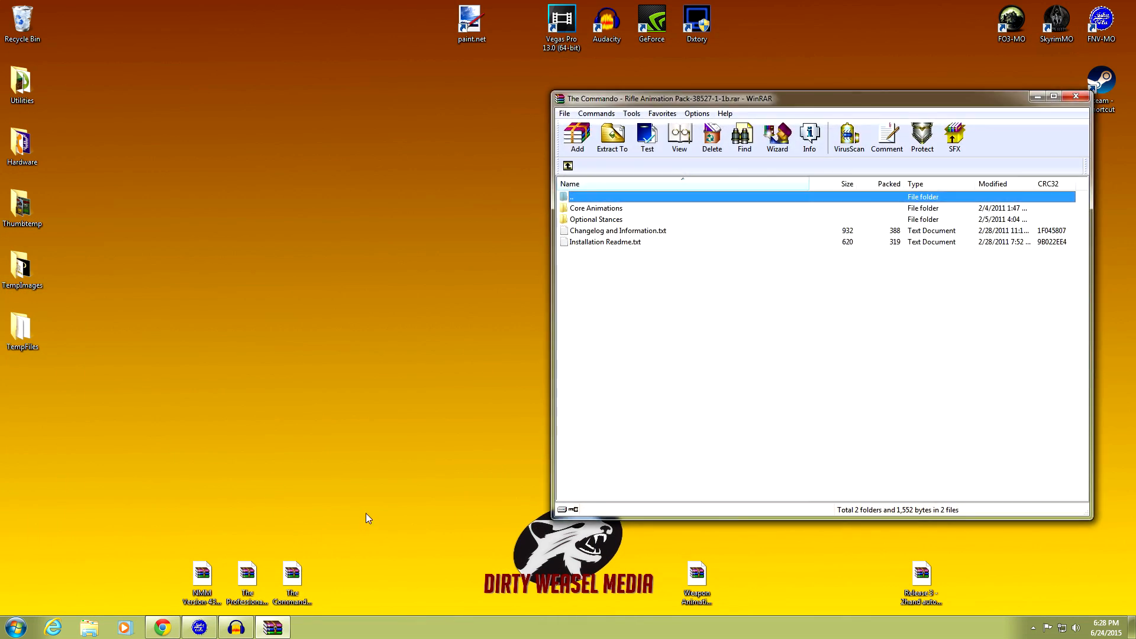
pyautogui.doubleClick(247, 571)
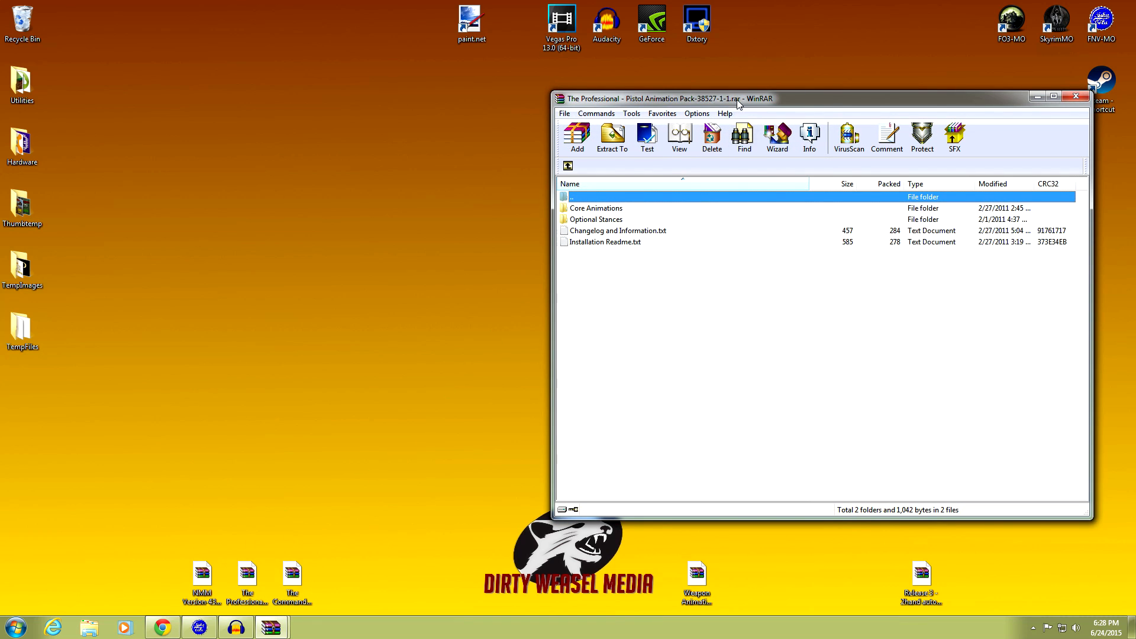
pyautogui.doubleClick(202, 573)
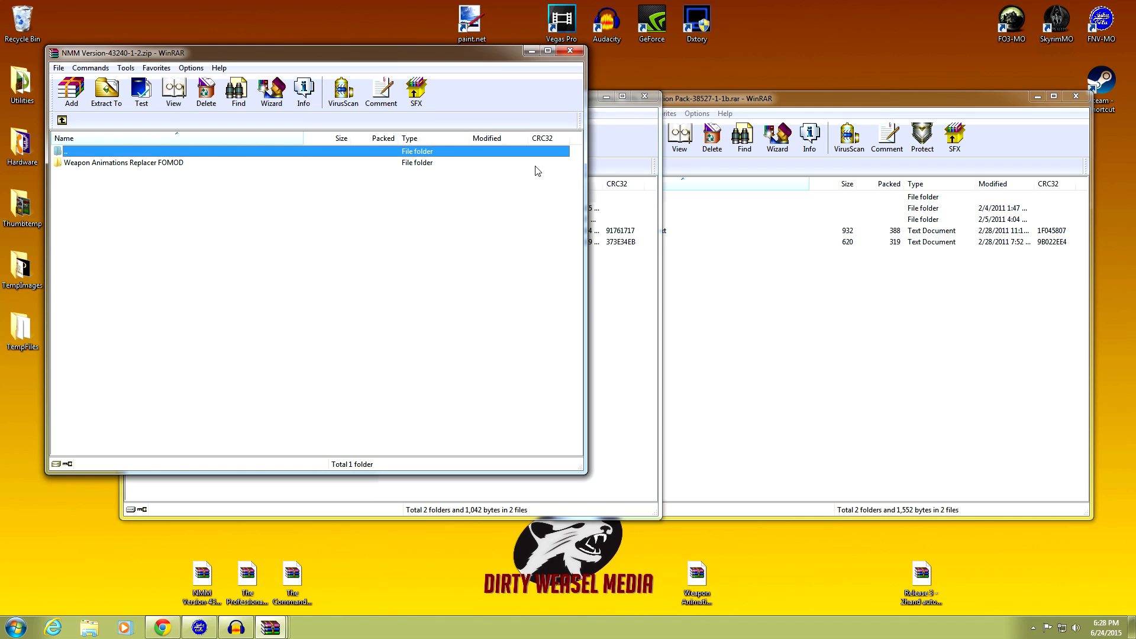
pyautogui.click(570, 51)
pyautogui.click(647, 98)
pyautogui.click(649, 100)
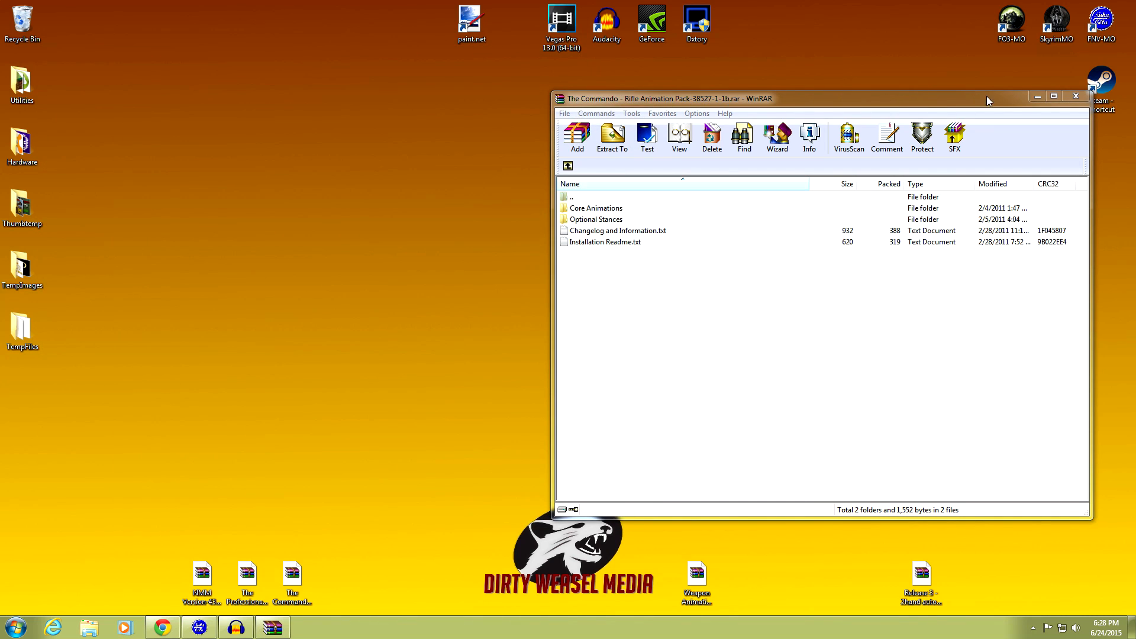
pyautogui.click(1076, 96)
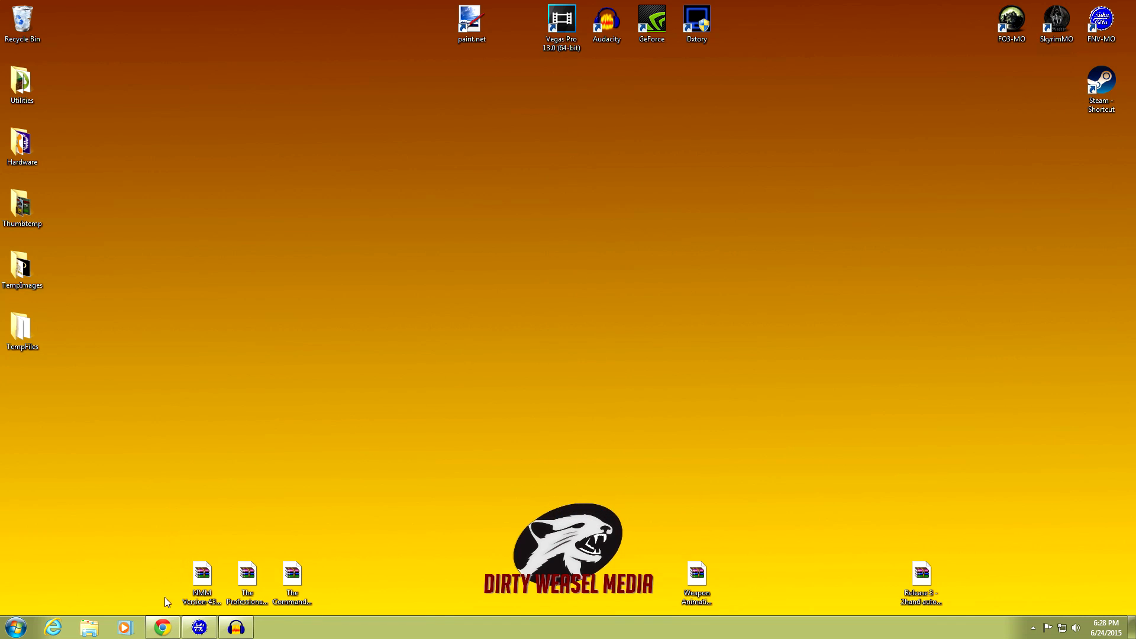
# - Find the Weapon Animation Replacers section in the STEP wiki's Fallout New Vegas guide in Chrome and open its installer download page
pyautogui.moveTo(162, 628)
pyautogui.click(190, 591)
pyautogui.click(266, 8)
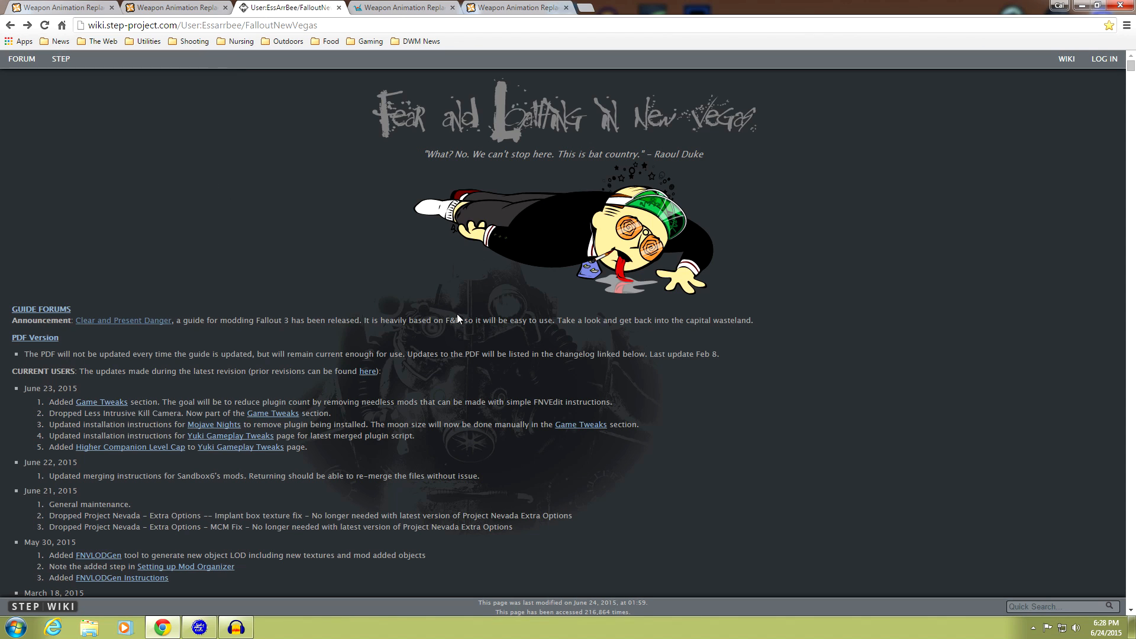
pyautogui.scroll(-7, 431, 327)
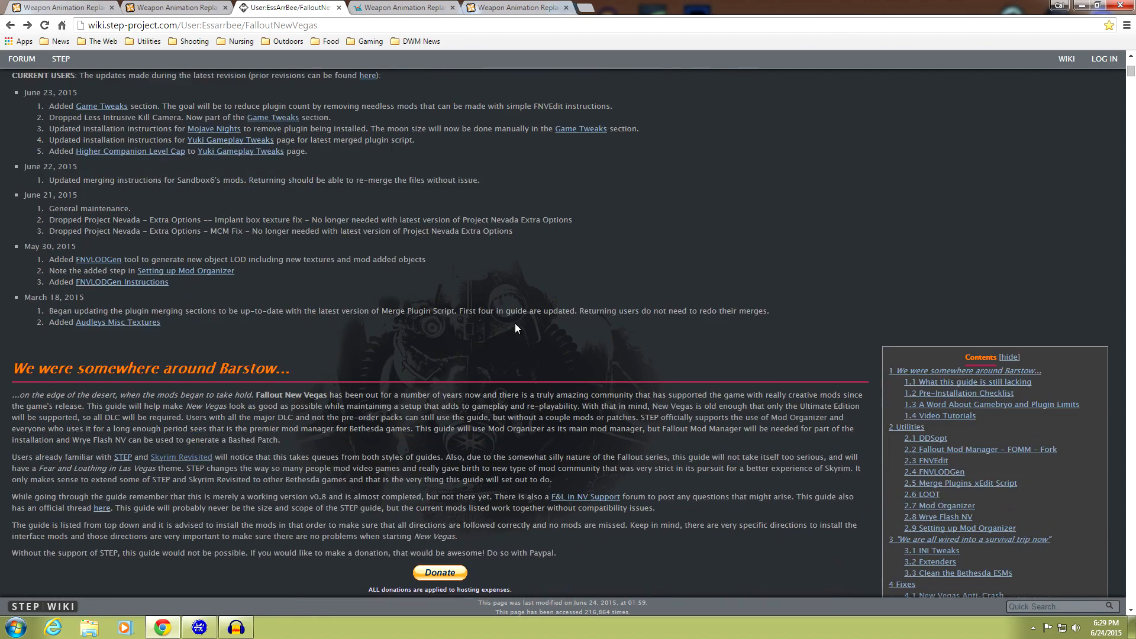
pyautogui.scroll(-5, 547, 327)
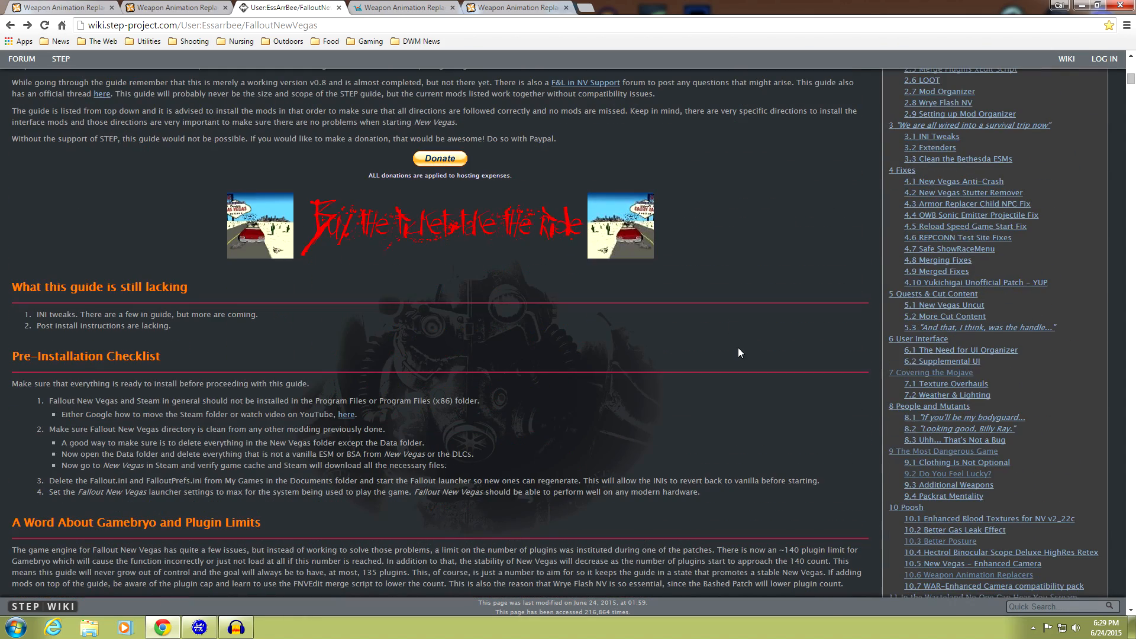
pyautogui.scroll(-1, 750, 340)
pyautogui.scroll(-3, 751, 338)
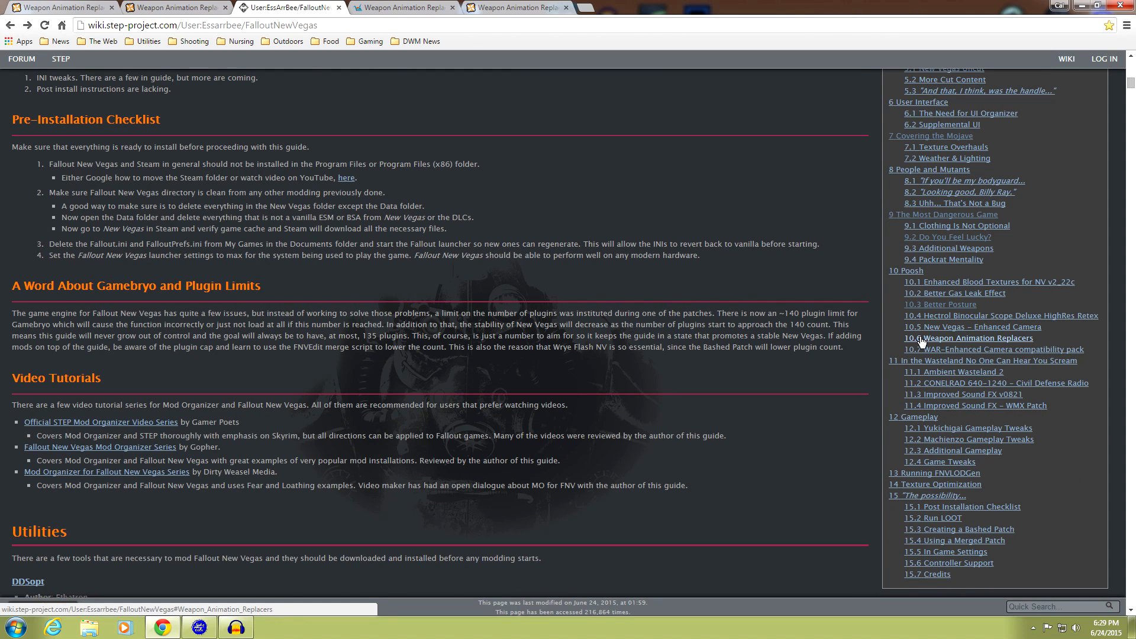
pyautogui.click(914, 342)
pyautogui.scroll(1, 473, 337)
pyautogui.scroll(-1, 474, 337)
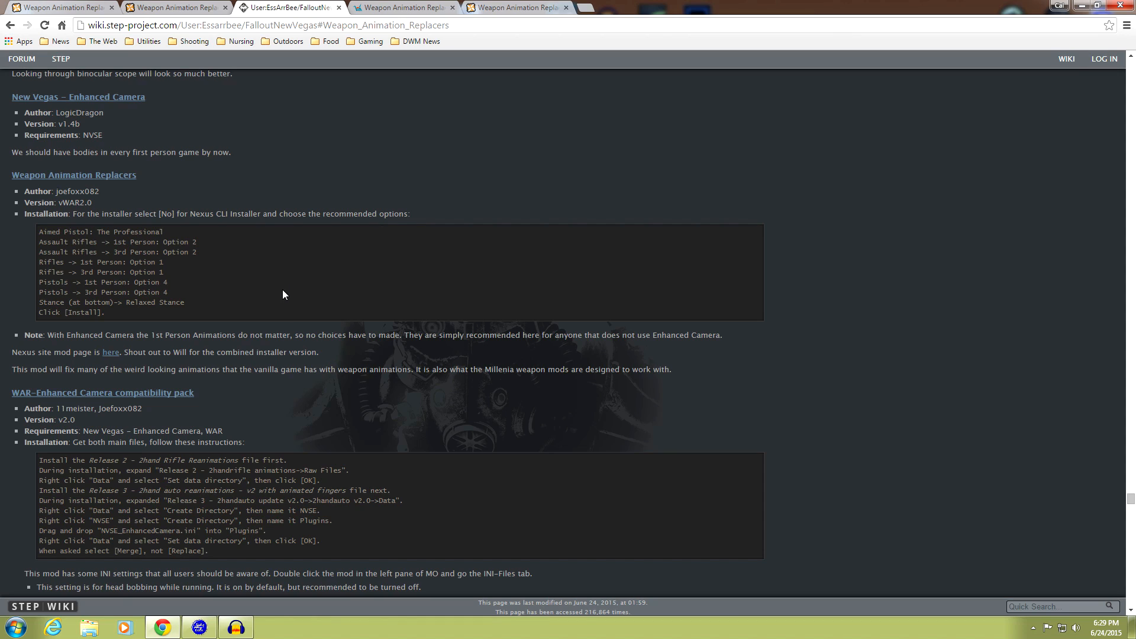
pyautogui.click(131, 177)
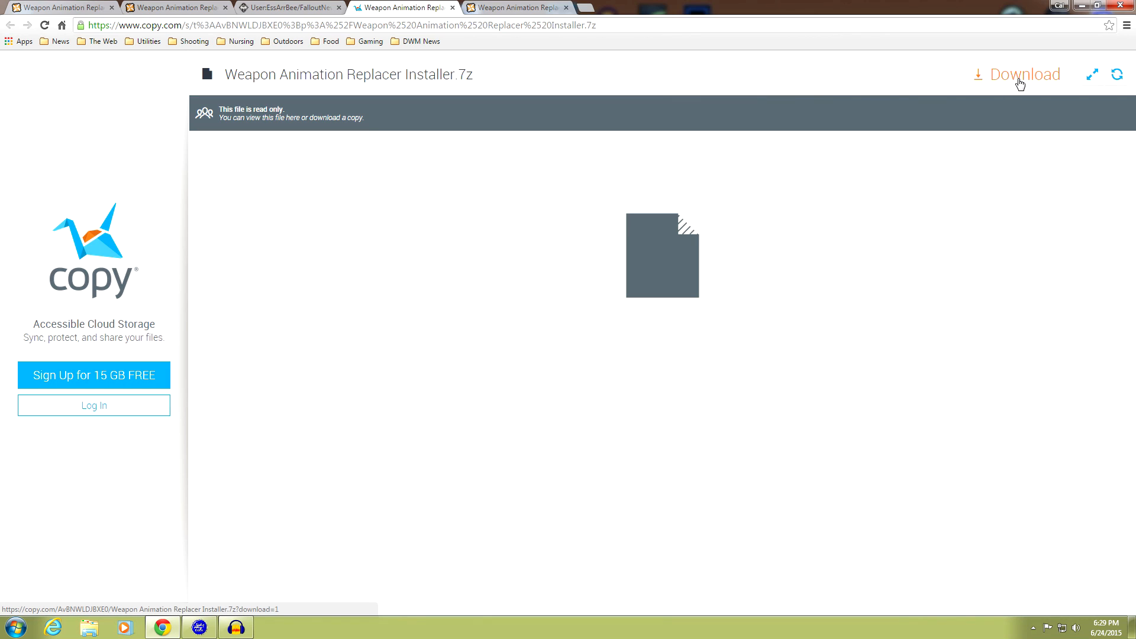
# - Move Weapon Animation Replacer Installer.7z to the middle of the desktop and open it in WinRAR
pyautogui.click(1079, 7)
pyautogui.moveTo(696, 568); pyautogui.dragTo(578, 277)
pyautogui.doubleClick(563, 285)
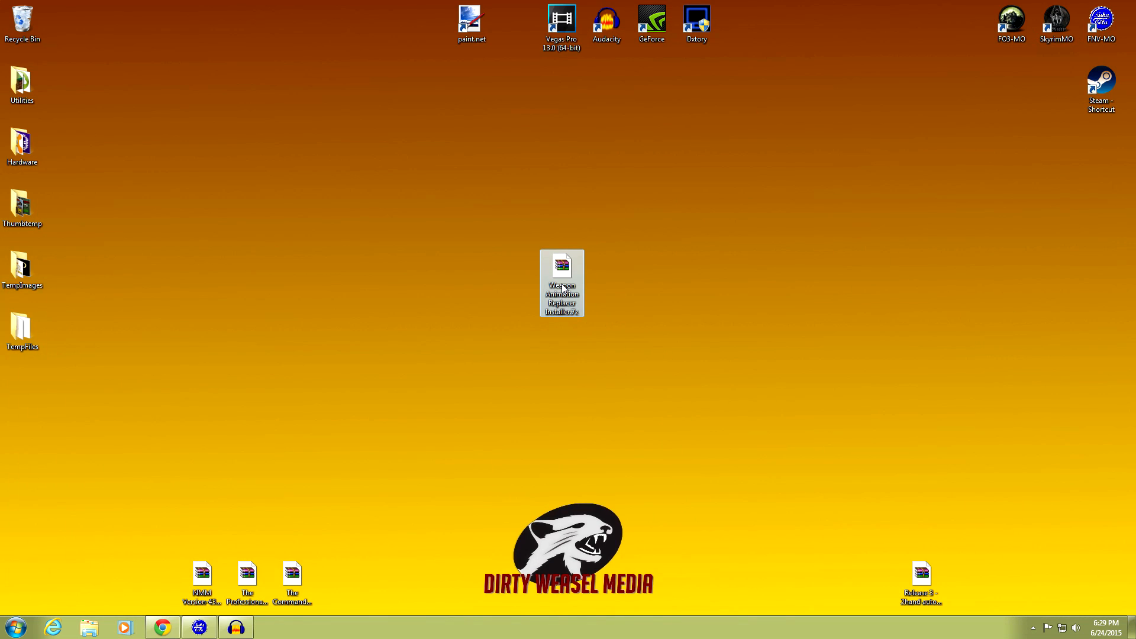
pyautogui.moveTo(818, 96); pyautogui.dragTo(626, 97)
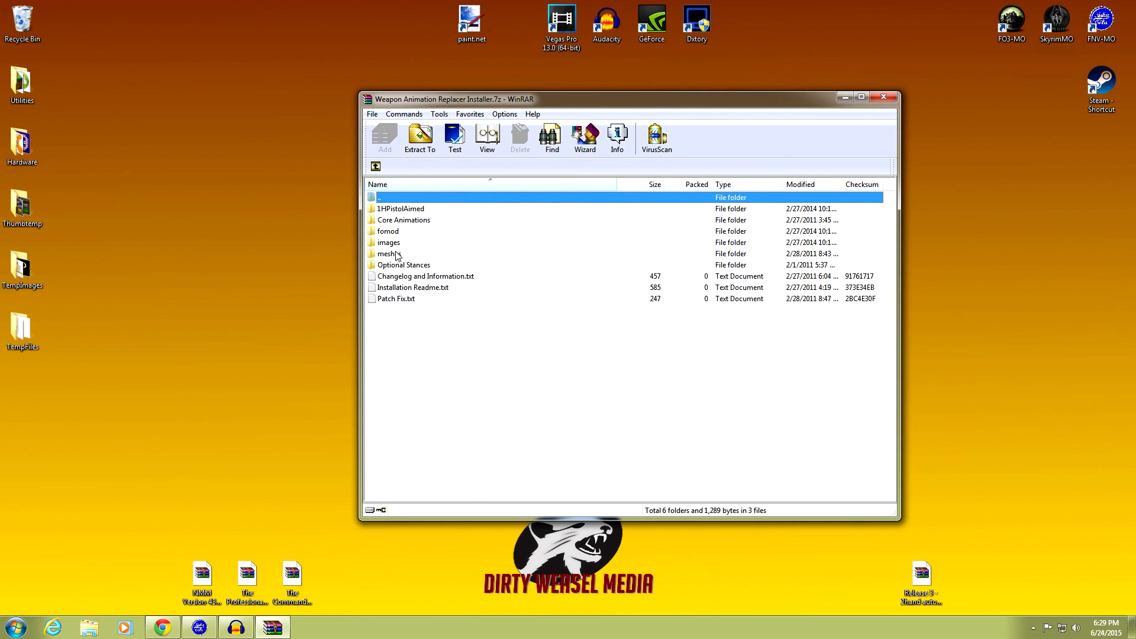
# - Browse the installer archive's subfolders through characters down to the KF animation files, and close the archive
pyautogui.doubleClick(415, 223)
pyautogui.doubleClick(407, 211)
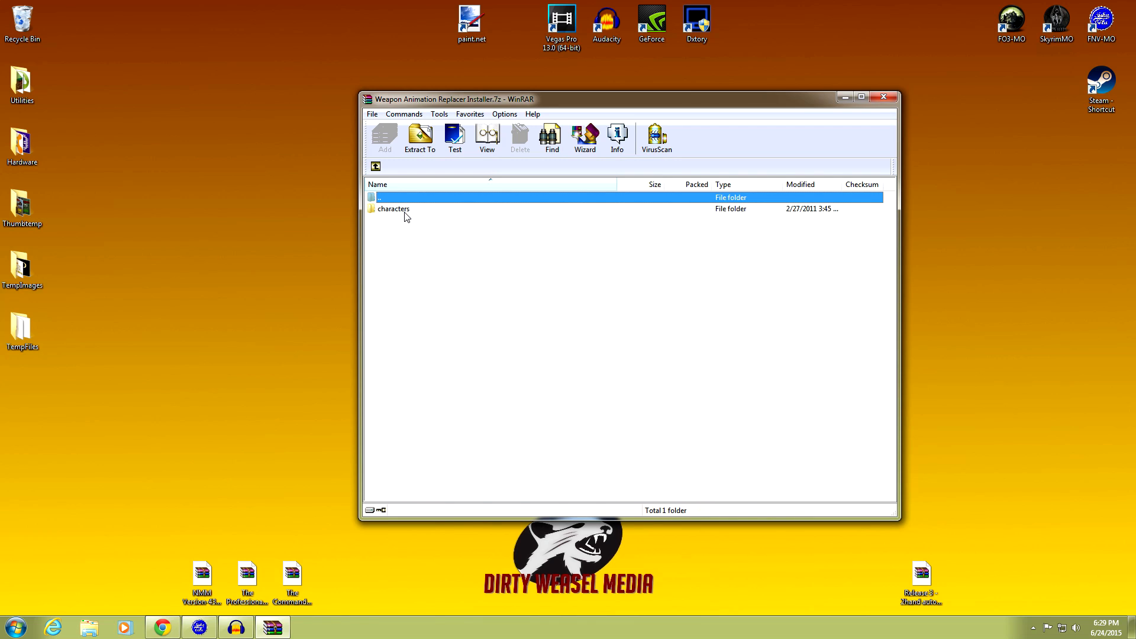
pyautogui.doubleClick(406, 213)
pyautogui.doubleClick(405, 214)
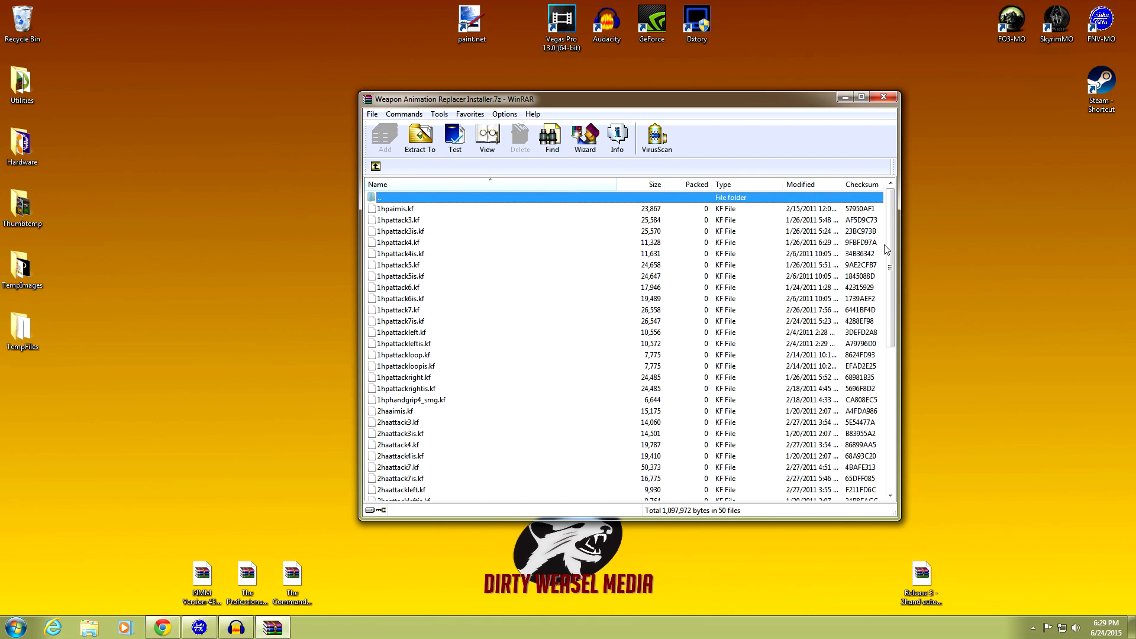
pyautogui.moveTo(886, 251); pyautogui.dragTo(887, 222)
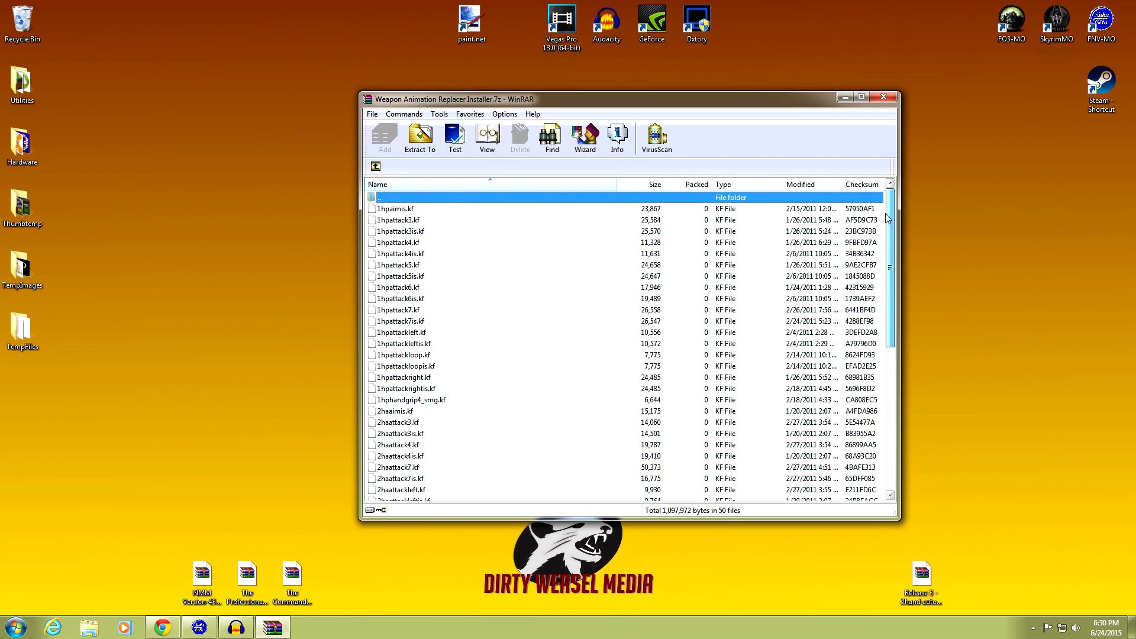
pyautogui.click(883, 97)
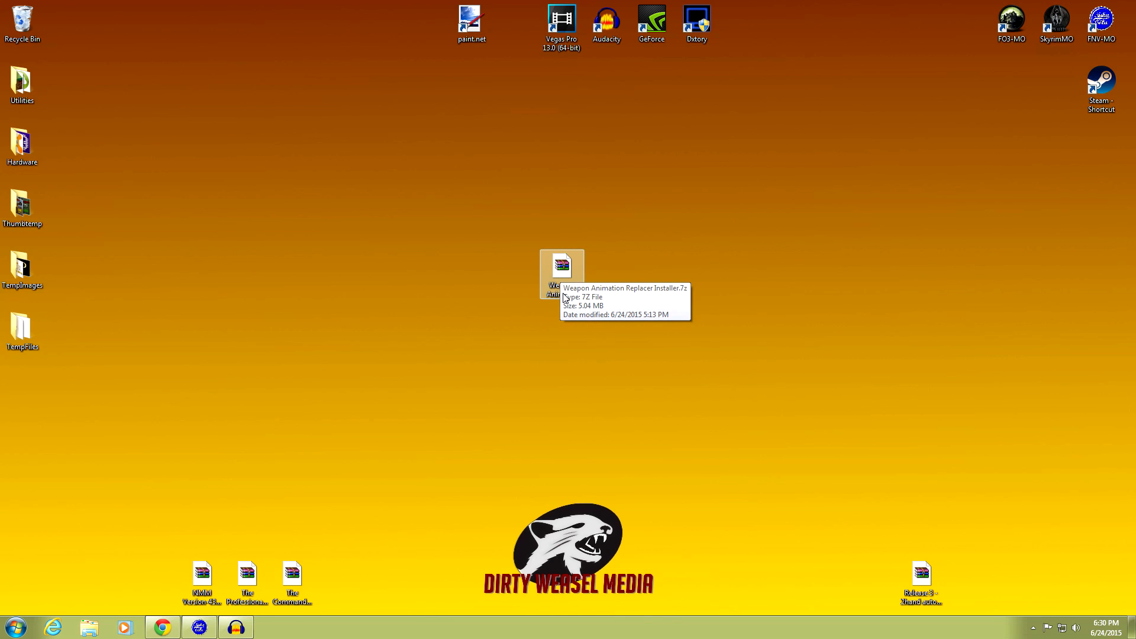
# - Reopen Weapon Animation Replacer Installer.7z to review its top-level folders and text files, and close it
pyautogui.rightClick(563, 362)
pyautogui.click(529, 371)
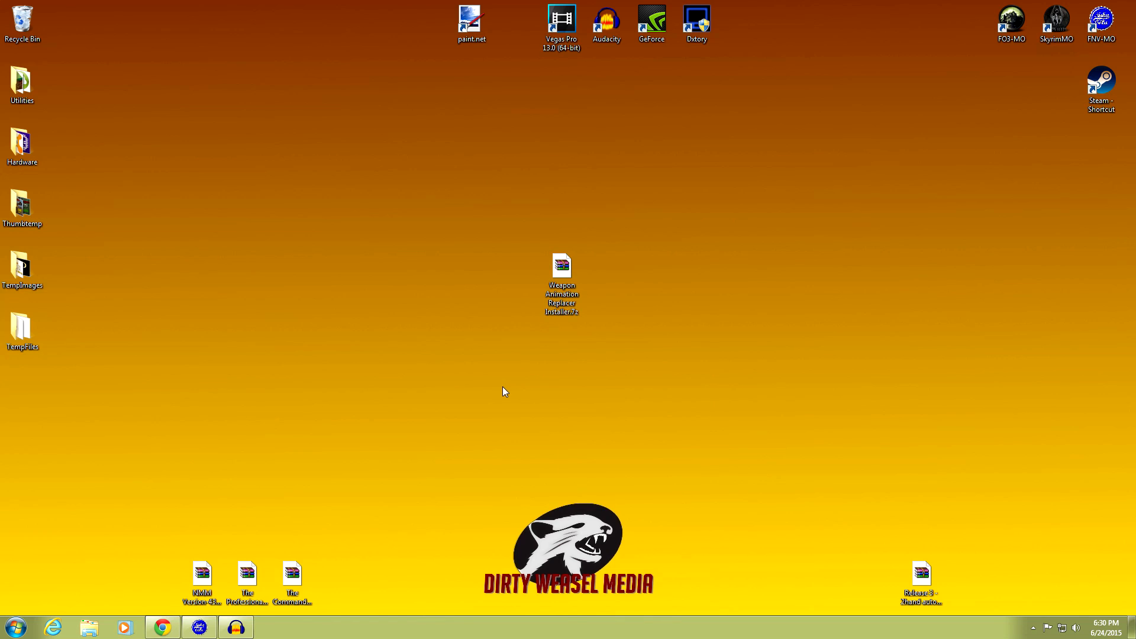
pyautogui.doubleClick(561, 269)
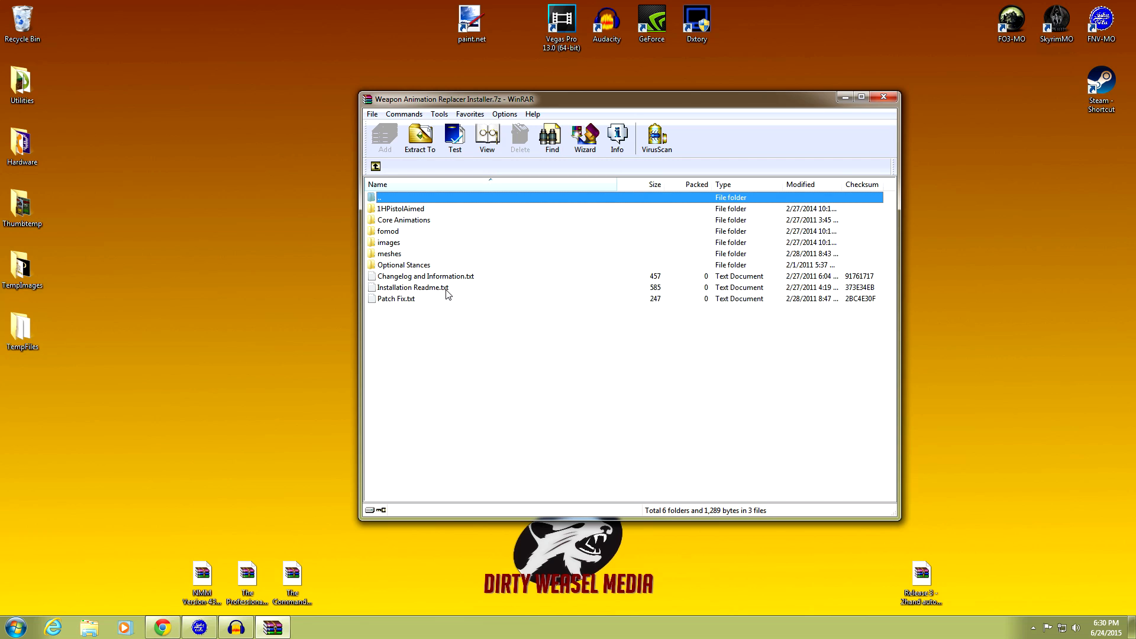
pyautogui.click(880, 95)
pyautogui.click(173, 620)
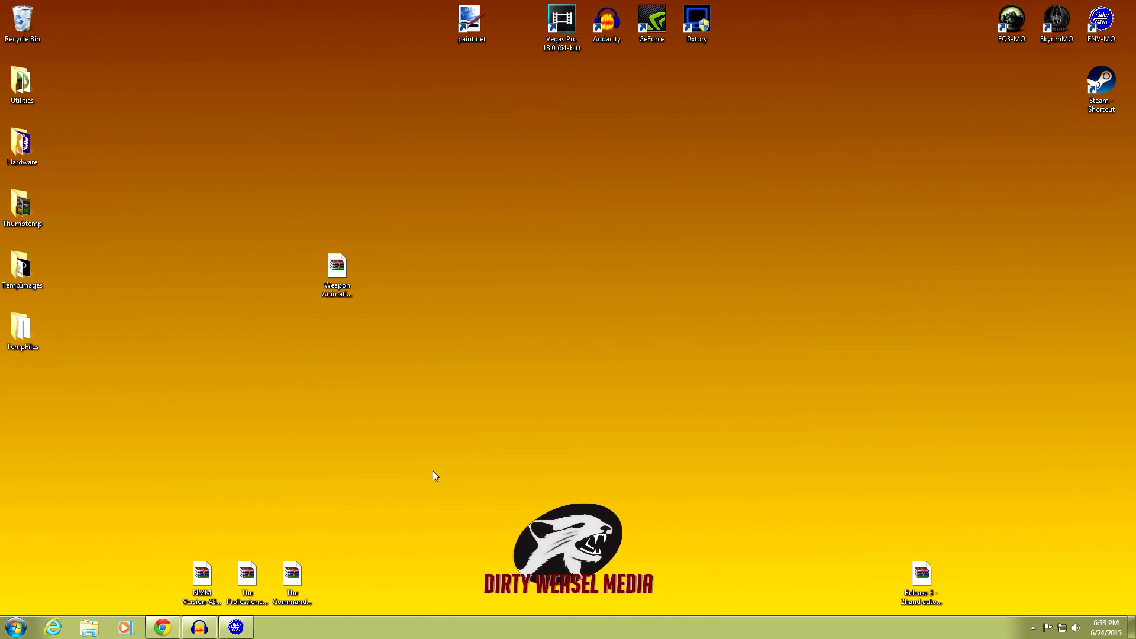
# - Switch to New Vegas Mod Organizer and check the desktop archives offered for mod installation, without choosing one
pyautogui.click(236, 627)
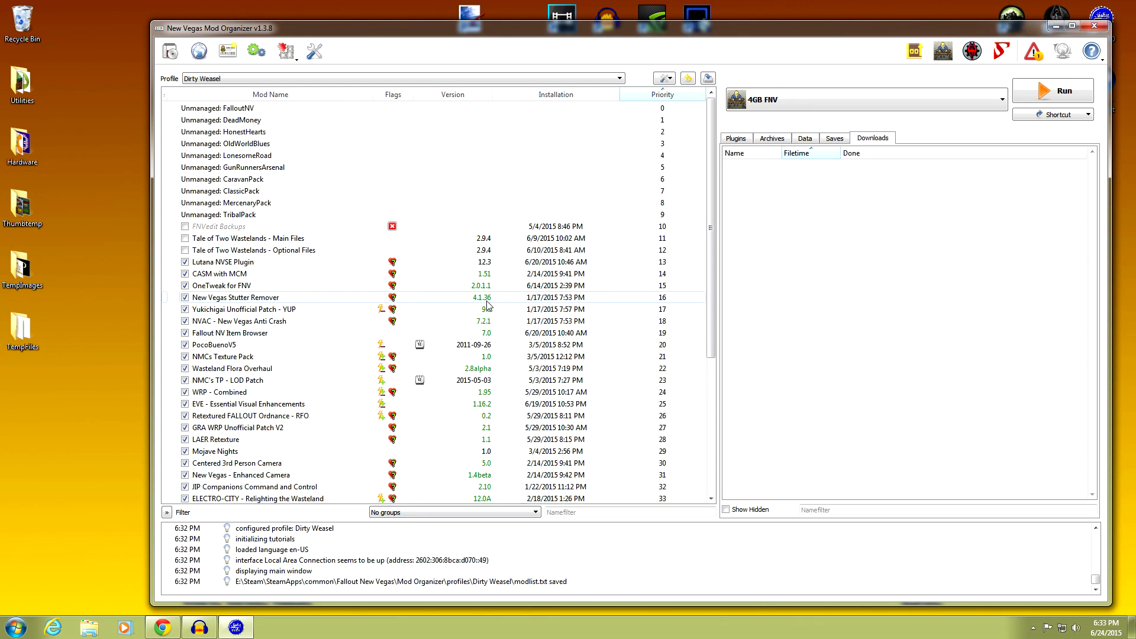
pyautogui.moveTo(711, 222)
pyautogui.mouseDown()
pyautogui.moveTo(711, 280)
pyautogui.moveTo(711, 222)
pyautogui.mouseUp()
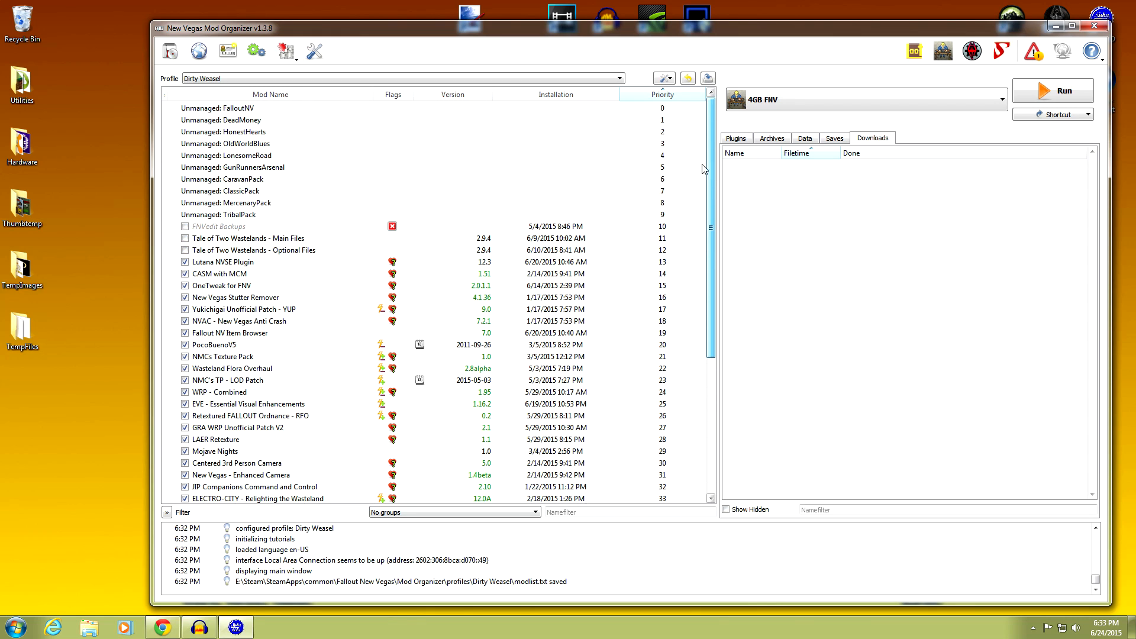
pyautogui.click(170, 54)
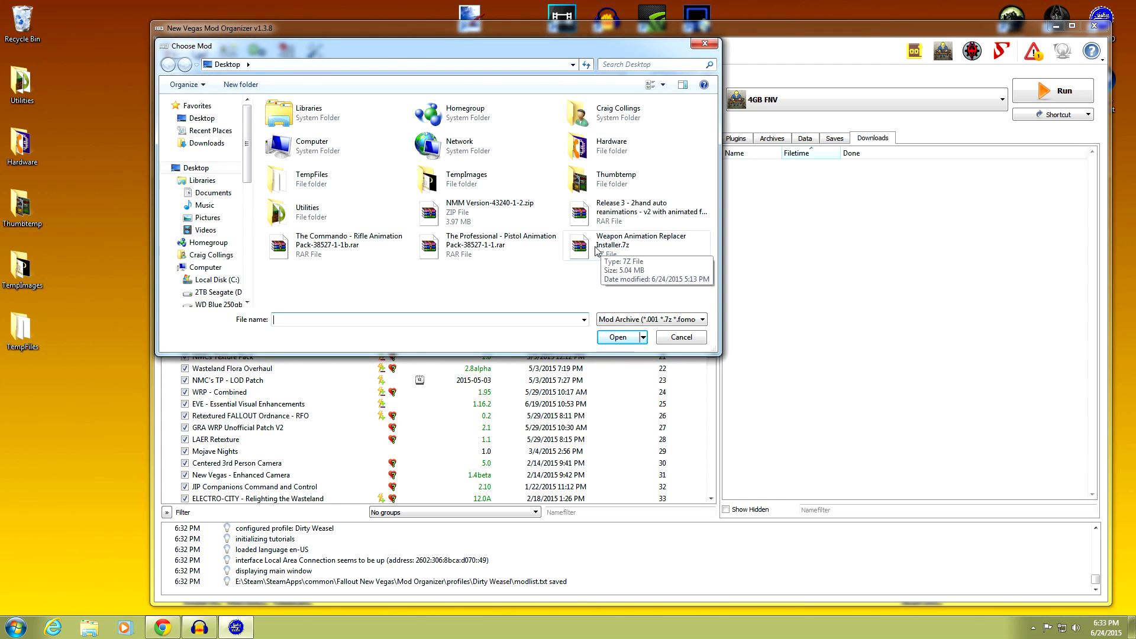
pyautogui.click(672, 338)
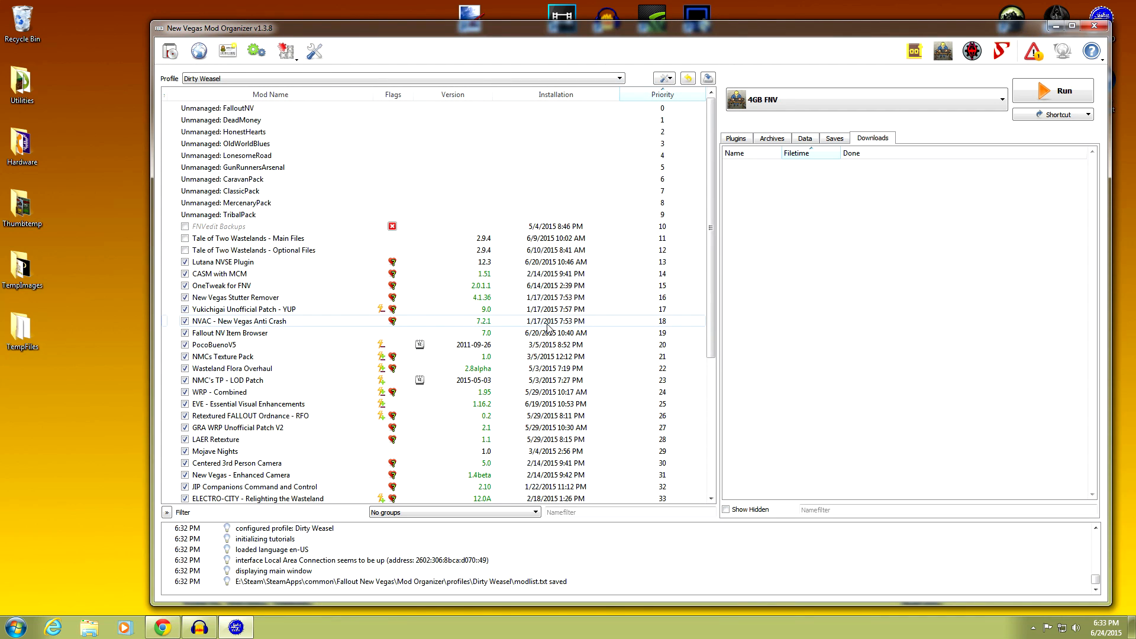
pyautogui.moveTo(708, 275)
pyautogui.mouseDown()
pyautogui.moveTo(711, 350)
pyautogui.moveTo(708, 264)
pyautogui.mouseUp()
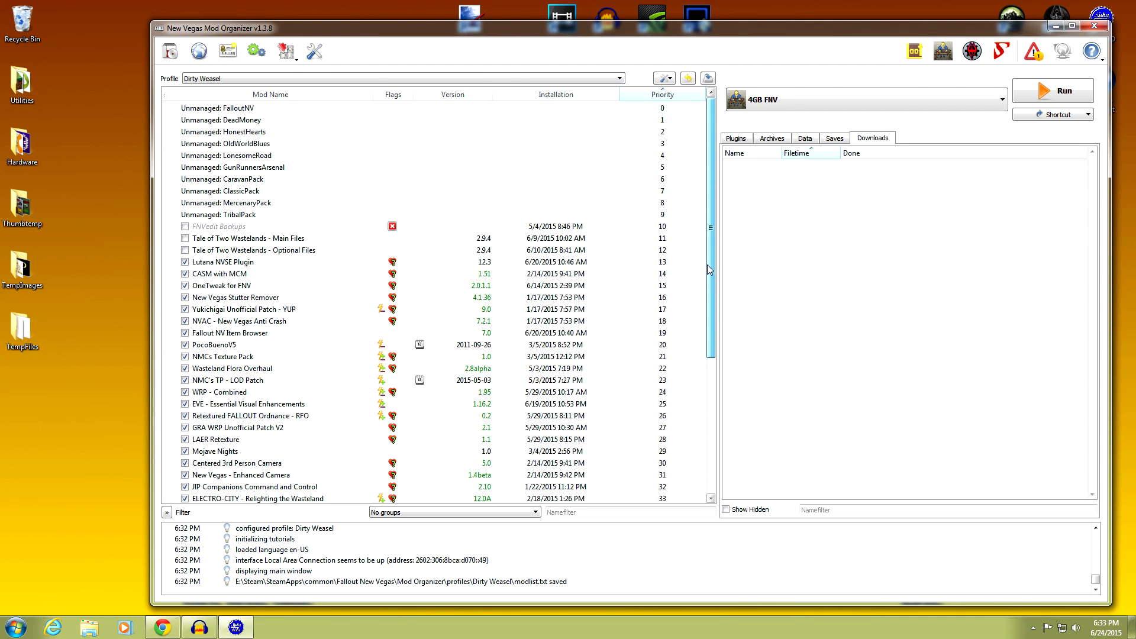
pyautogui.rightClick(325, 321)
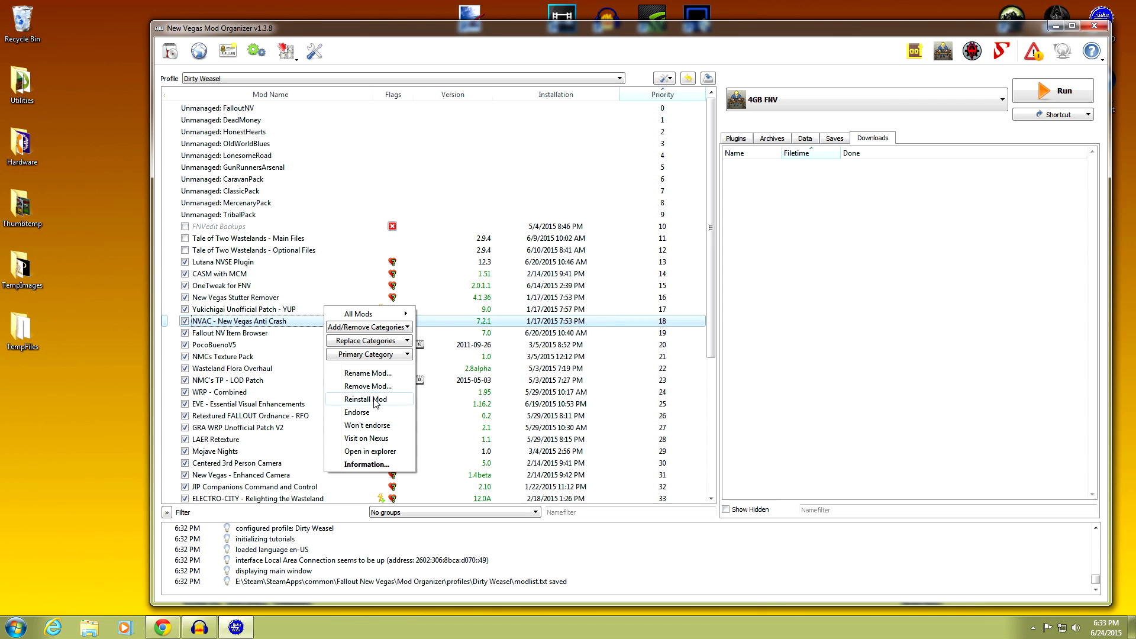
pyautogui.click(716, 236)
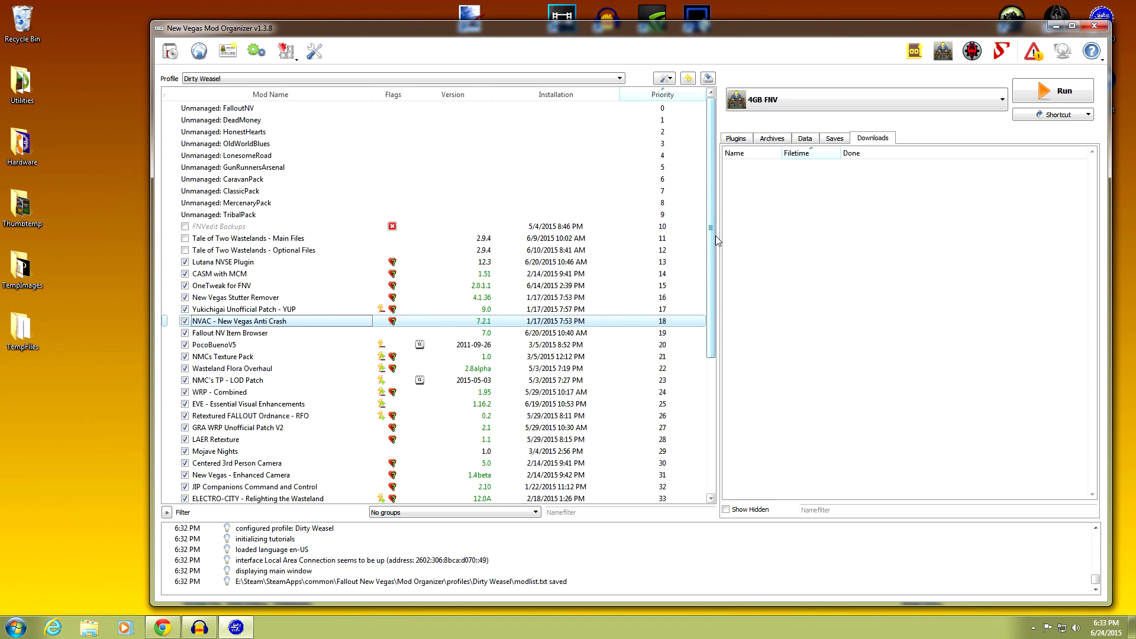
# - Open Windows Explorer, and check the download directory in Mod Organizer's general settings with the advanced options
pyautogui.click(1056, 26)
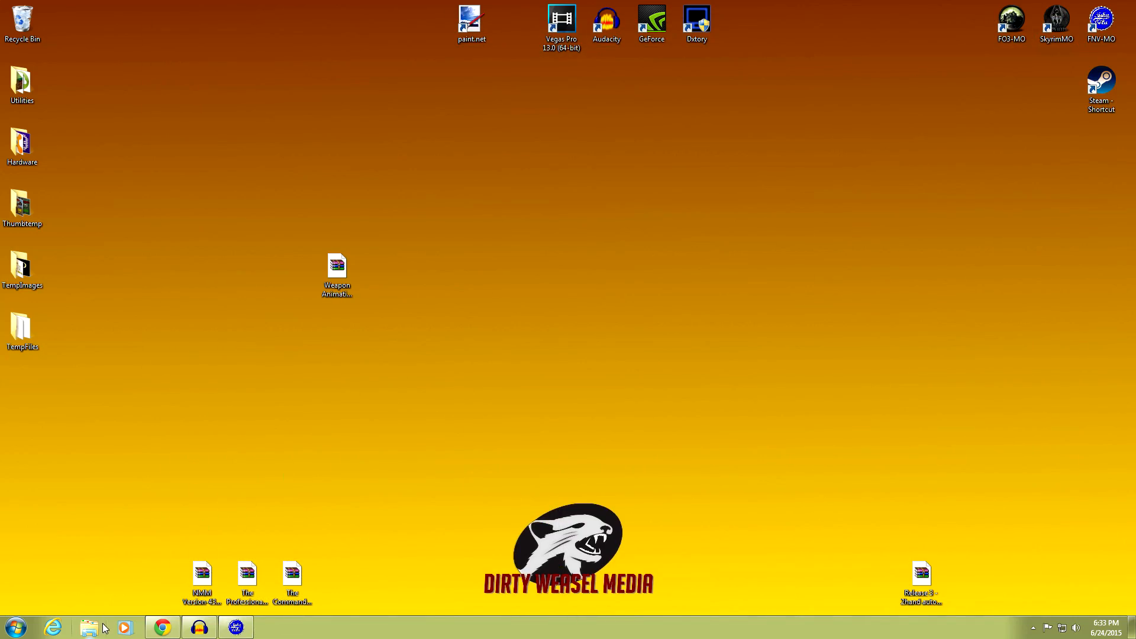
pyautogui.click(100, 628)
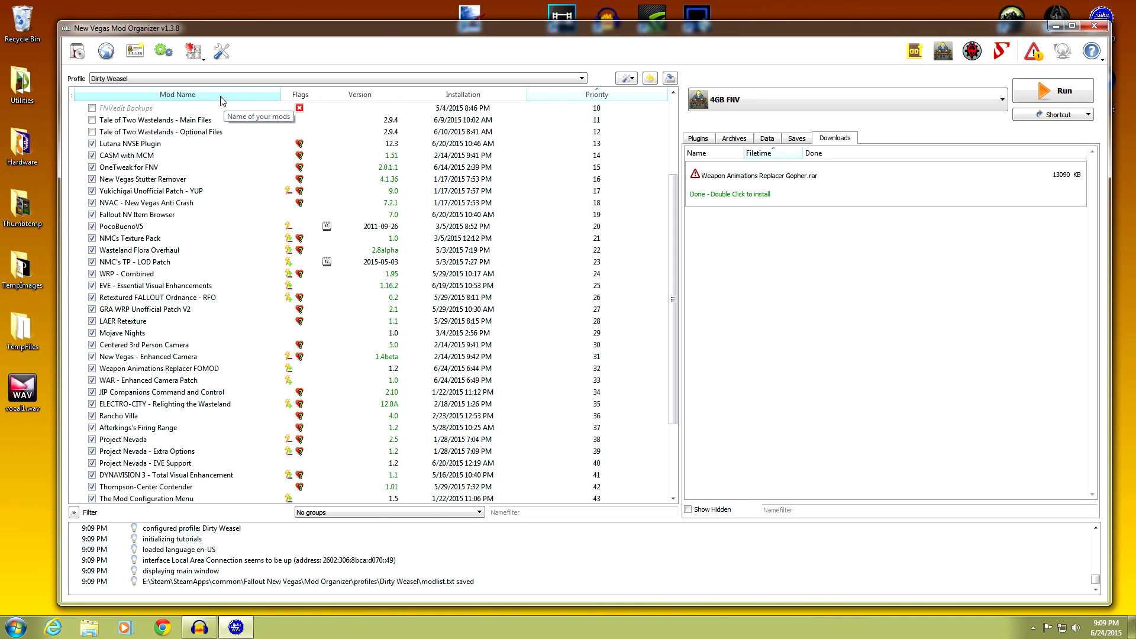
pyautogui.click(223, 54)
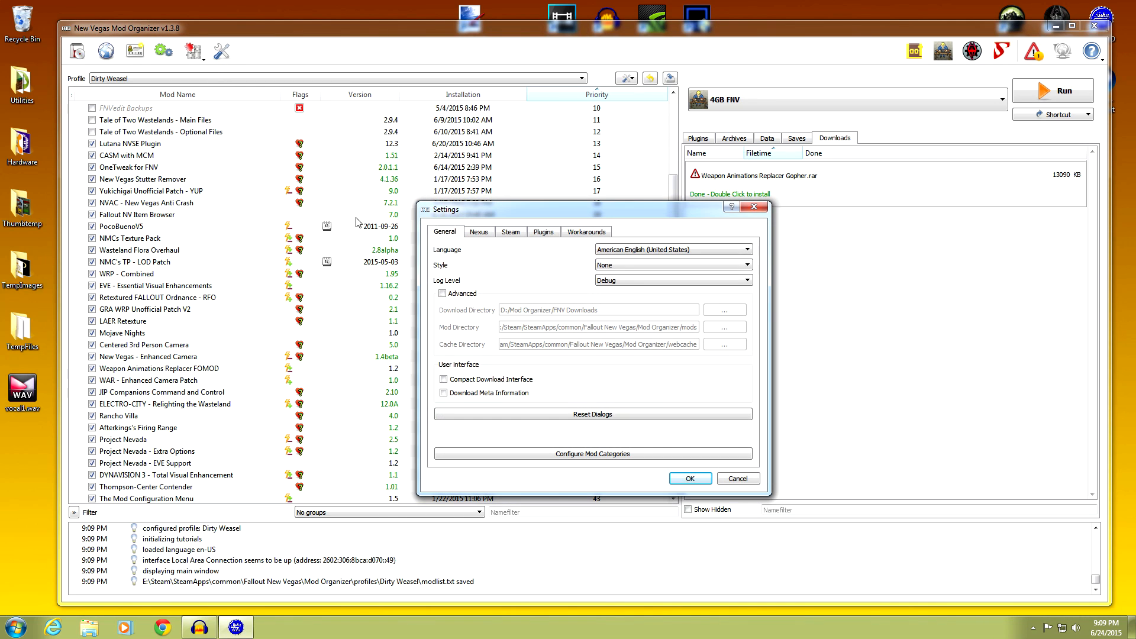
pyautogui.click(442, 294)
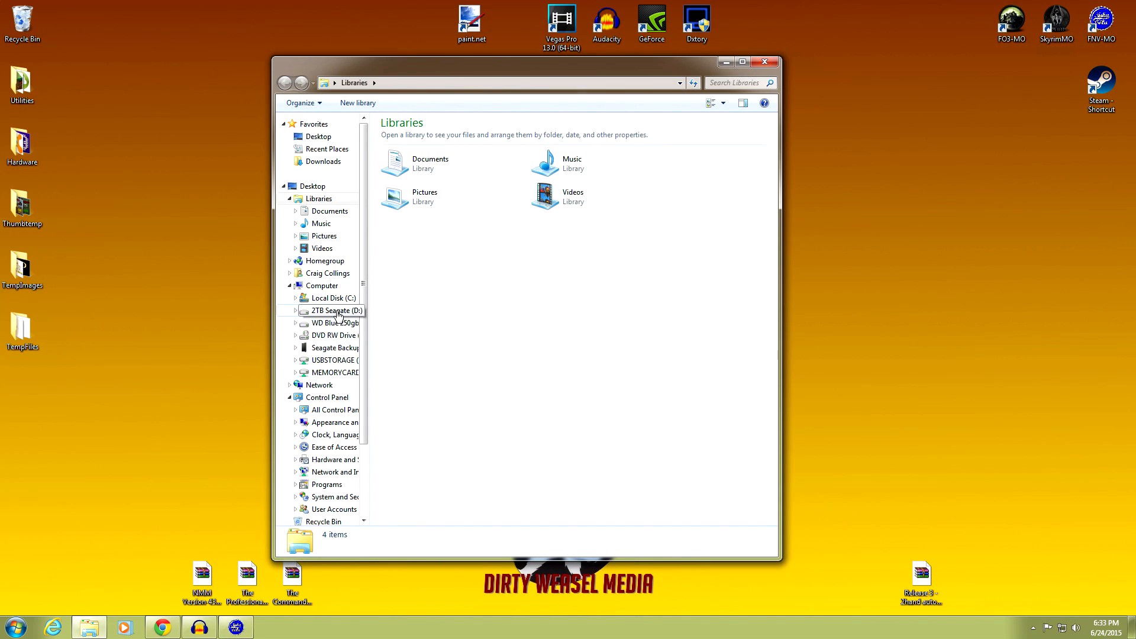
# - Open the Mod Organizer\FNV Downloads folder on drive D: and move its window clear of the installer archive on the desktop
pyautogui.click(335, 311)
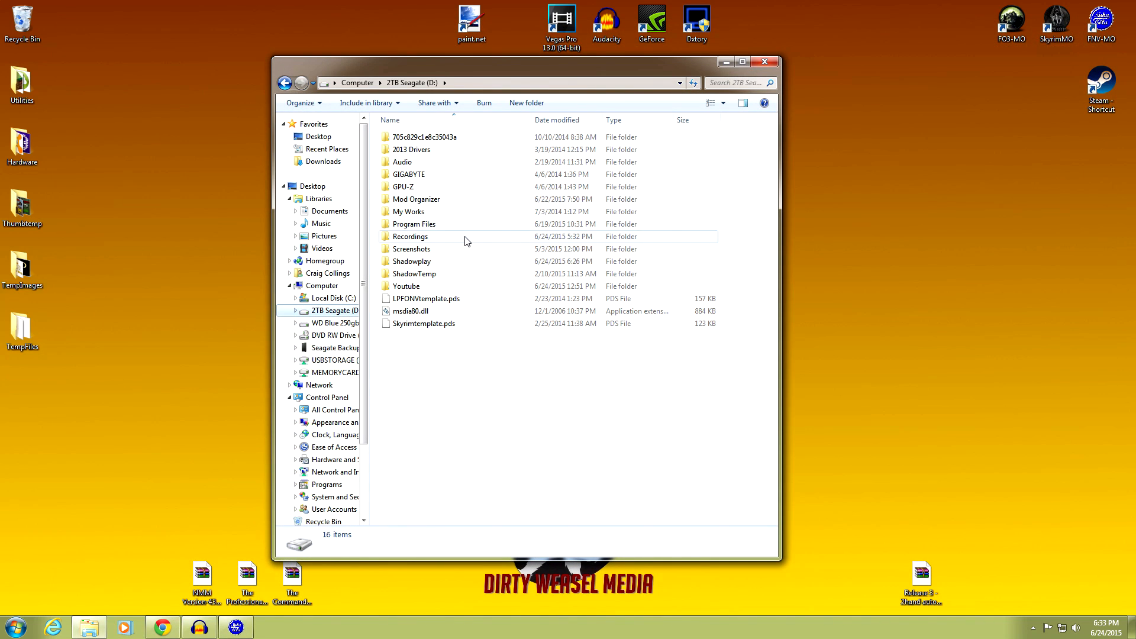
pyautogui.doubleClick(426, 200)
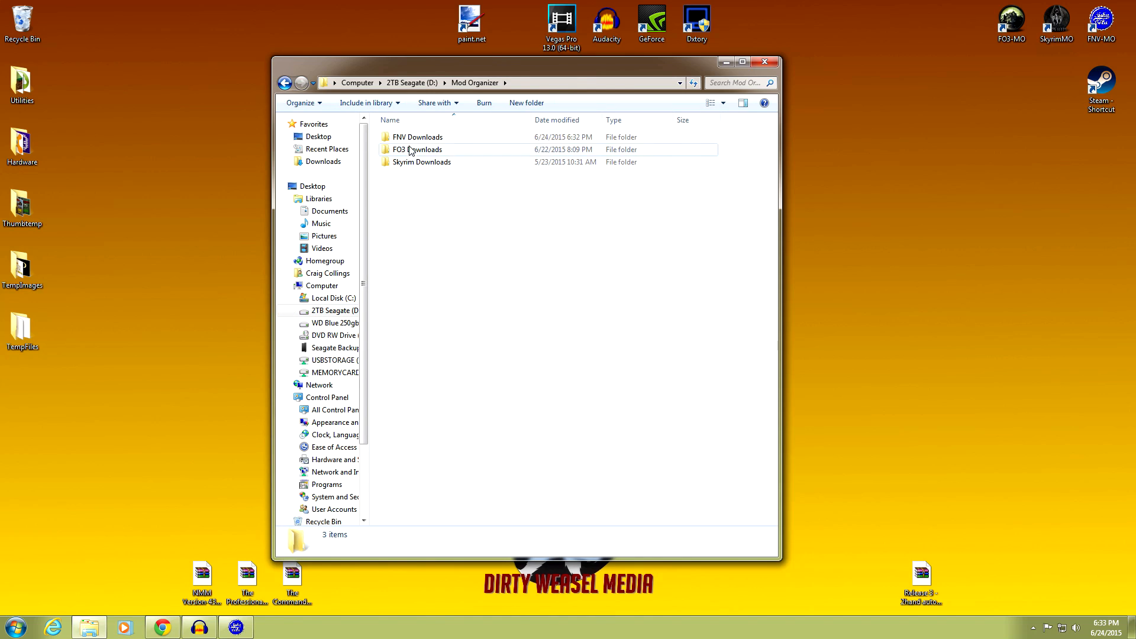
pyautogui.doubleClick(416, 140)
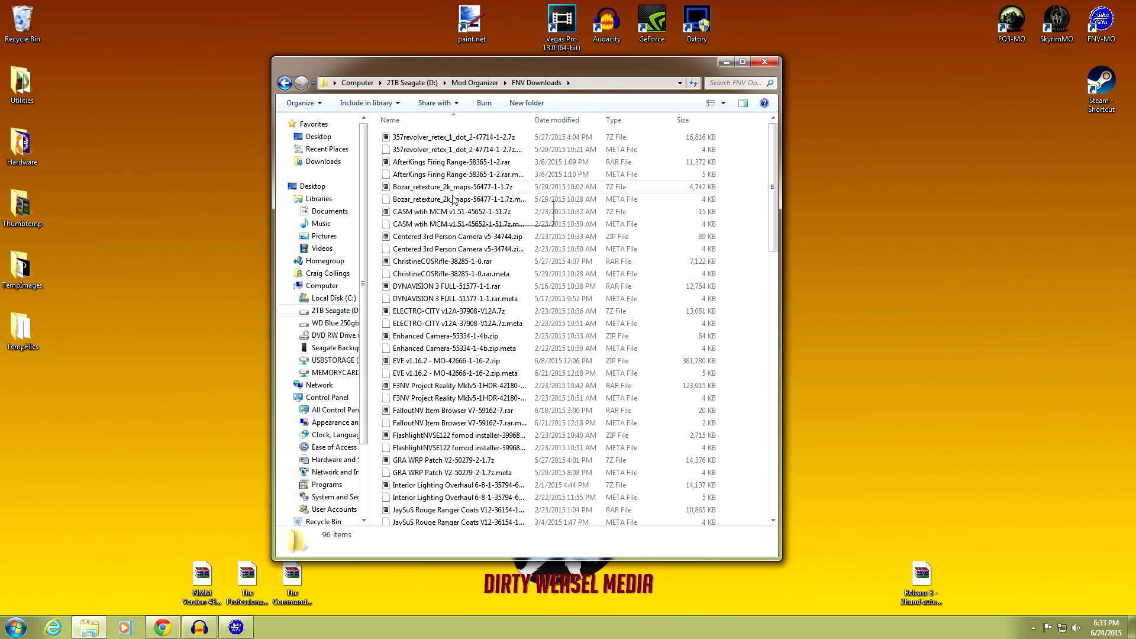
pyautogui.moveTo(773, 166)
pyautogui.mouseDown()
pyautogui.moveTo(774, 417)
pyautogui.moveTo(776, 144)
pyautogui.mouseUp()
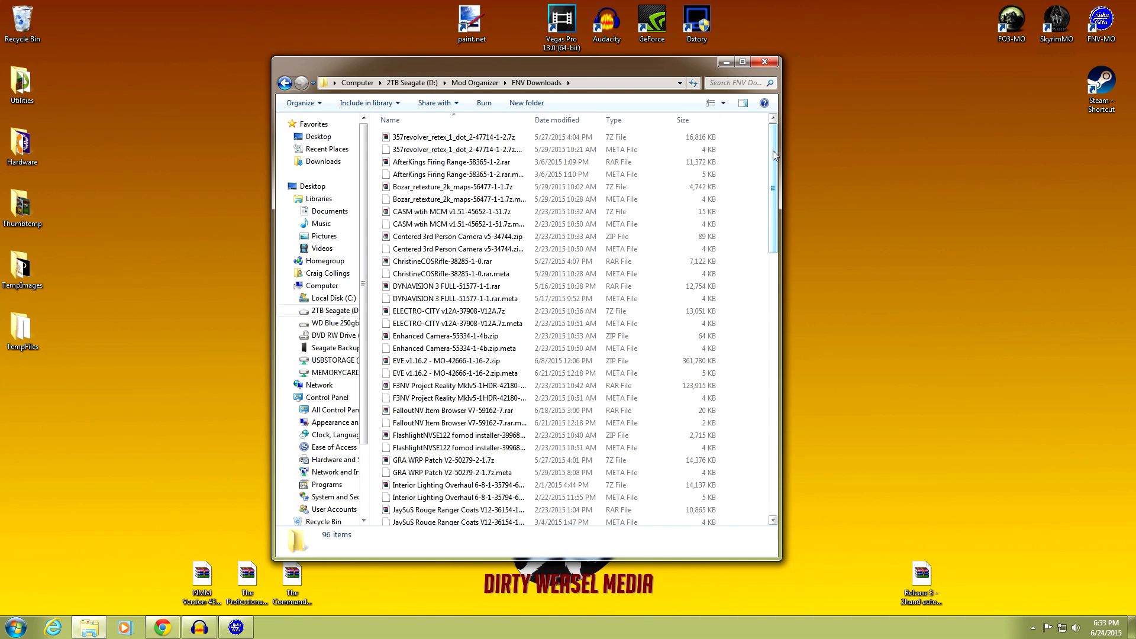
pyautogui.moveTo(567, 68); pyautogui.dragTo(723, 69)
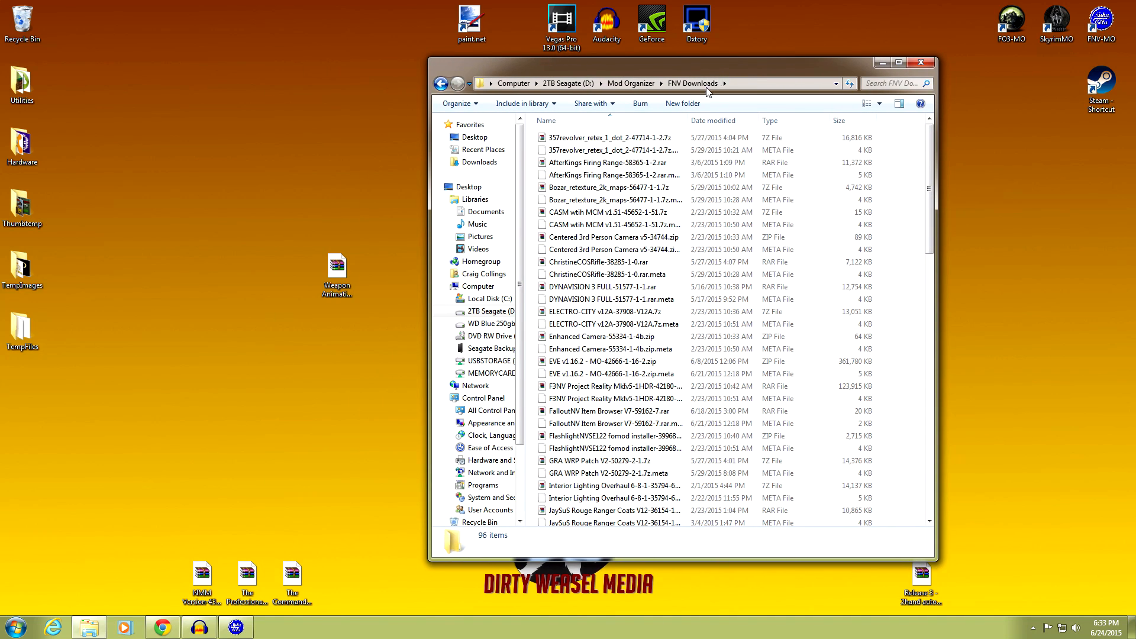
# - Copy Weapon Animation Replacer Installer.7z from the desktop into FNV Downloads, check it in the file list, and close the folder
pyautogui.moveTo(333, 270); pyautogui.dragTo(894, 247)
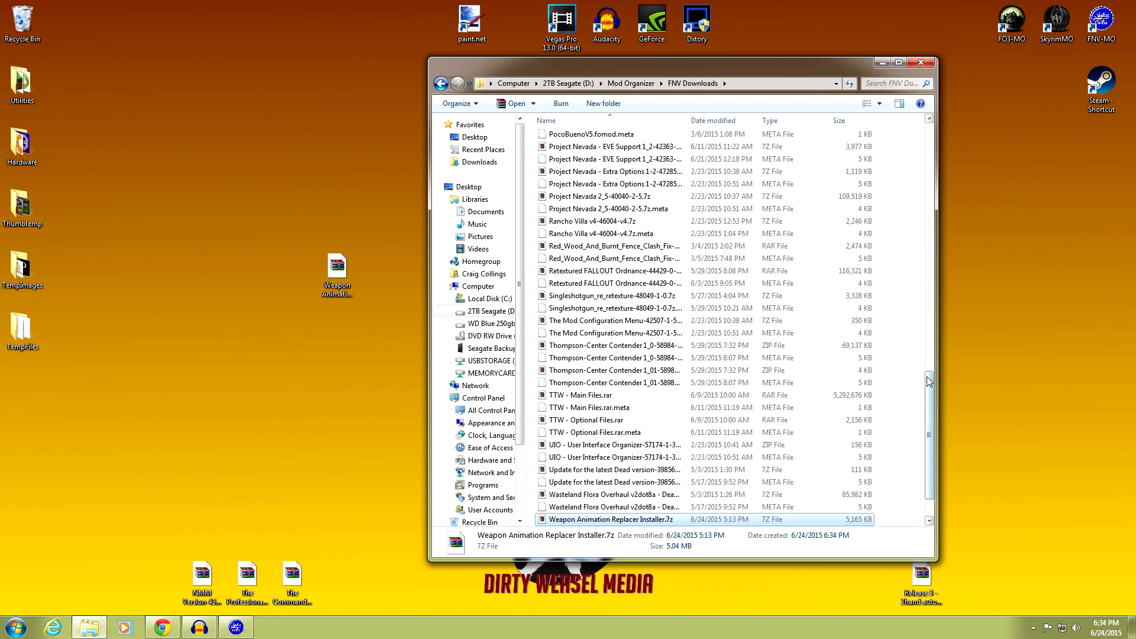
pyautogui.scroll(-2, 929, 381)
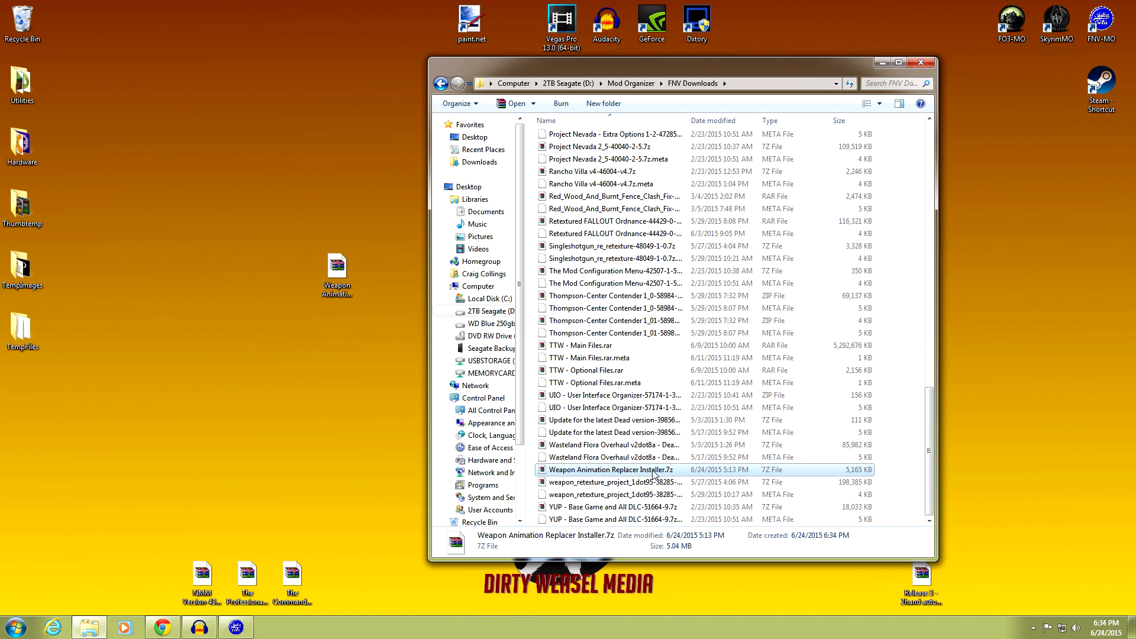
pyautogui.click(921, 62)
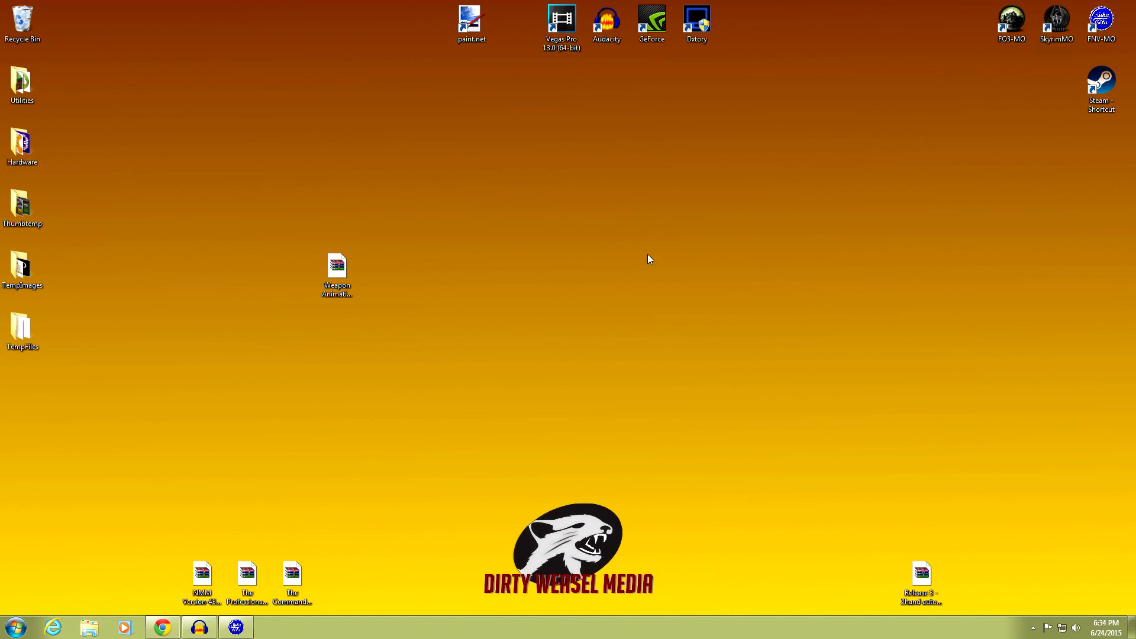
# - Switch to New Vegas Mod Organizer and start querying the Nexus info for the Weapon Animation Replacer Installer.7z download
pyautogui.click(236, 627)
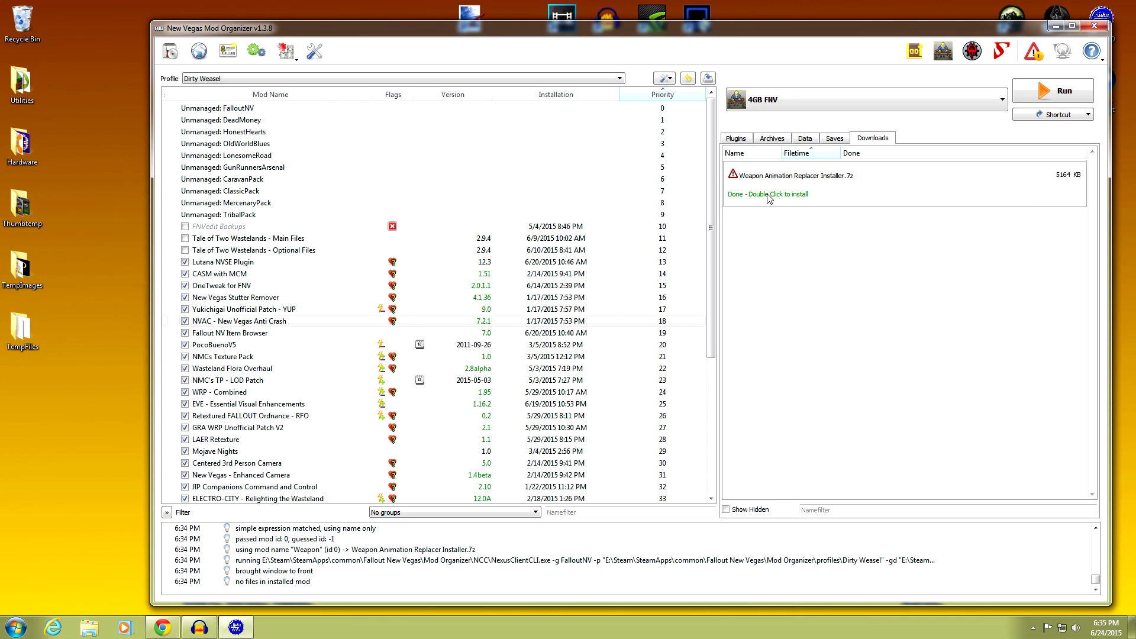
pyautogui.rightClick(769, 197)
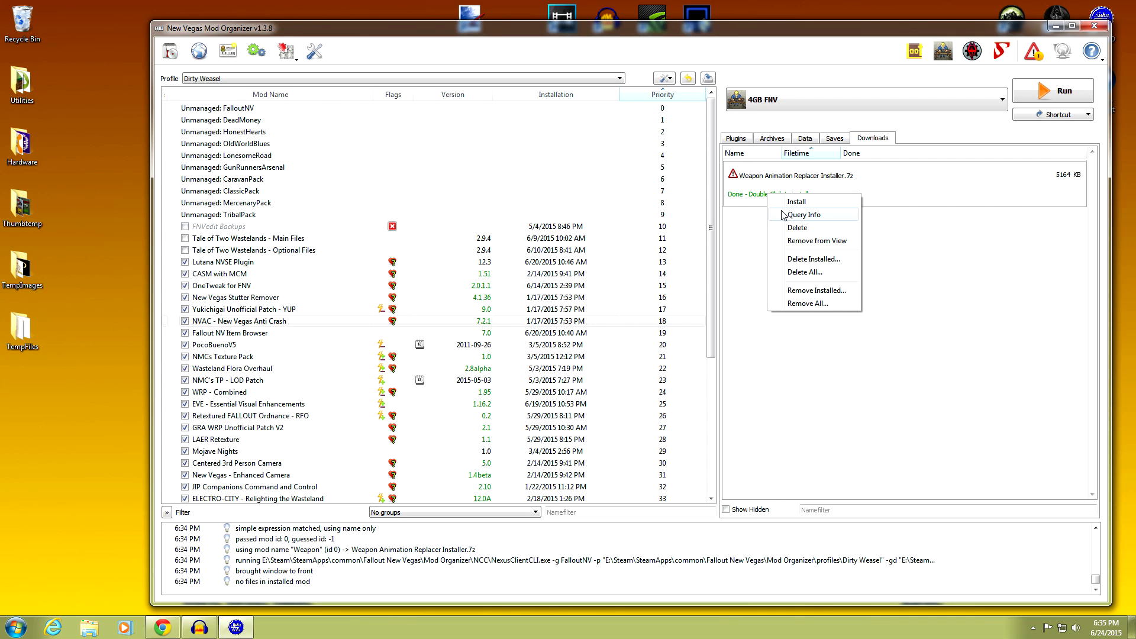
pyautogui.click(794, 215)
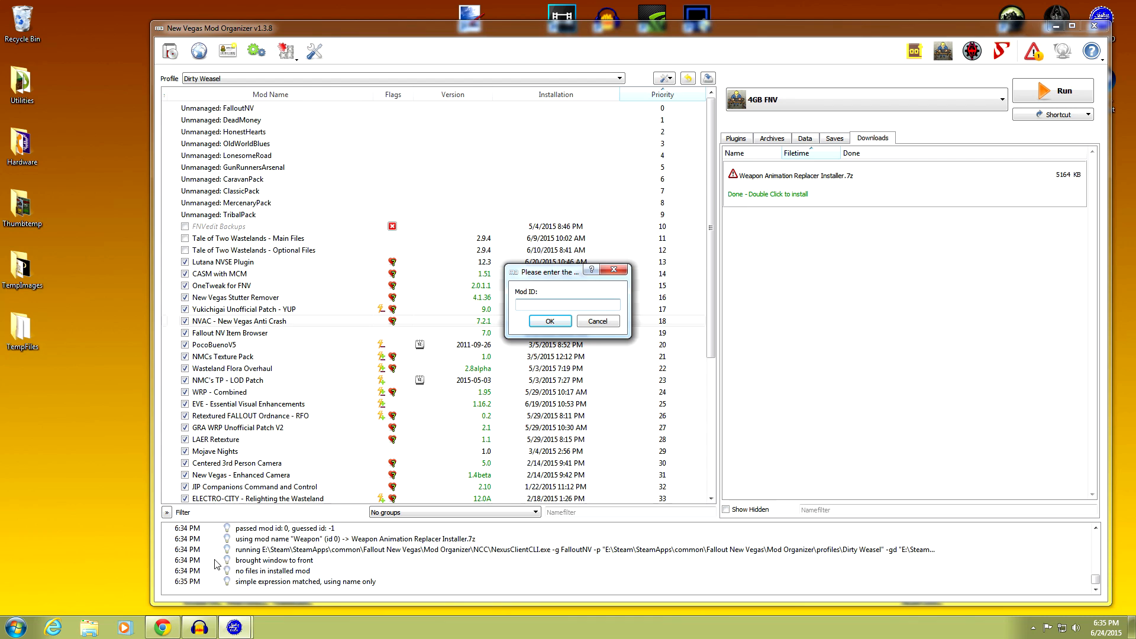
# - Enter mod ID 43240 from the Weapon Animation Replacers FOMOD page in Chrome and match the download to NMM Version-43240-1-2.zip
pyautogui.click(162, 627)
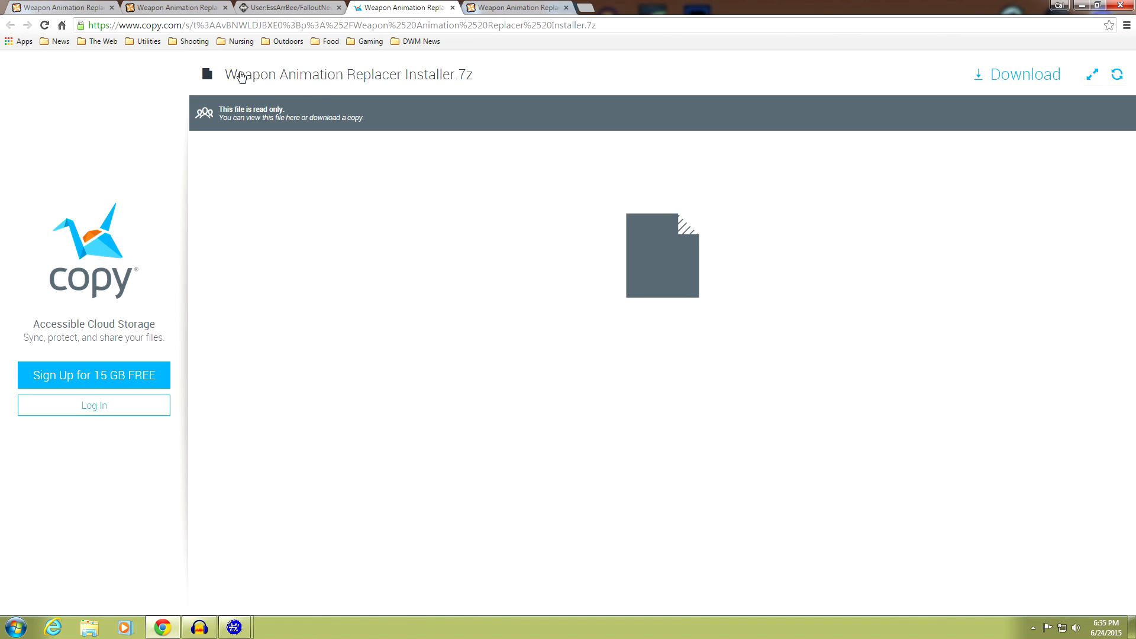
pyautogui.click(170, 9)
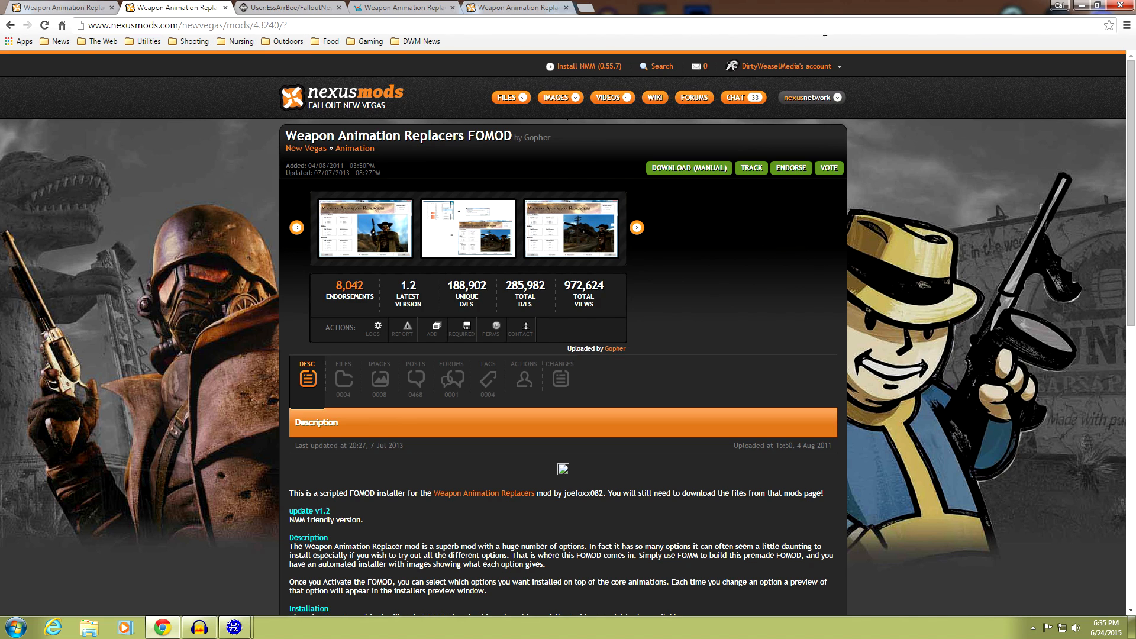
pyautogui.click(1080, 8)
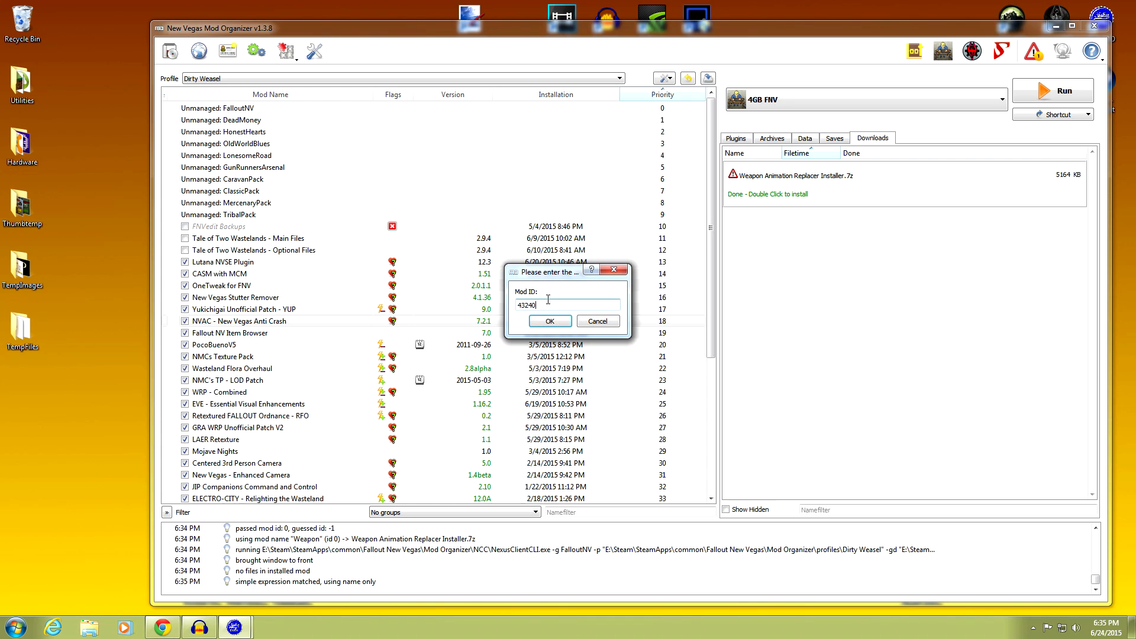
pyautogui.click(549, 323)
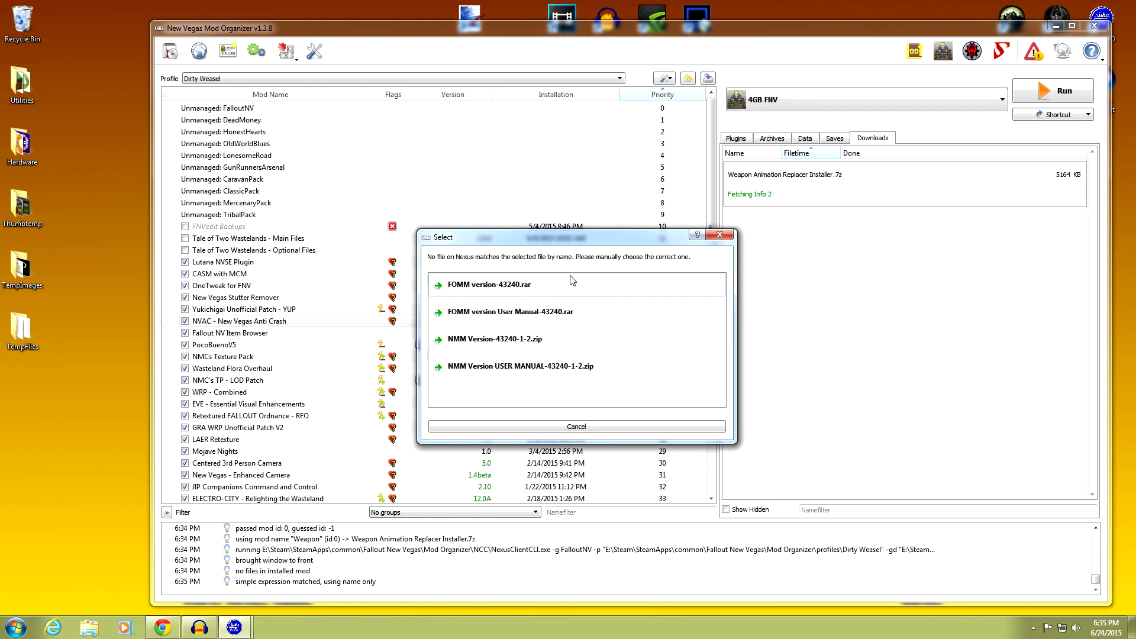
pyautogui.click(504, 340)
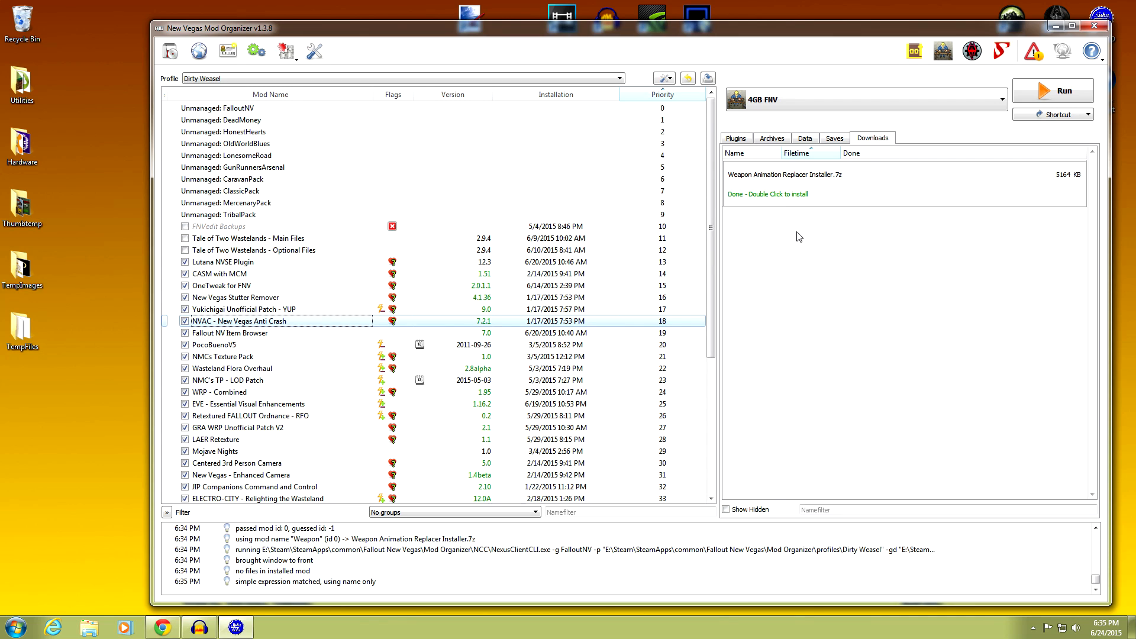
pyautogui.moveTo(712, 250)
pyautogui.mouseDown()
pyautogui.moveTo(711, 314)
pyautogui.moveTo(712, 232)
pyautogui.mouseUp()
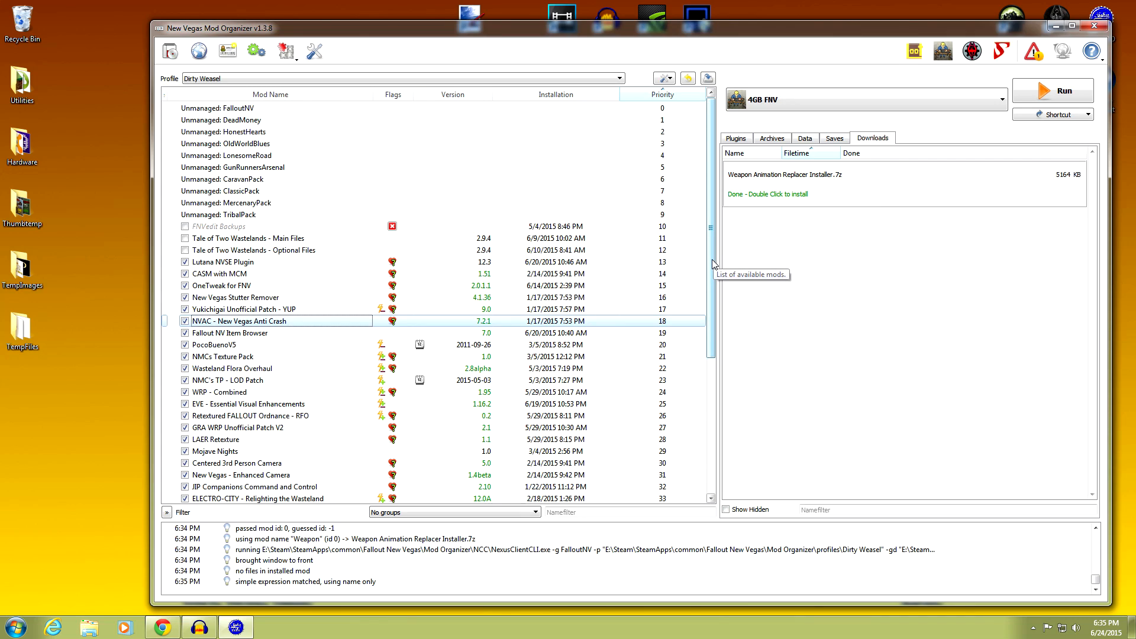
pyautogui.rightClick(800, 193)
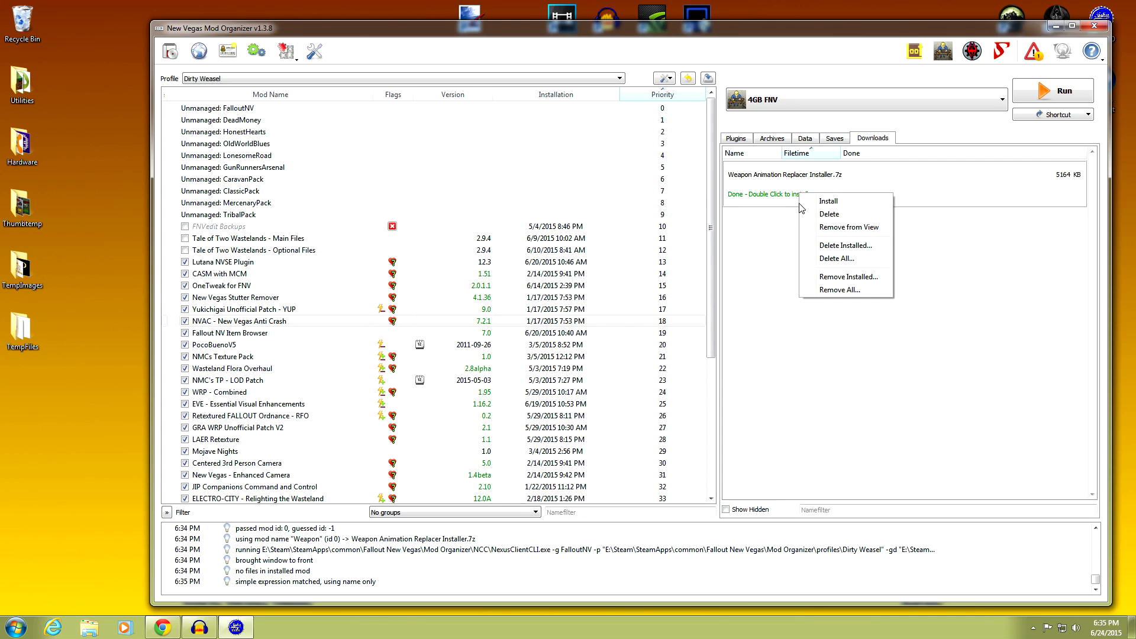
pyautogui.click(782, 230)
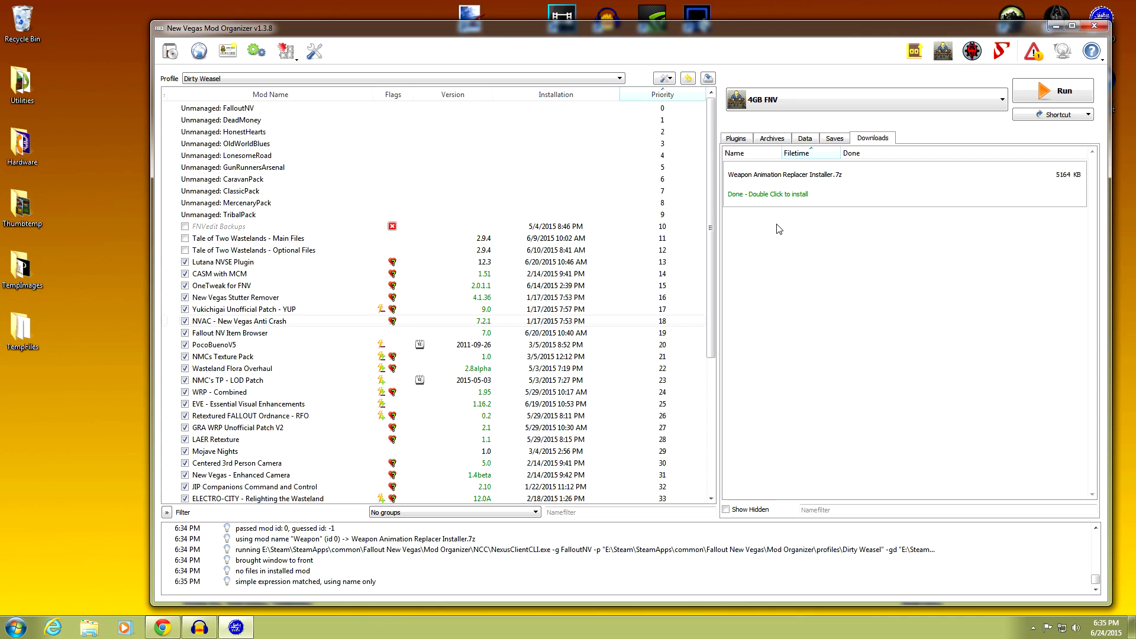
# - Start installing Weapon Animation Replacer Installer.7z and reposition the Weapon Animation Replacers installer window
pyautogui.doubleClick(792, 187)
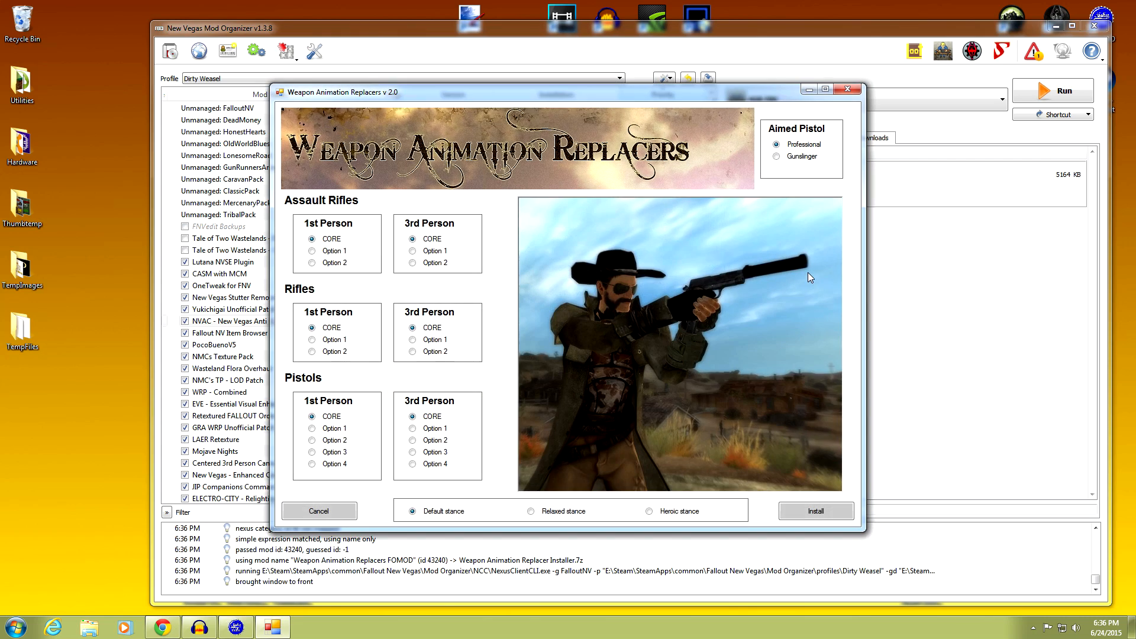
pyautogui.moveTo(557, 91); pyautogui.dragTo(585, 86)
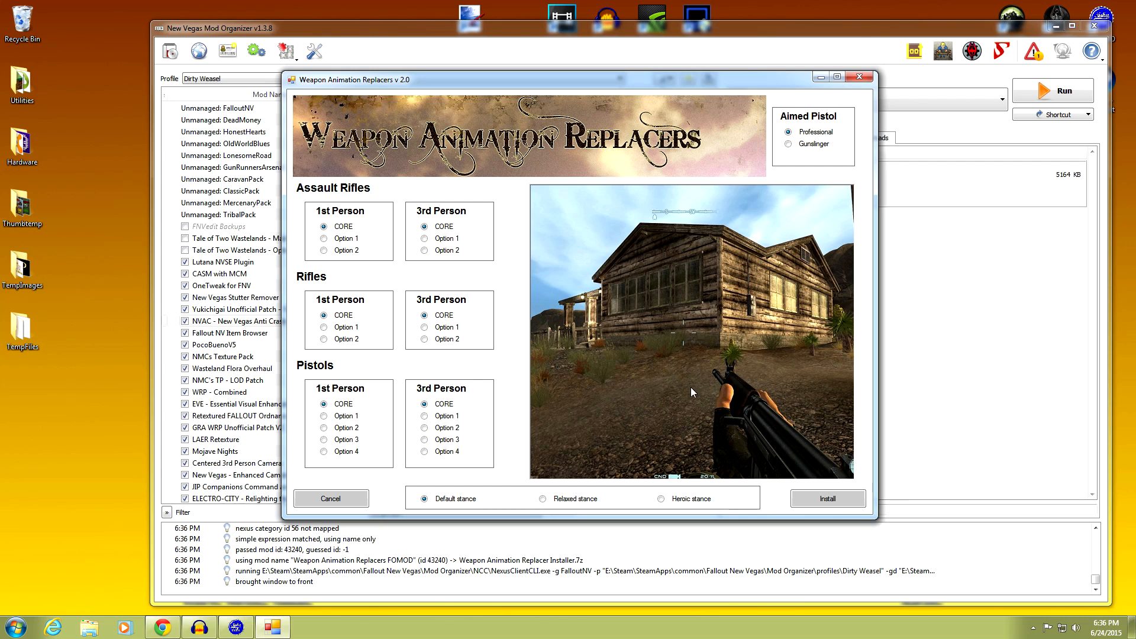
# - Preview the alternative 1st Person animations: Options 1 and 2 for assault rifles and rifles, and Options 1 to 4 for pistols
pyautogui.click(324, 238)
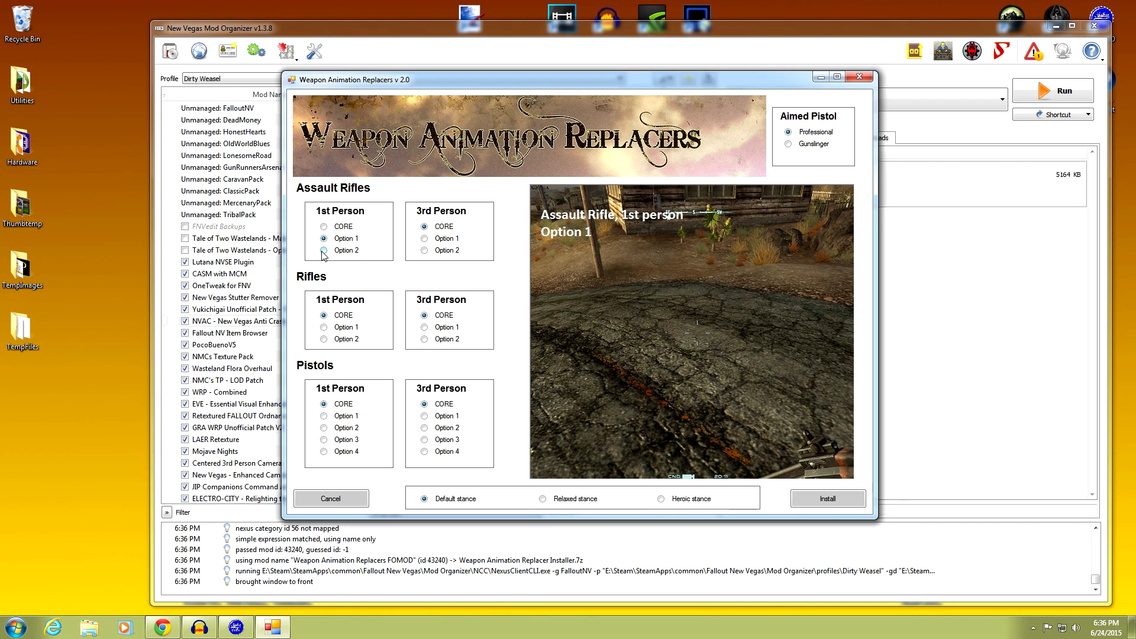
pyautogui.click(324, 251)
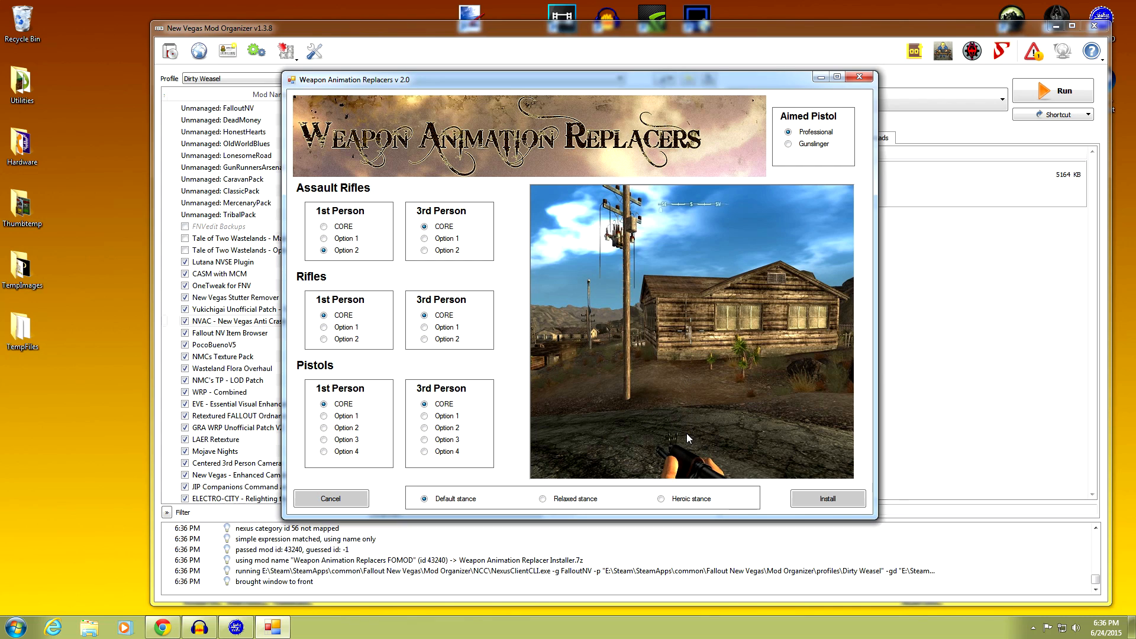
pyautogui.click(323, 329)
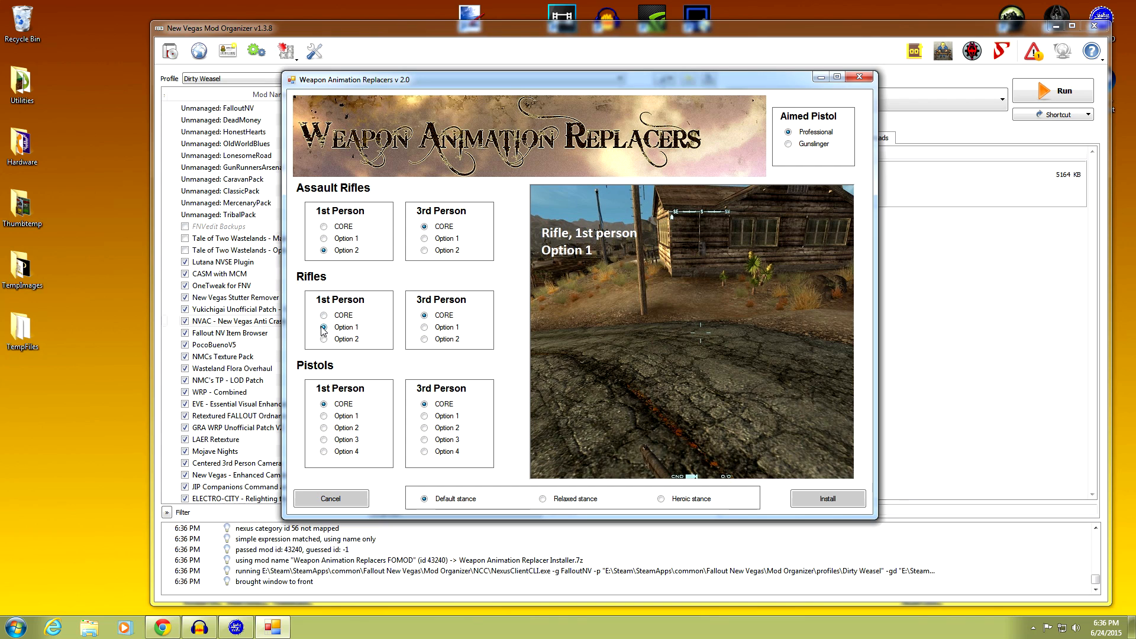
pyautogui.click(324, 339)
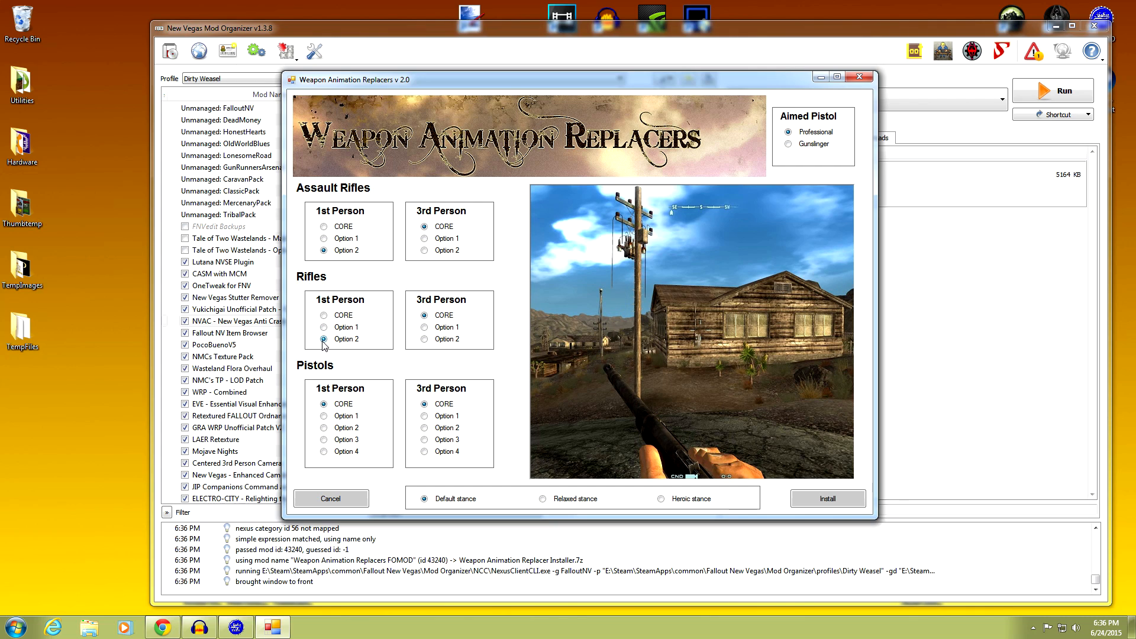
pyautogui.click(324, 416)
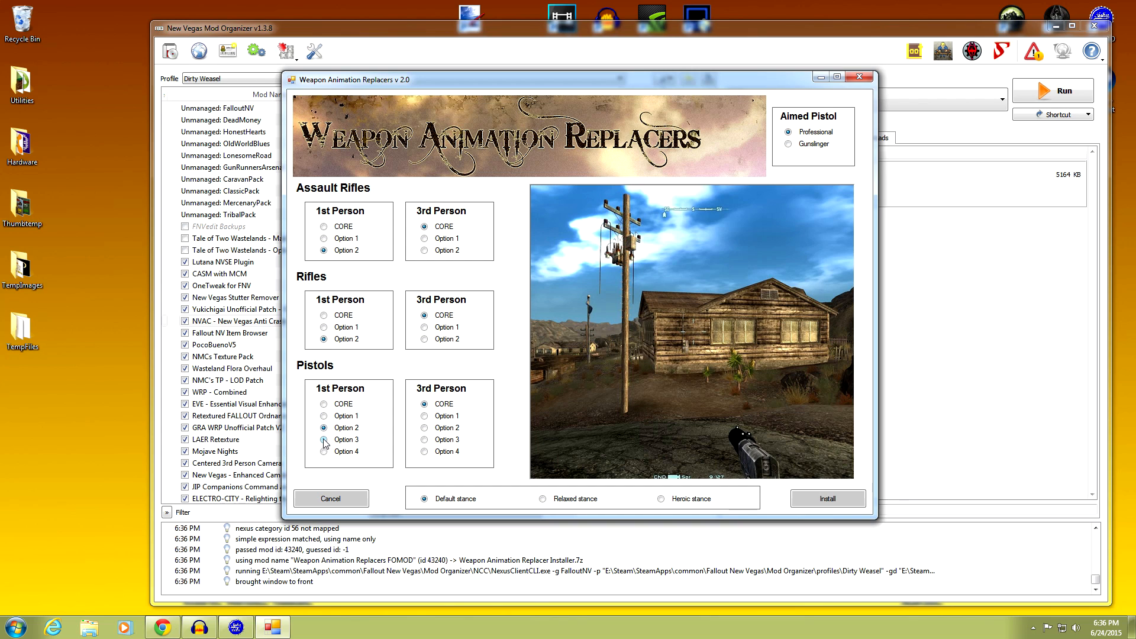
pyautogui.click(324, 452)
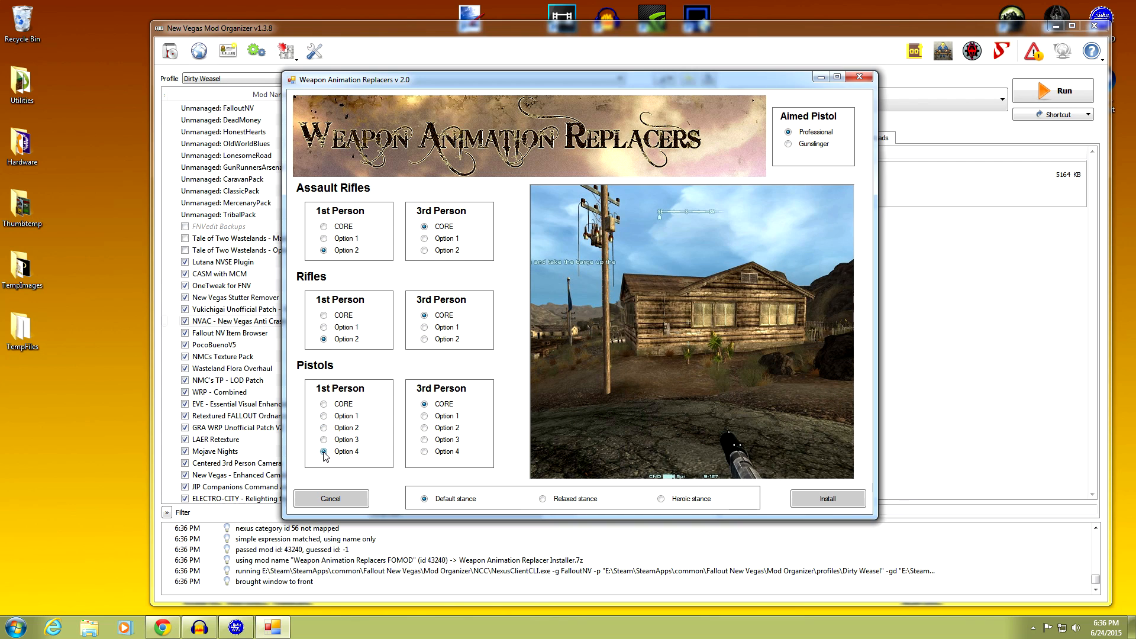
# - Set the 1st Person animations back to CORE for assault rifles, rifles and pistols
pyautogui.click(324, 226)
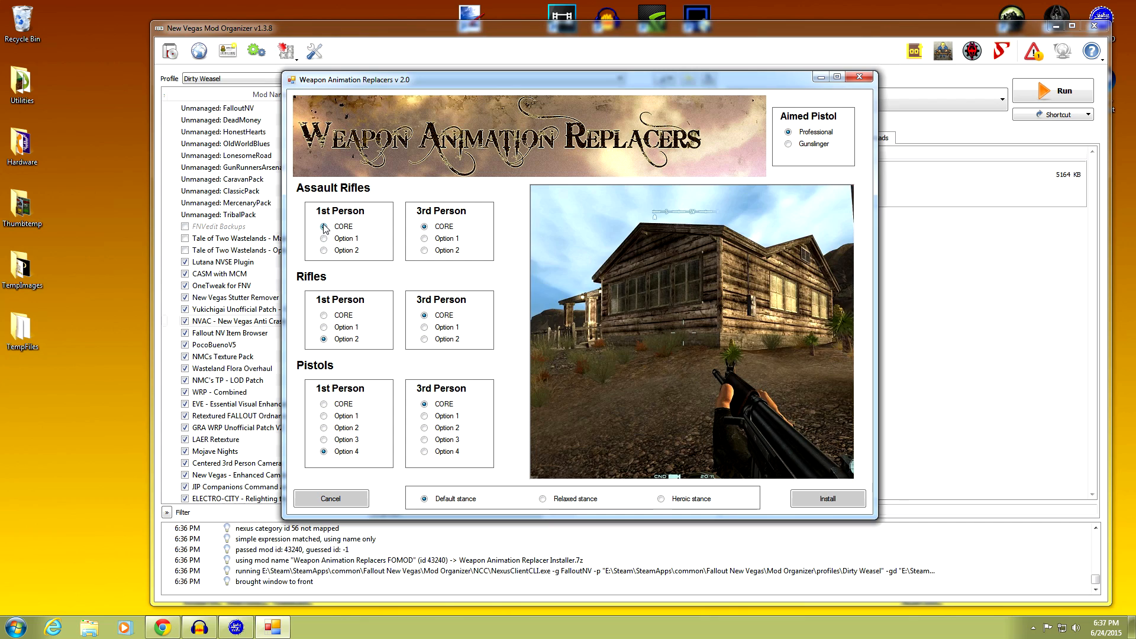
pyautogui.click(323, 315)
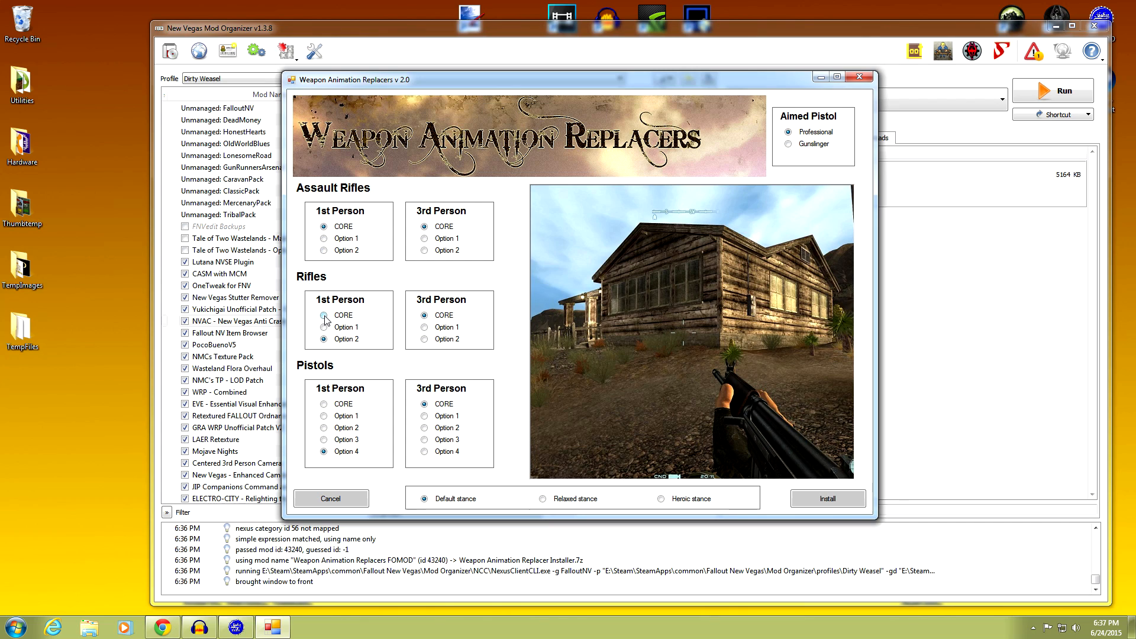
pyautogui.click(324, 404)
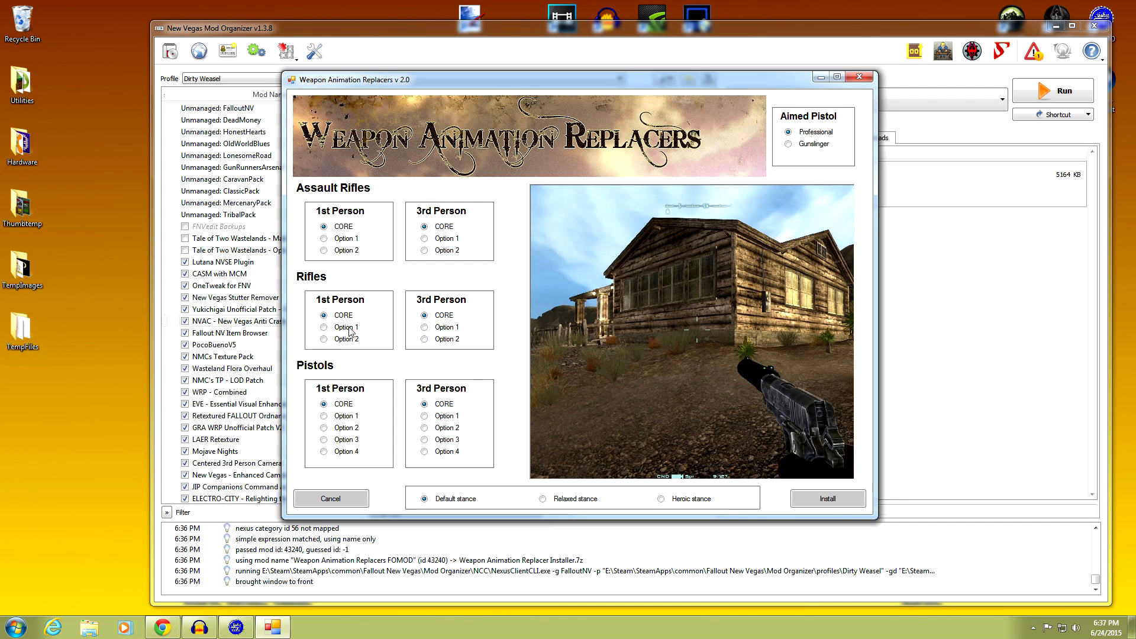
pyautogui.click(324, 227)
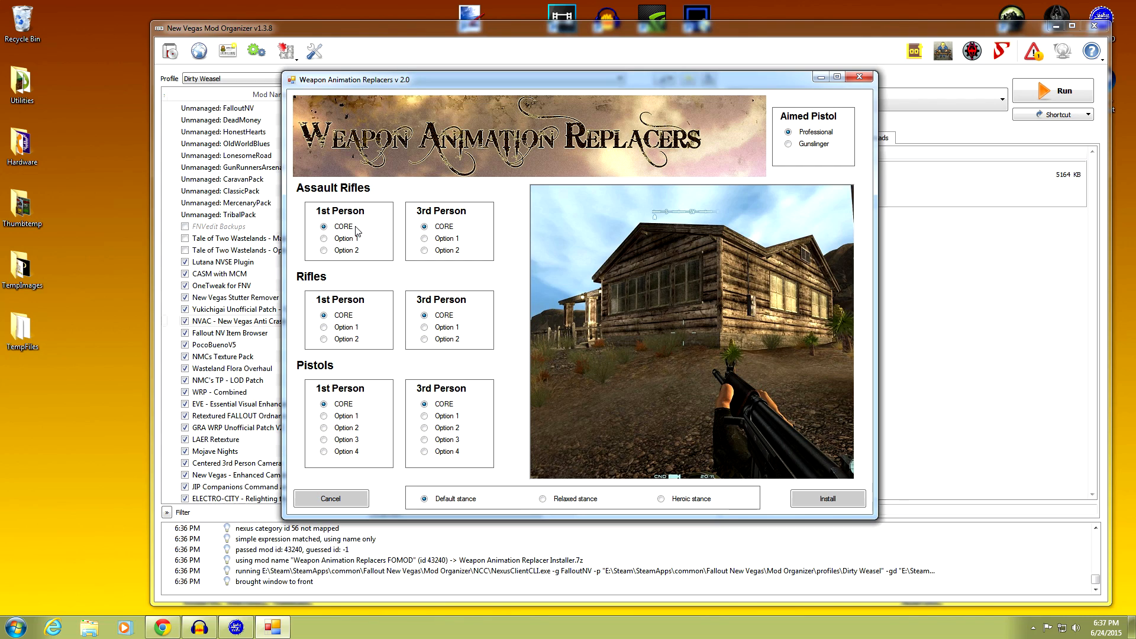
# - Preview the 3rd Person animations: CORE and Options 1 and 2 for assault rifles, Options 1 and 2 for rifles, and Options 1 to 4 for pistols
pyautogui.click(425, 227)
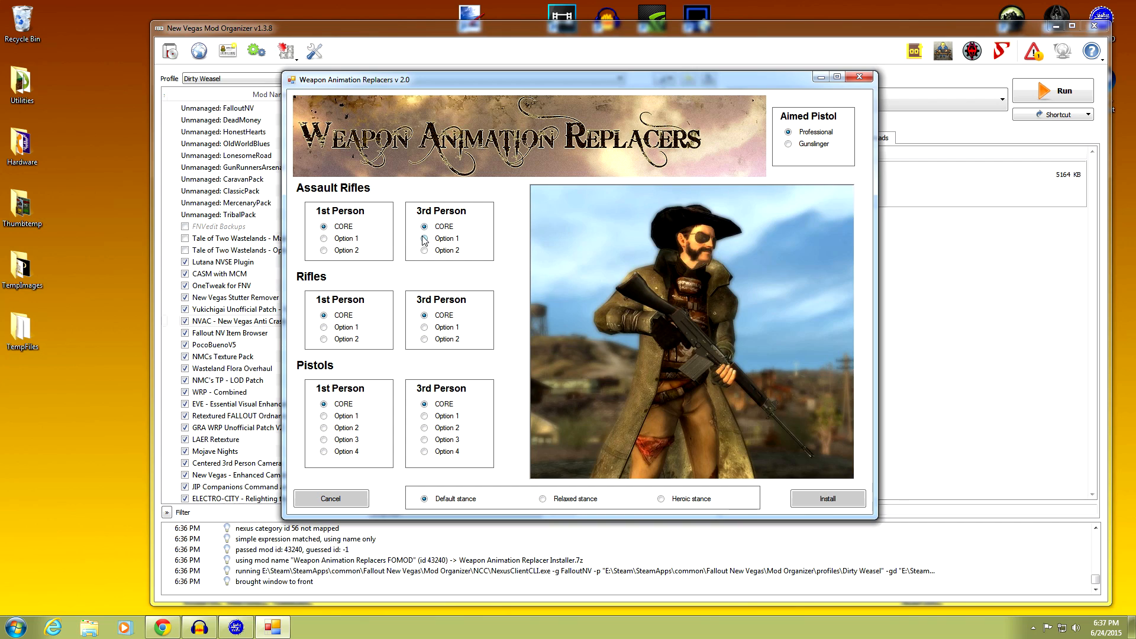
pyautogui.click(424, 239)
pyautogui.click(424, 251)
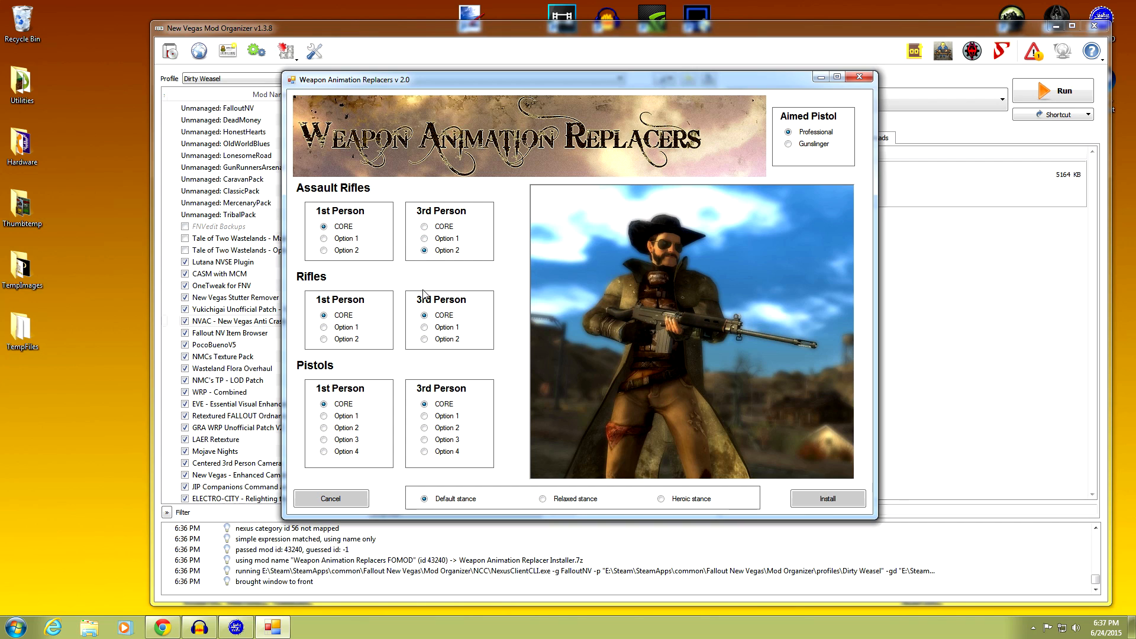
pyautogui.click(424, 328)
pyautogui.click(424, 339)
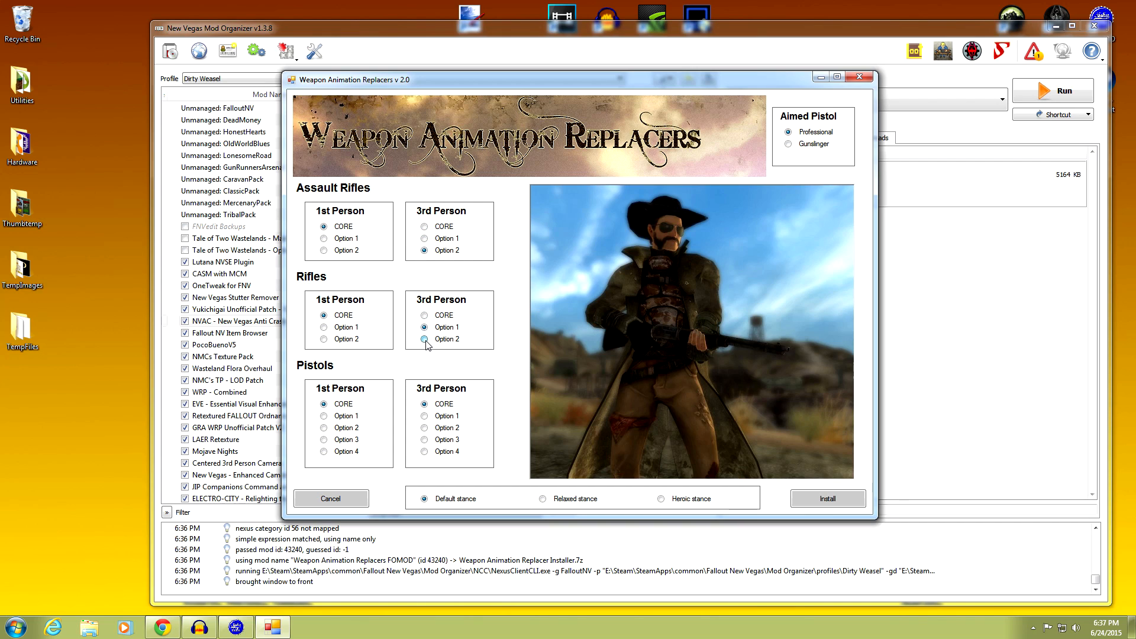
pyautogui.click(425, 415)
pyautogui.click(425, 427)
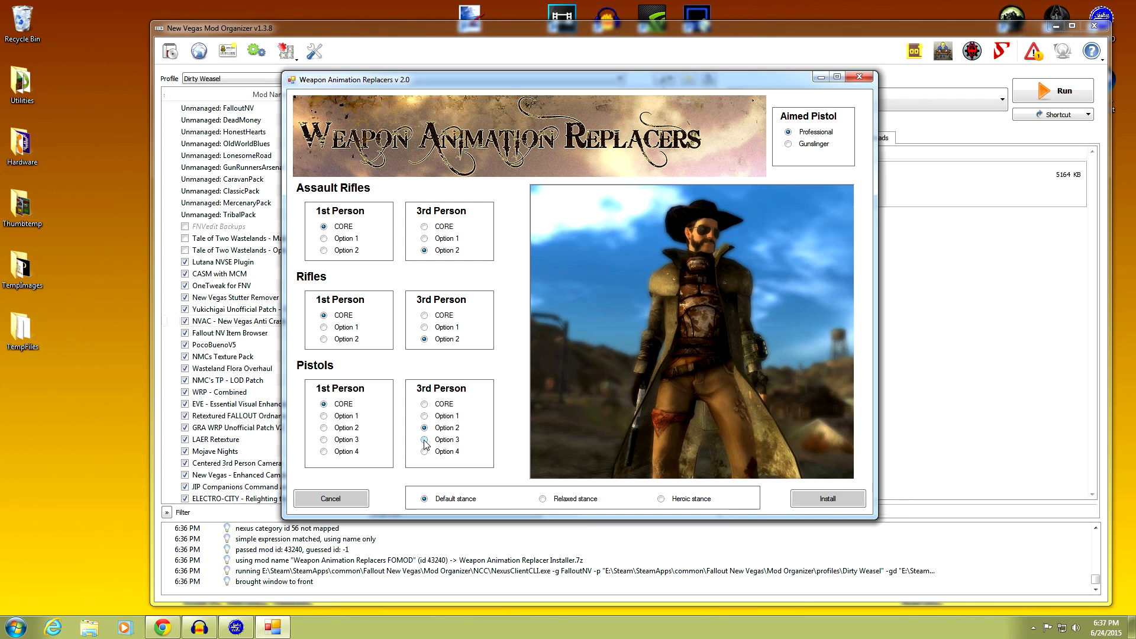
pyautogui.click(424, 440)
pyautogui.click(424, 451)
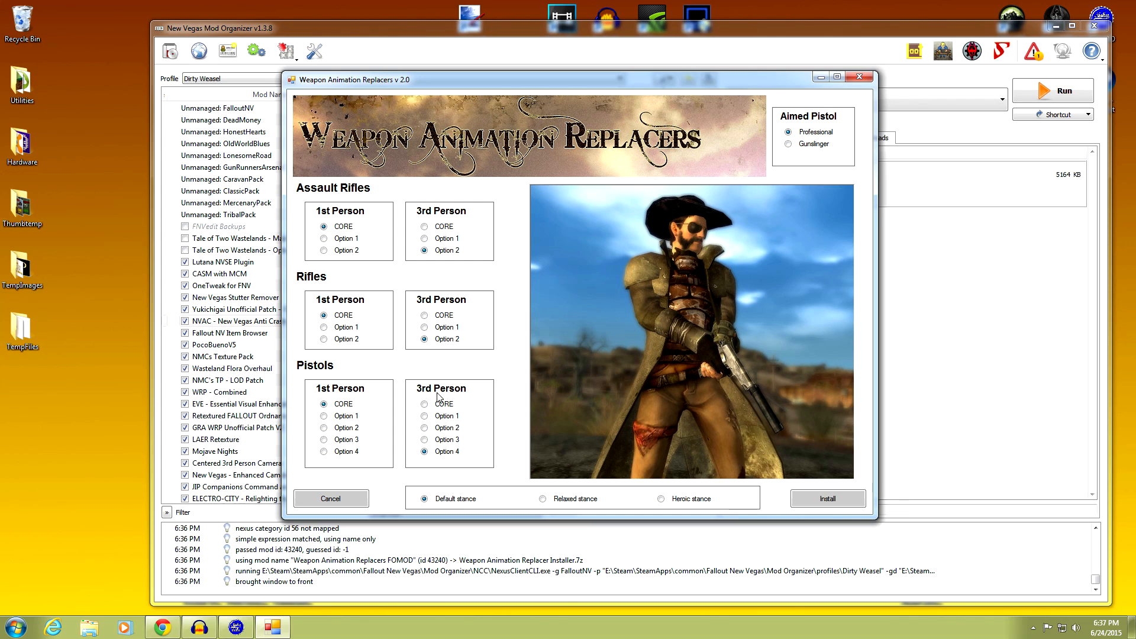
# - Compare the assault rifles' 1st and 3rd Person previews for CORE, Option 1 and Option 2, returning 1st Person to CORE
pyautogui.click(424, 227)
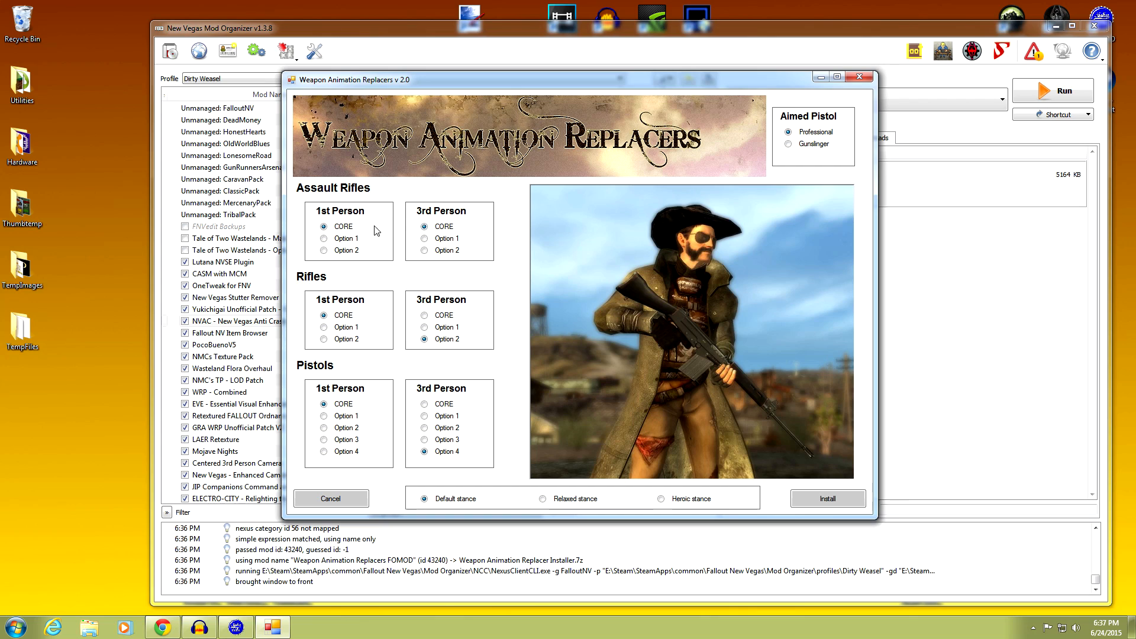
pyautogui.click(324, 226)
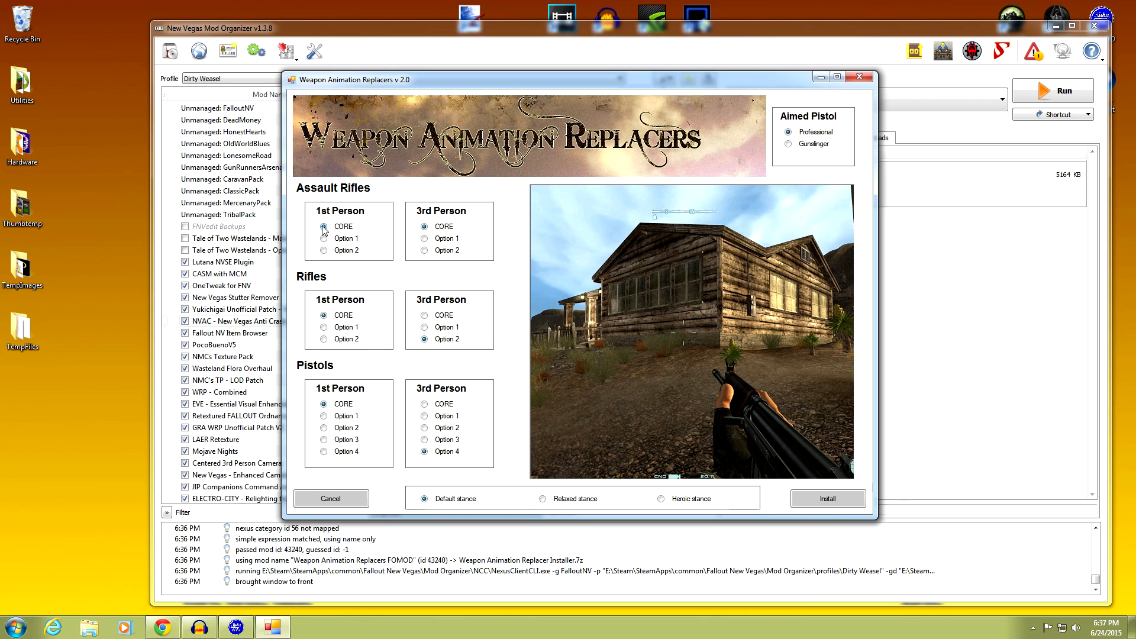
pyautogui.click(426, 230)
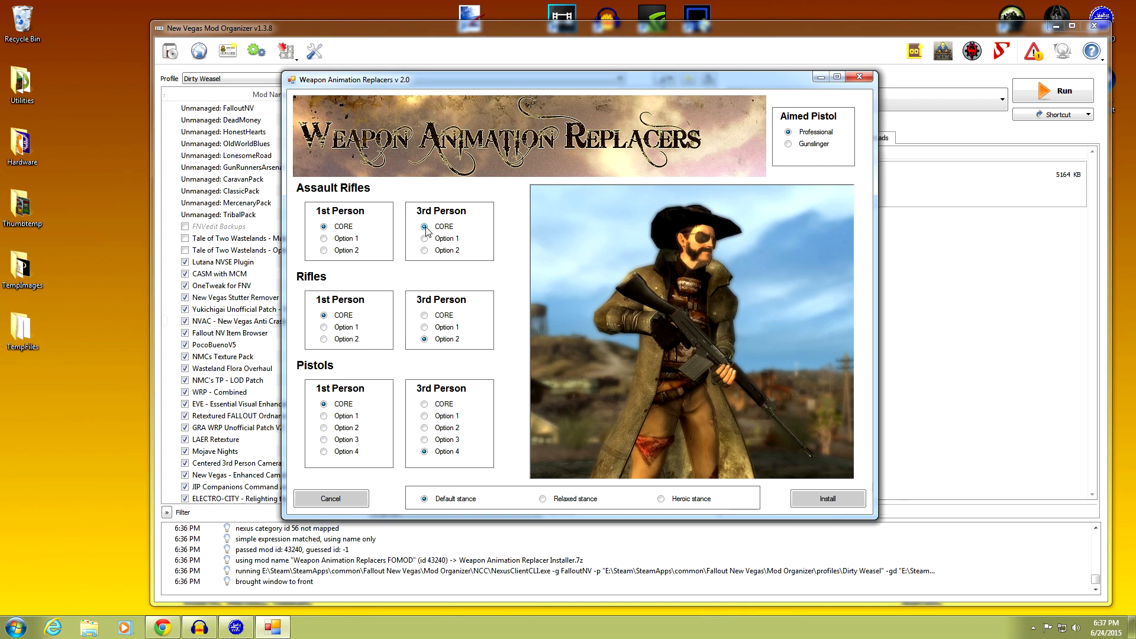
pyautogui.click(324, 239)
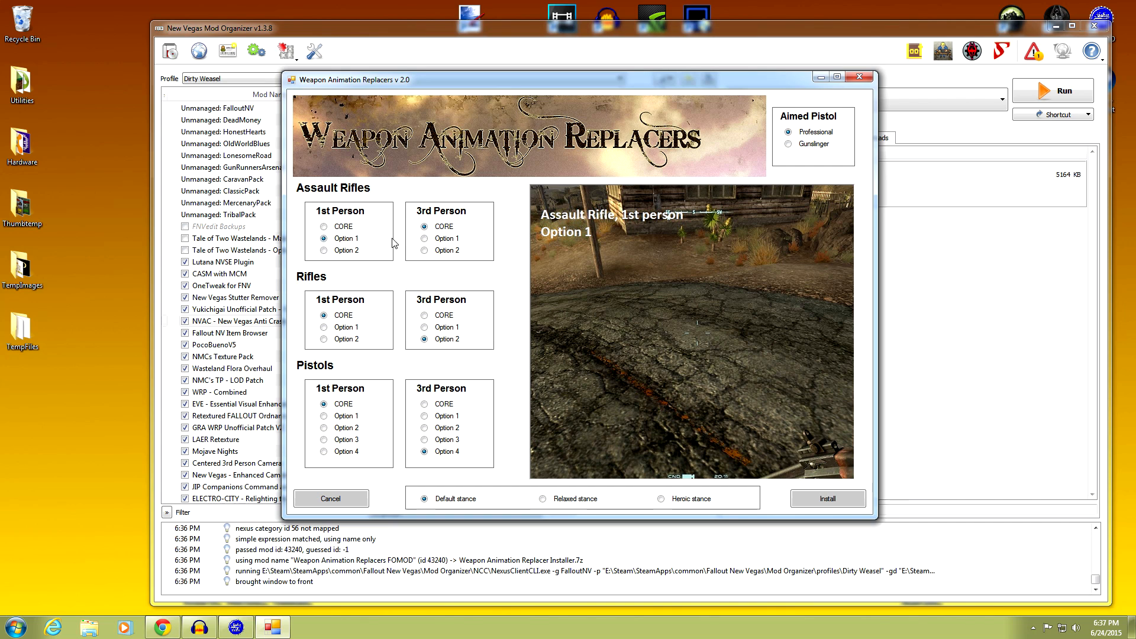
pyautogui.click(425, 239)
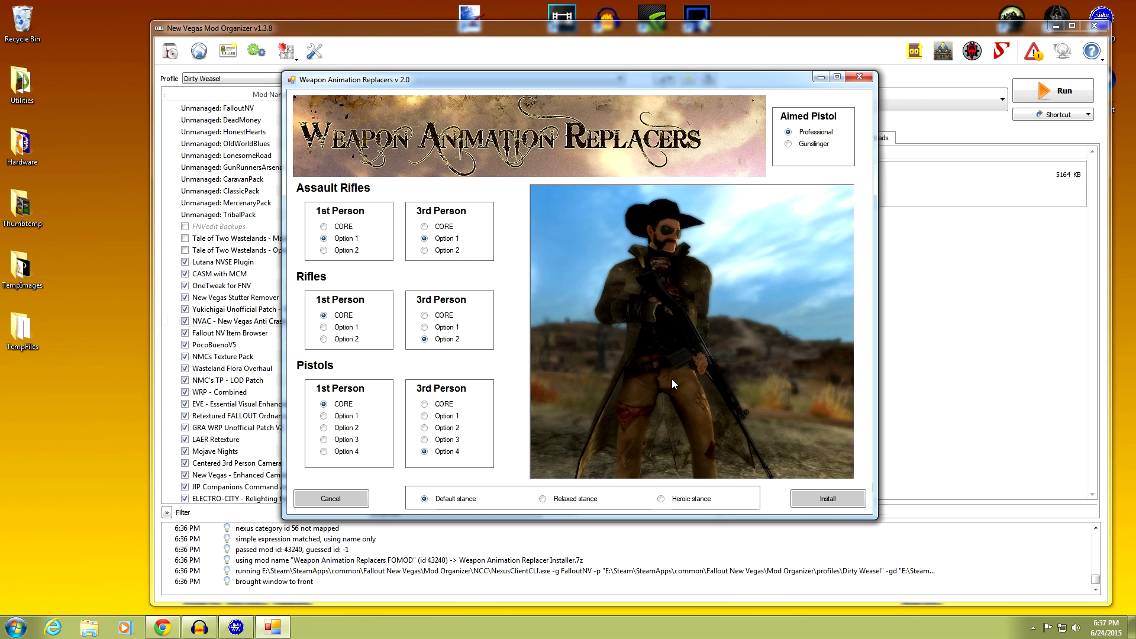
pyautogui.click(334, 250)
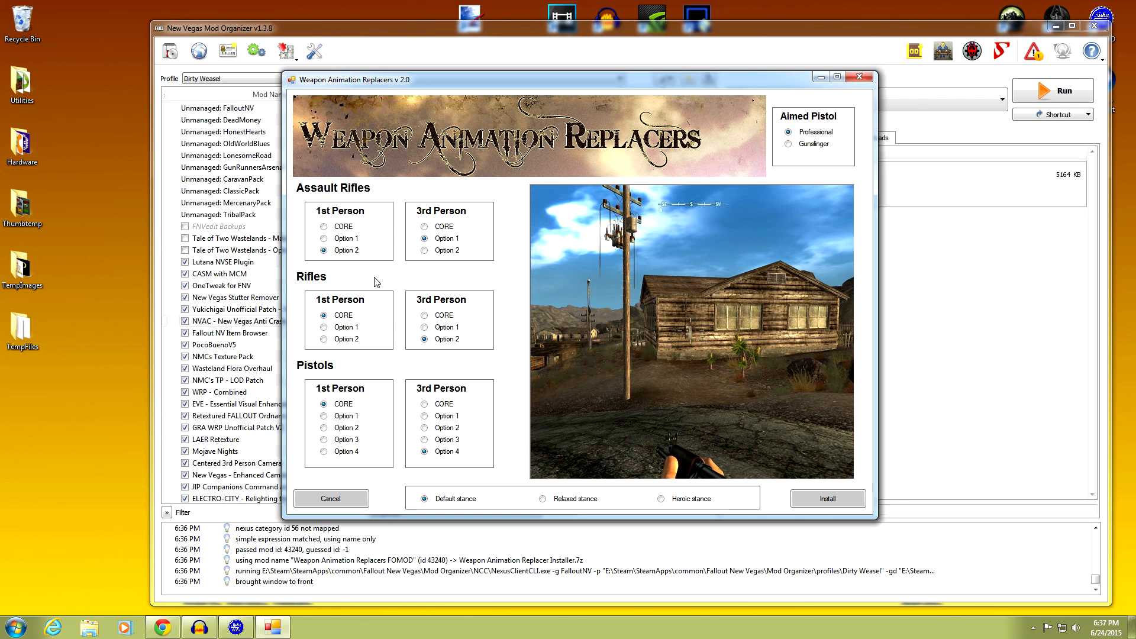
pyautogui.click(424, 250)
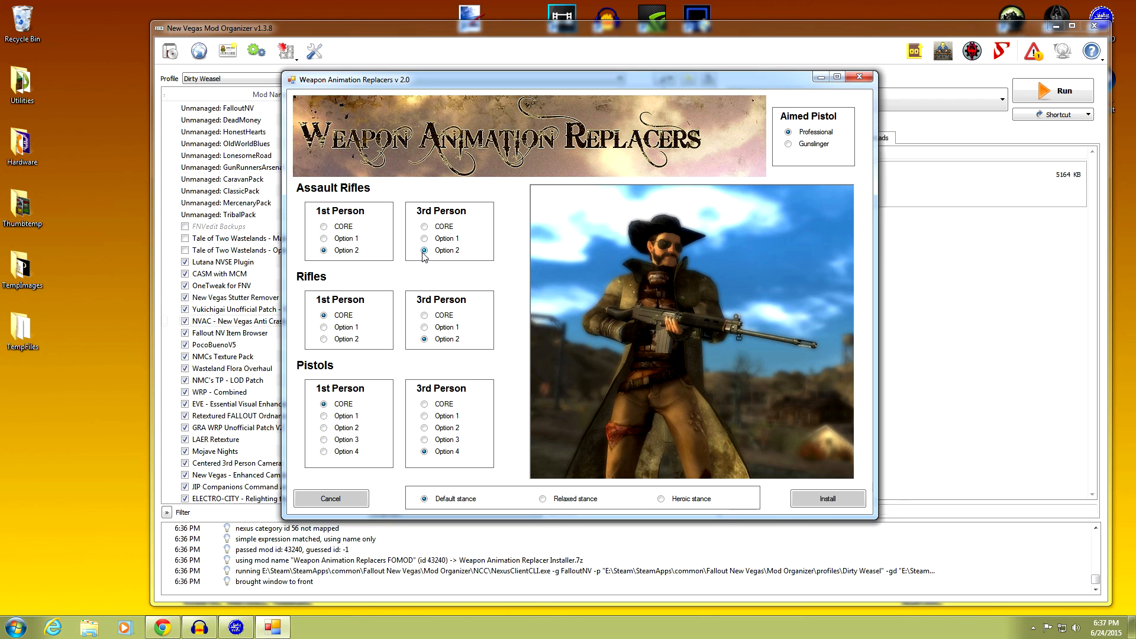
pyautogui.click(324, 227)
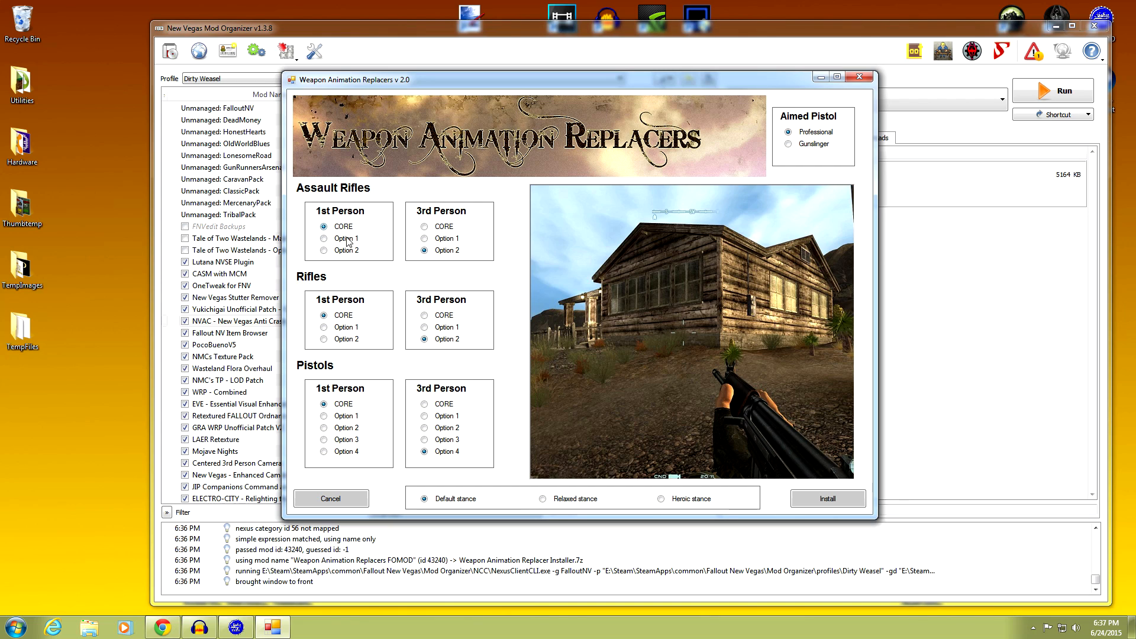
# - Compare the rifles' 1st and 3rd Person previews for CORE, Option 1 and Option 2
pyautogui.click(323, 316)
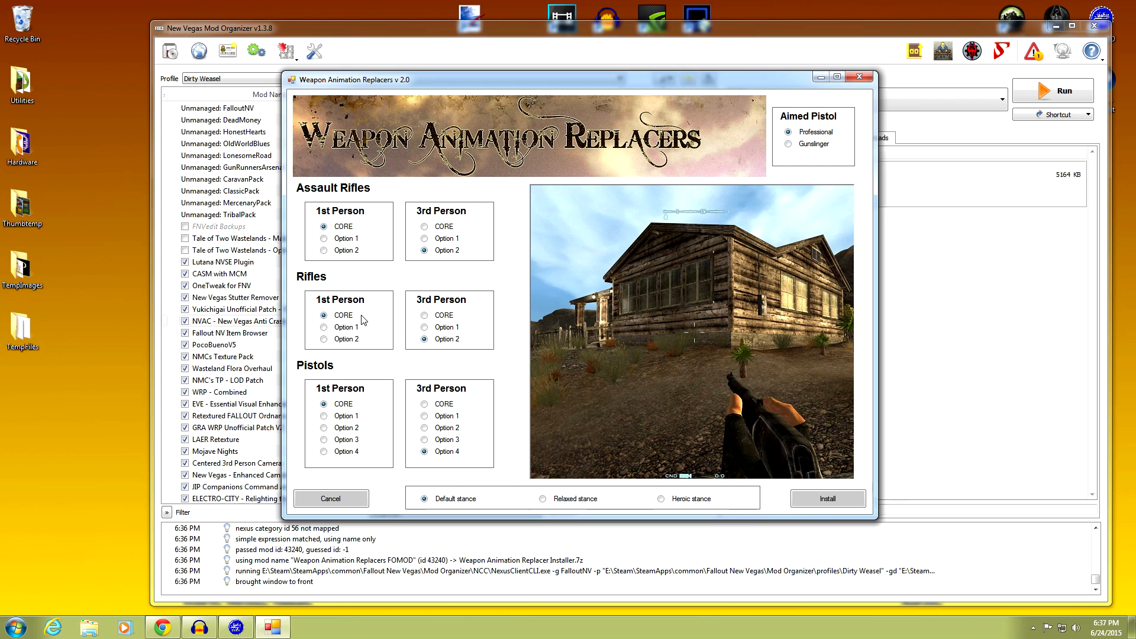
pyautogui.click(424, 317)
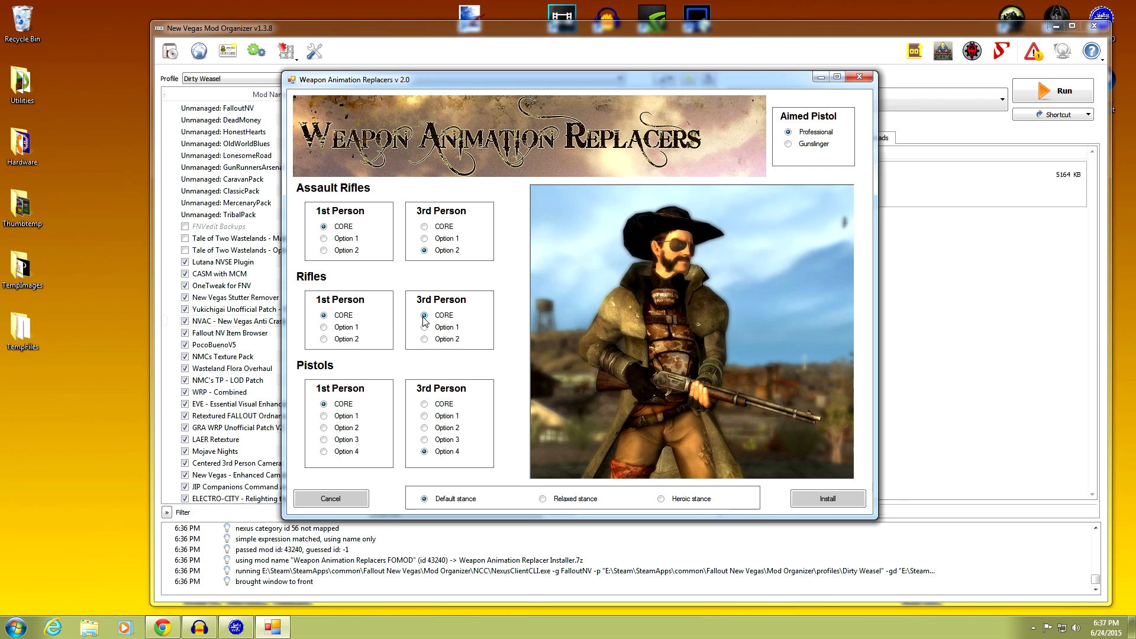
pyautogui.click(324, 327)
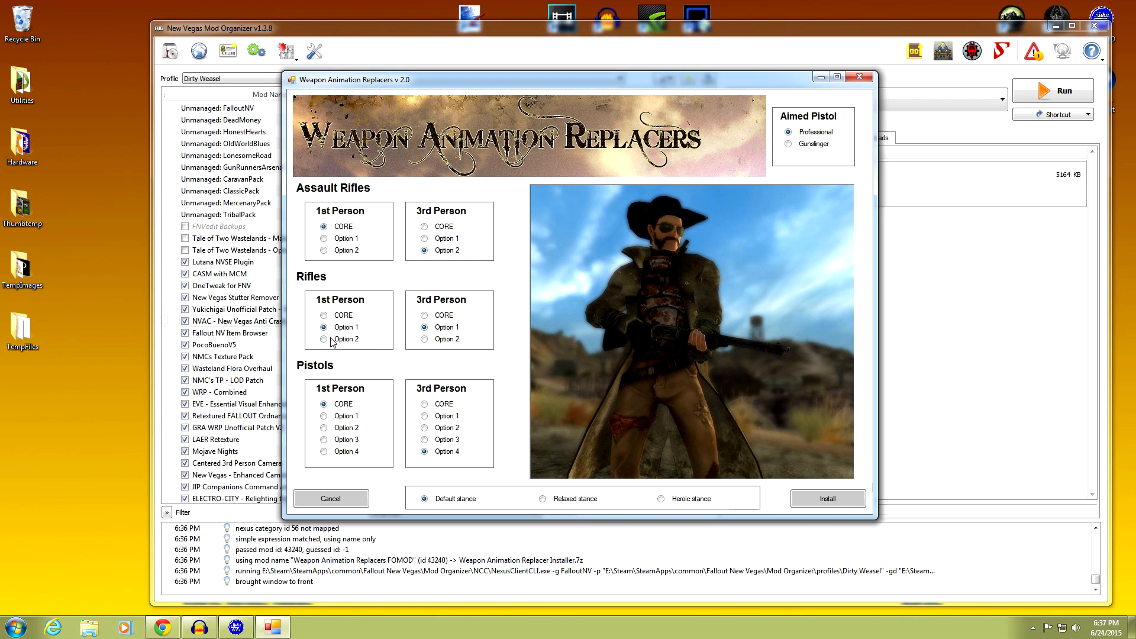
pyautogui.click(325, 339)
pyautogui.click(424, 339)
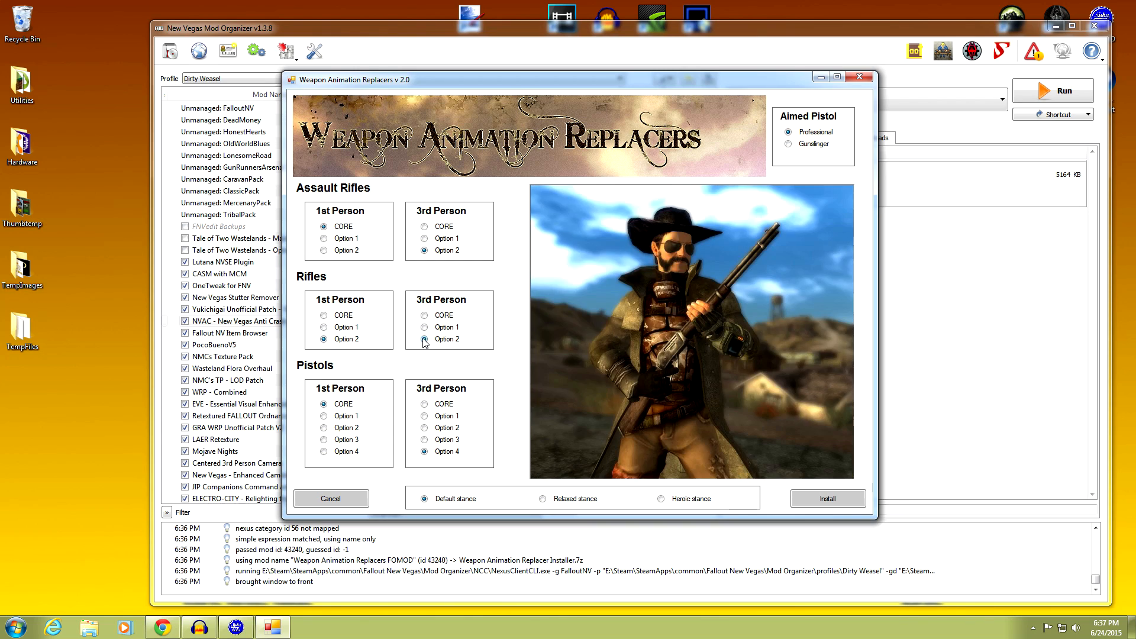
# - Compare the pistols' 1st Person Options 1 to 4 with 3rd Person CORE and Options 1 to 3
pyautogui.click(424, 404)
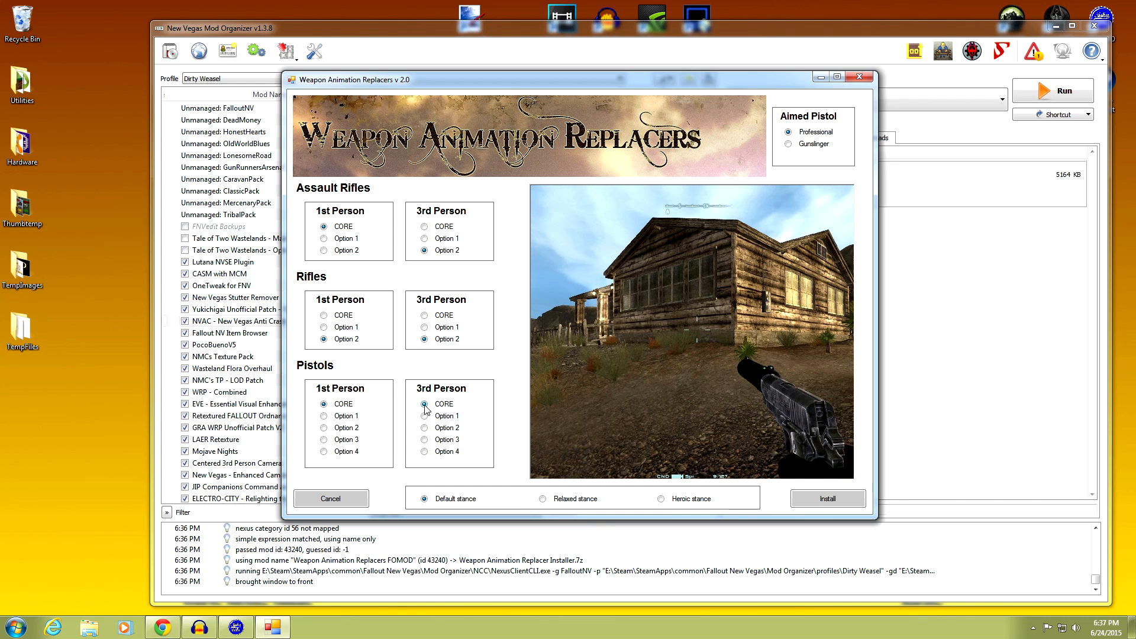
pyautogui.click(324, 415)
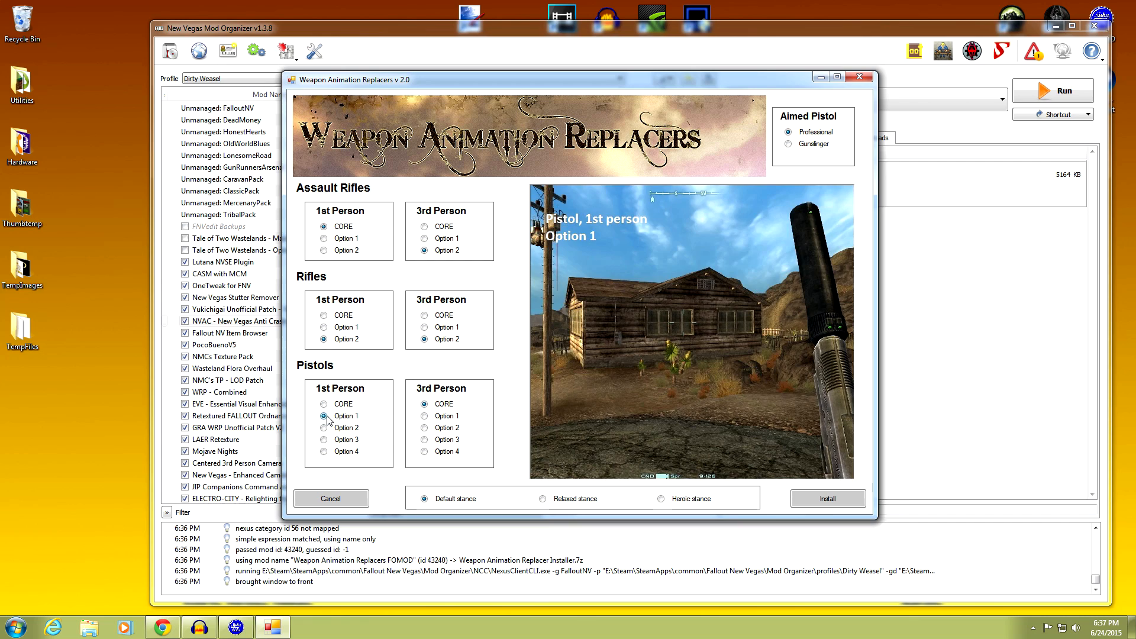
pyautogui.click(424, 416)
pyautogui.click(324, 428)
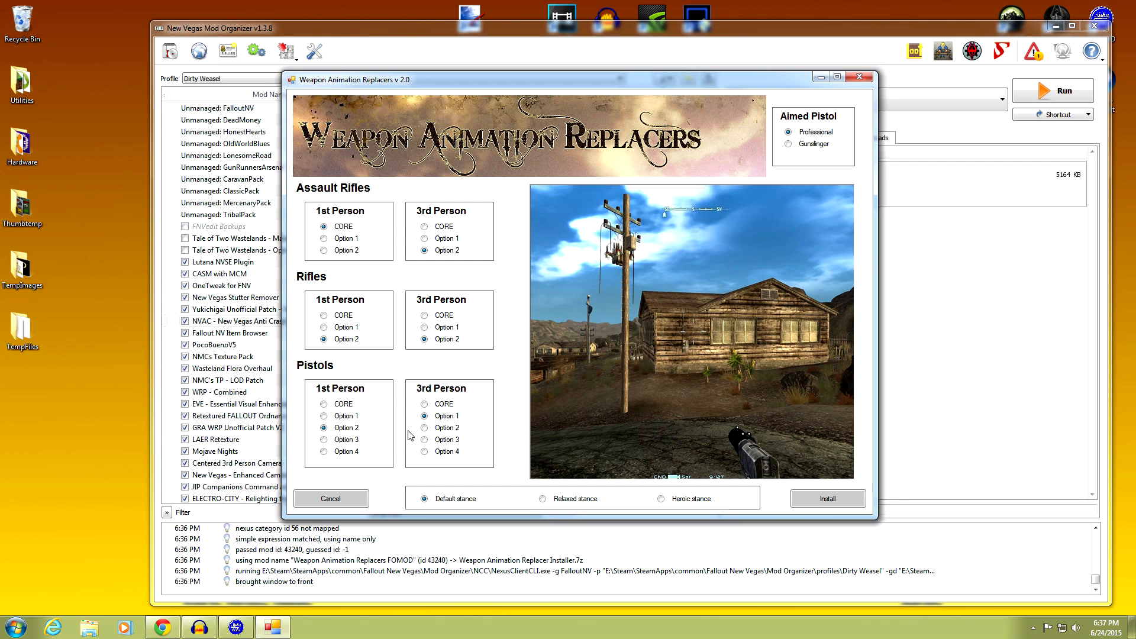
pyautogui.click(424, 428)
pyautogui.click(324, 439)
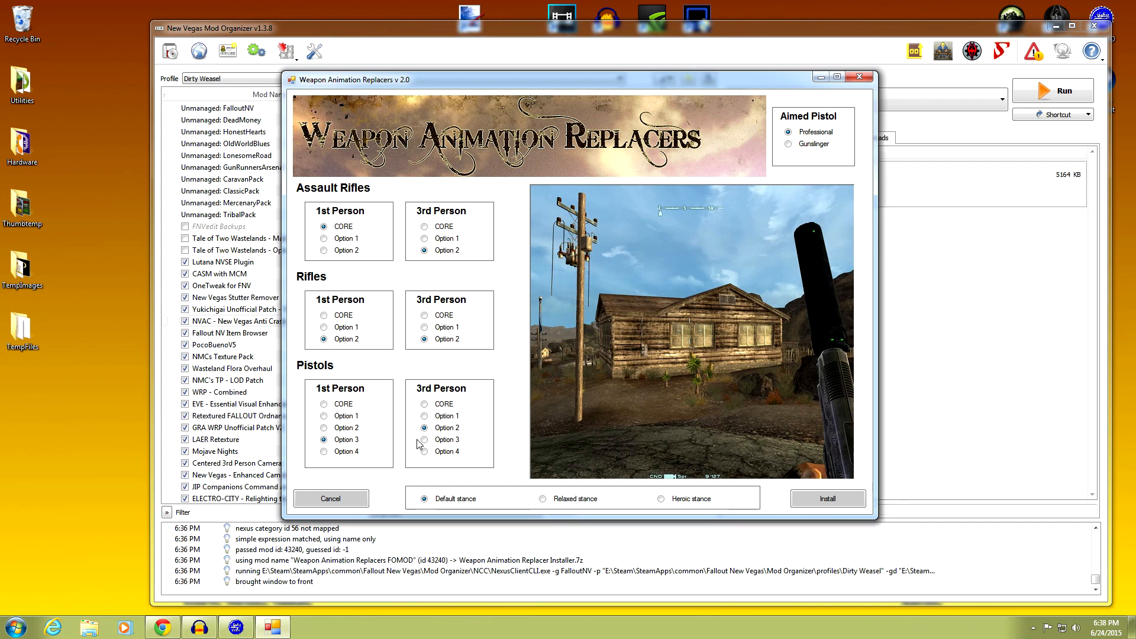
pyautogui.click(424, 439)
pyautogui.click(324, 452)
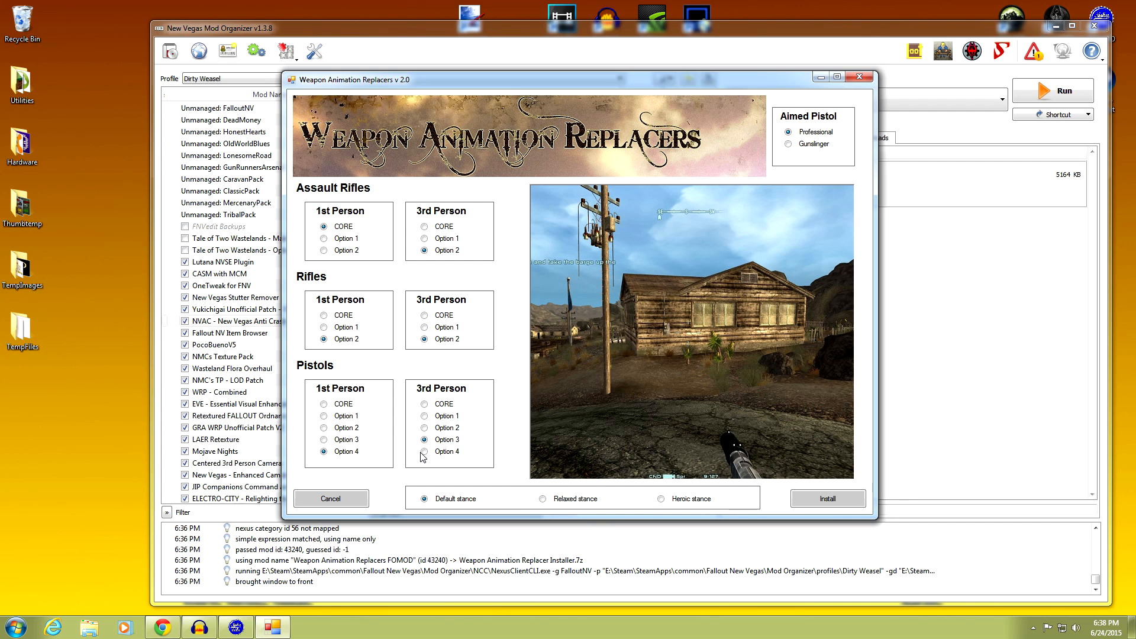
# - Choose CORE as the 1st Person animation for pistols, rifles and assault rifles
pyautogui.click(329, 404)
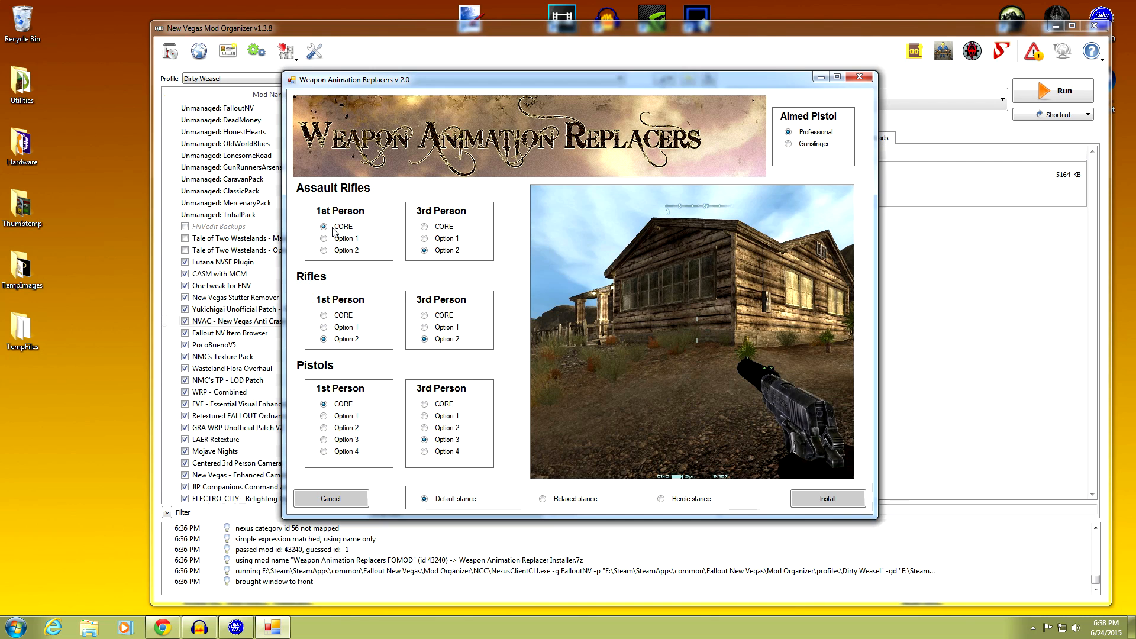
pyautogui.click(324, 315)
pyautogui.click(325, 405)
pyautogui.click(326, 230)
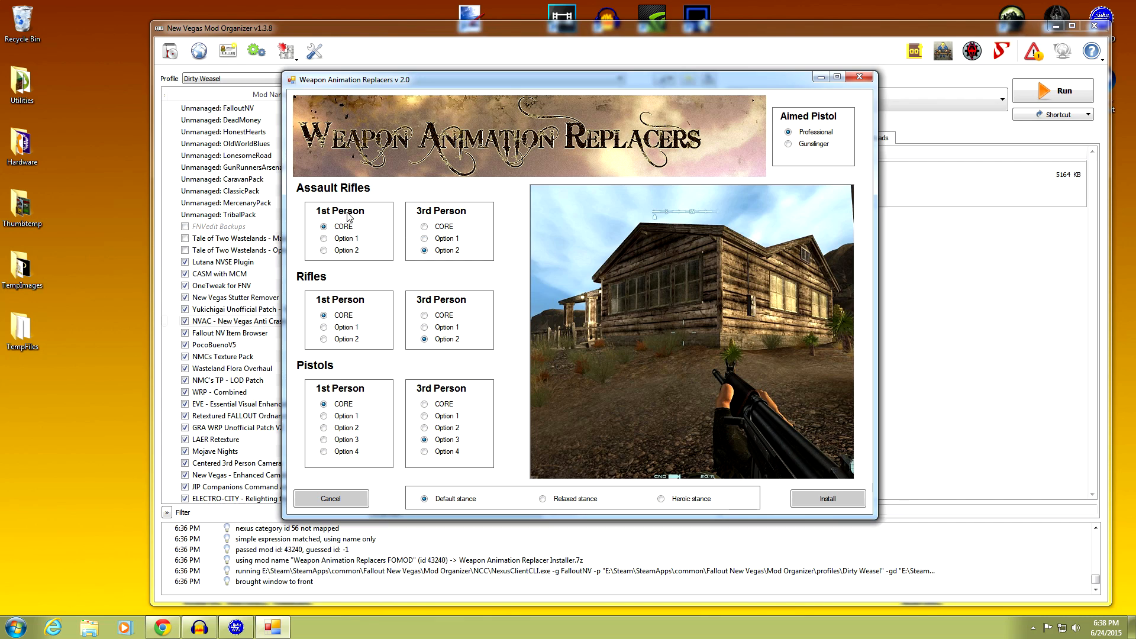
# - Compare the 3rd Person animations for assault rifles and rifles, choosing Option 2 for both
pyautogui.click(424, 238)
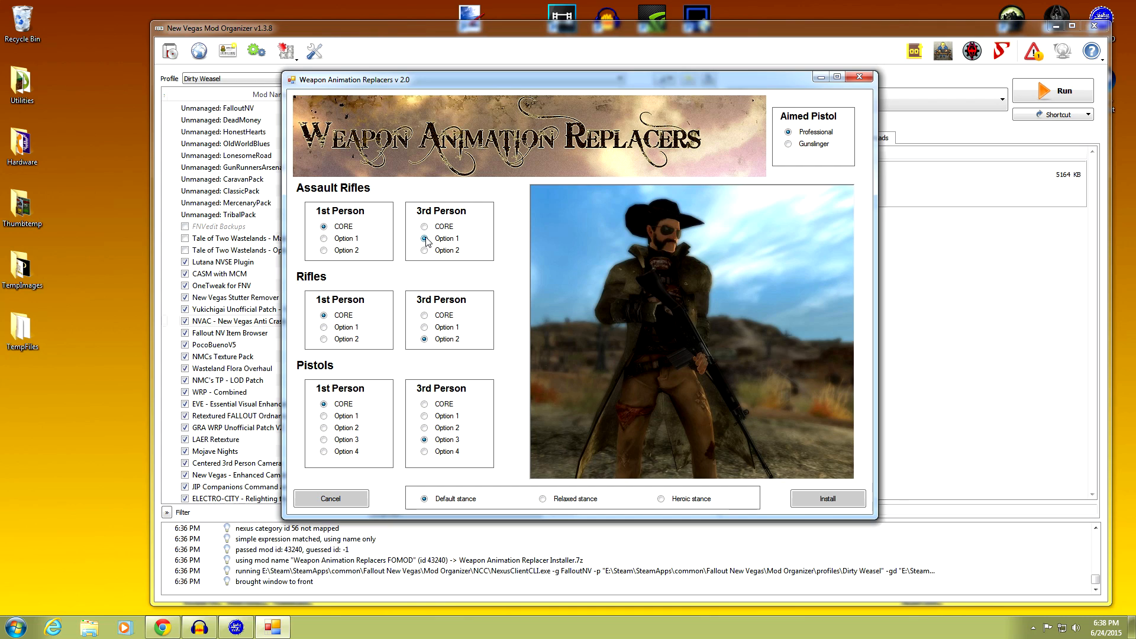
pyautogui.click(424, 251)
pyautogui.click(425, 239)
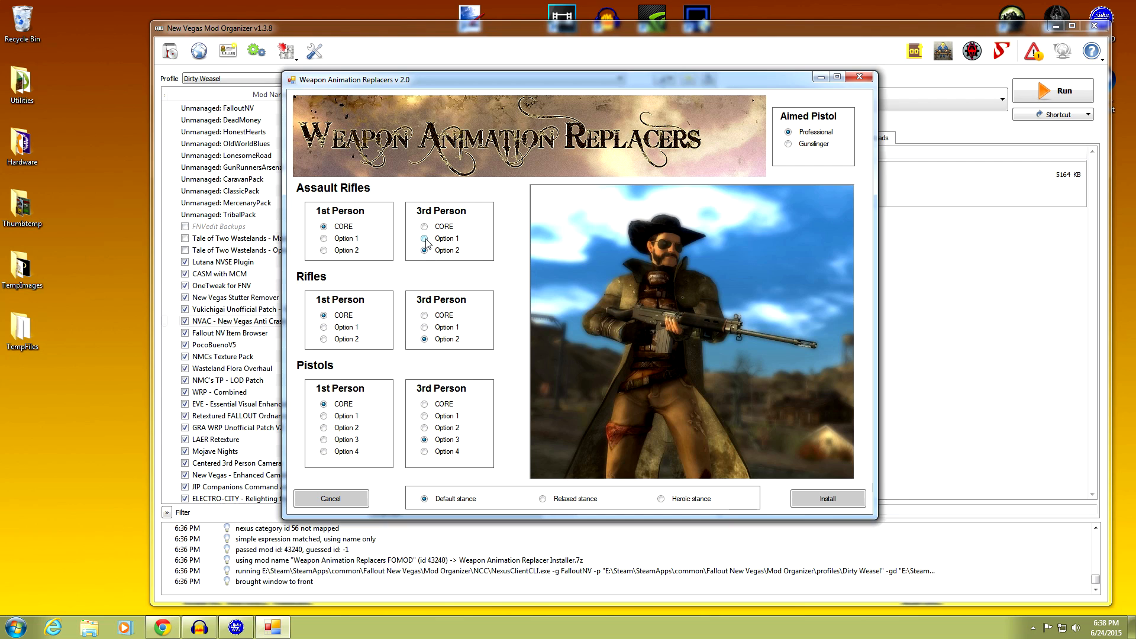
pyautogui.click(424, 251)
pyautogui.click(425, 316)
pyautogui.click(424, 328)
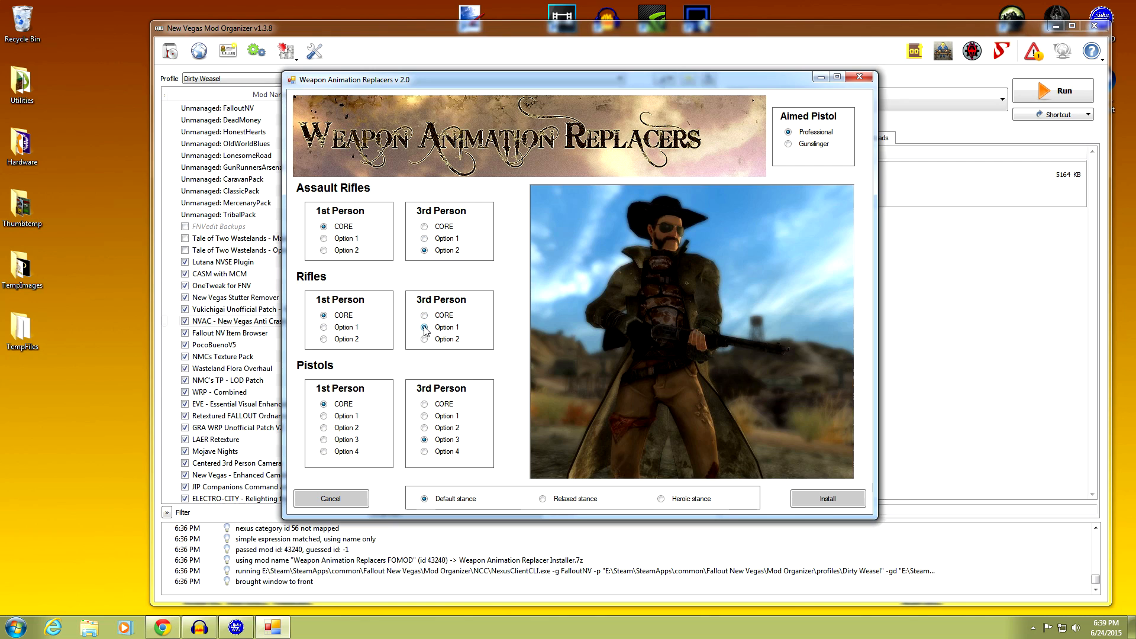
pyautogui.click(424, 340)
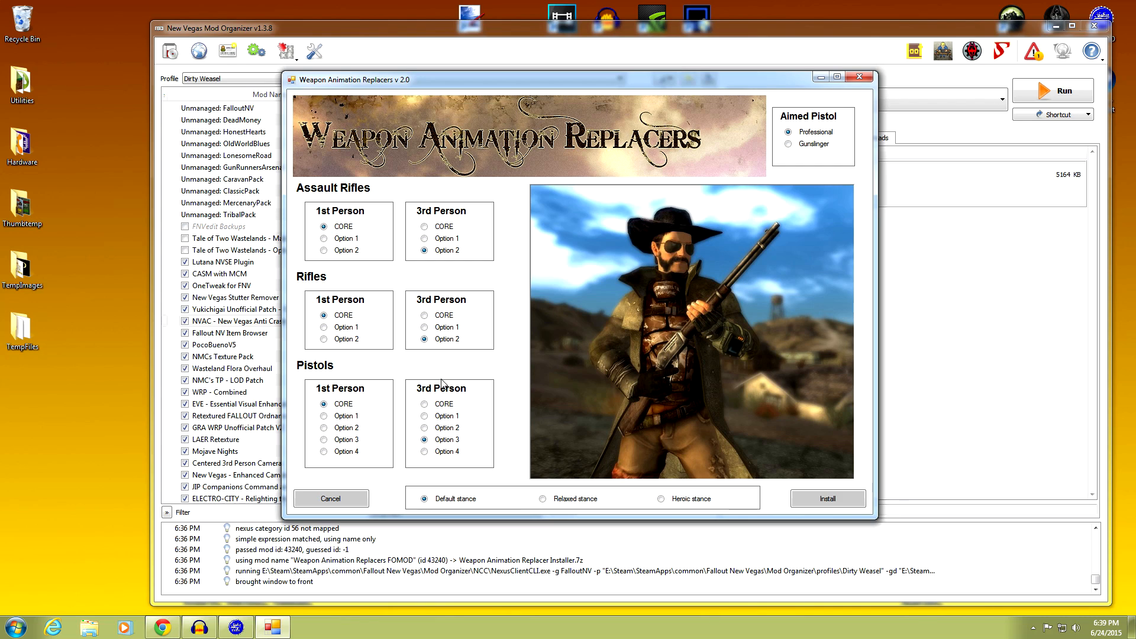
# - Compare the pistols' 3rd Person CORE and Options 1 to 4, choosing Option 4 alongside Option 2 for assault rifles and rifles
pyautogui.click(423, 405)
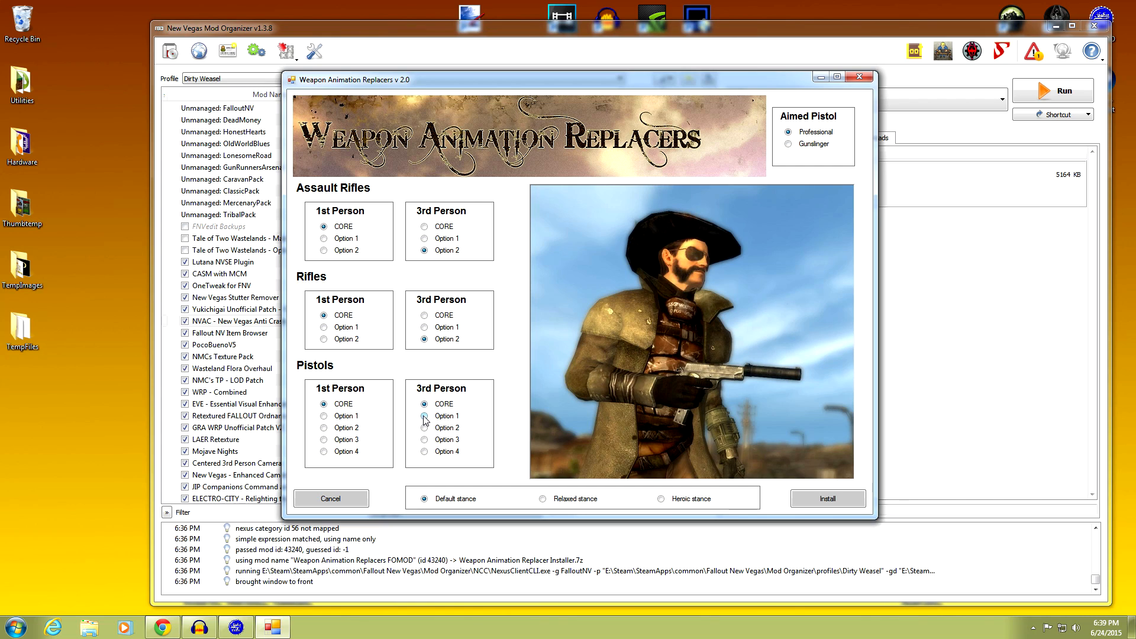
pyautogui.click(424, 416)
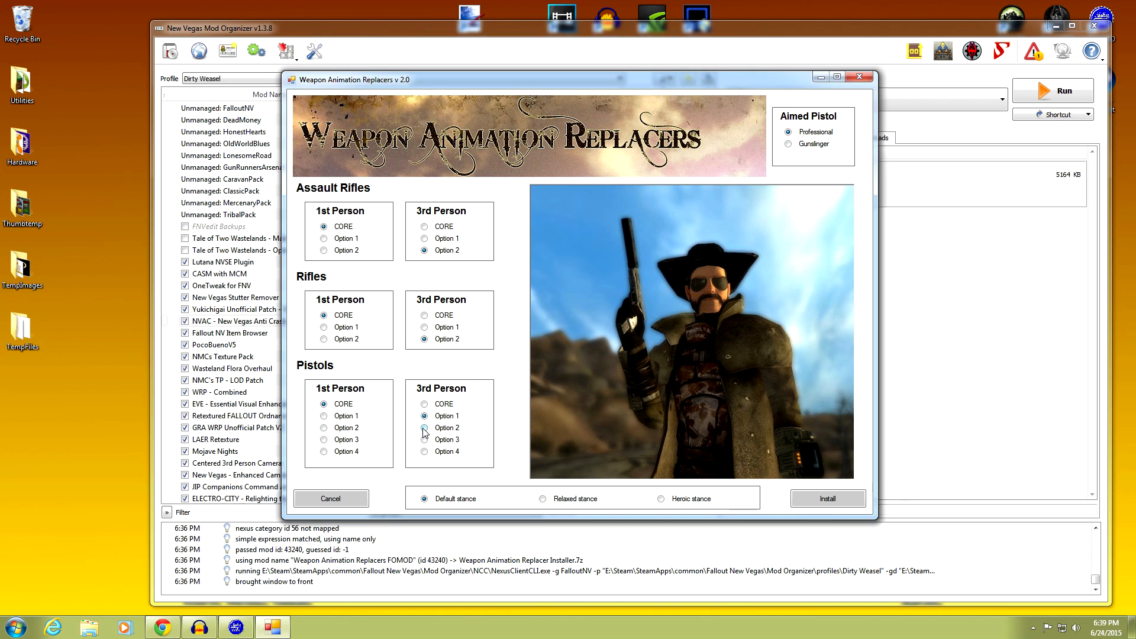
pyautogui.click(424, 428)
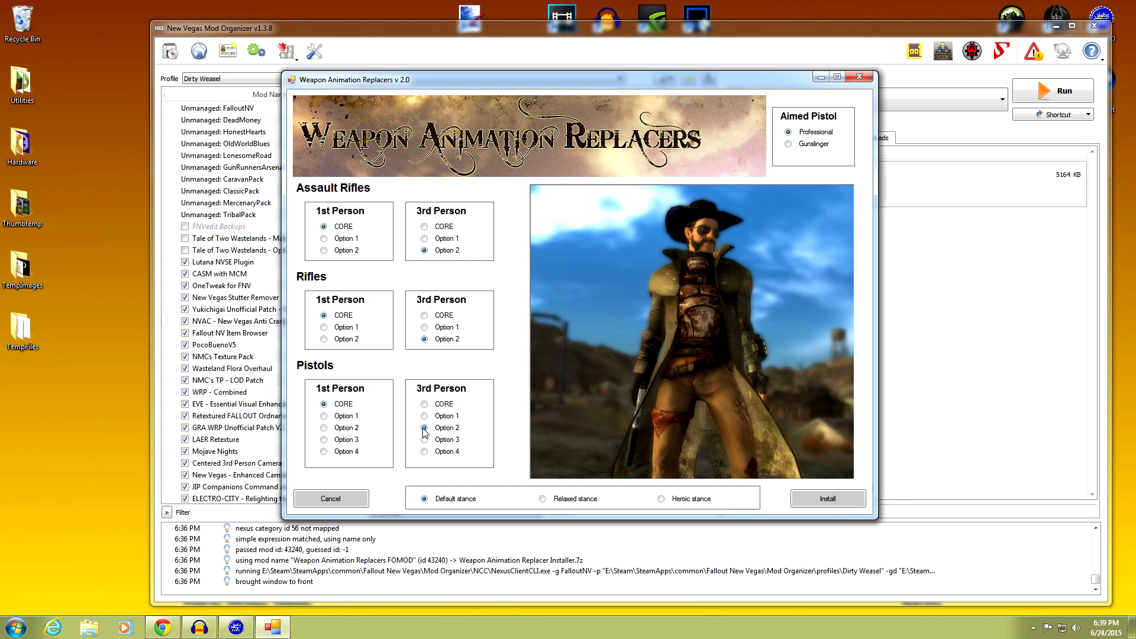
pyautogui.click(424, 439)
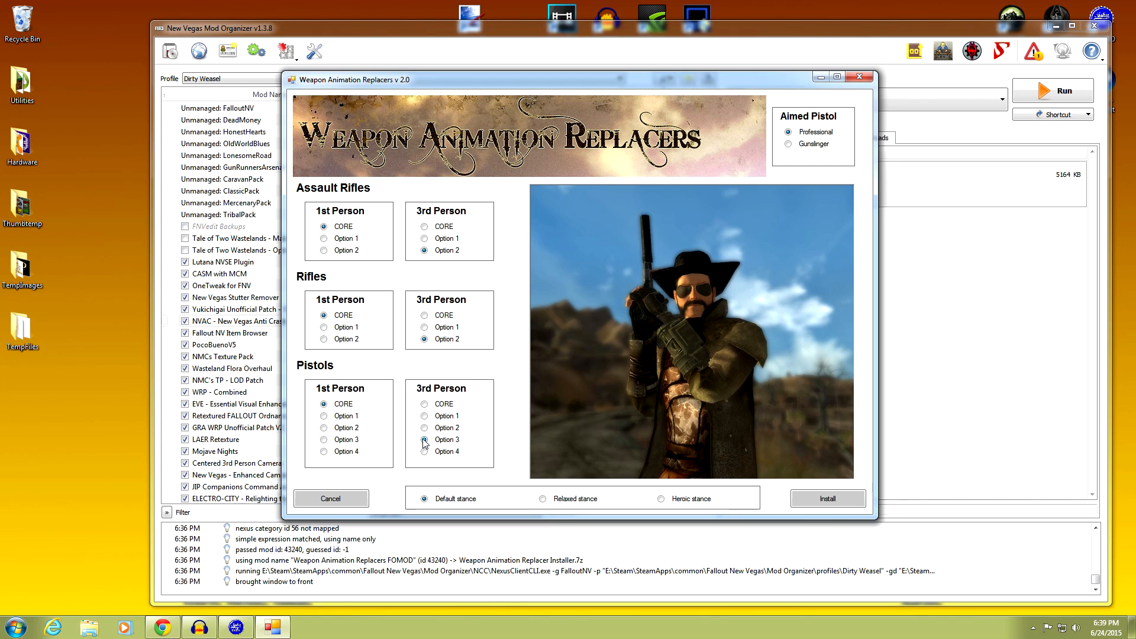
pyautogui.click(424, 452)
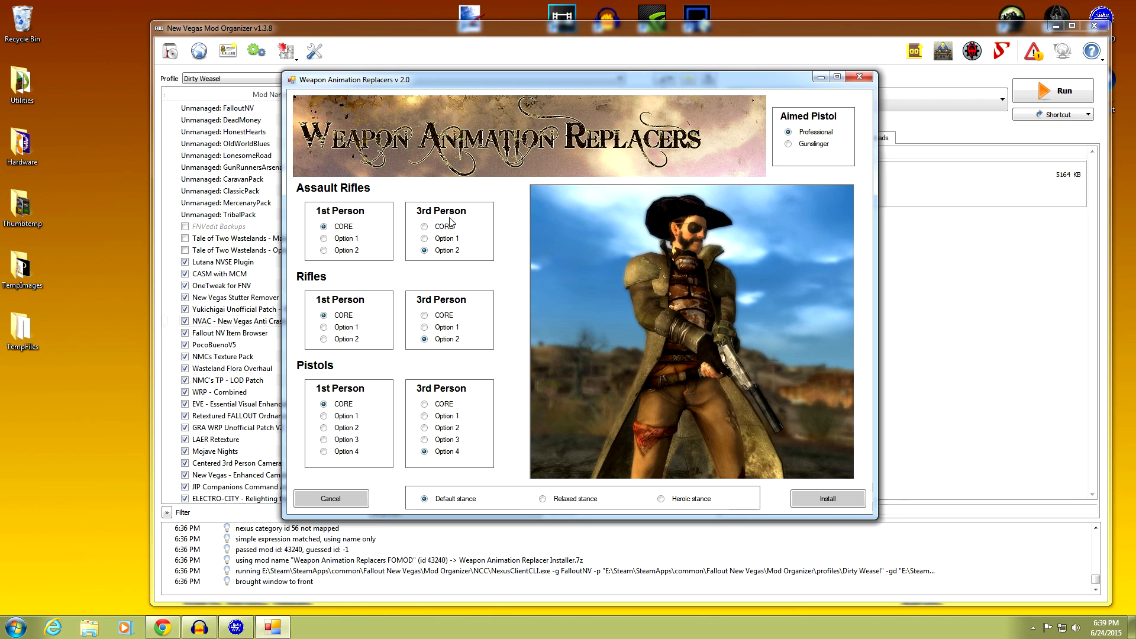
pyautogui.click(424, 251)
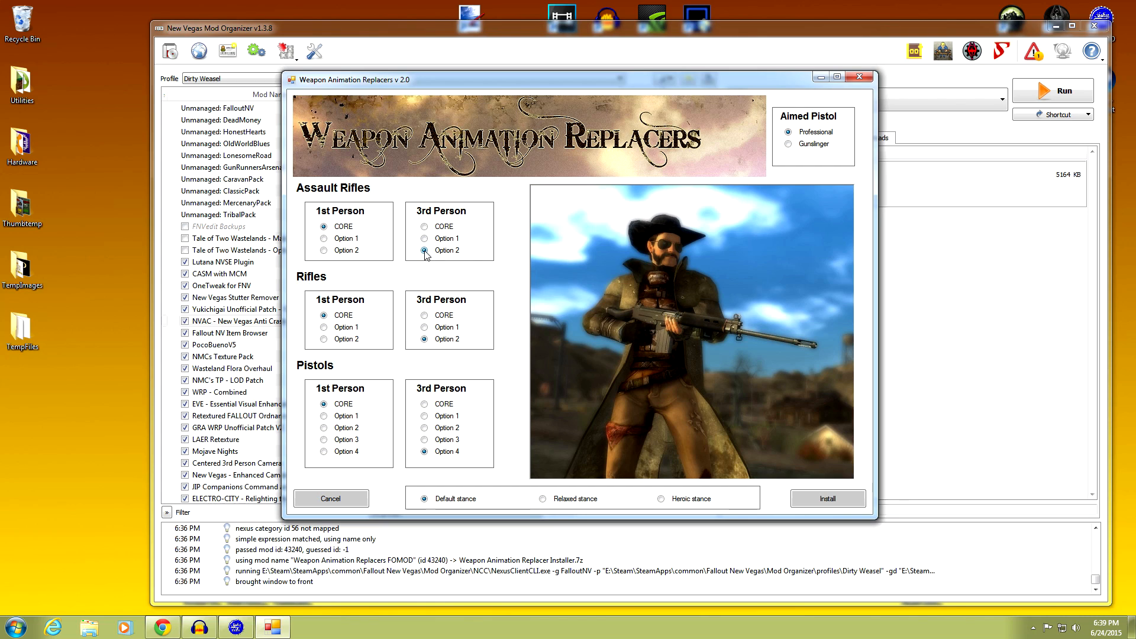
pyautogui.click(425, 340)
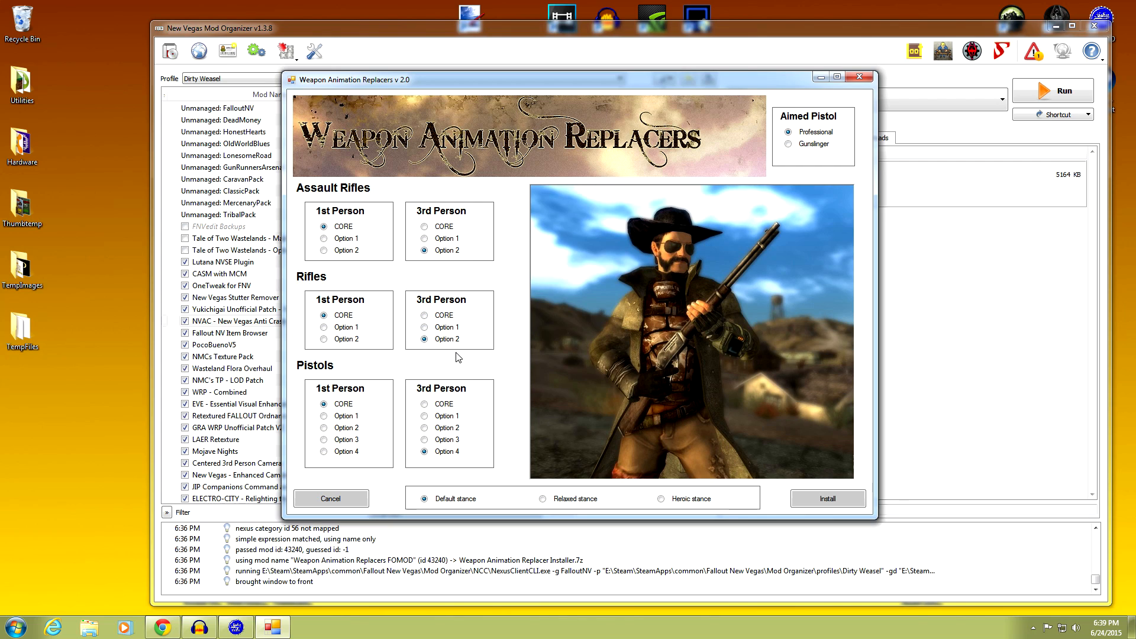
pyautogui.click(424, 452)
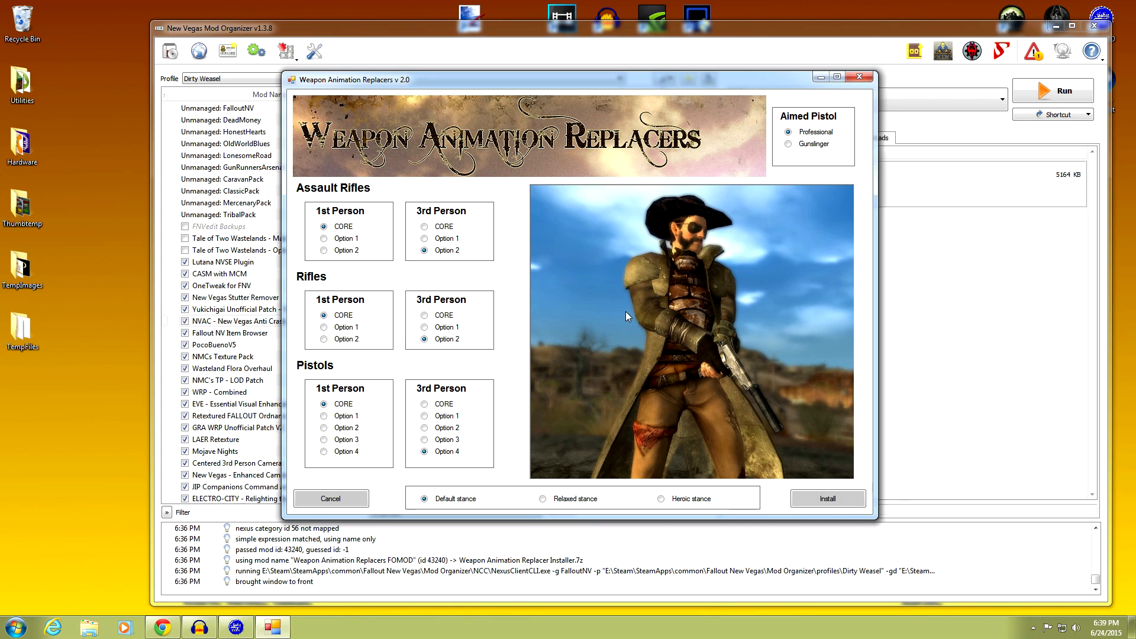
# - Compare the Professional and Gunslinger aimed pistol previews with the pistols' 3rd Person Options 2 and 3
pyautogui.click(788, 133)
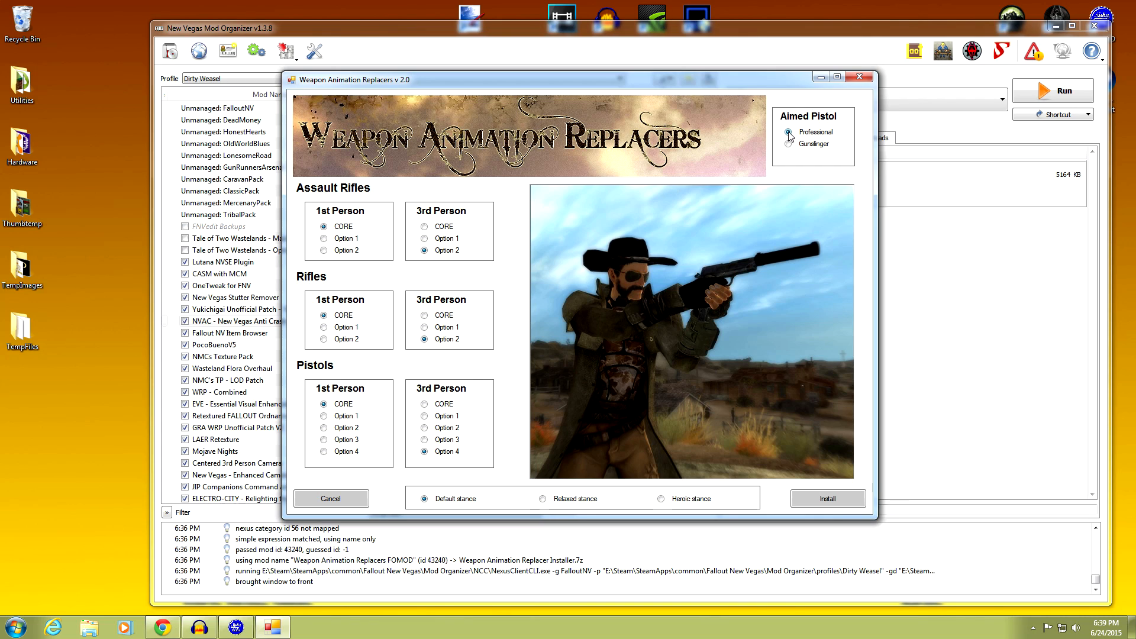
pyautogui.click(789, 144)
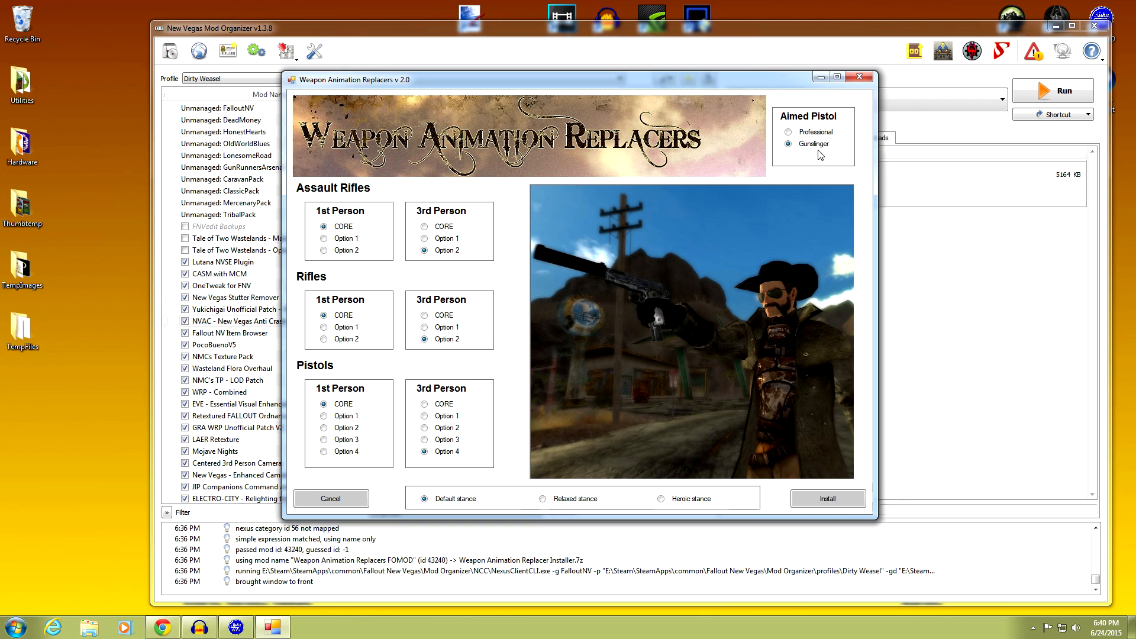
pyautogui.click(425, 439)
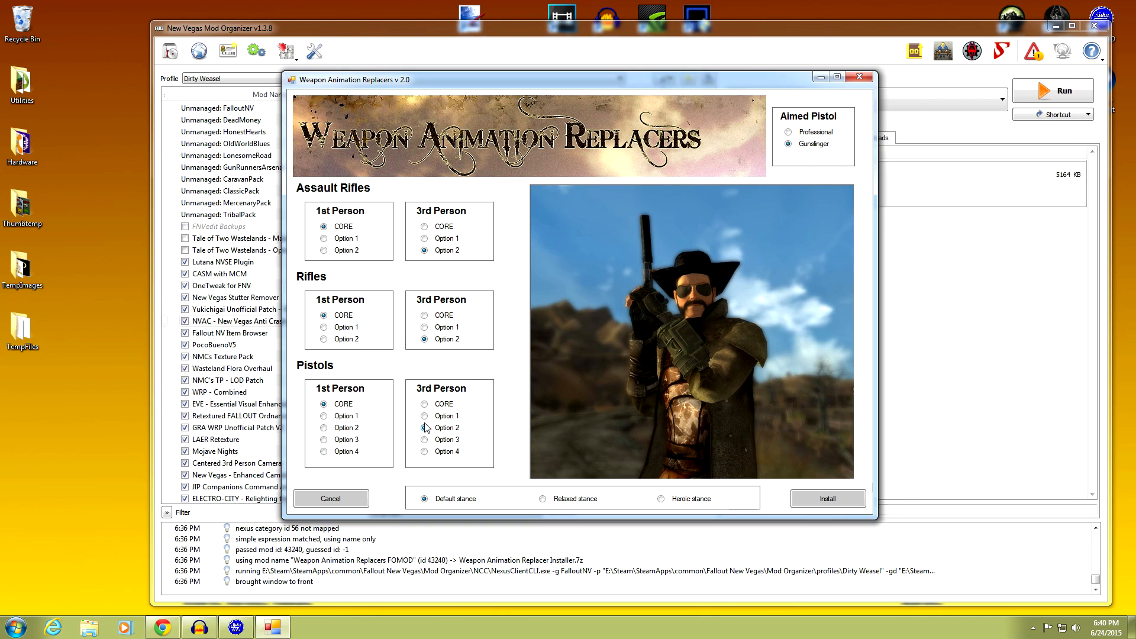
pyautogui.click(425, 427)
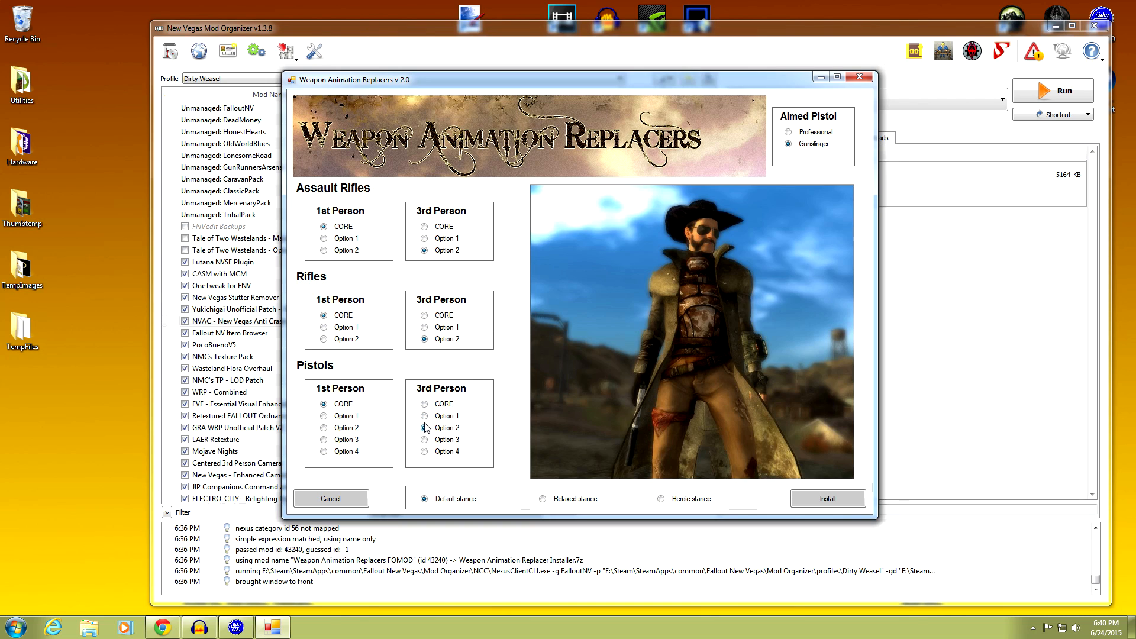
pyautogui.click(789, 145)
pyautogui.click(425, 428)
pyautogui.click(790, 145)
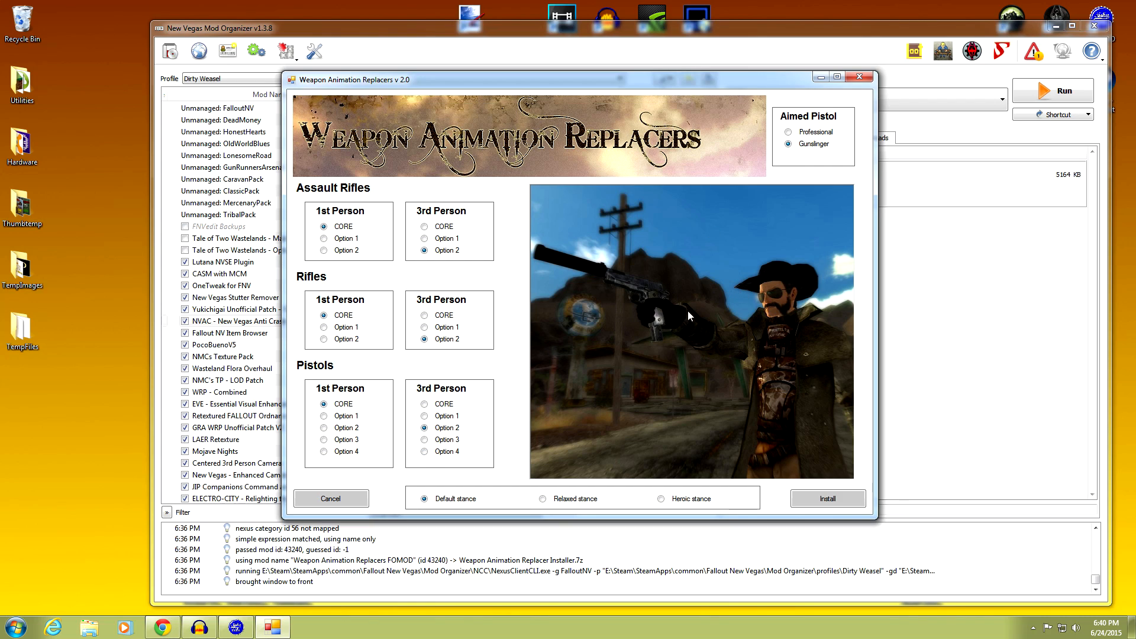
pyautogui.click(425, 439)
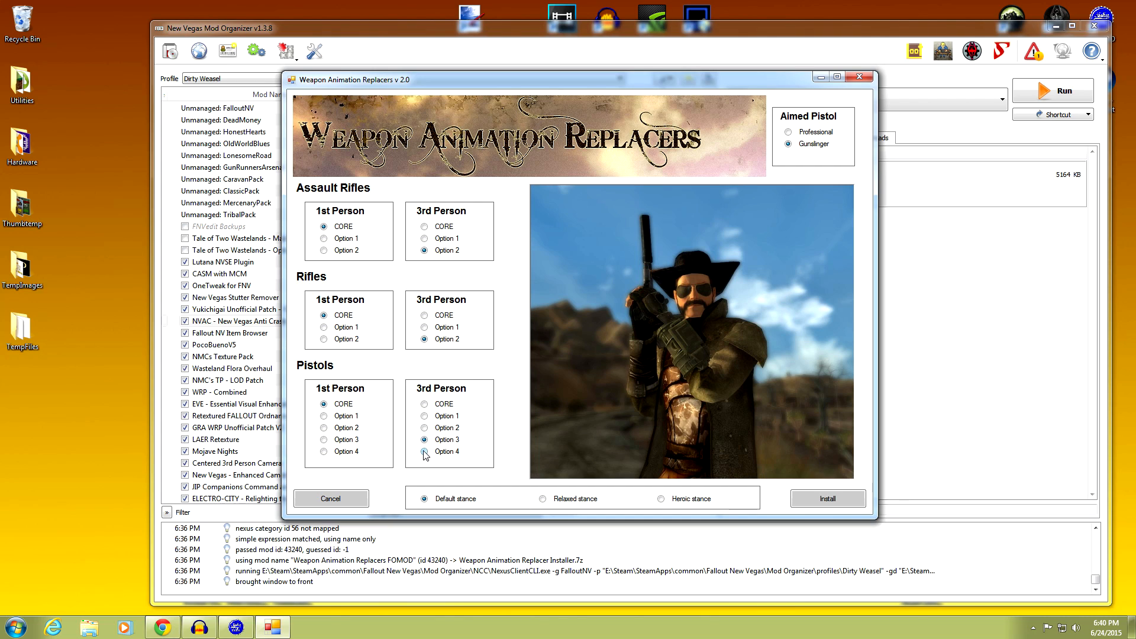
pyautogui.click(788, 132)
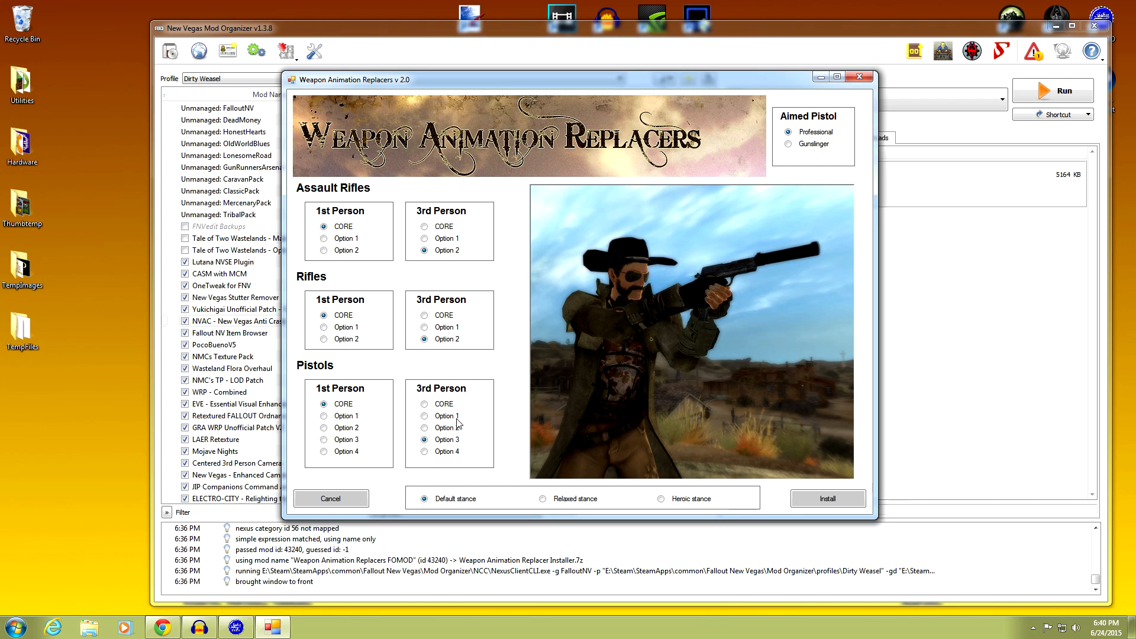
# - Pair Option 4 as the pistols' 3rd Person animation with the Professional aimed pistol style
pyautogui.click(425, 452)
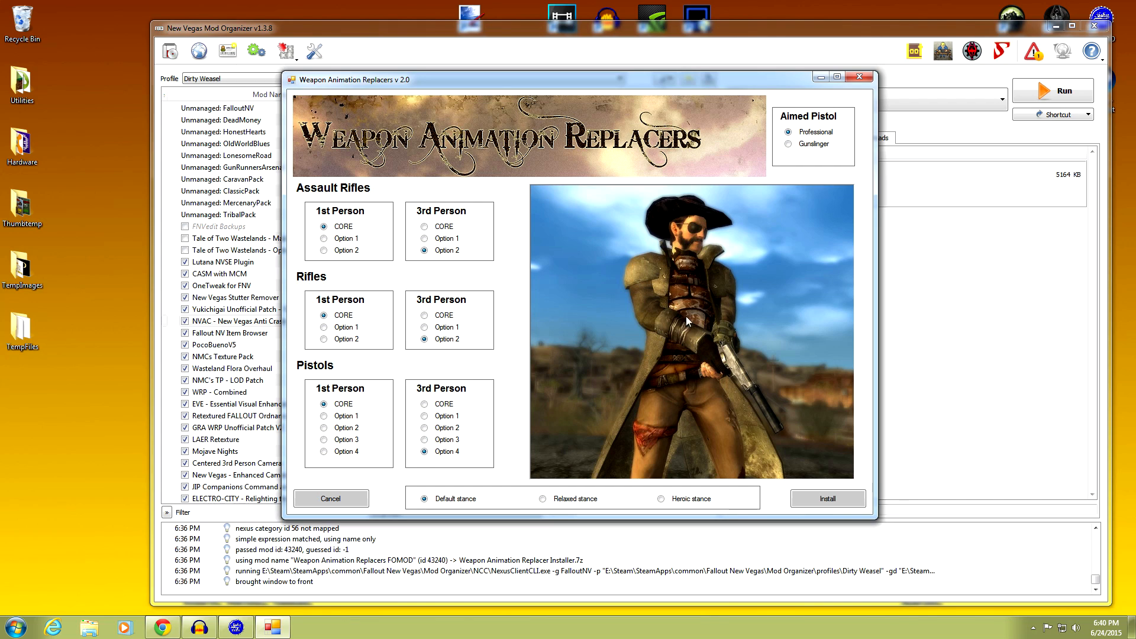
pyautogui.click(788, 145)
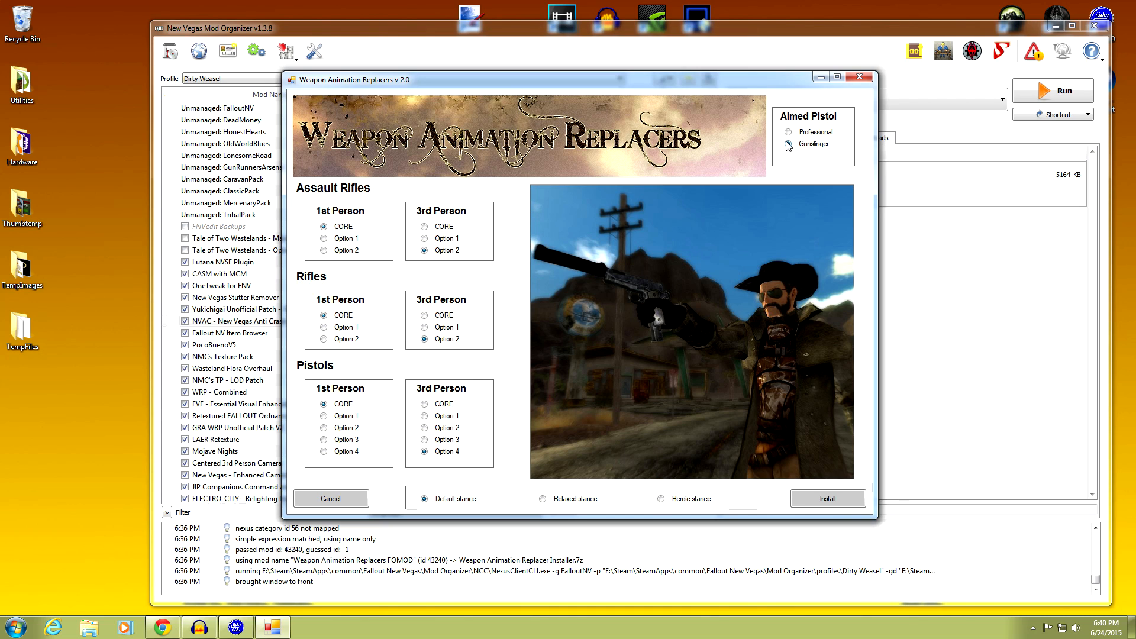
pyautogui.click(788, 132)
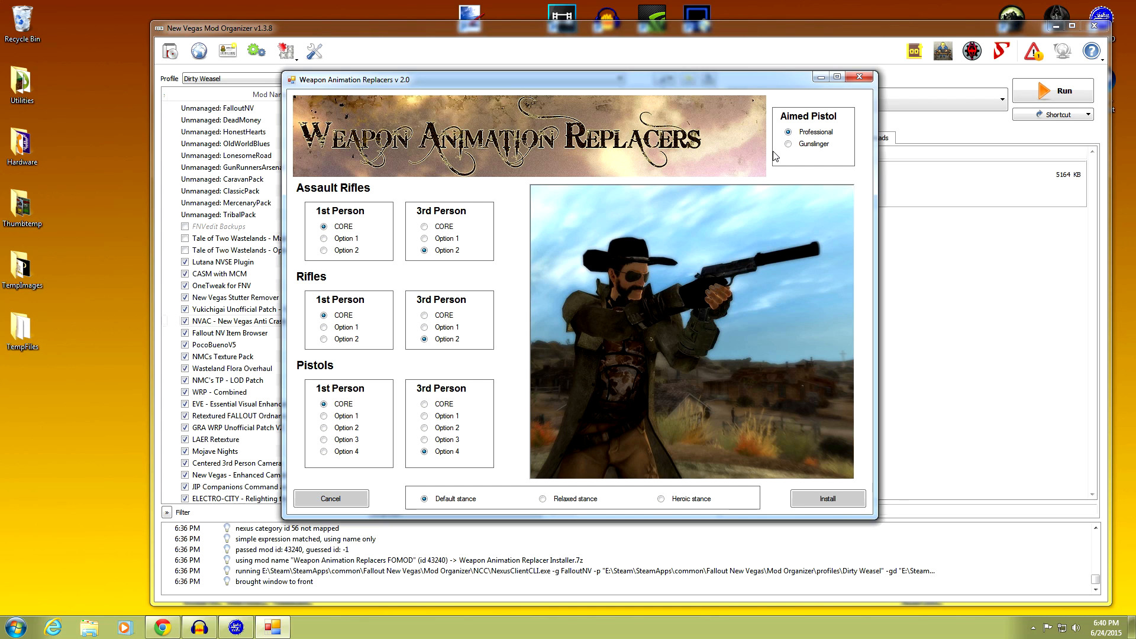
pyautogui.click(424, 453)
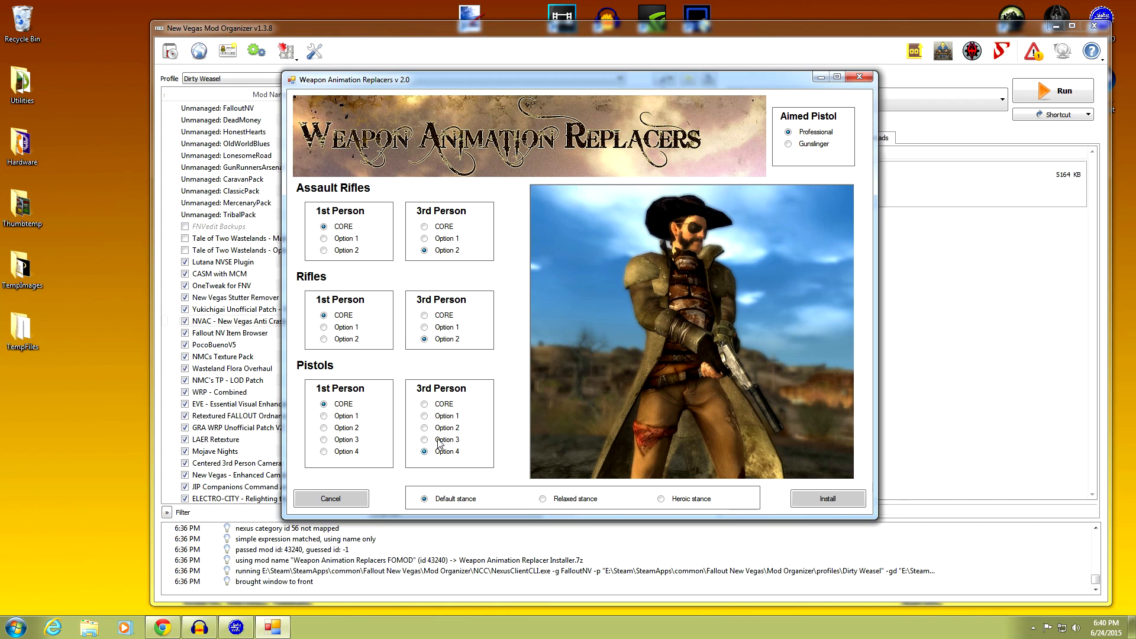
pyautogui.click(788, 132)
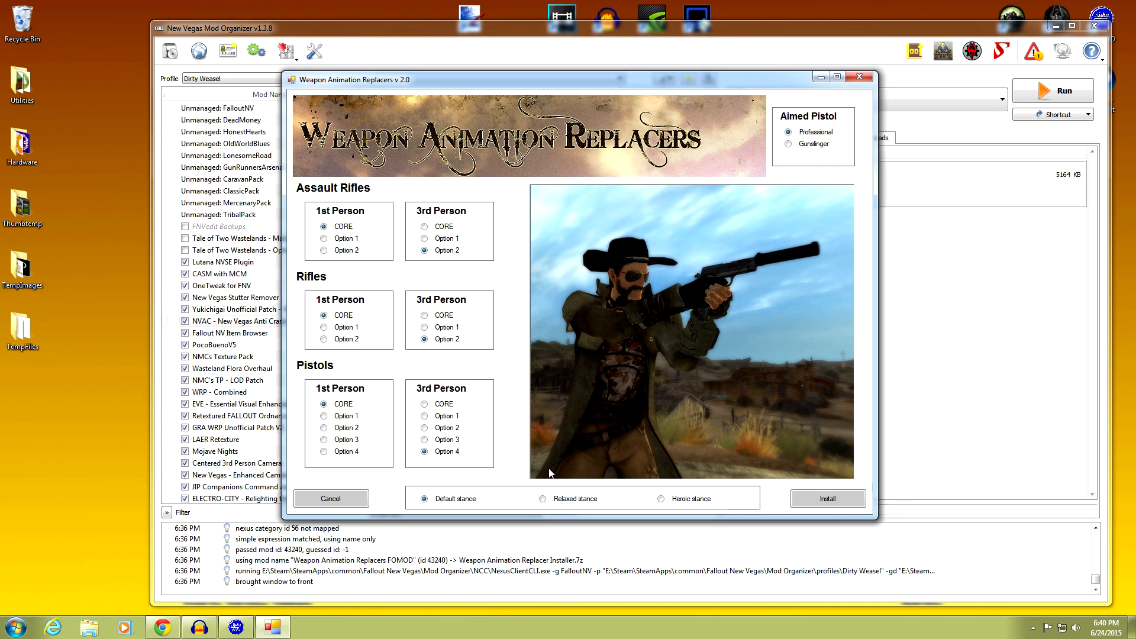
# - Compare the Default, Relaxed and Heroic stances, and choose the Heroic stance
pyautogui.click(423, 500)
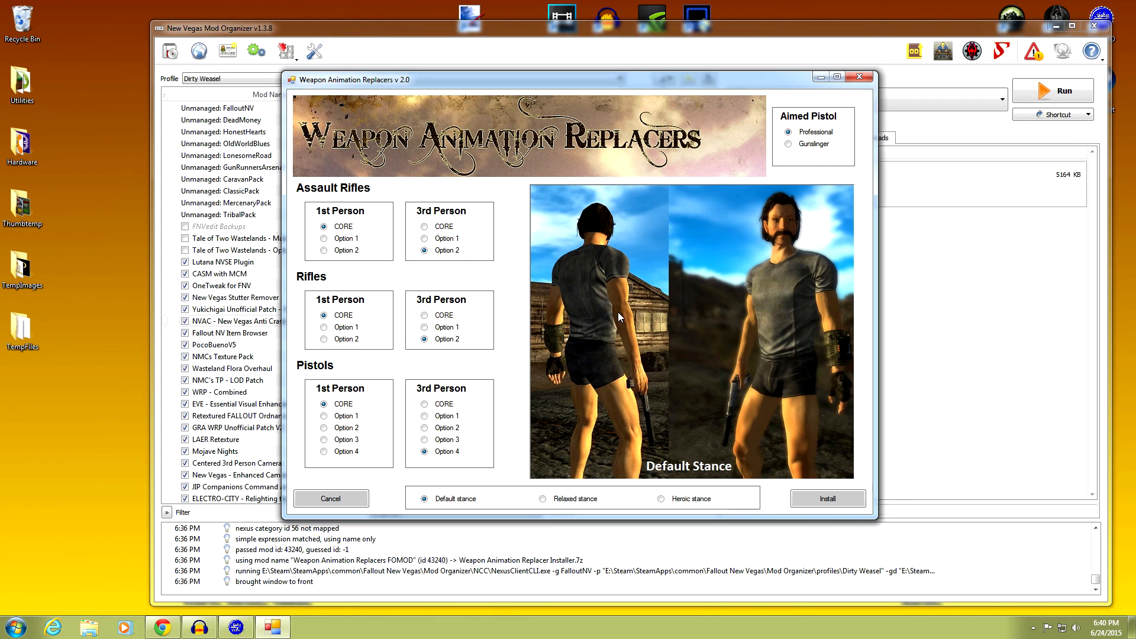
pyautogui.click(542, 498)
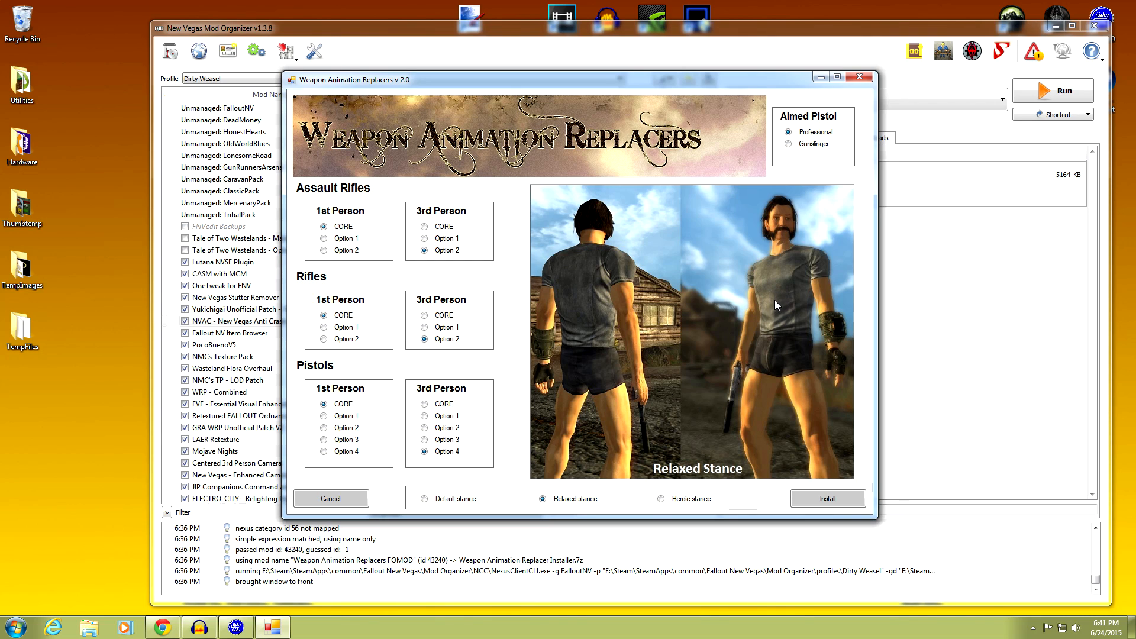
pyautogui.click(660, 499)
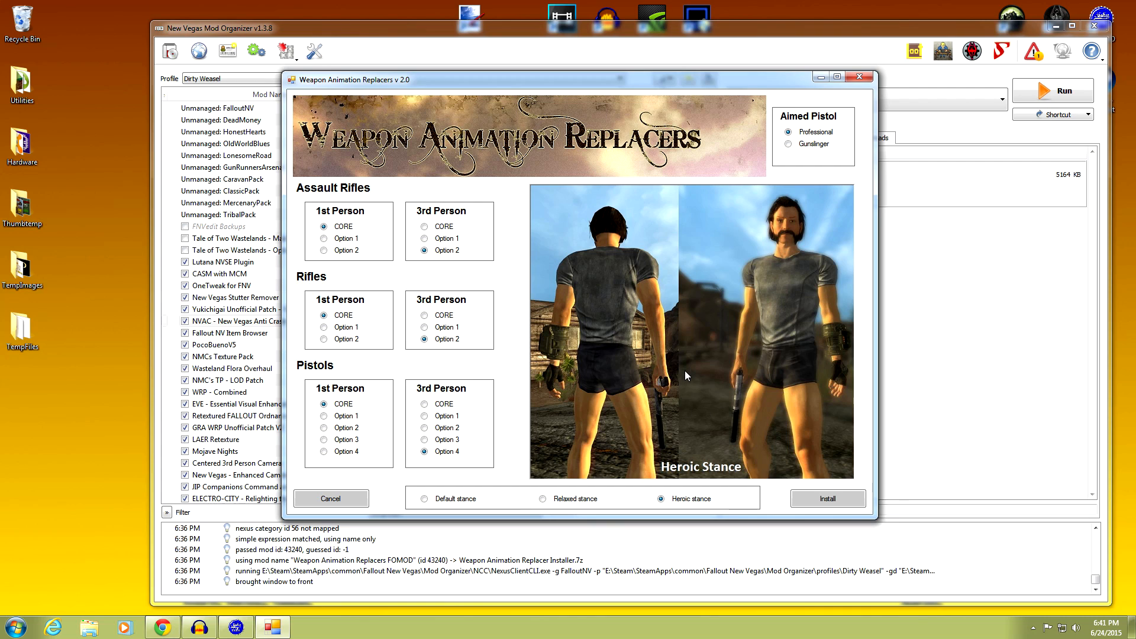
pyautogui.click(556, 500)
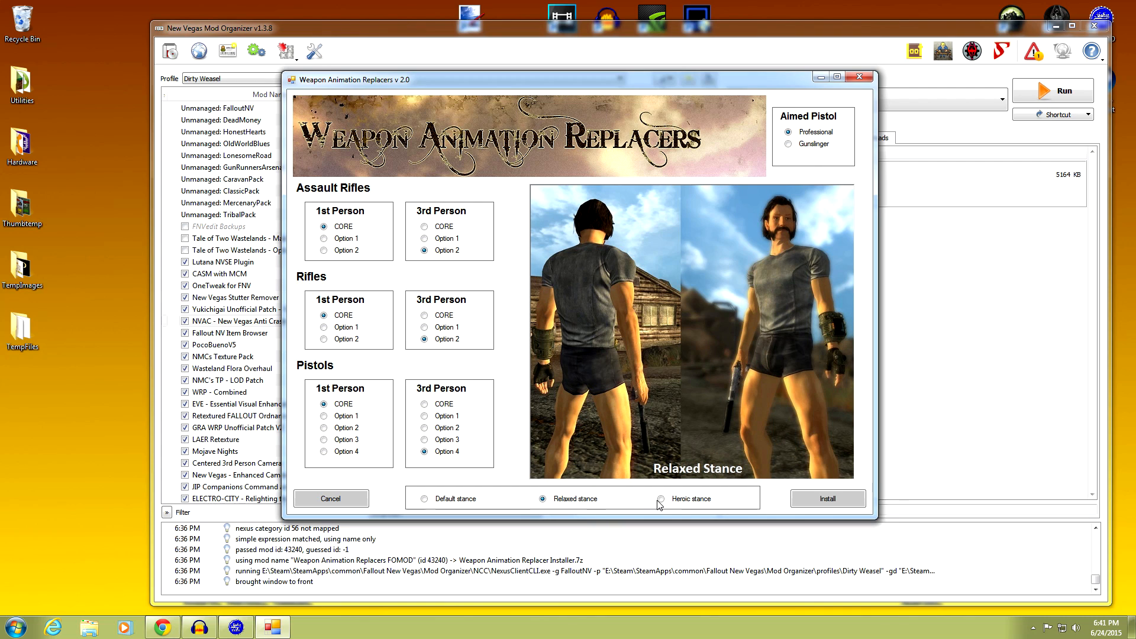
pyautogui.click(660, 500)
pyautogui.click(568, 502)
pyautogui.click(661, 499)
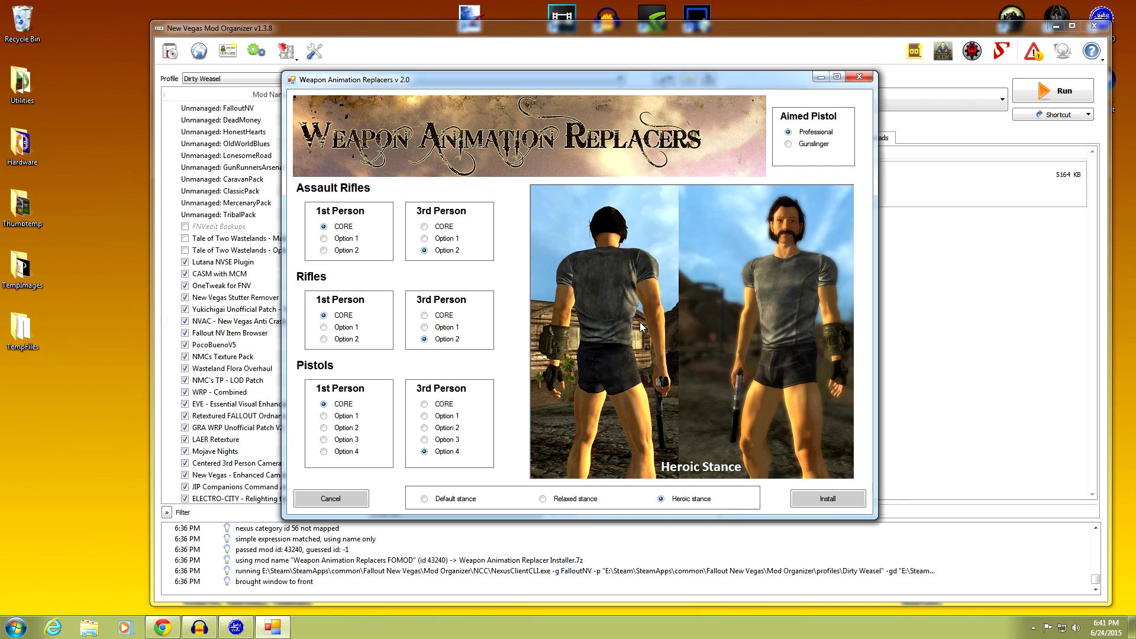
pyautogui.click(543, 498)
pyautogui.click(660, 499)
pyautogui.click(543, 498)
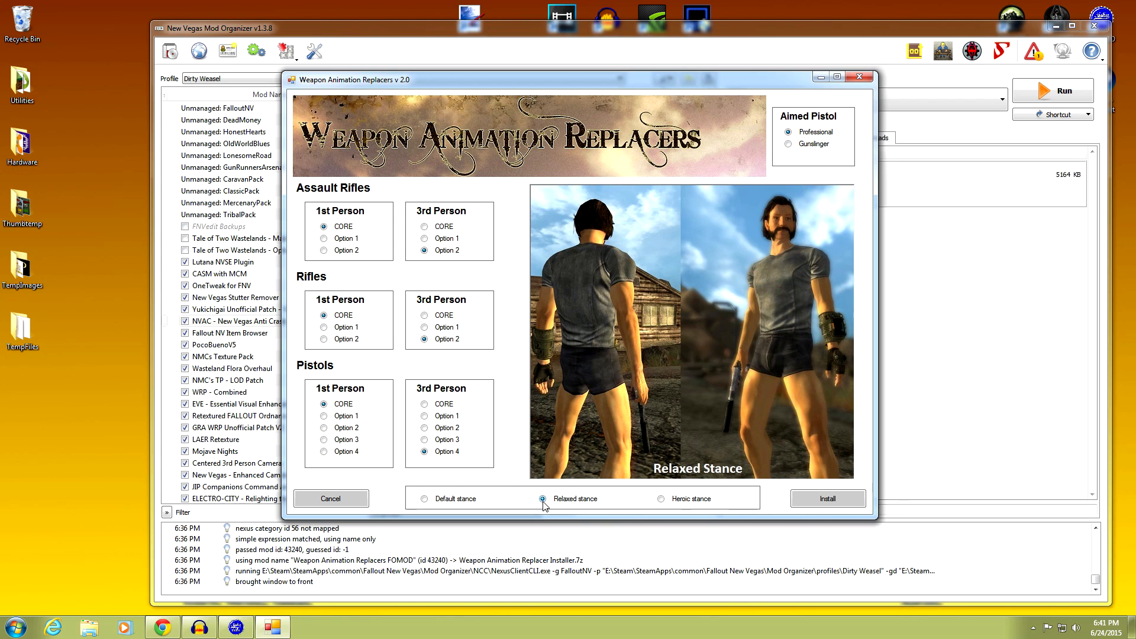
pyautogui.click(660, 498)
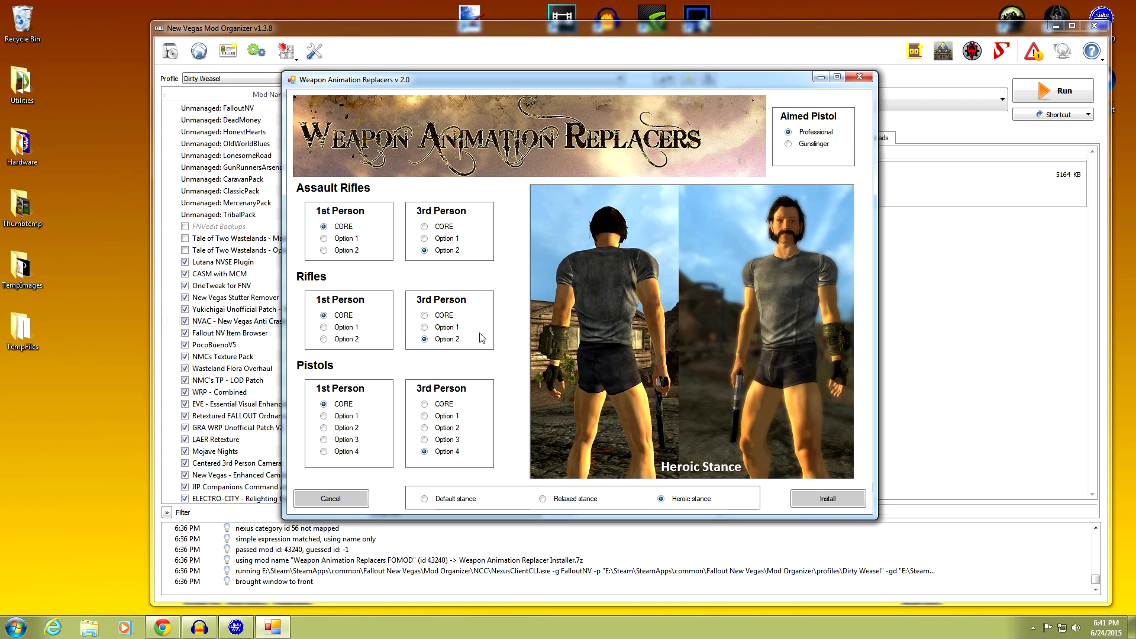
# - Review the chosen 3rd Person and aimed pistol previews, and install the Weapon Animation Replacers mod with these options
pyautogui.click(425, 251)
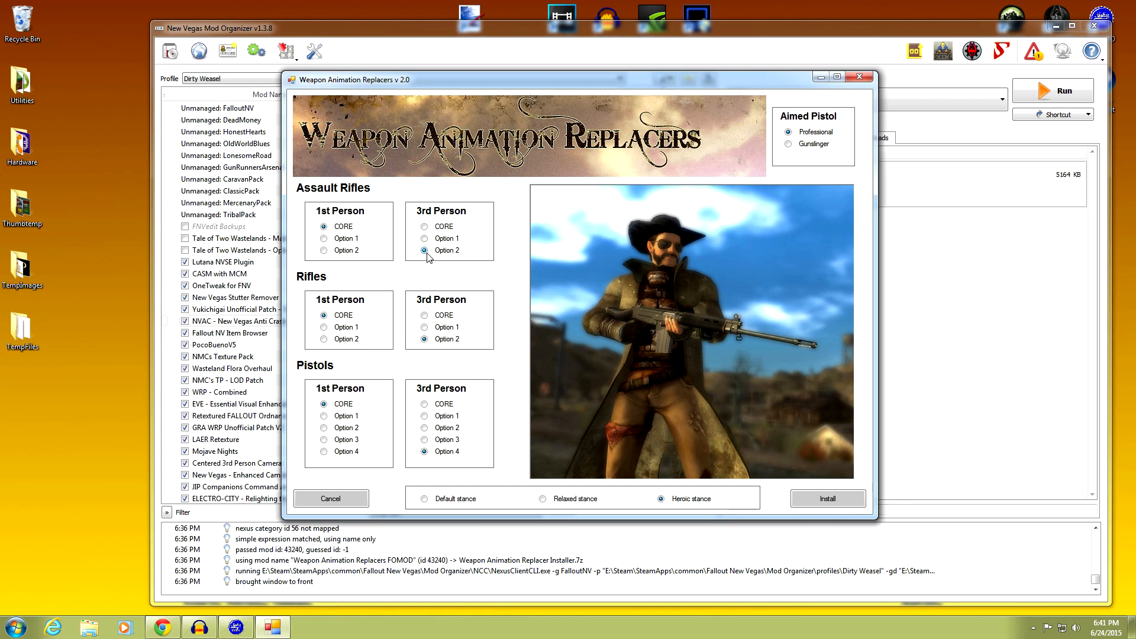
pyautogui.click(426, 340)
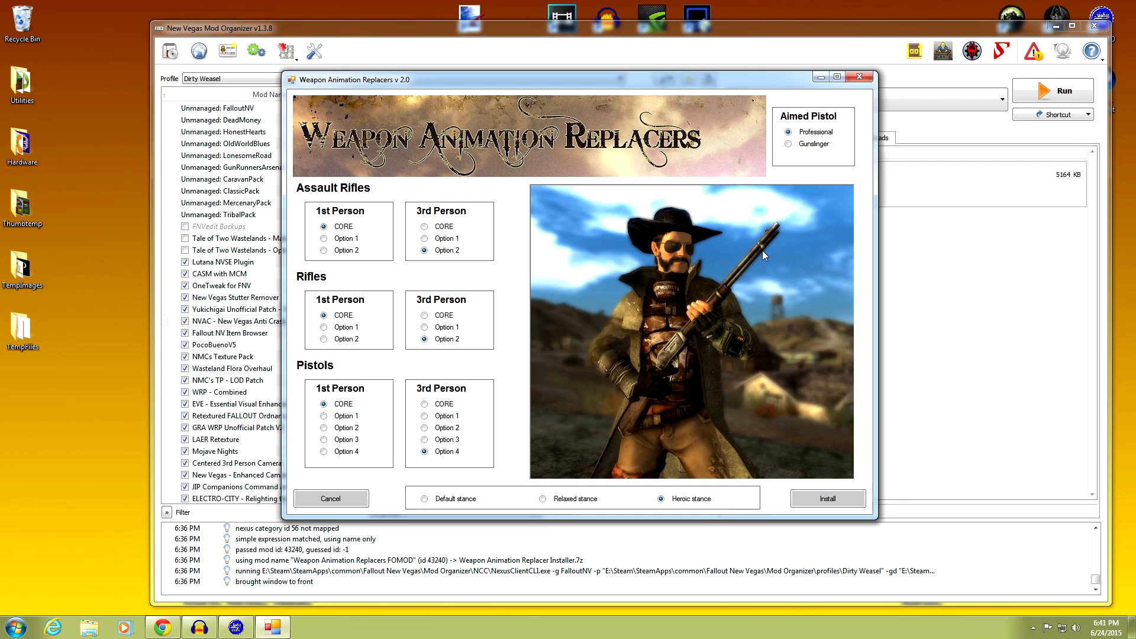
pyautogui.click(426, 452)
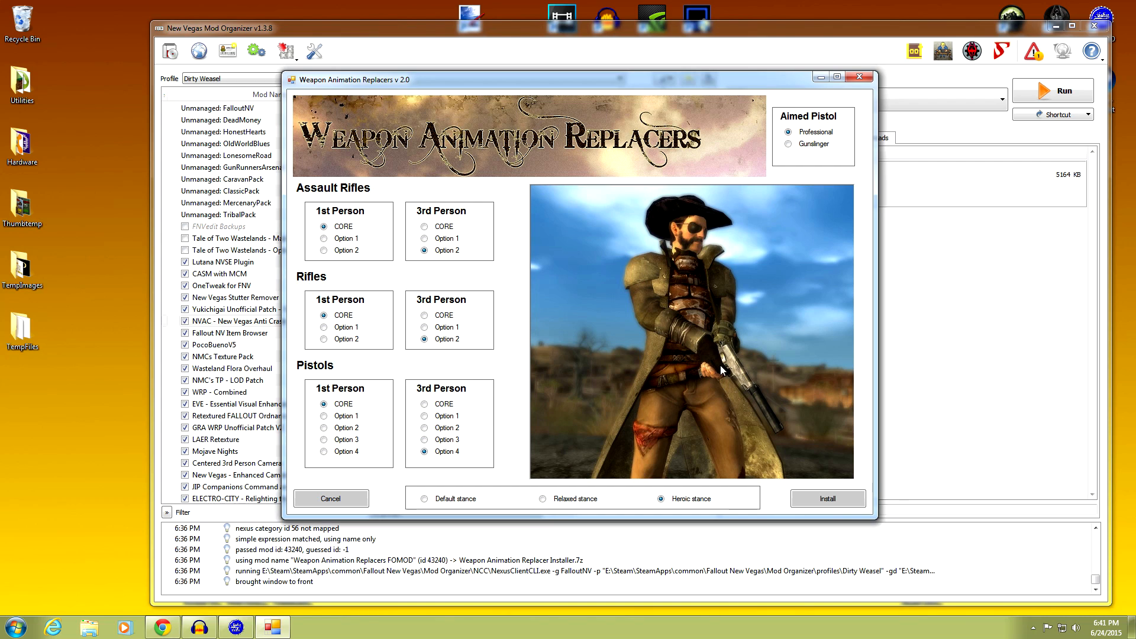
pyautogui.click(787, 132)
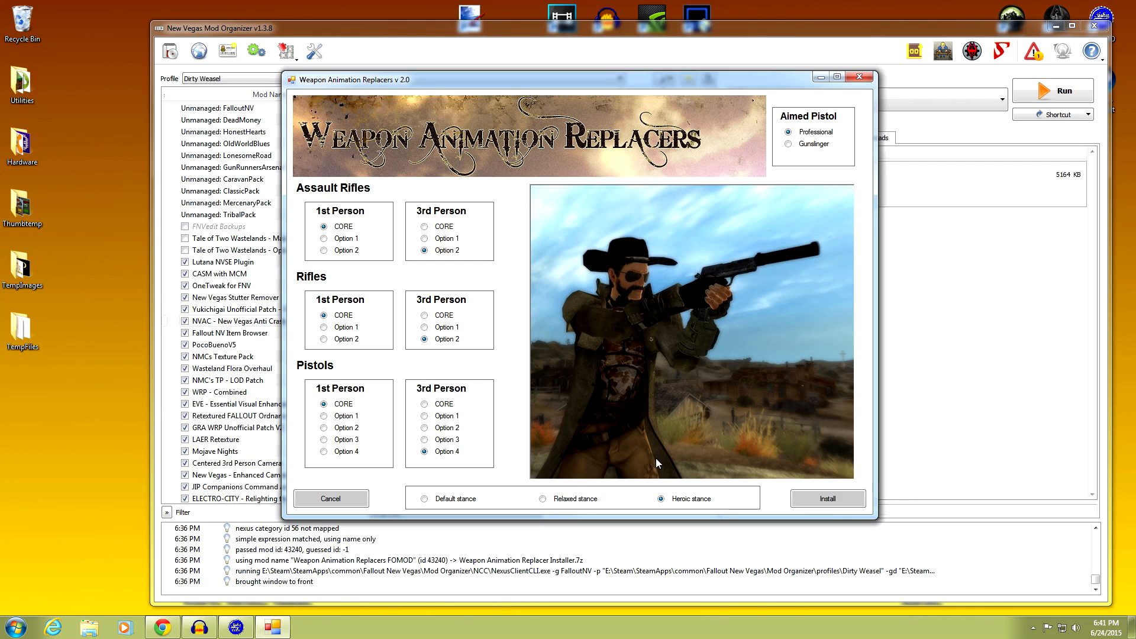
pyautogui.click(820, 495)
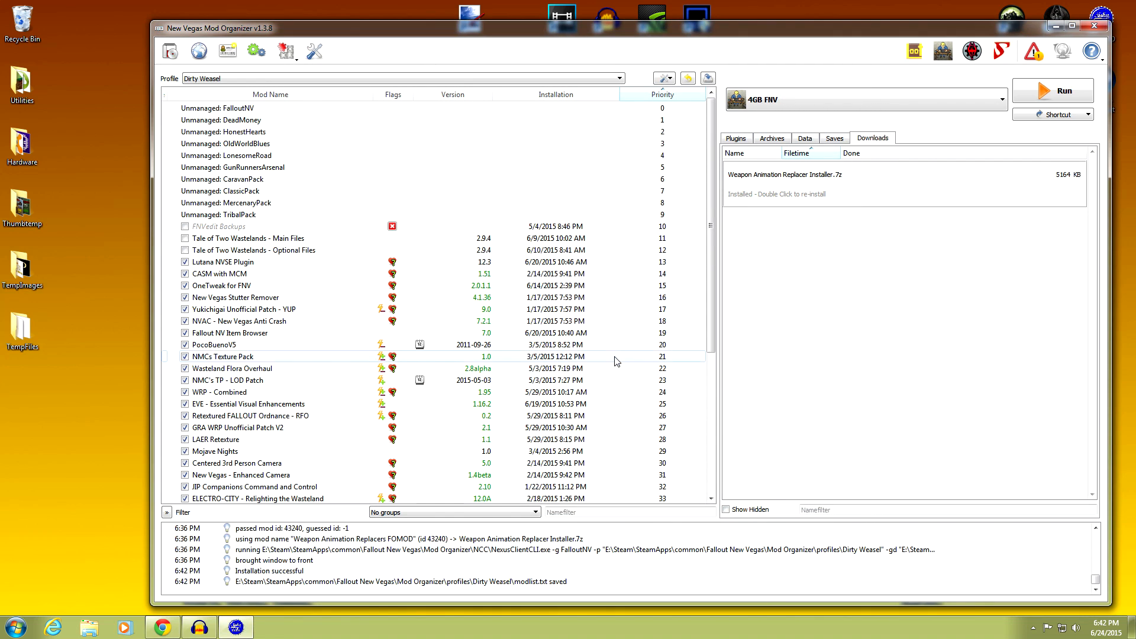
# - Enable Weapon Animations Replacer FOMOD and move it directly after New Vegas - Enhanced Camera in the mod order
pyautogui.moveTo(712, 289); pyautogui.dragTo(712, 446)
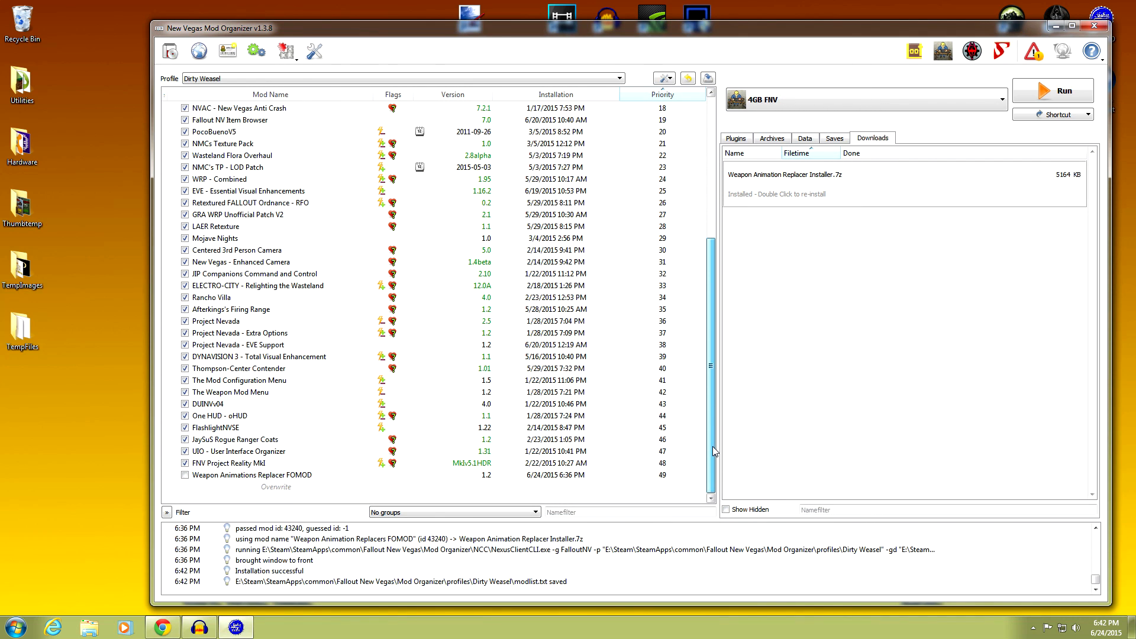
pyautogui.click(185, 475)
pyautogui.moveTo(313, 478); pyautogui.dragTo(315, 275)
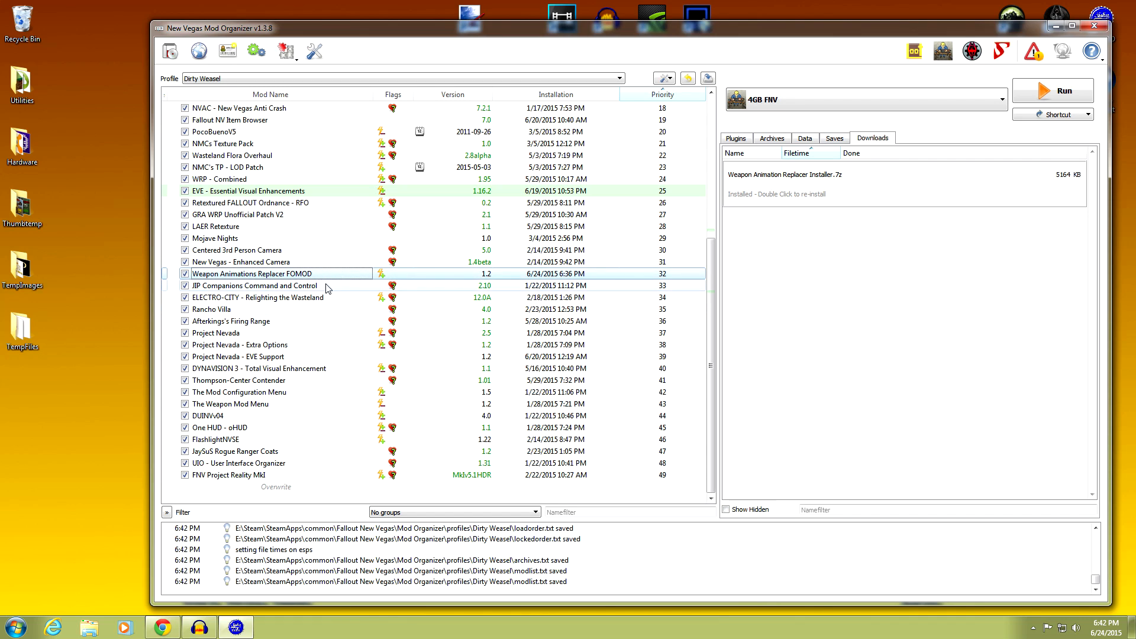
pyautogui.moveTo(714, 303); pyautogui.dragTo(713, 224)
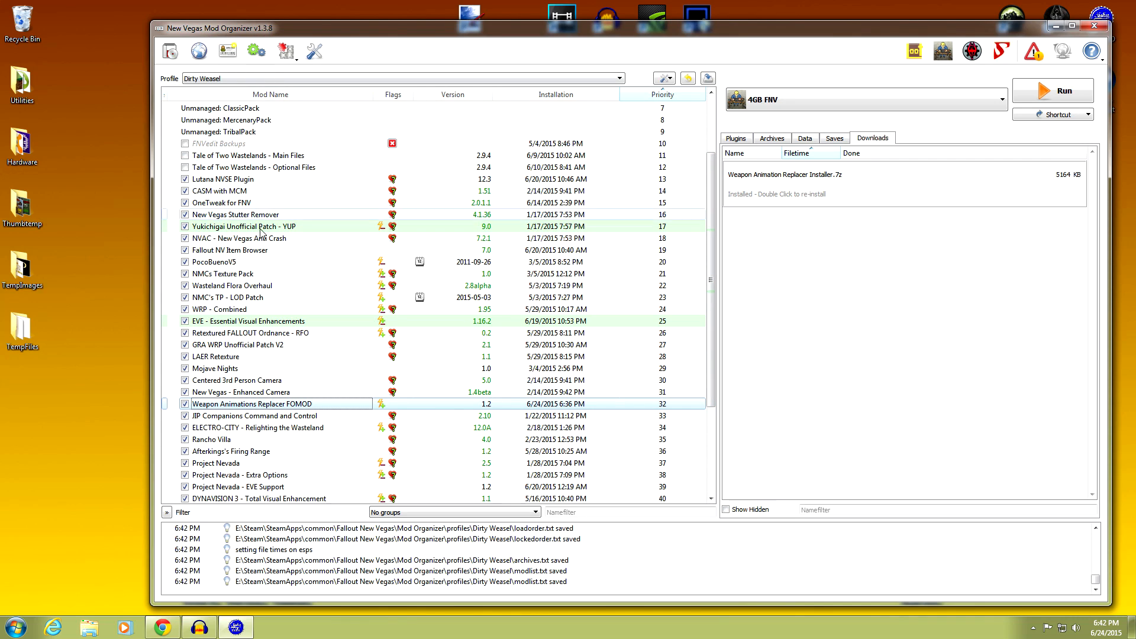
# - Review the Weapon Animation Replacers recommendations on the STEP wiki page in the browser, and return to Mod Organizer
pyautogui.click(162, 627)
pyautogui.hotkey('ctrl', 'Tab')
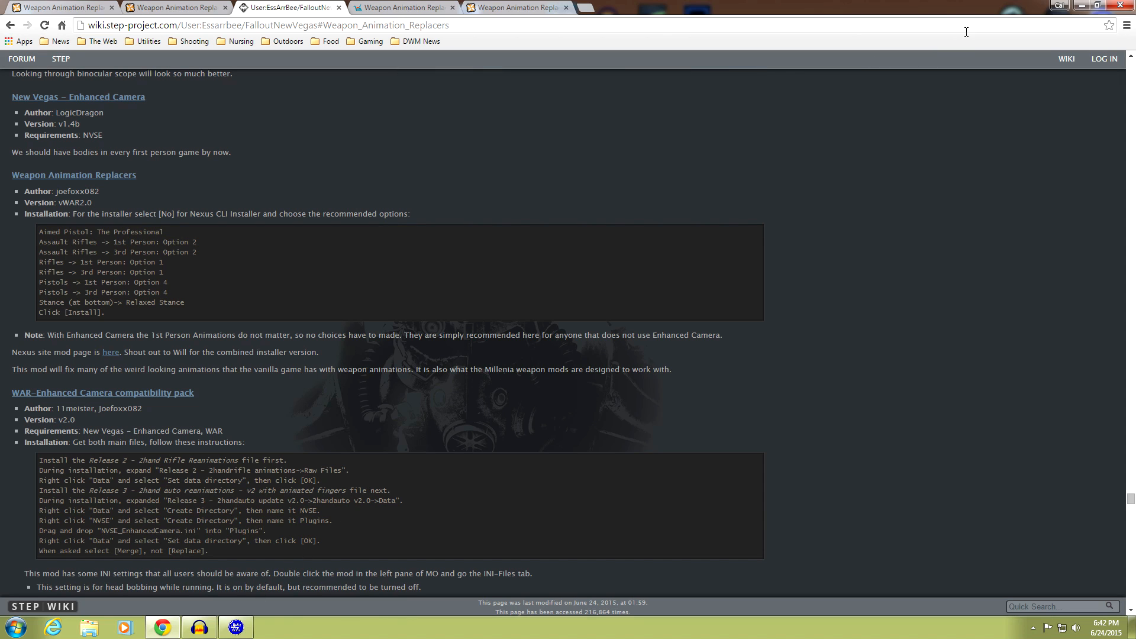
pyautogui.click(1080, 5)
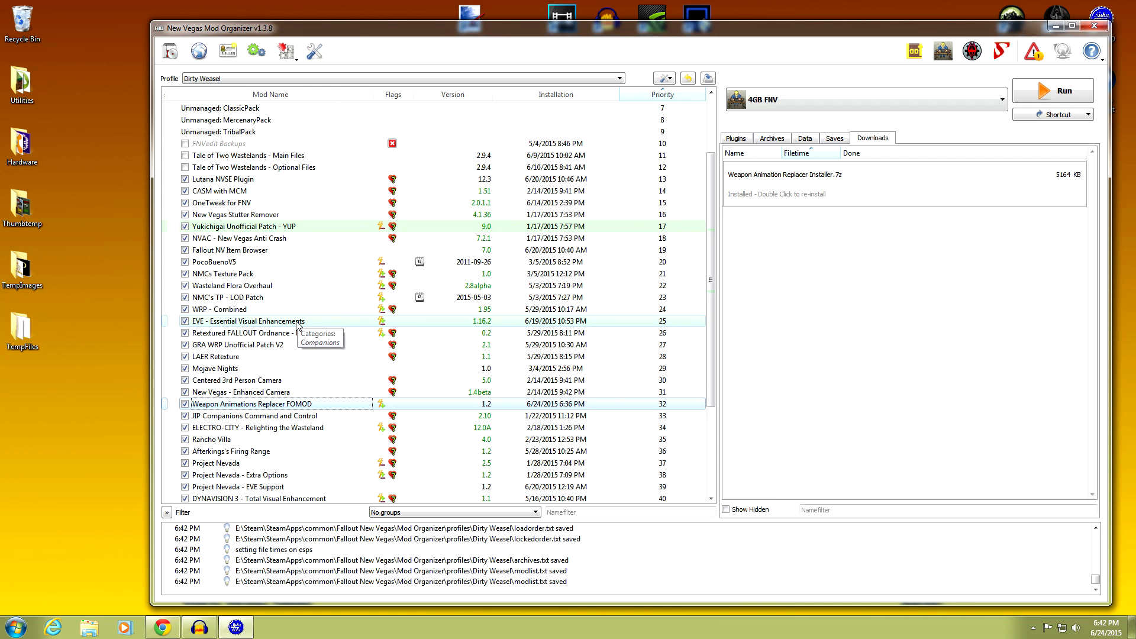
# - Inspect which files of Weapon Animations Replacer FOMOD conflict with other mods, and close its information window
pyautogui.doubleClick(385, 407)
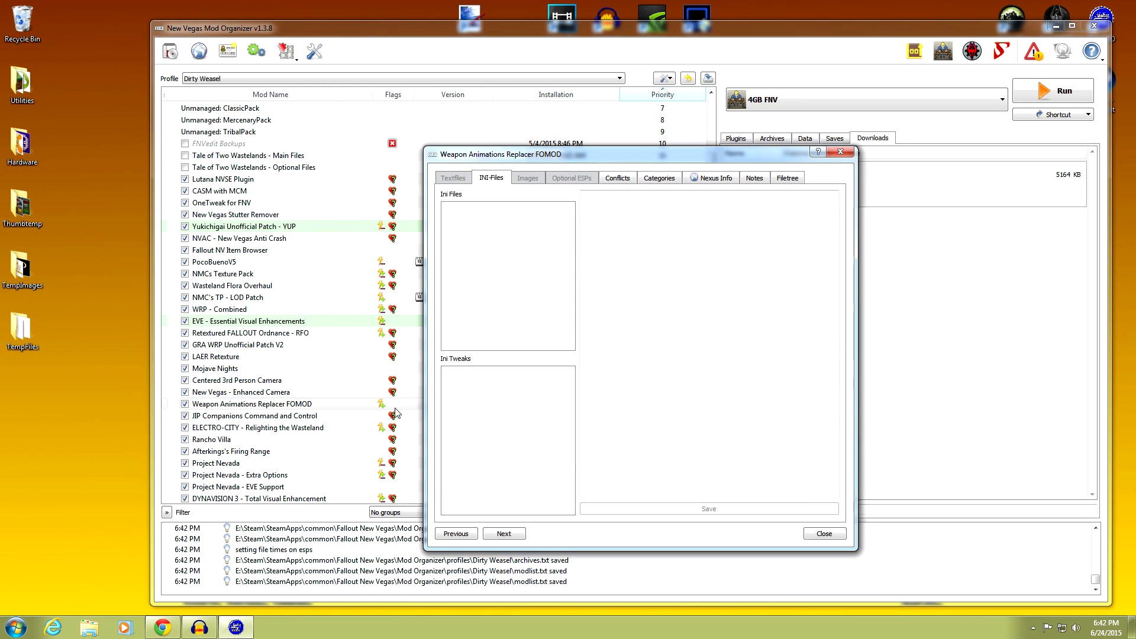
pyautogui.click(622, 182)
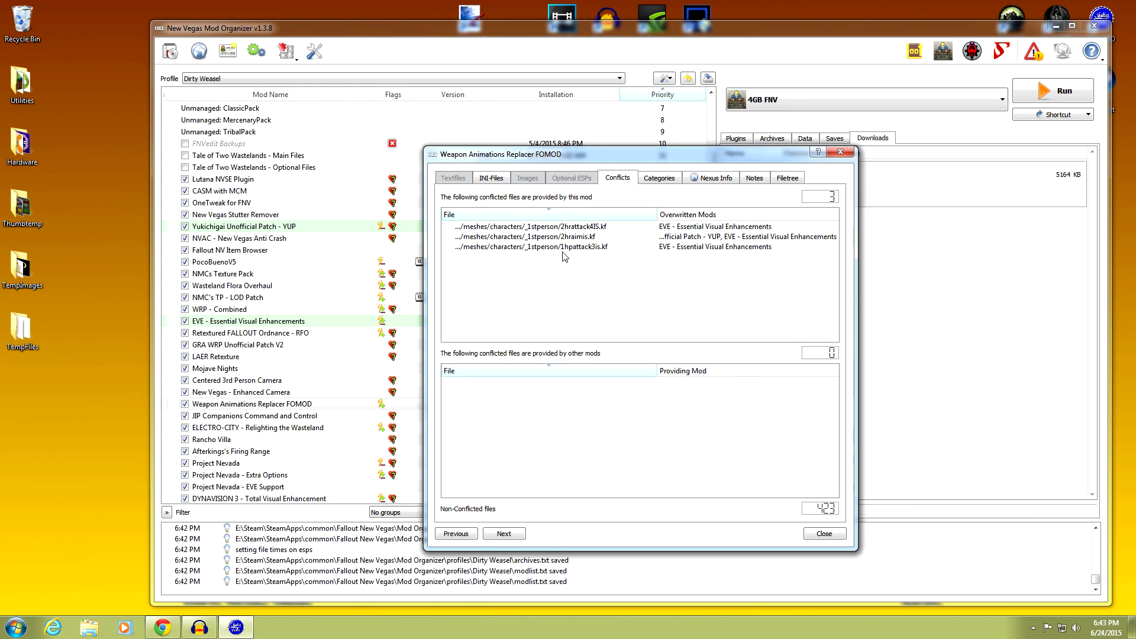
pyautogui.click(822, 535)
# - Temporarily move Weapon Animations Replacer FOMOD above Yukichigai Unofficial Patch - YUP to inspect its conflicts, and return it below New Vegas - Enhanced Camera
pyautogui.moveTo(288, 407); pyautogui.dragTo(290, 223)
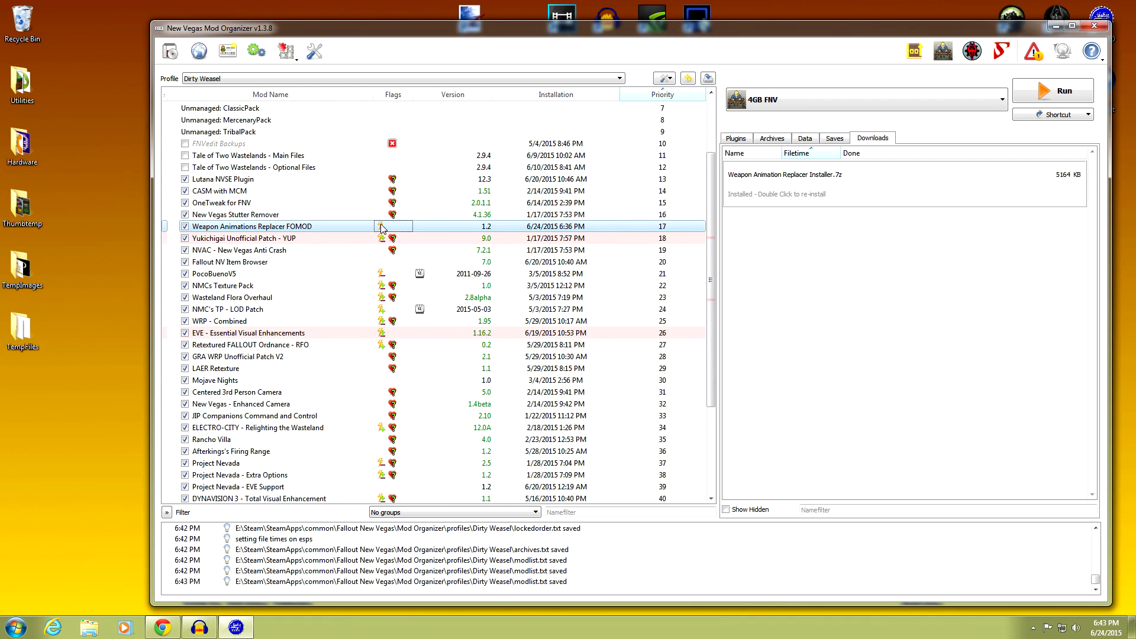
pyautogui.doubleClick(302, 227)
pyautogui.click(621, 180)
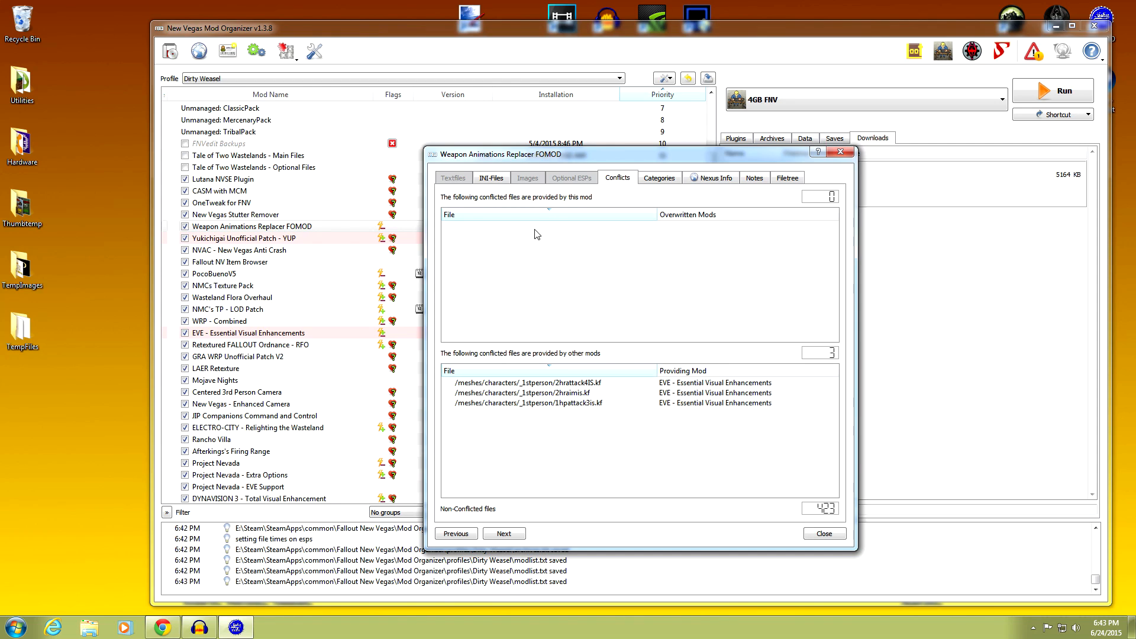
pyautogui.click(812, 535)
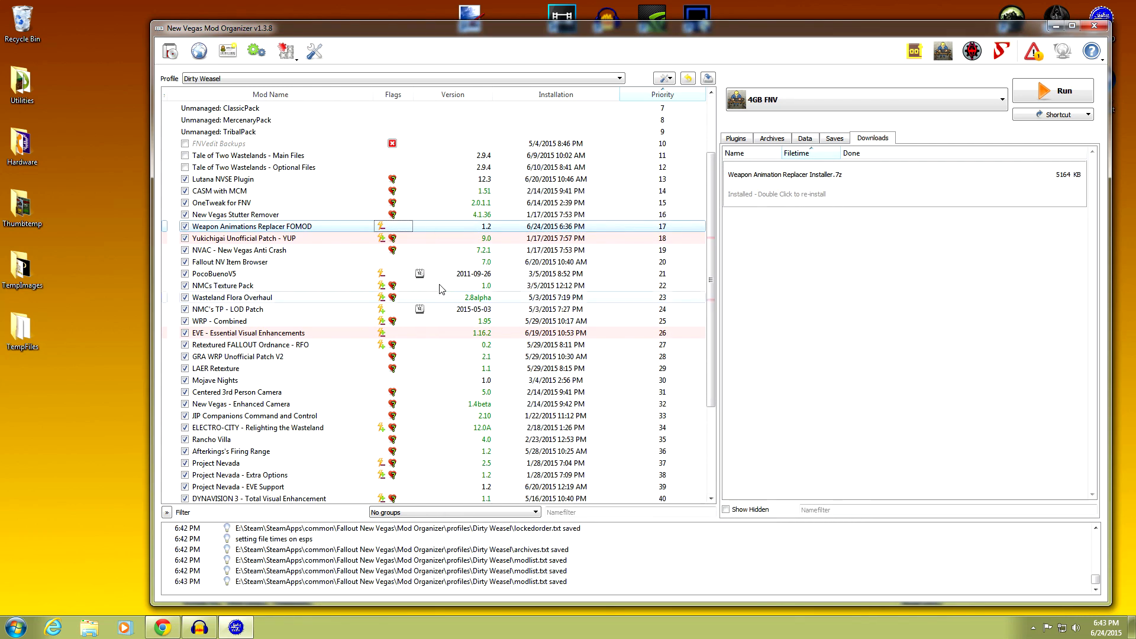
pyautogui.moveTo(333, 224); pyautogui.dragTo(333, 410)
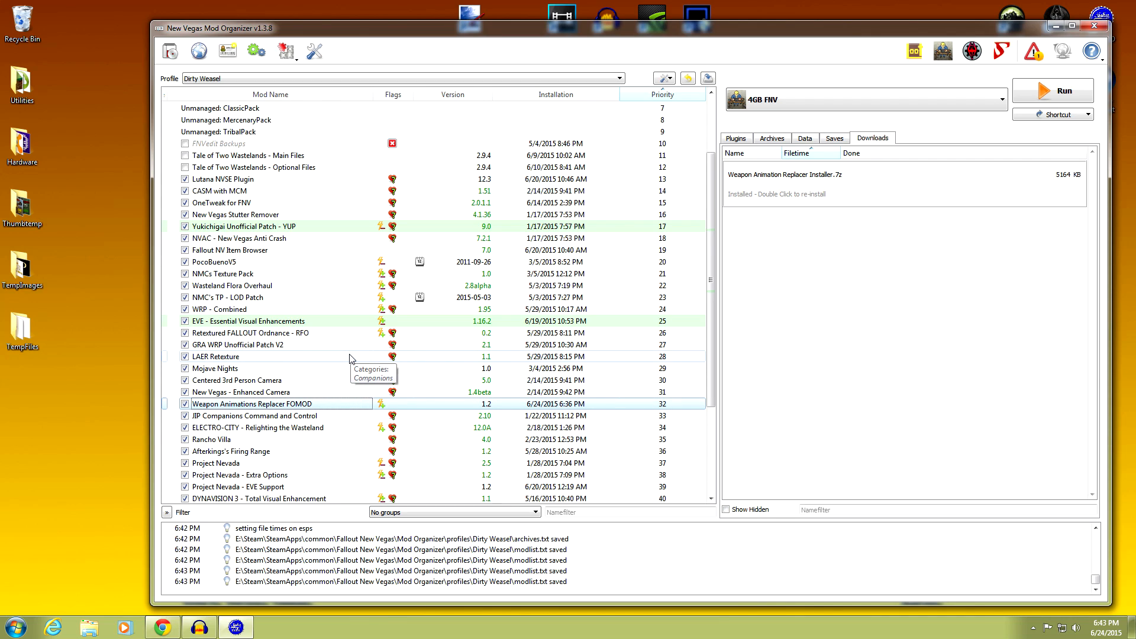
# - Check the plugin list for any entry belonging to Weapon Animations Replacer FOMOD
pyautogui.scroll(-2, 349, 359)
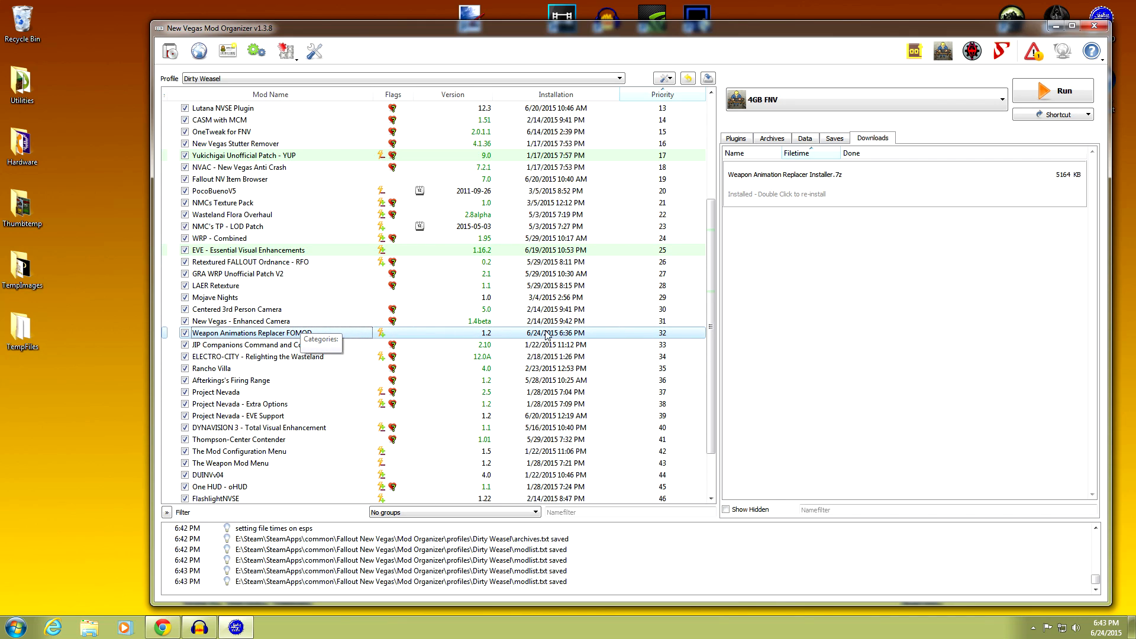
pyautogui.click(736, 138)
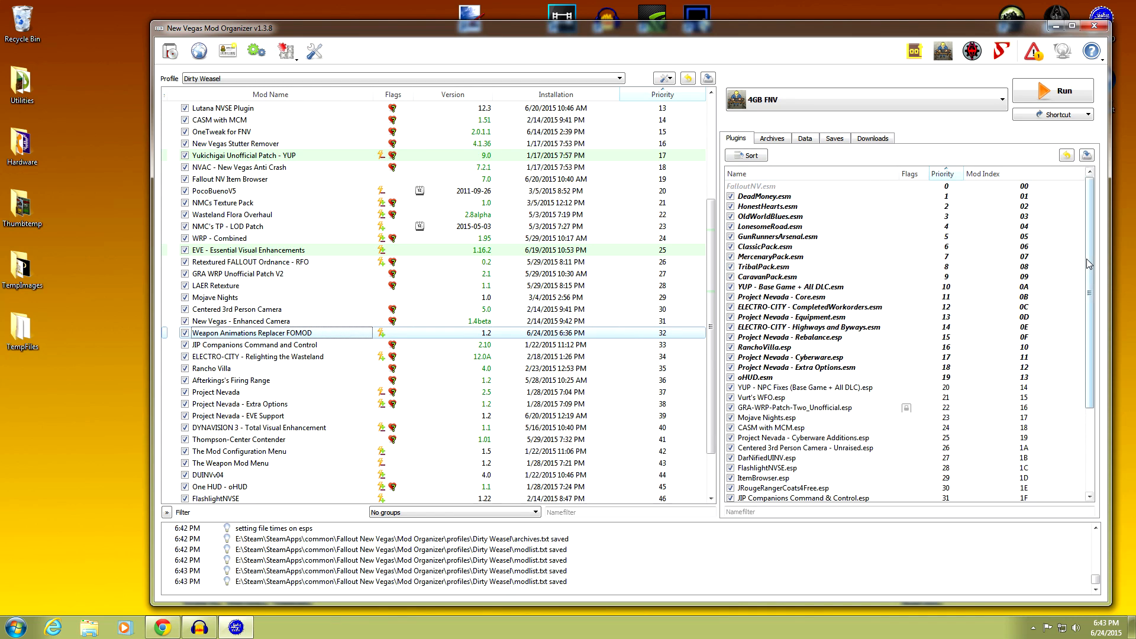
pyautogui.moveTo(1092, 394); pyautogui.dragTo(1087, 275)
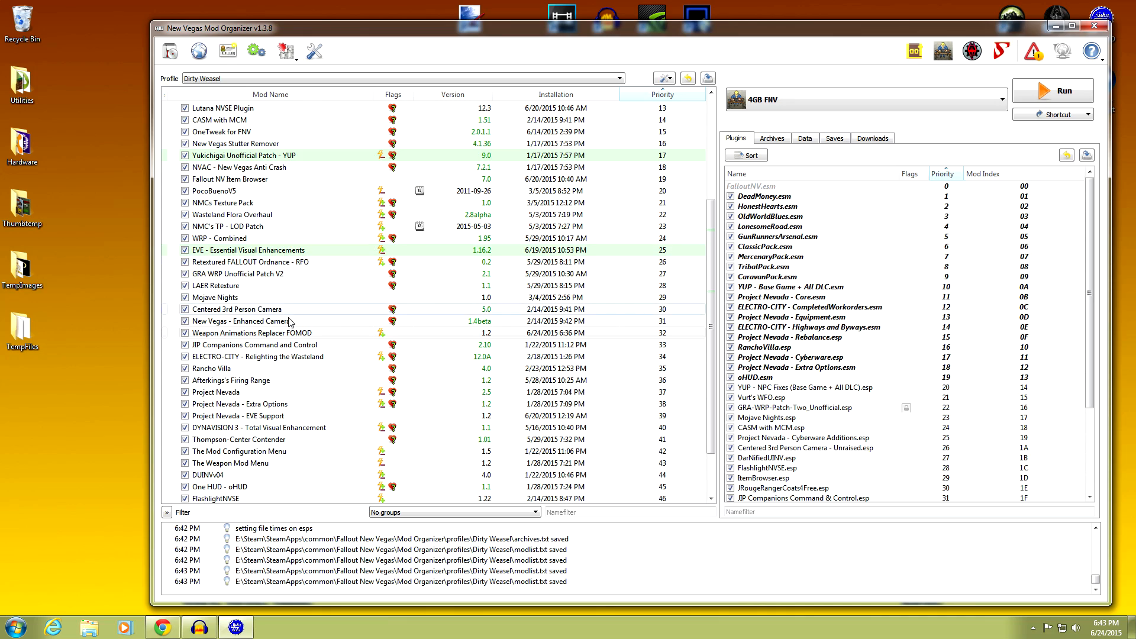
# - Reinstall Weapon Animations Replacer FOMOD through its scripted installer, replacing the existing files
pyautogui.click(327, 333)
pyautogui.click(328, 333)
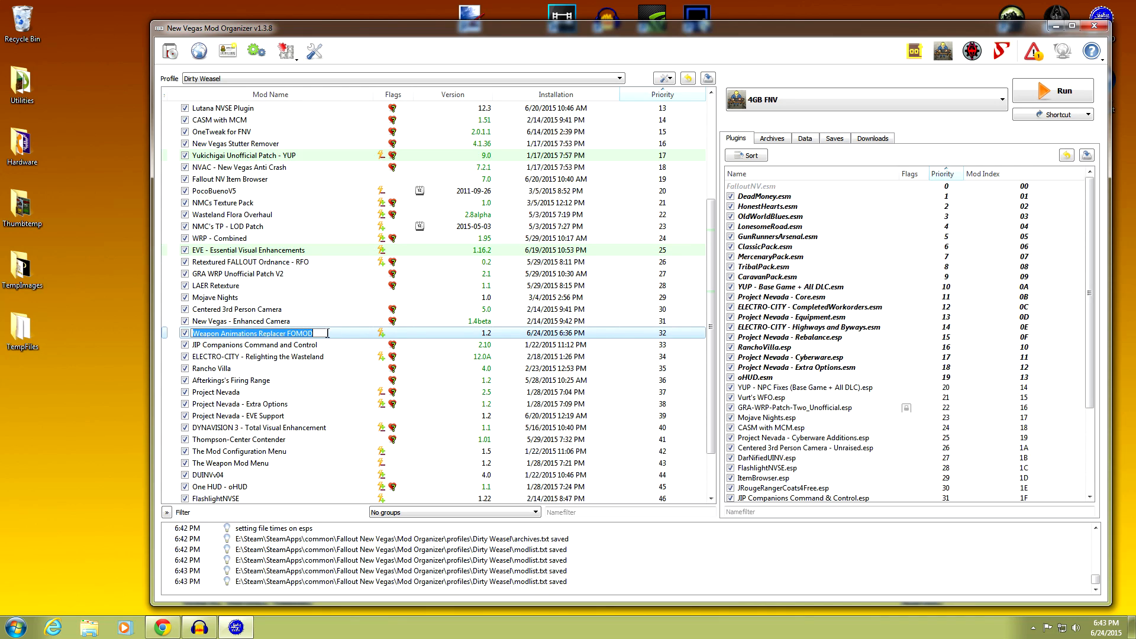
pyautogui.click(339, 333)
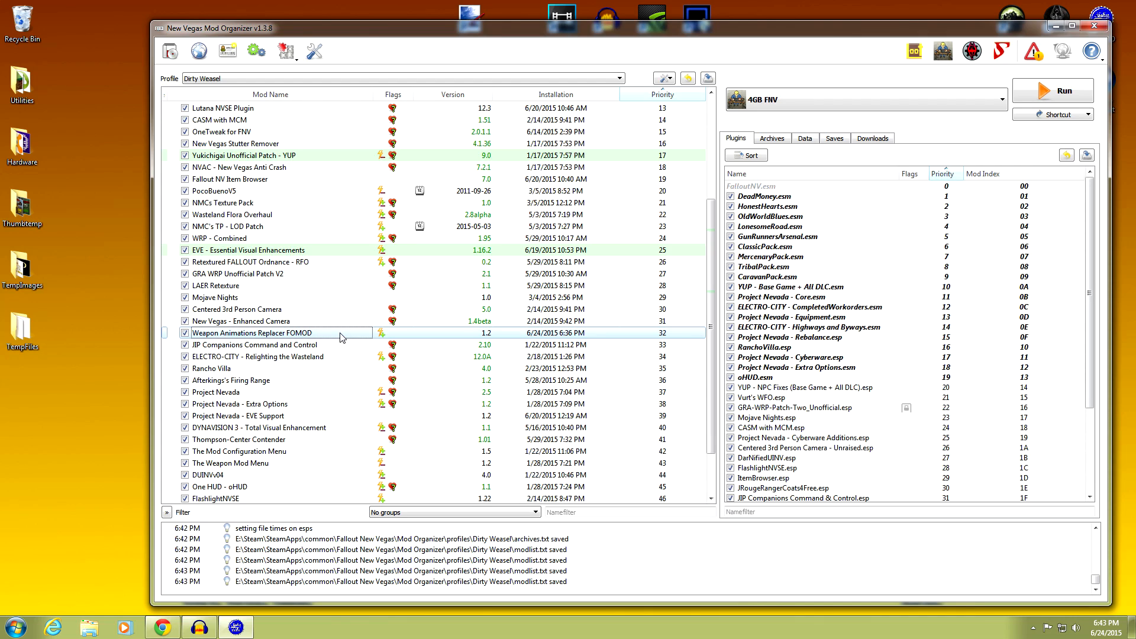
pyautogui.rightClick(341, 334)
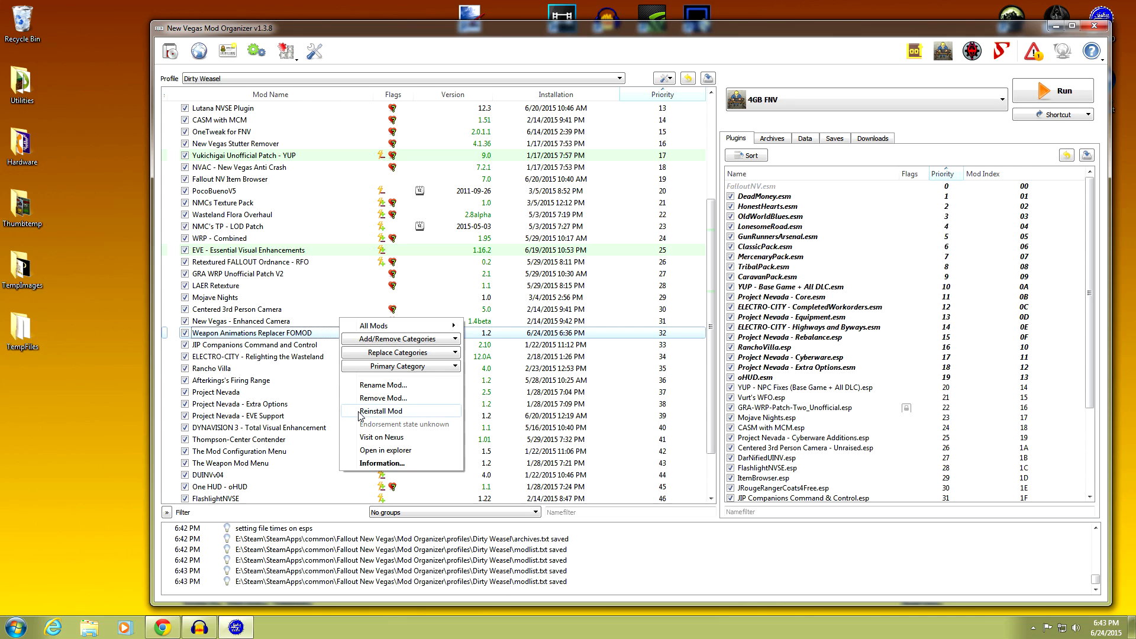
pyautogui.click(349, 411)
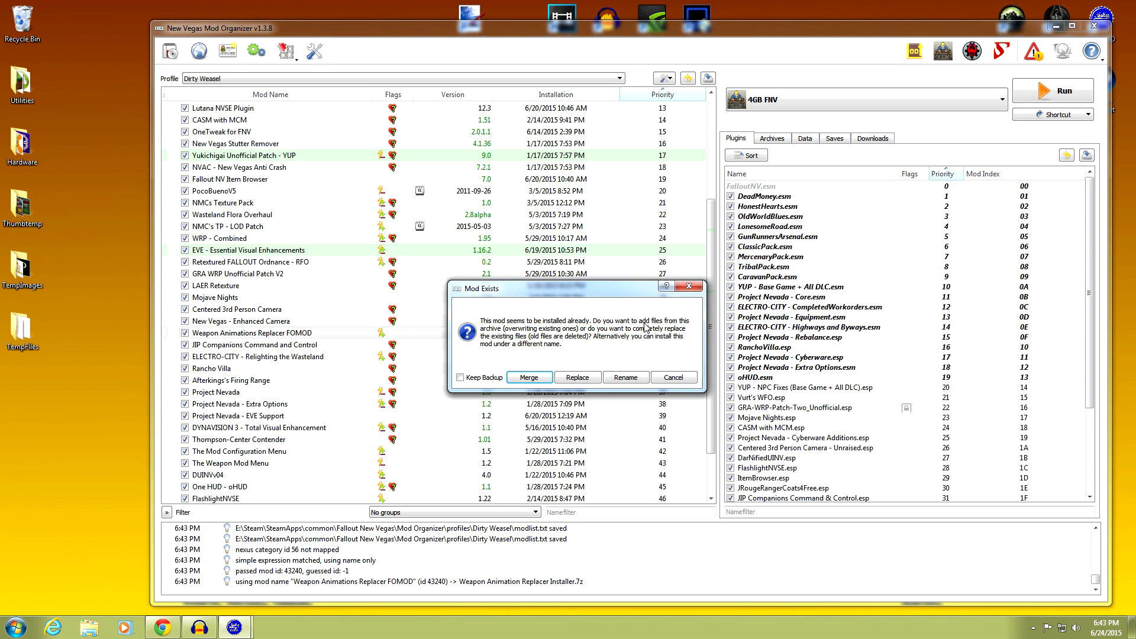
pyautogui.click(578, 378)
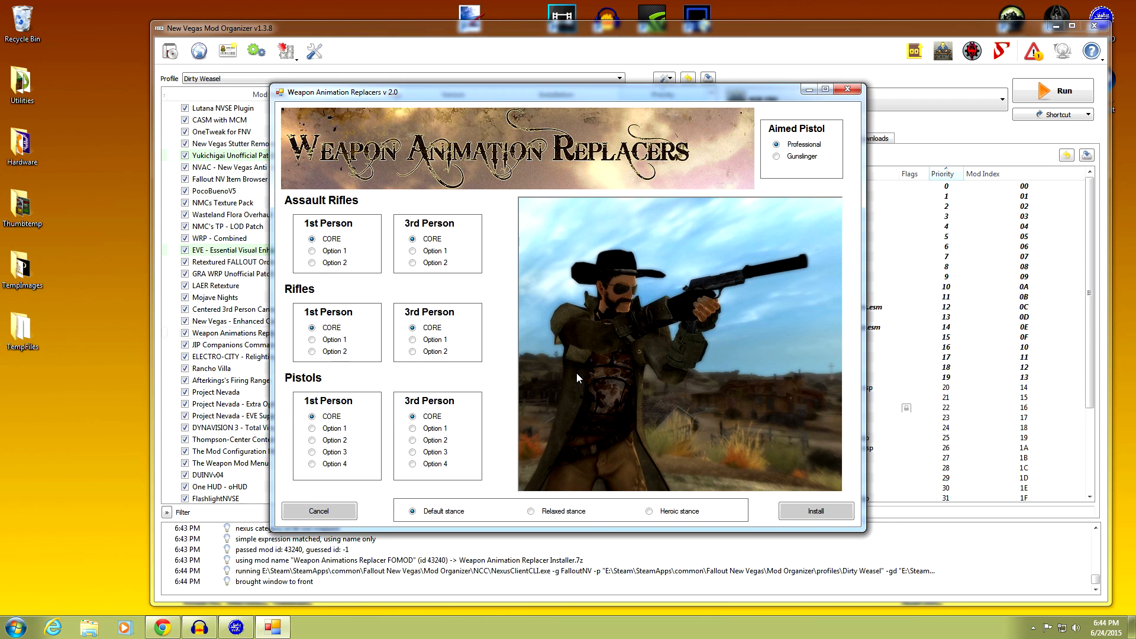
pyautogui.press('Return')
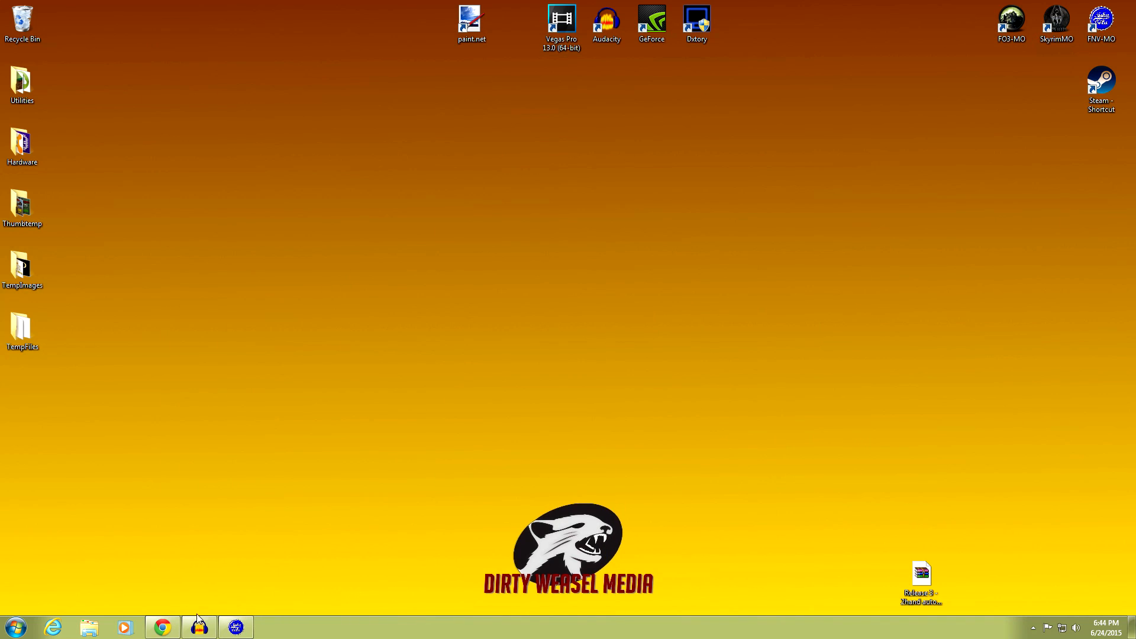
# - Close the surplus browser pages and show the Weapon Animation Replacers - Enhanced Camera compatibility pack page on Nexus Mods
pyautogui.click(165, 629)
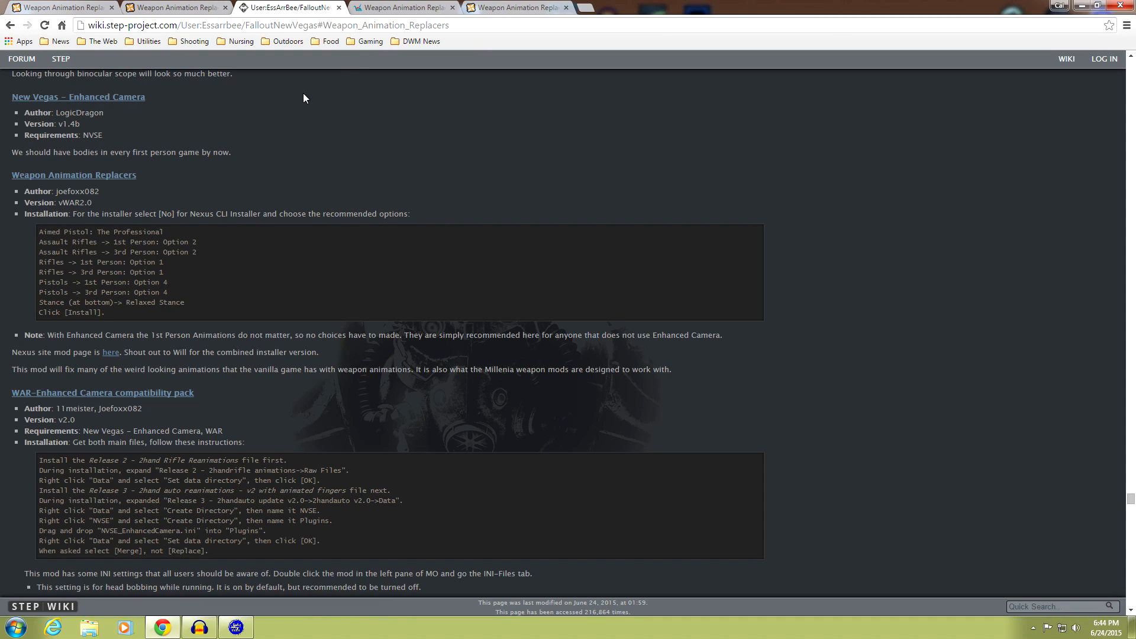
pyautogui.click(450, 9)
pyautogui.click(225, 8)
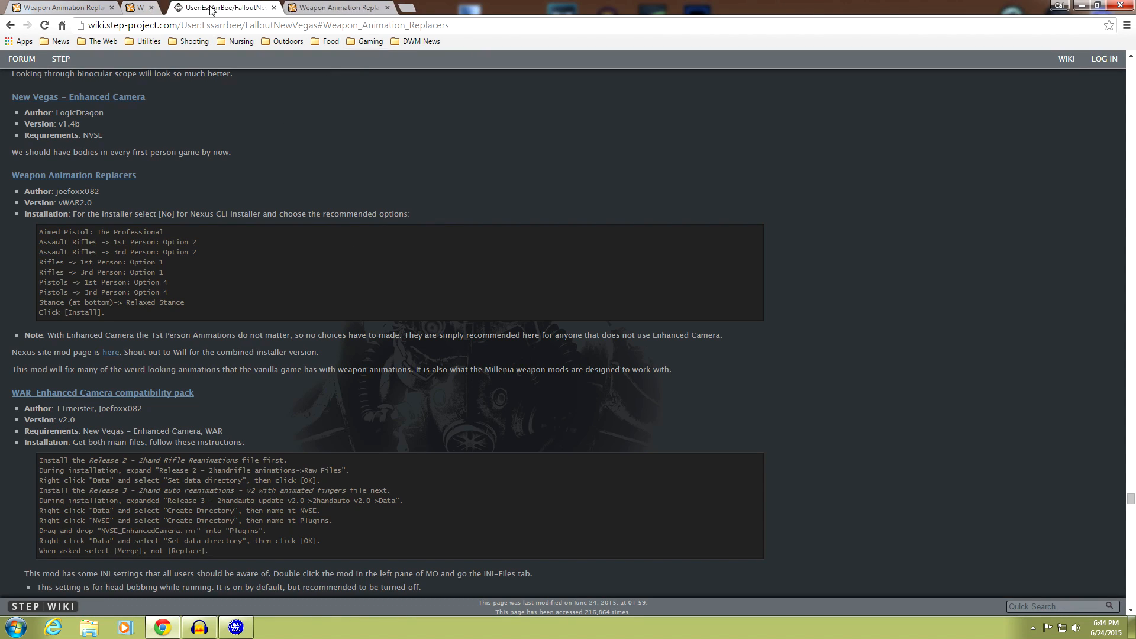
pyautogui.click(112, 8)
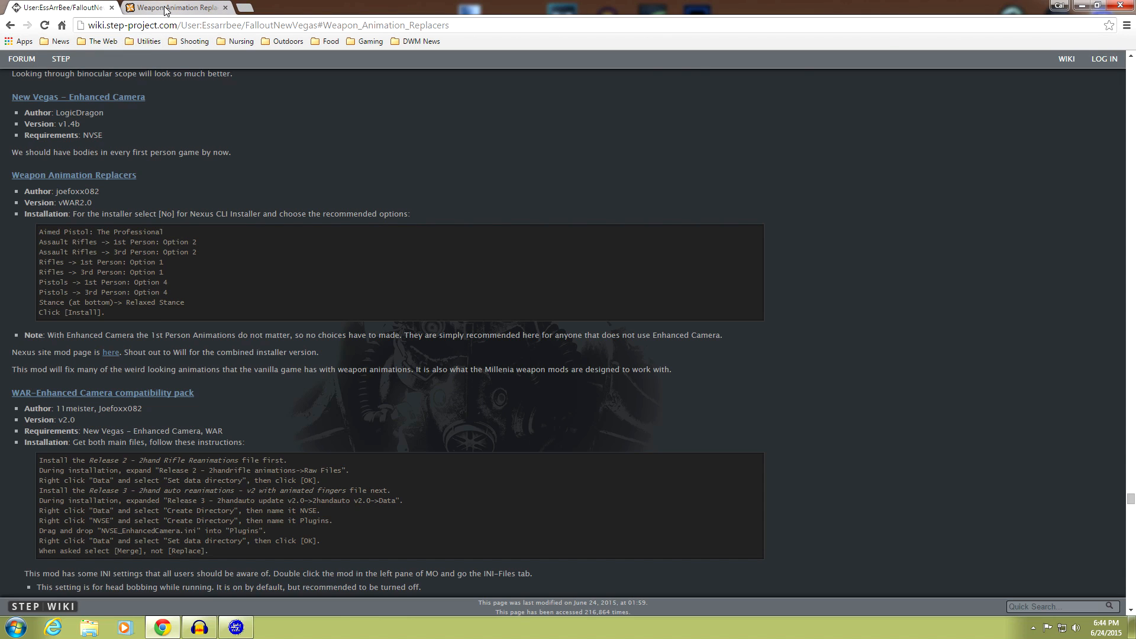
pyautogui.click(165, 8)
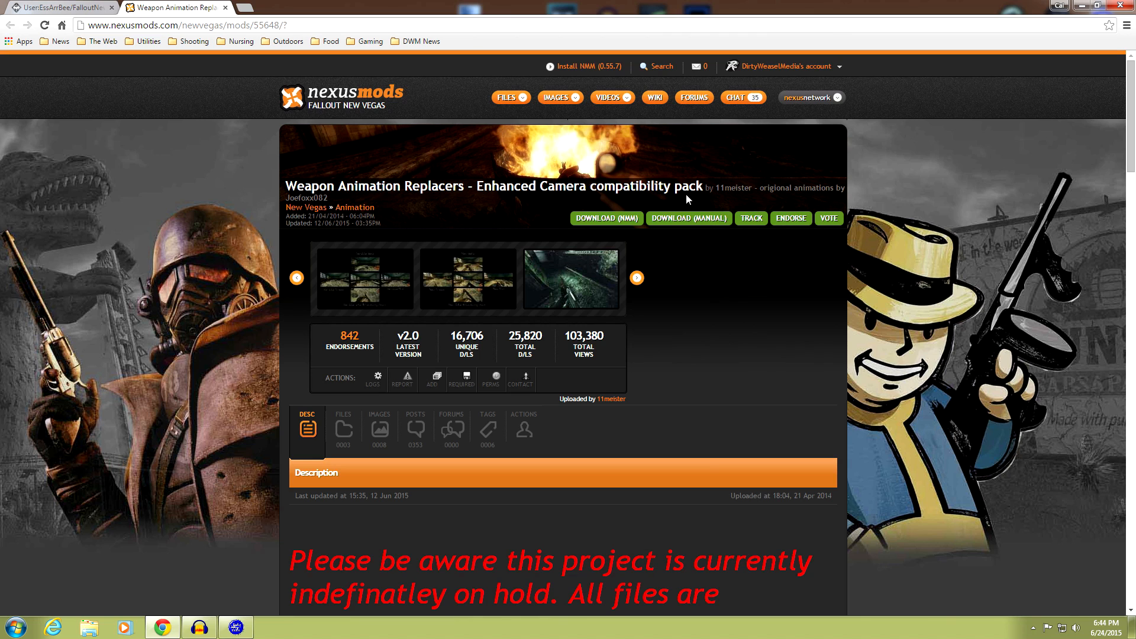
# - Locate New Vegas - Enhanced Camera in Mod Organizer's mod list, and return to the compatibility pack page
pyautogui.click(248, 629)
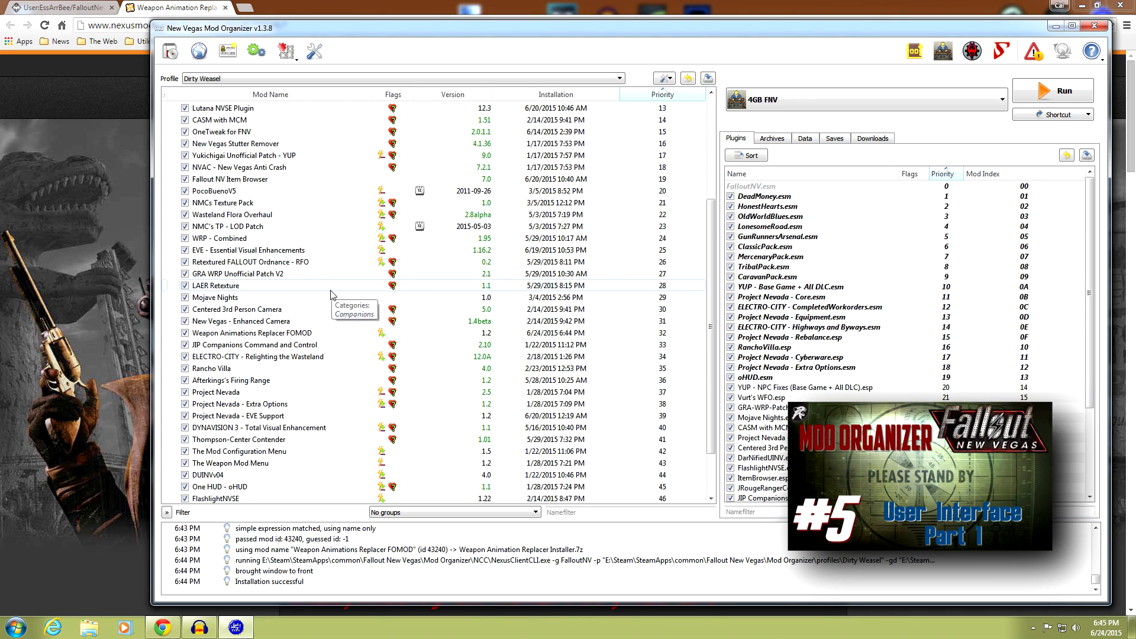
pyautogui.click(311, 323)
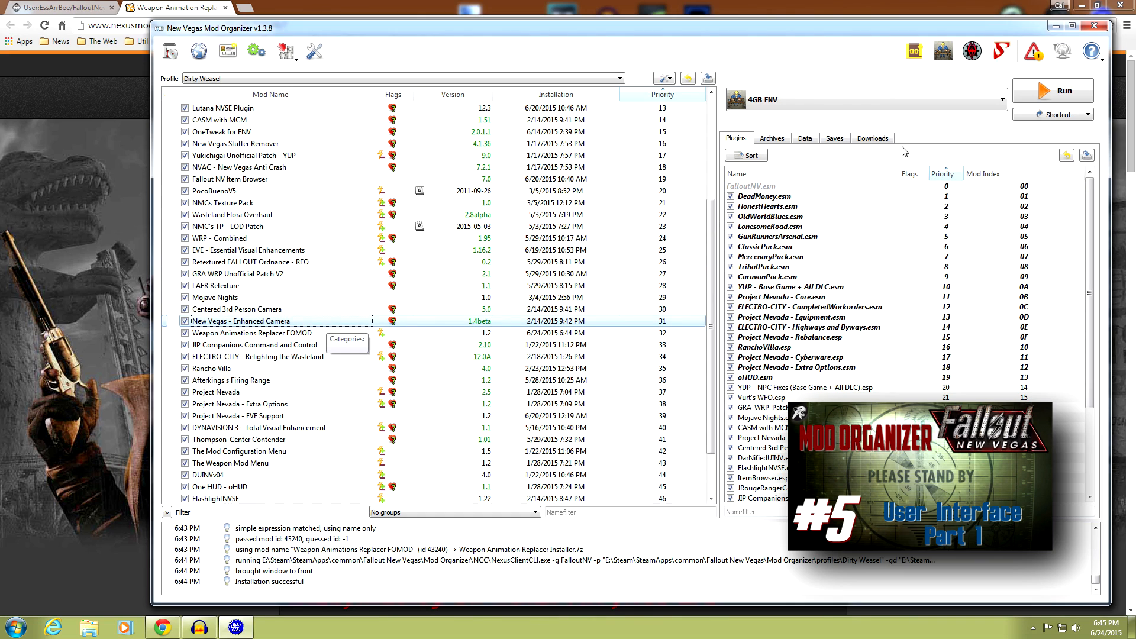
pyautogui.click(1052, 27)
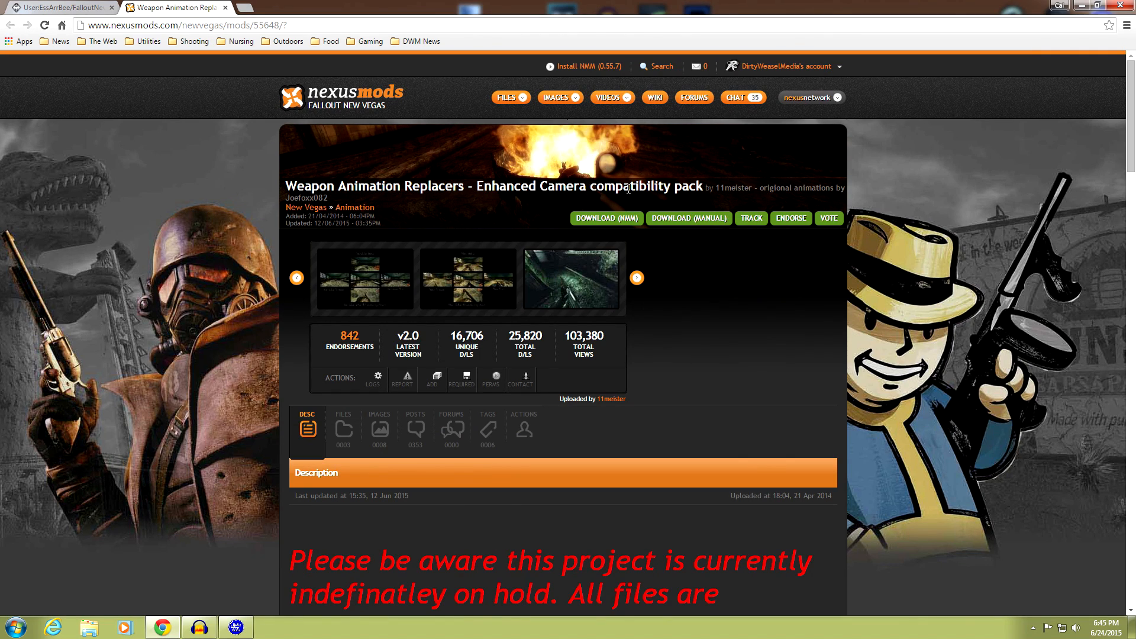
# - Read the compatibility pack's project status notice, update notes and description on its Nexus Mods page
pyautogui.scroll(-5, 262, 274)
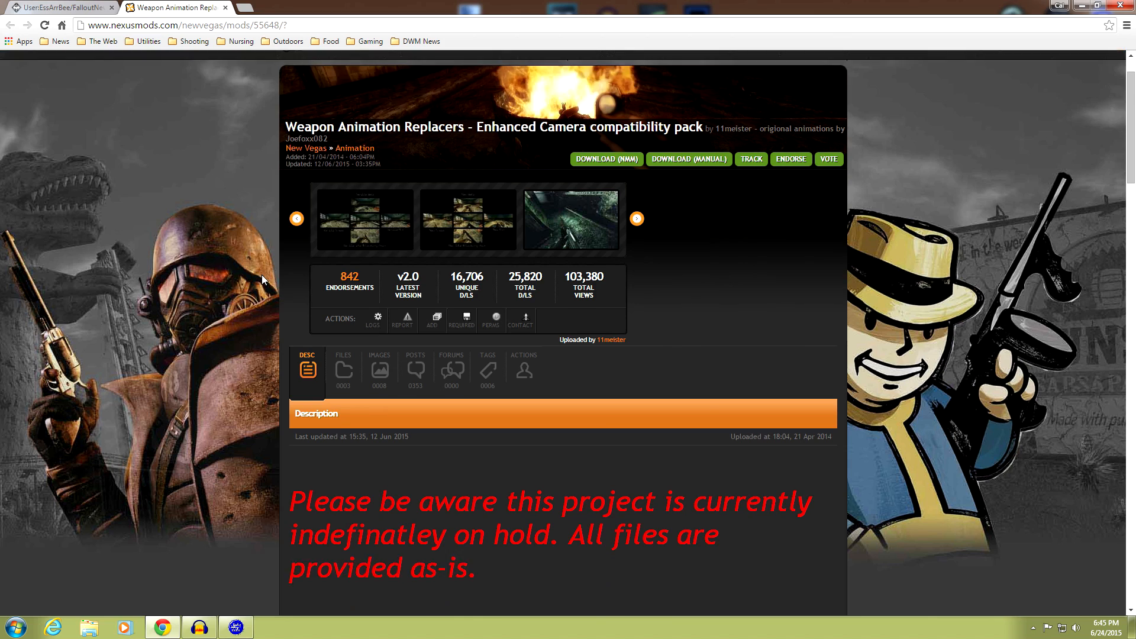
pyautogui.scroll(5, 248, 281)
pyautogui.scroll(-2, 249, 281)
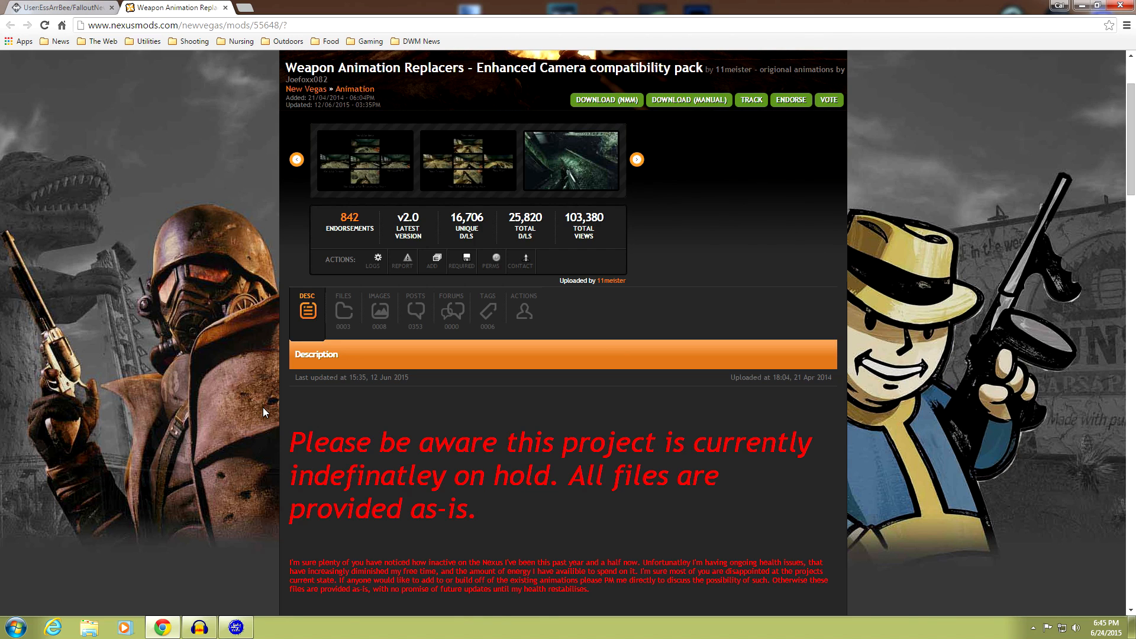
pyautogui.scroll(-3, 263, 407)
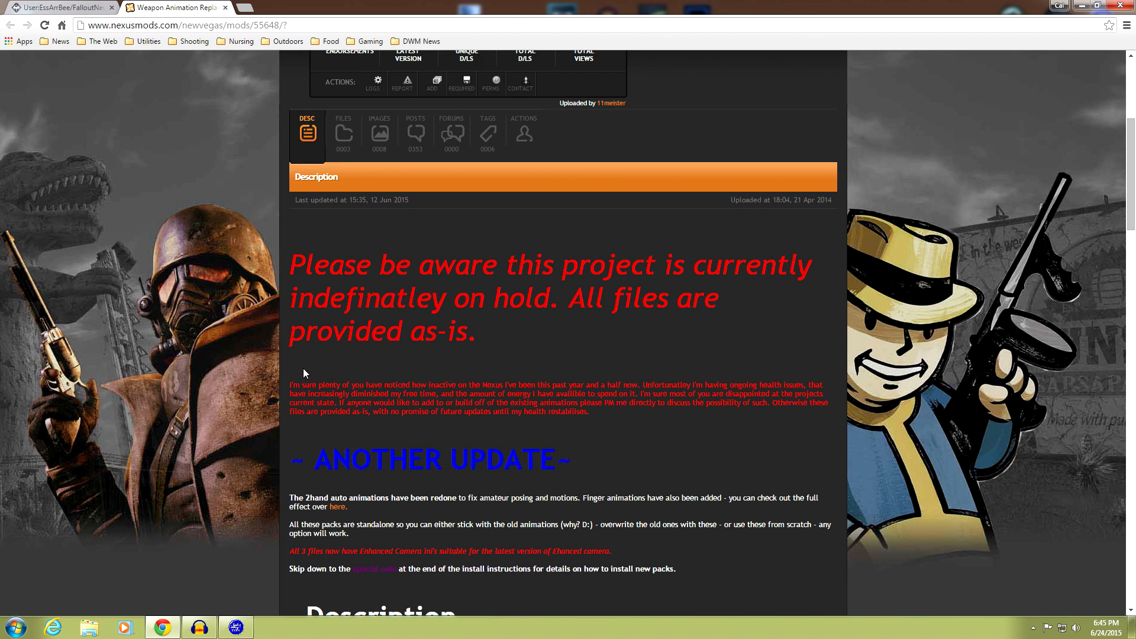
pyautogui.scroll(-3, 285, 378)
pyautogui.scroll(-1, 268, 367)
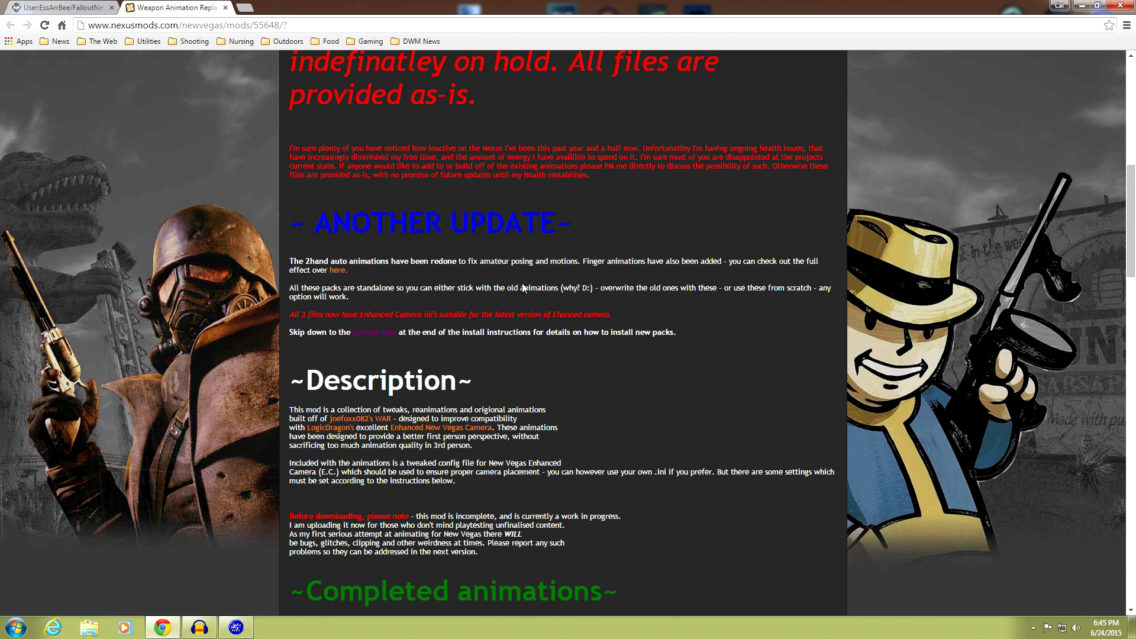
pyautogui.scroll(-2, 264, 291)
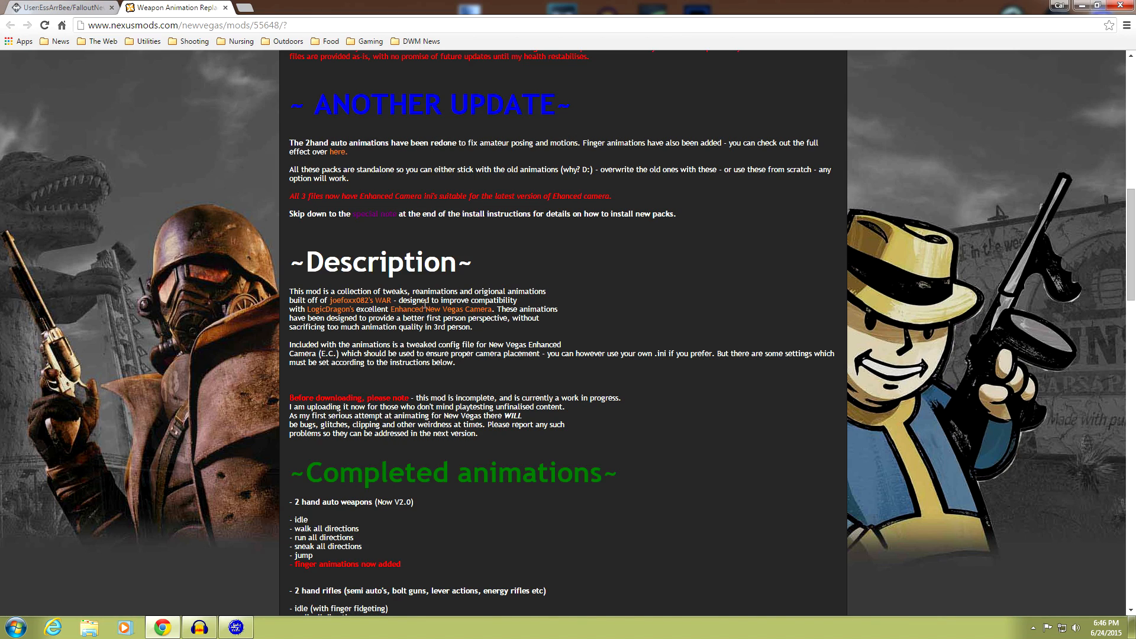
pyautogui.scroll(-3, 247, 323)
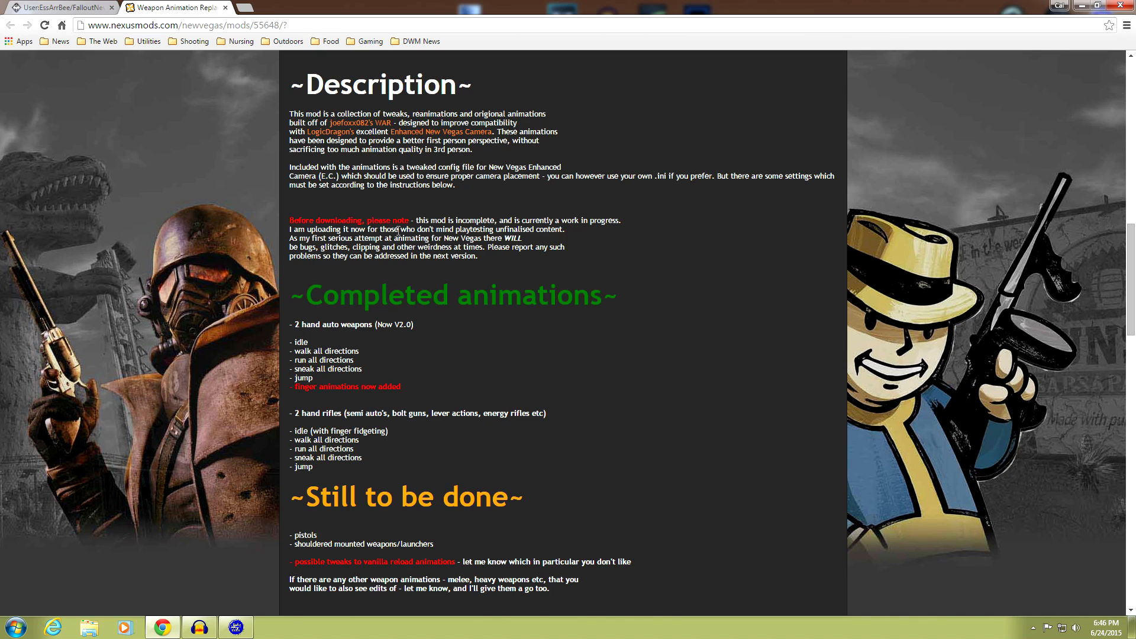
# - Examine the compatibility pack's completed and pending animations, required mods and installation instructions
pyautogui.scroll(-3, 260, 261)
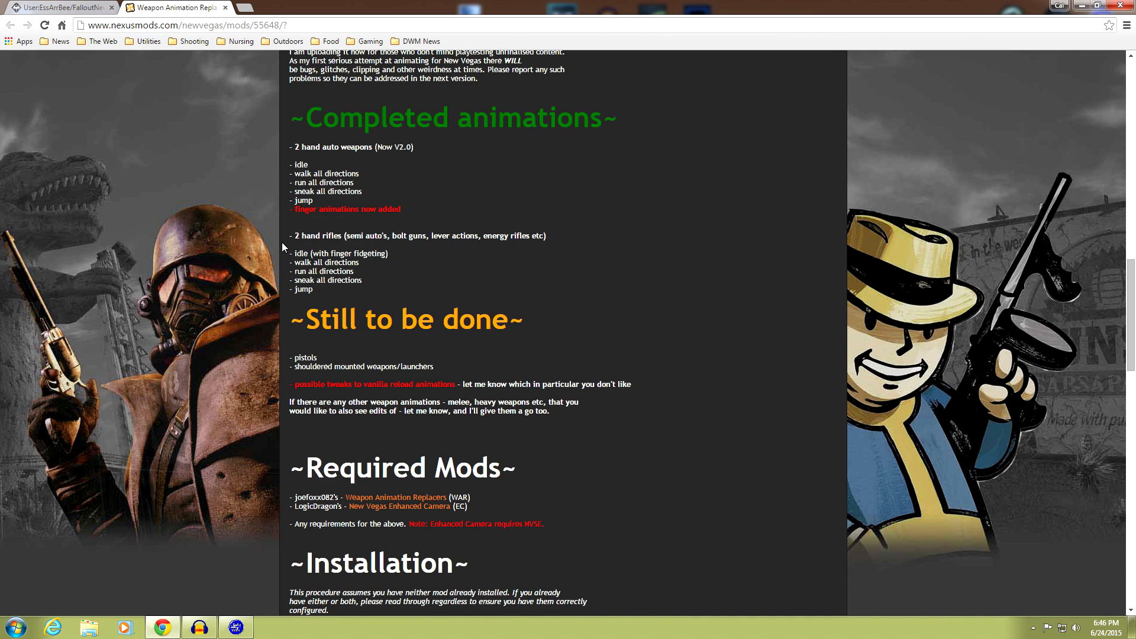
pyautogui.scroll(-3, 271, 290)
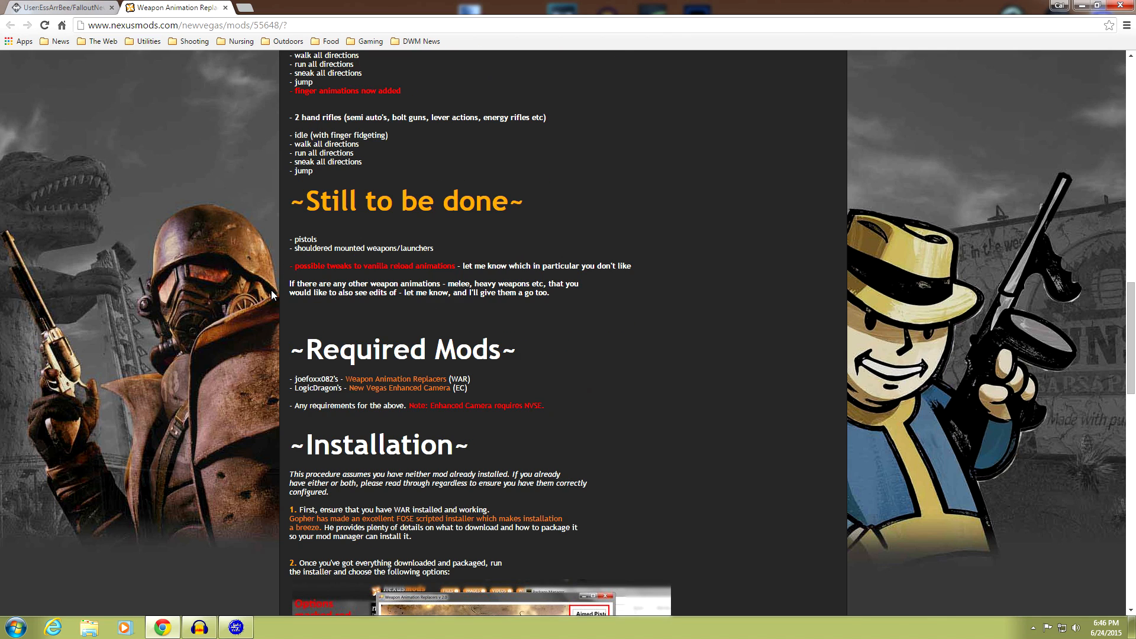
pyautogui.scroll(4, 271, 289)
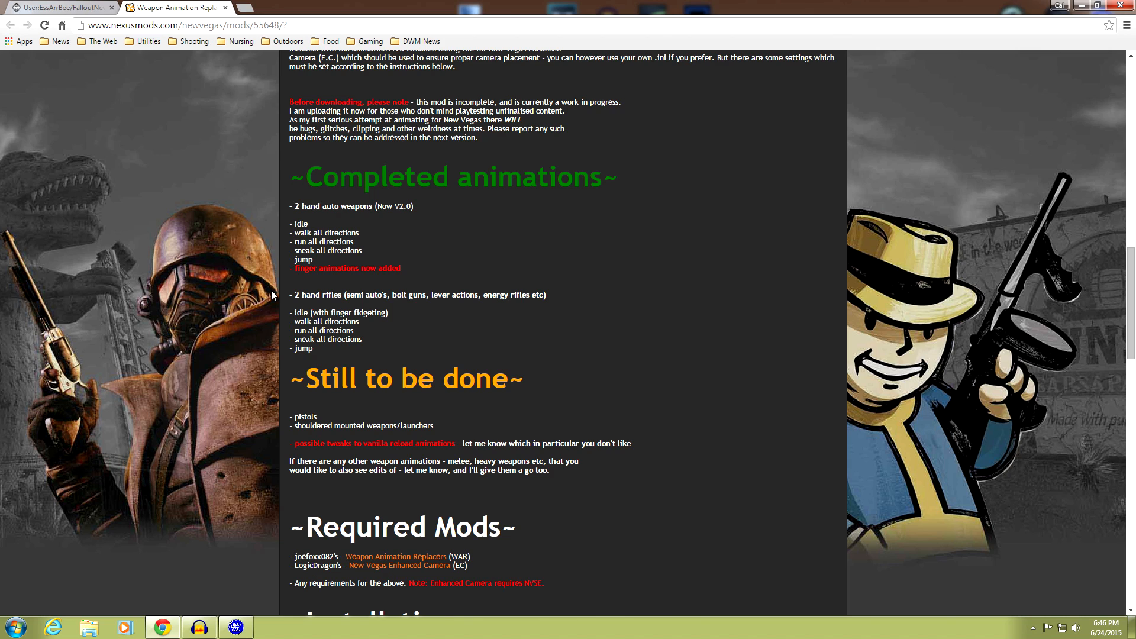
pyautogui.scroll(-3, 271, 289)
pyautogui.scroll(3, 271, 290)
pyautogui.scroll(-4, 238, 294)
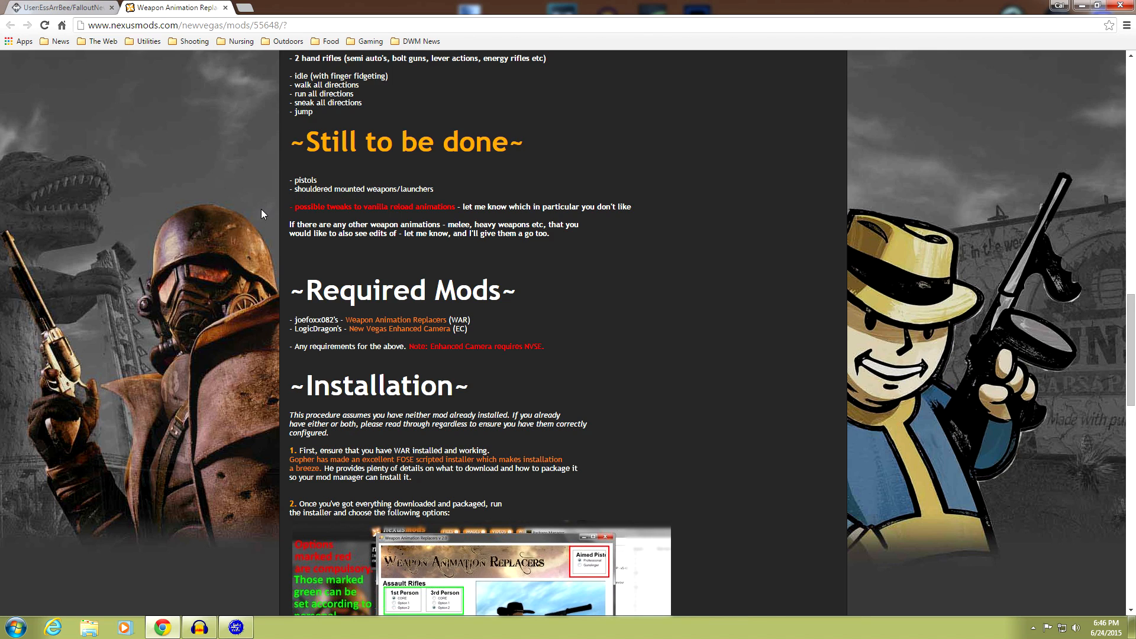
pyautogui.scroll(-5, 262, 214)
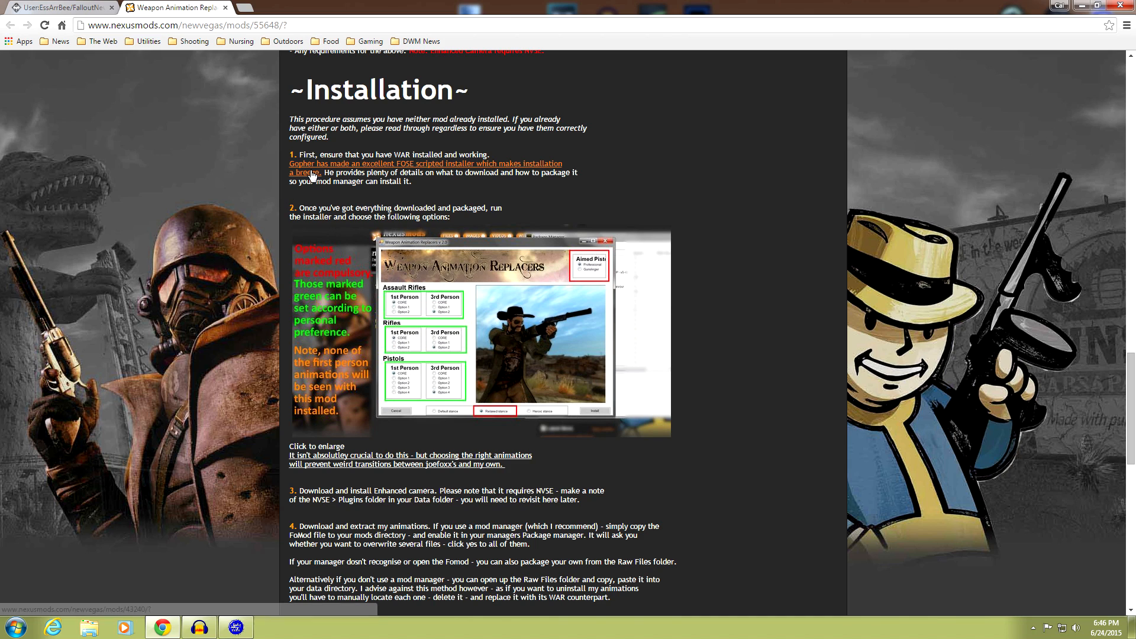
# - Open the compatibility pack's file list on Nexus Mods and examine its main files and old versions
pyautogui.scroll(-4, 268, 246)
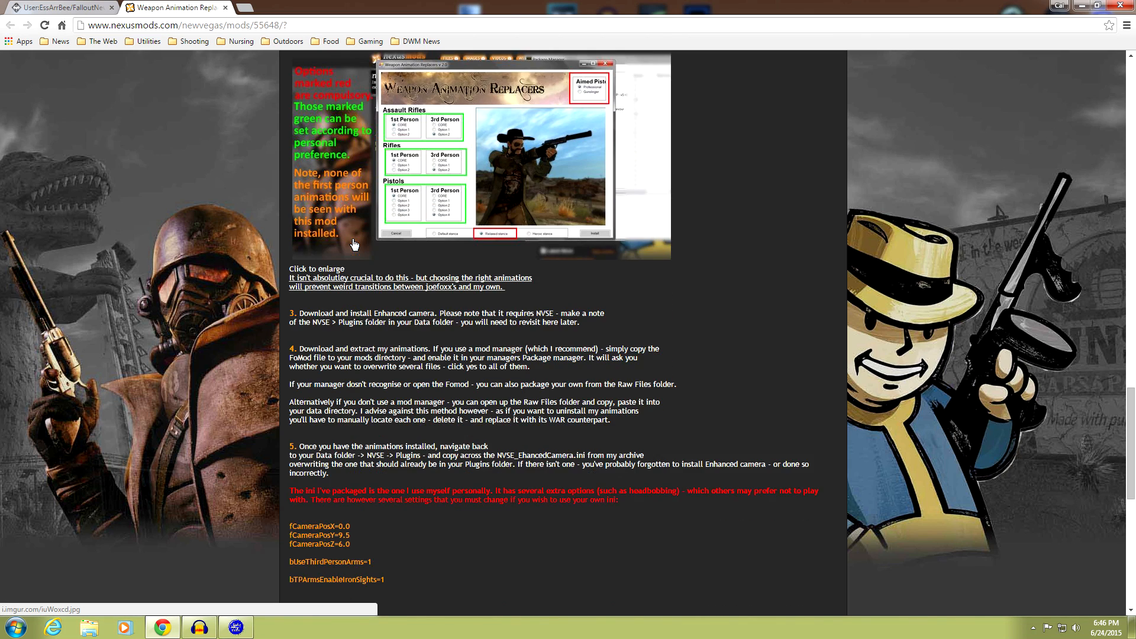
pyautogui.scroll(20, 273, 288)
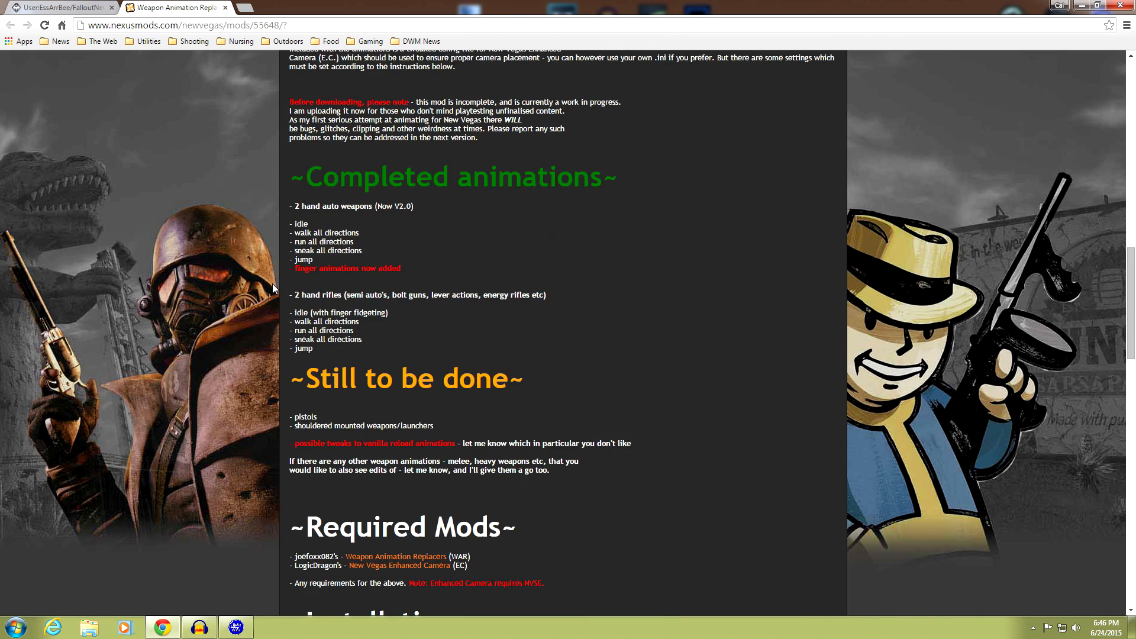
pyautogui.scroll(8, 272, 283)
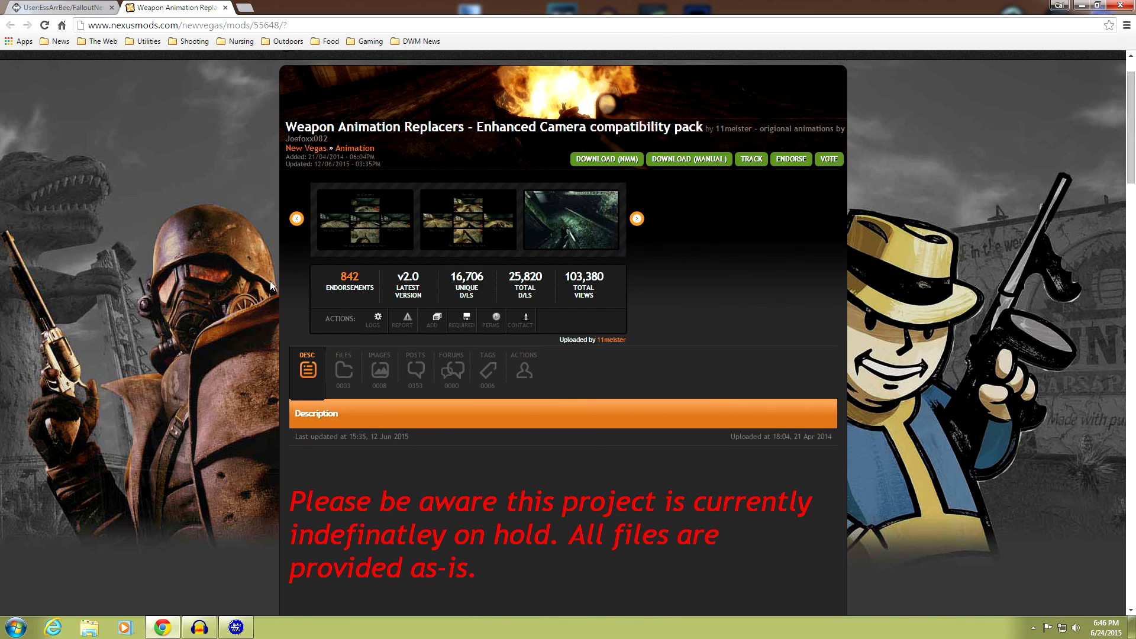
pyautogui.click(343, 430)
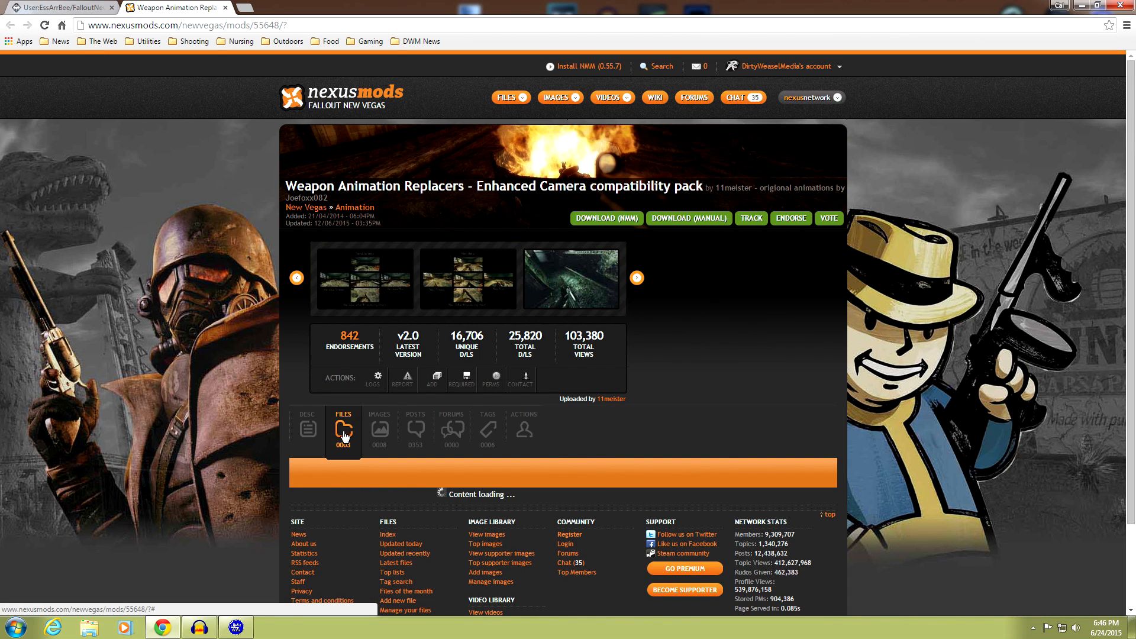
pyautogui.scroll(-5, 239, 350)
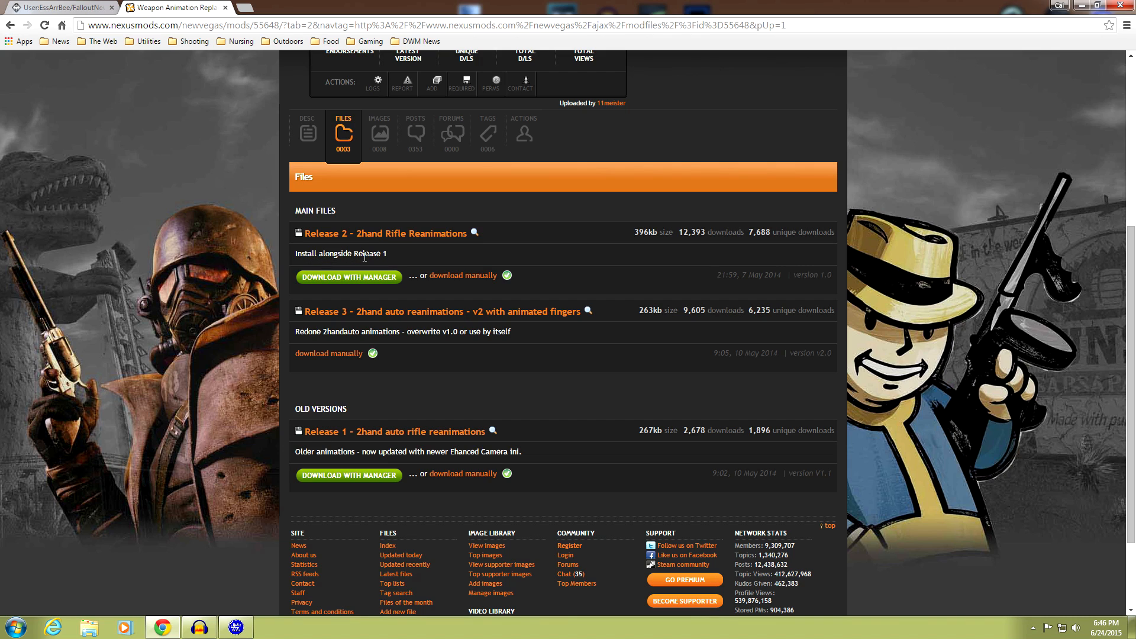
pyautogui.scroll(-3, 262, 300)
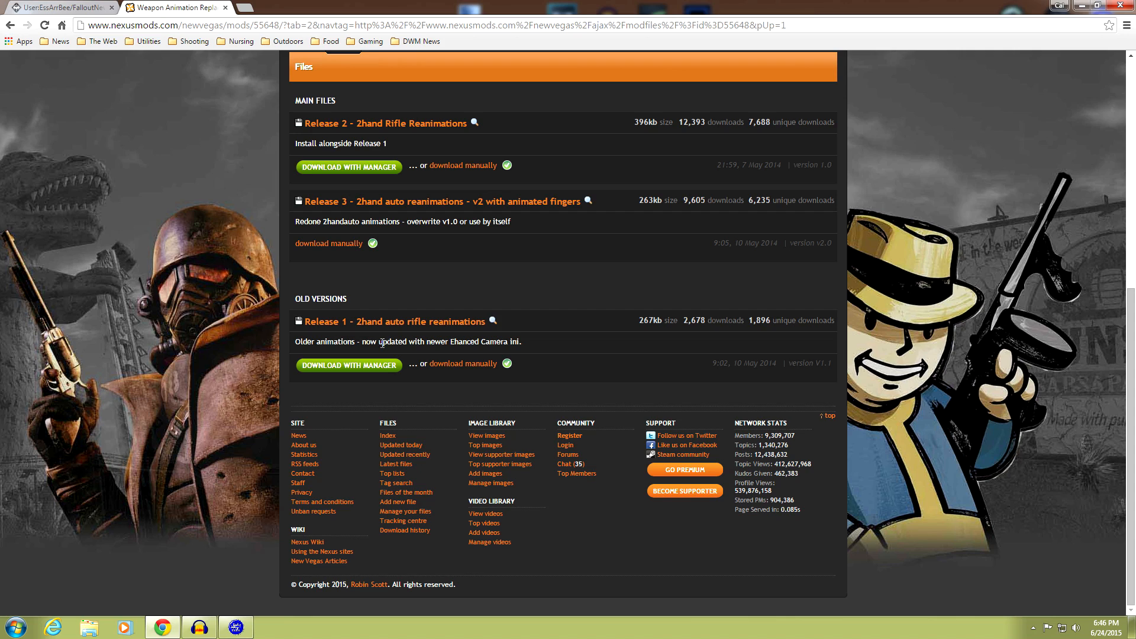
pyautogui.scroll(1, 258, 266)
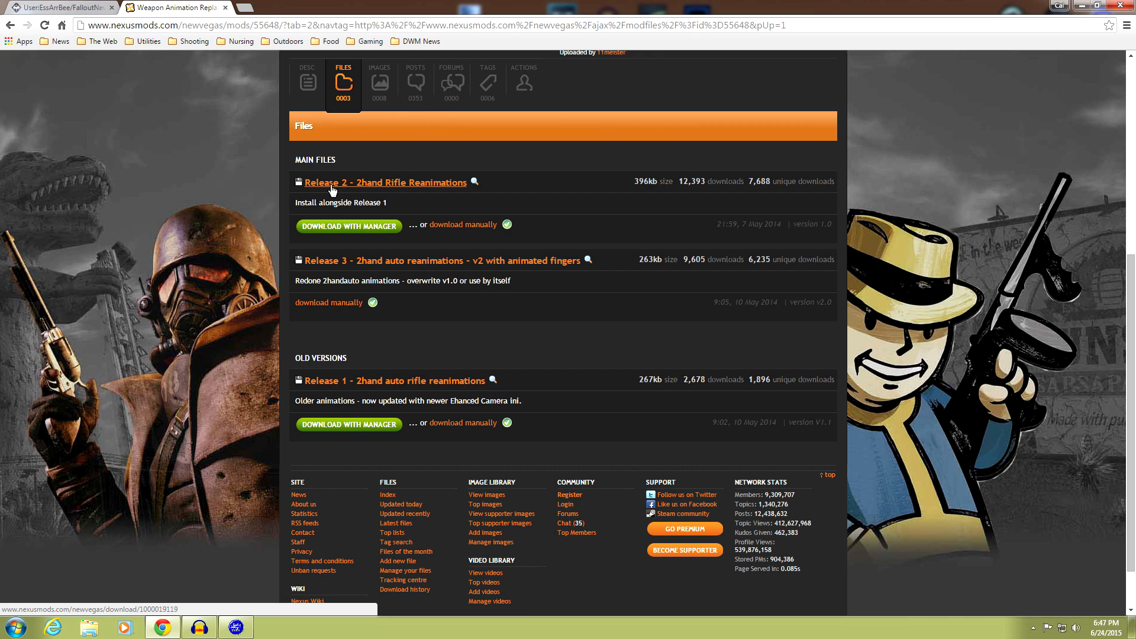
# - Download Release 2 - 2hand Rifle Reanimations through the mod manager and show Mod Organizer's list of downloaded archives
pyautogui.click(332, 227)
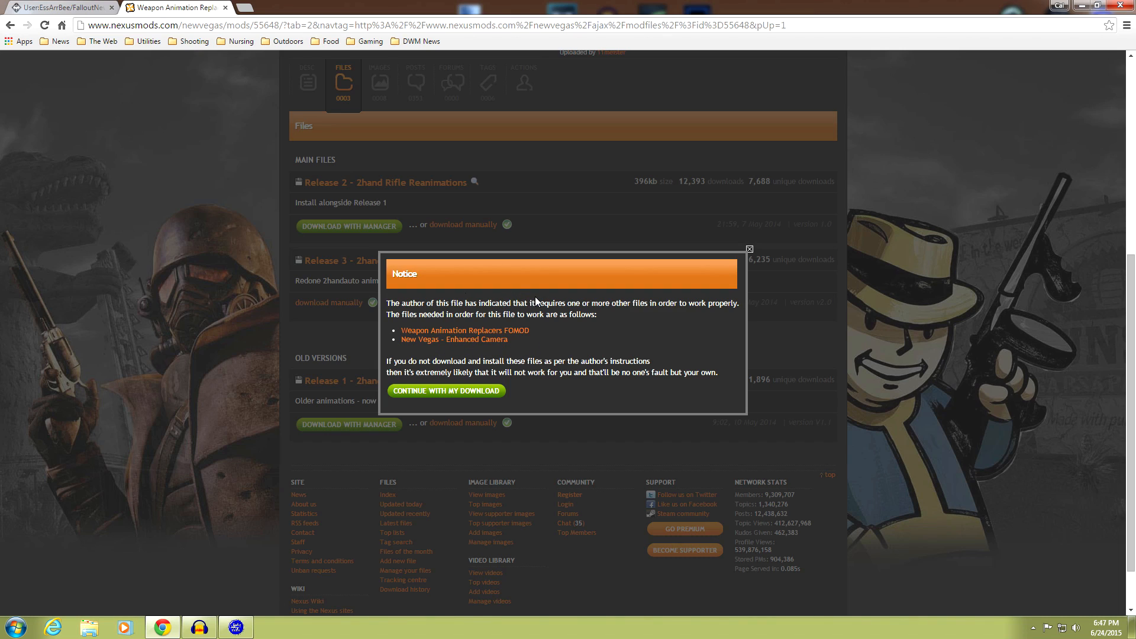
pyautogui.click(465, 391)
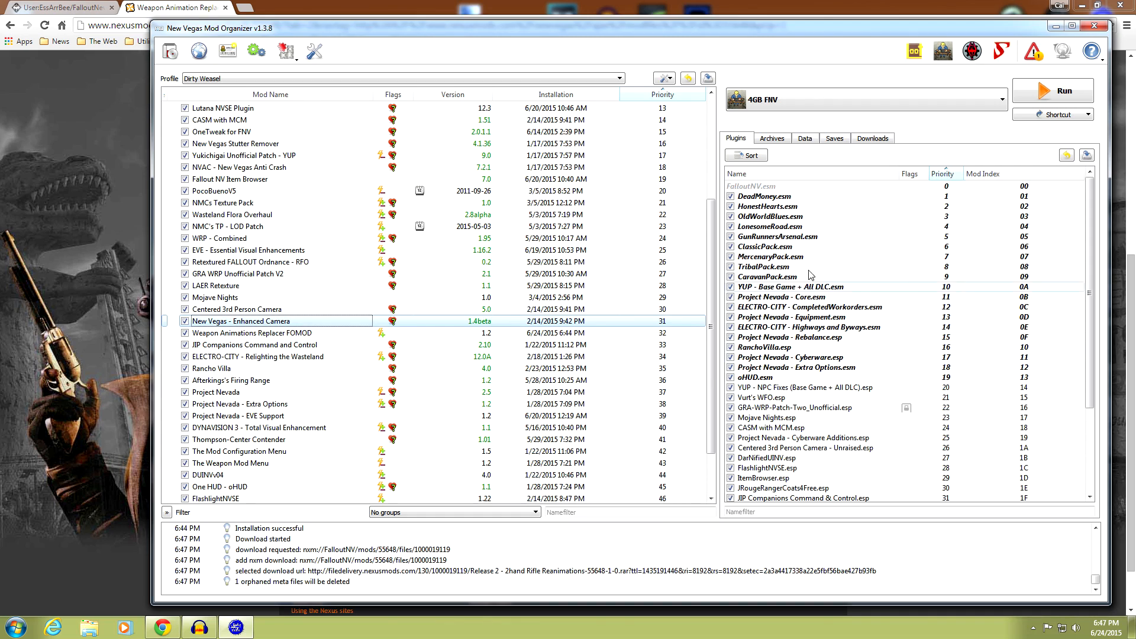
pyautogui.click(873, 138)
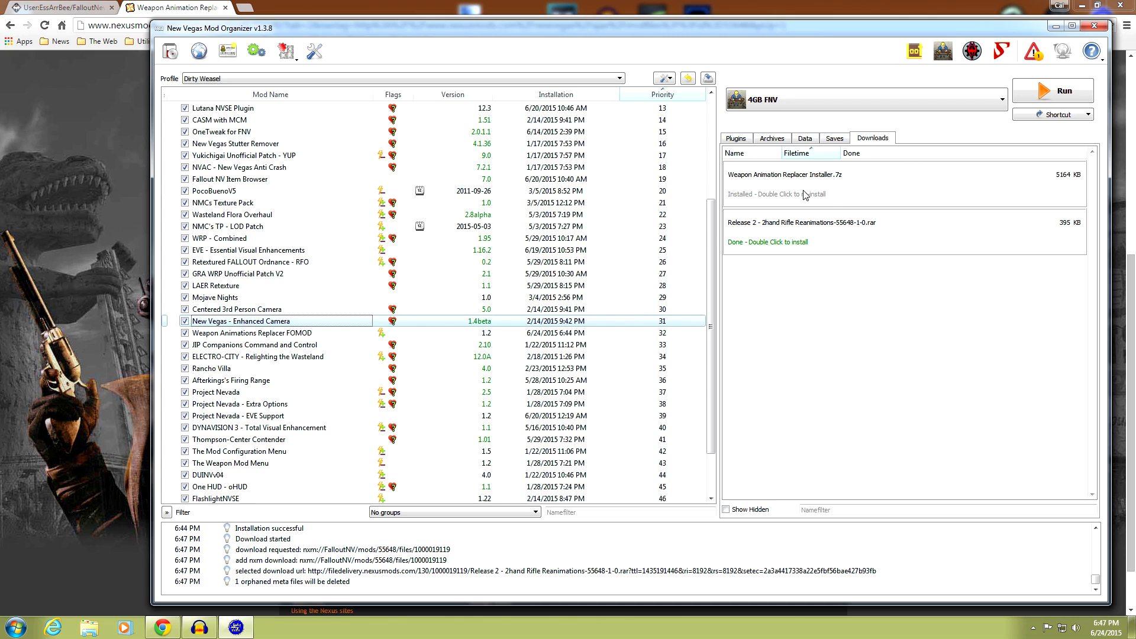
# - Place the manually downloaded Release 3 - 2hand auto reanimations archive on the desktop and check Mod Organizer's downloads
pyautogui.click(1055, 26)
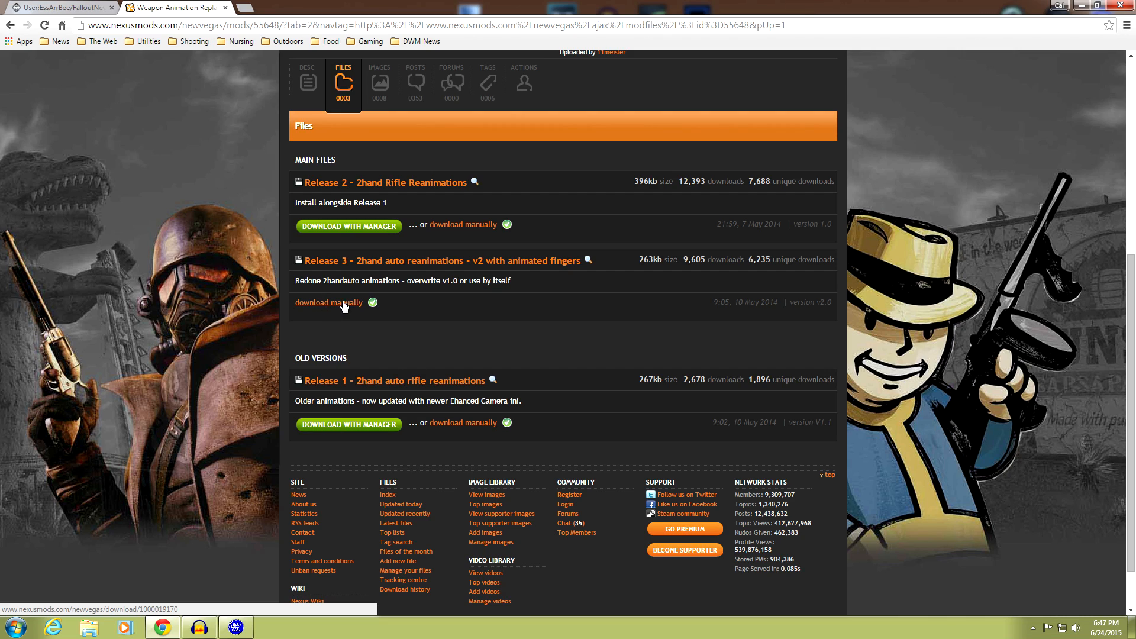
pyautogui.click(1080, 7)
pyautogui.moveTo(921, 574); pyautogui.dragTo(565, 322)
pyautogui.click(235, 628)
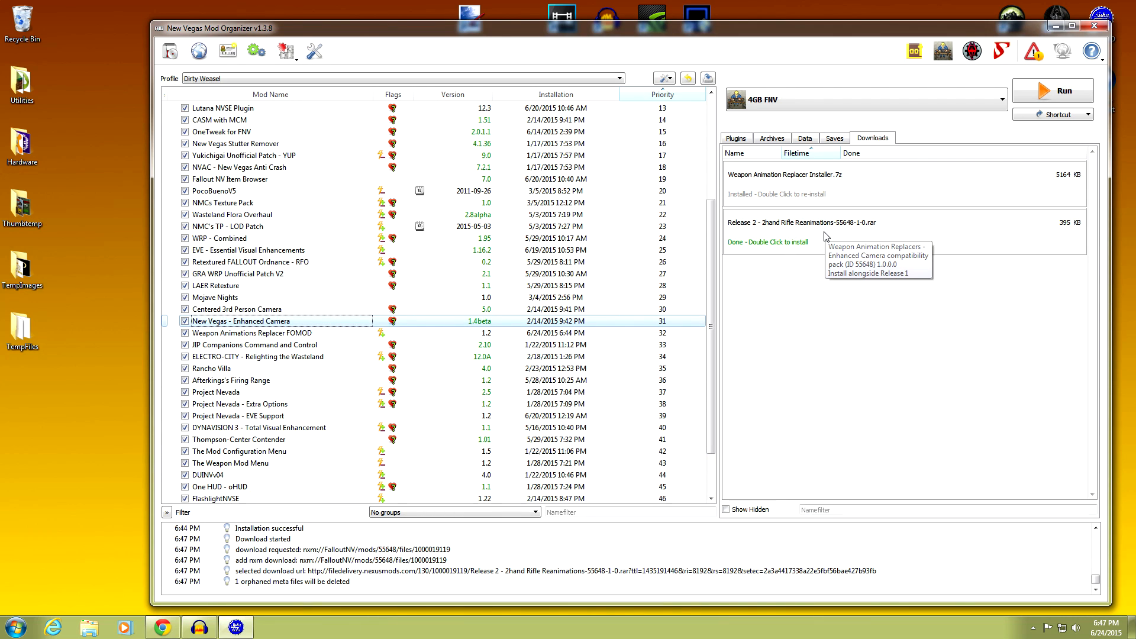
pyautogui.click(1056, 26)
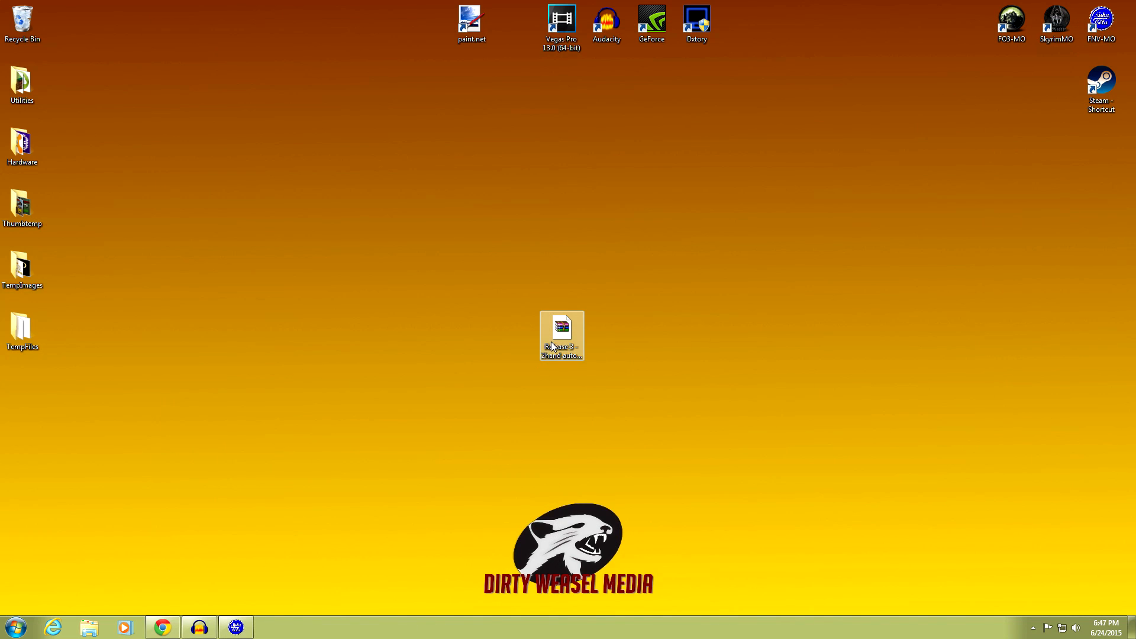
pyautogui.moveTo(553, 340)
pyautogui.mouseDown()
pyautogui.moveTo(569, 323)
pyautogui.moveTo(560, 316)
pyautogui.moveTo(562, 331)
pyautogui.mouseUp()
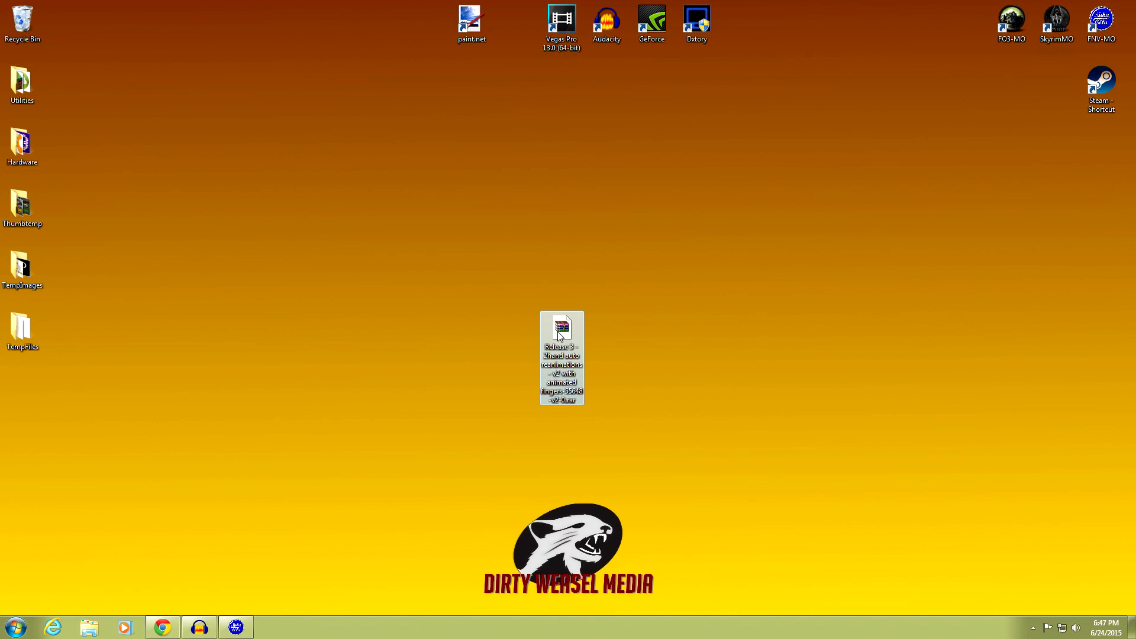
# - Copy the Release 3 archive from the desktop into the Mod Organizer > FNV Downloads folder on the D: drive
pyautogui.click(90, 628)
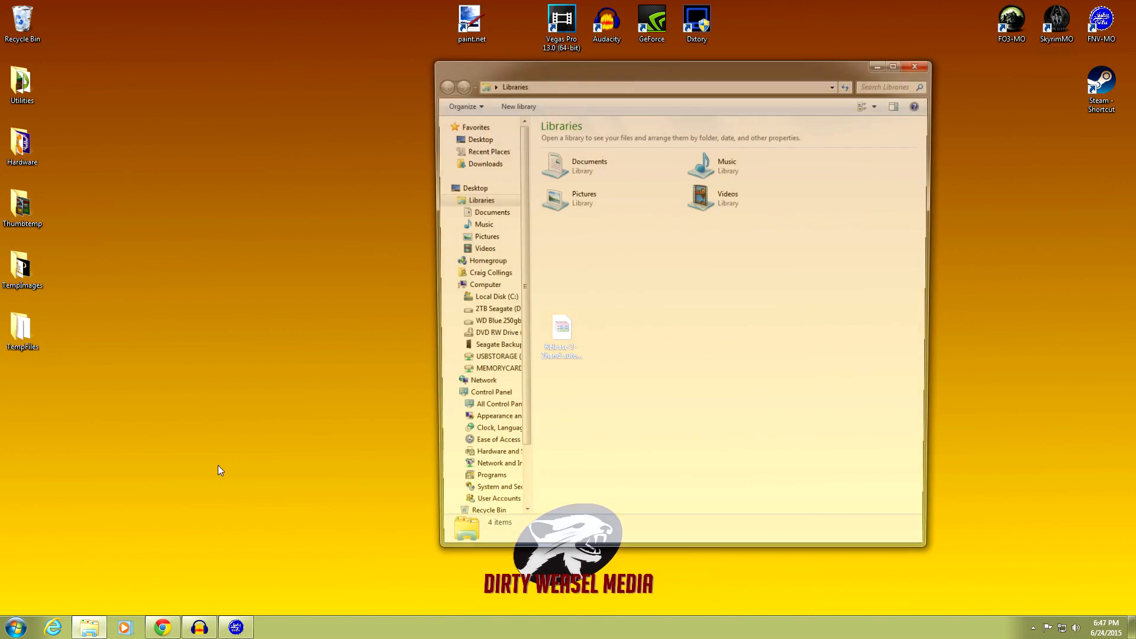
pyautogui.click(490, 314)
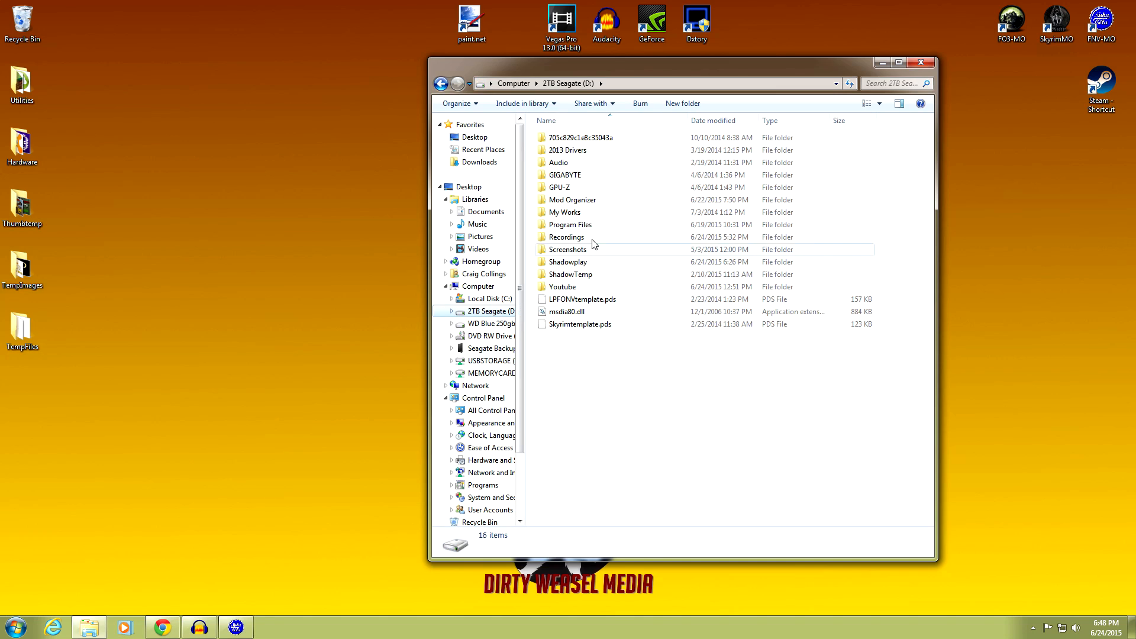
pyautogui.doubleClick(591, 203)
pyautogui.doubleClick(592, 137)
pyautogui.moveTo(769, 64); pyautogui.dragTo(350, 65)
pyautogui.moveTo(562, 330); pyautogui.dragTo(481, 275)
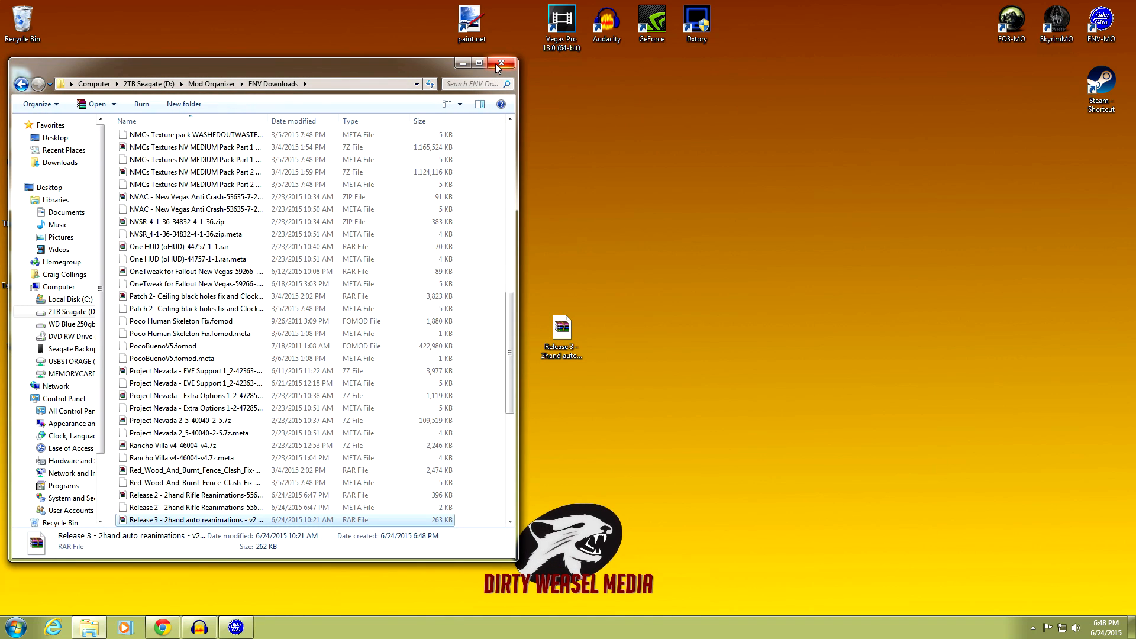
pyautogui.click(499, 64)
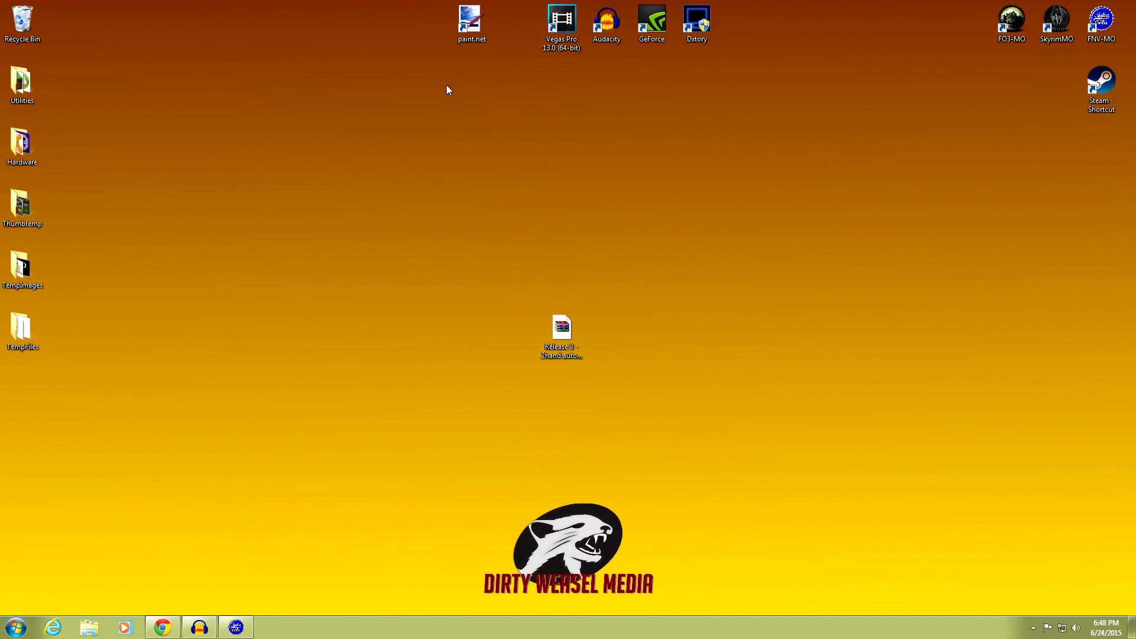
# - Narrow the Mod Organizer window and place it beside the STEP guide's WAR-Enhanced Camera compatibility pack installation instructions
pyautogui.click(231, 625)
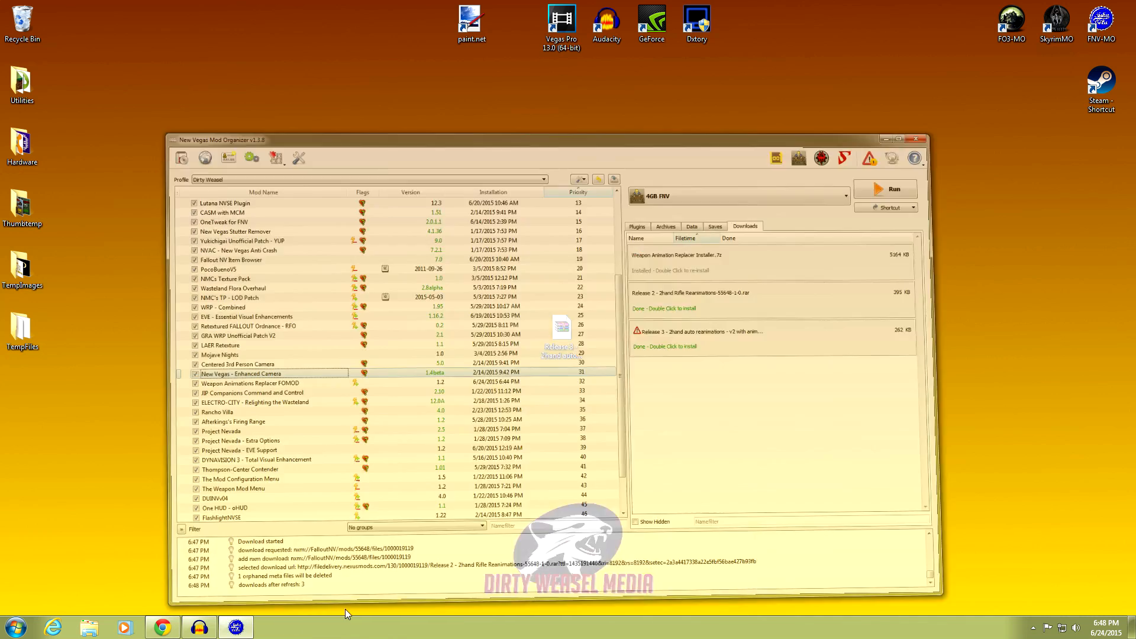
pyautogui.moveTo(151, 326); pyautogui.dragTo(430, 327)
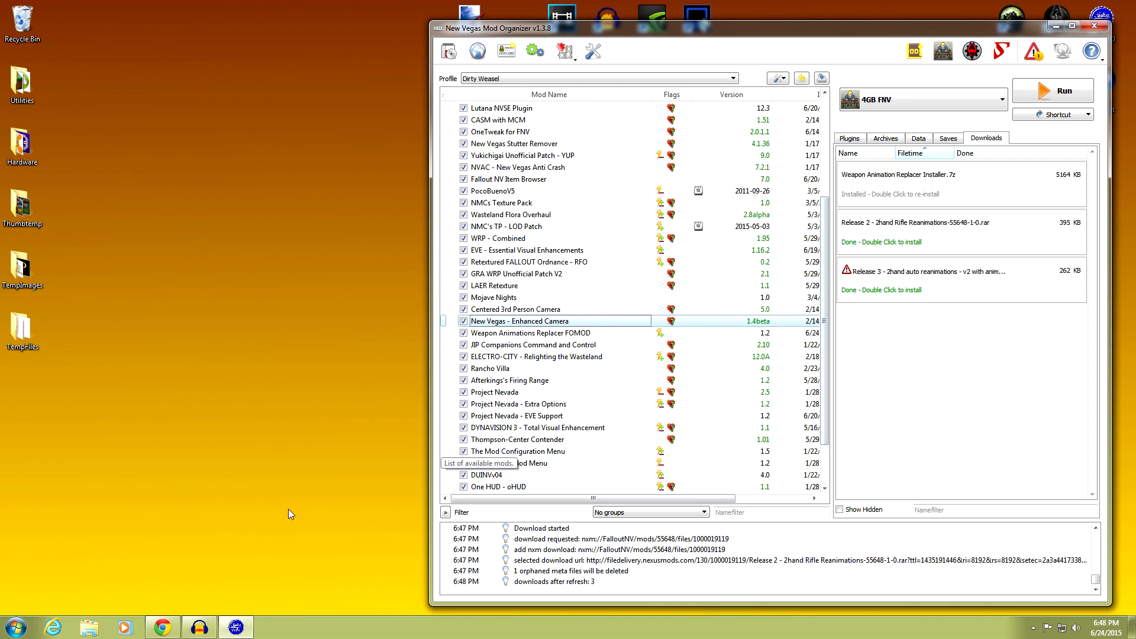
pyautogui.click(164, 626)
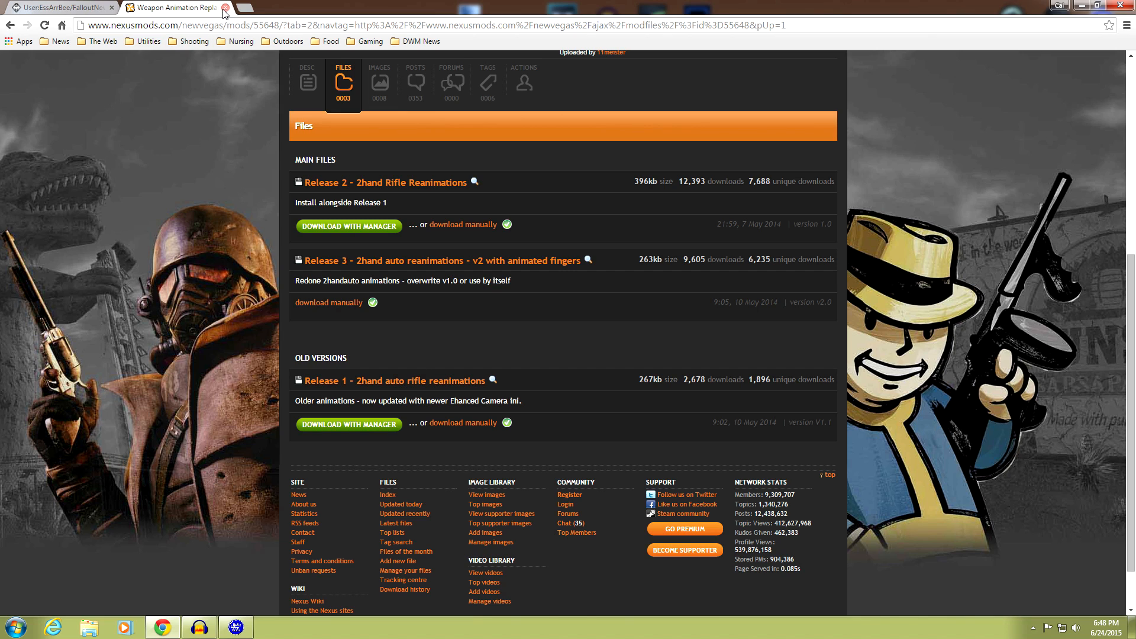
pyautogui.click(89, 7)
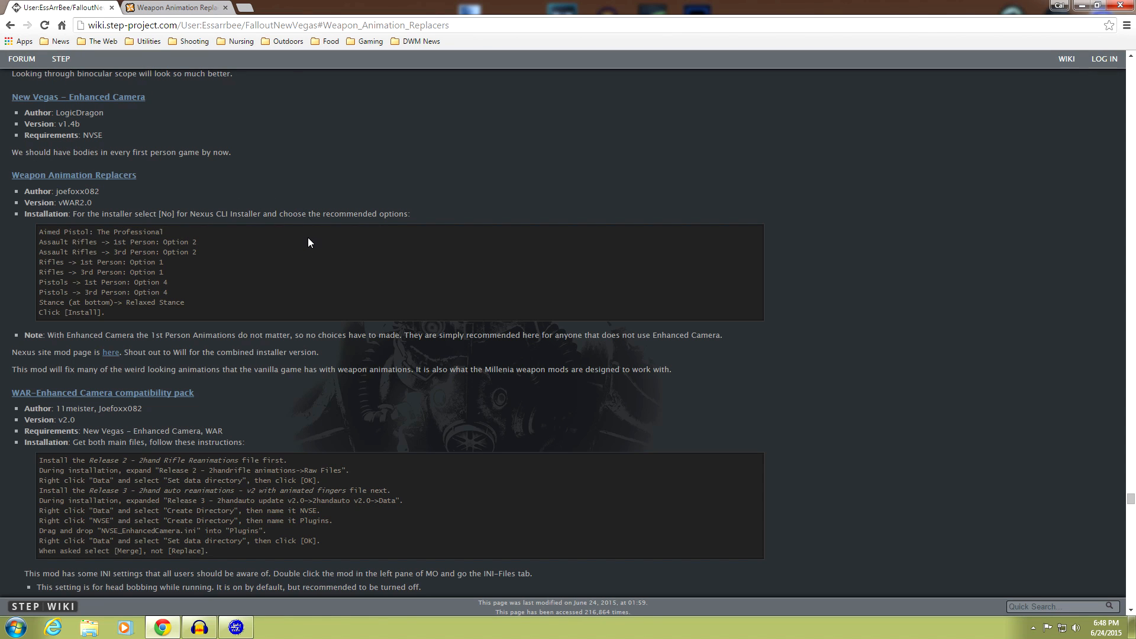
pyautogui.scroll(-3, 307, 237)
pyautogui.scroll(3, 306, 237)
pyautogui.scroll(2, 307, 237)
pyautogui.scroll(-6, 307, 237)
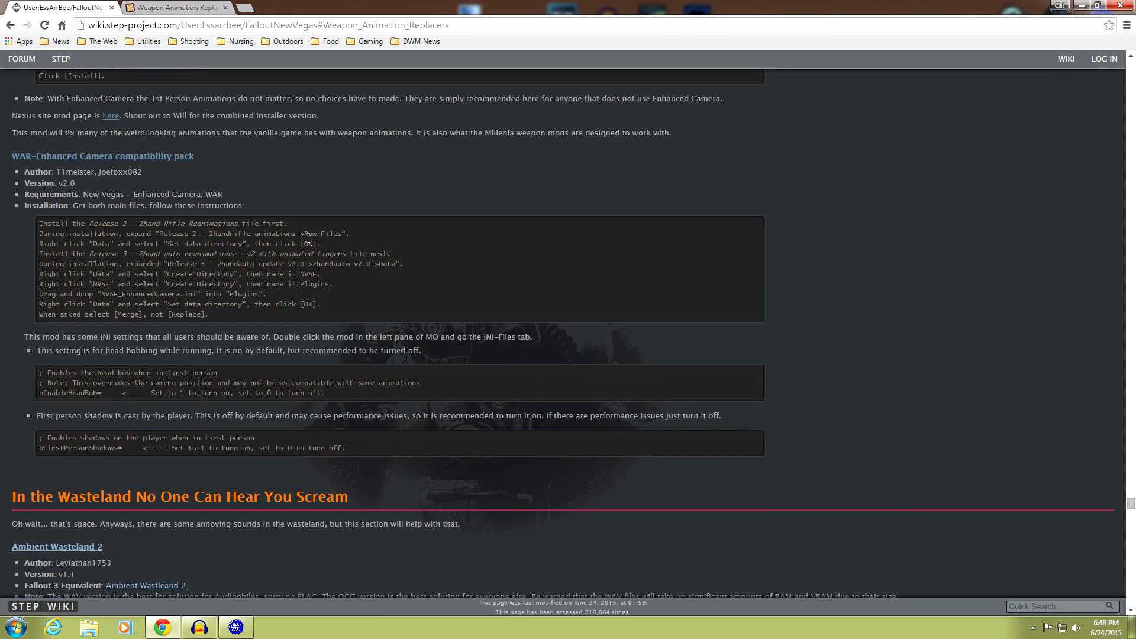
pyautogui.scroll(-1, 308, 225)
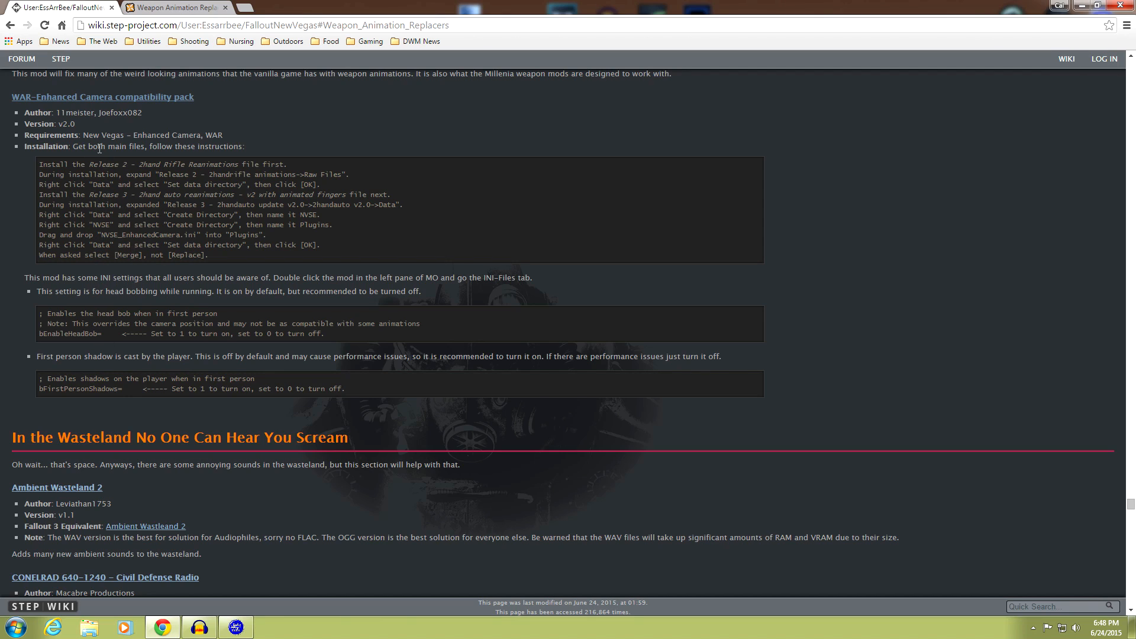
pyautogui.click(234, 627)
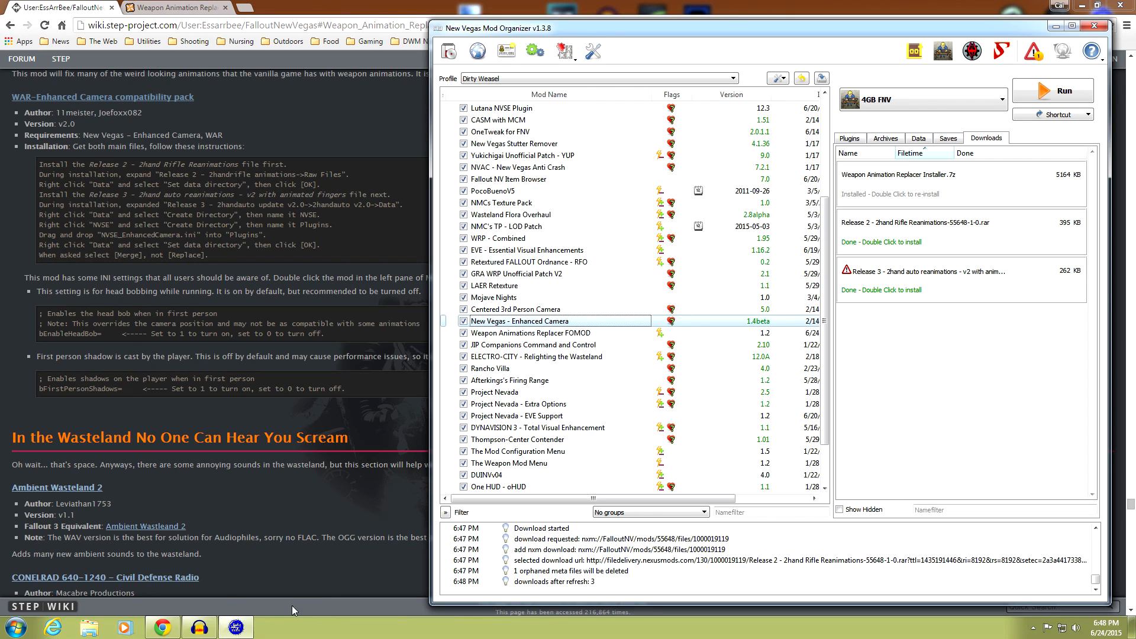
pyautogui.moveTo(430, 371); pyautogui.dragTo(449, 370)
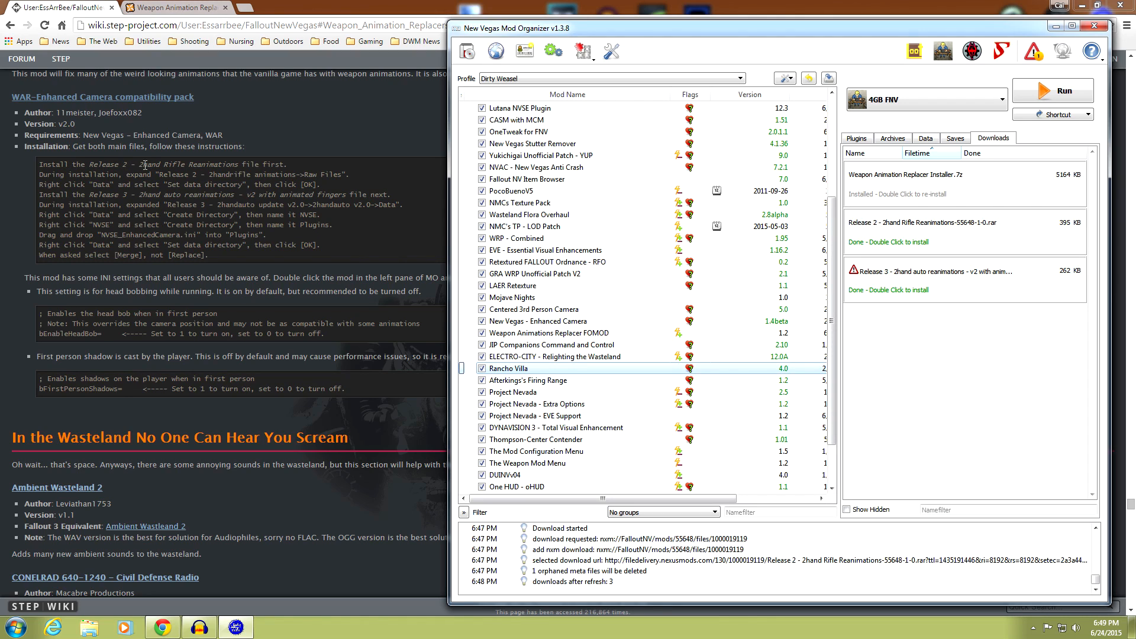
# - Install the Release 2 - 2hand Rifle Reanimations archive, using the Data folder inside Raw Files as the data directory
pyautogui.doubleClick(899, 230)
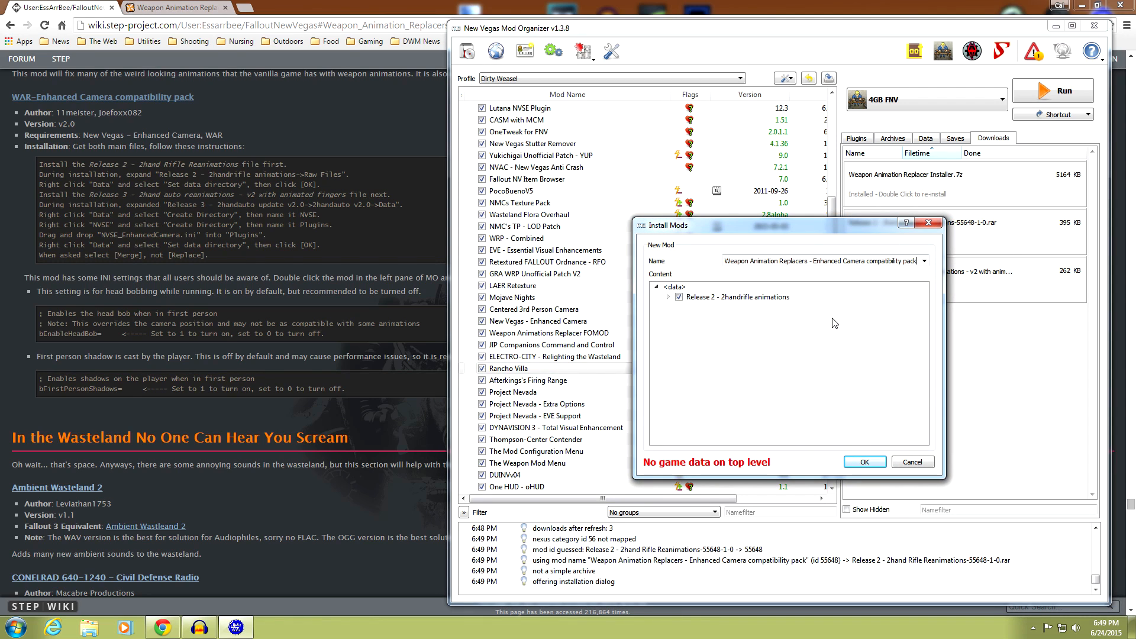
pyautogui.click(668, 298)
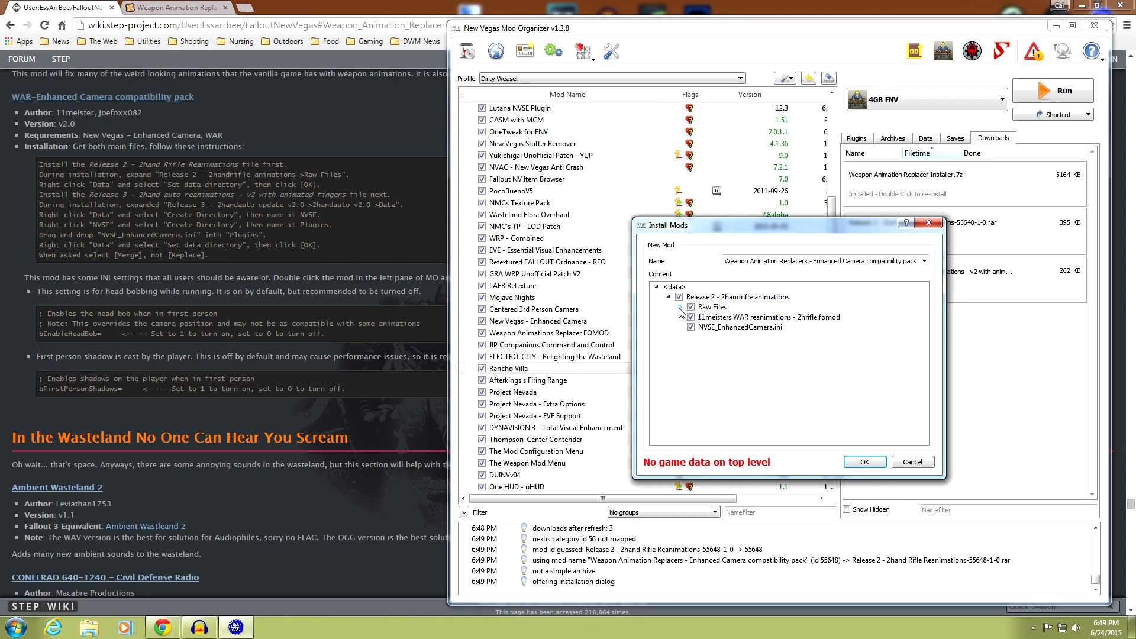
pyautogui.click(680, 307)
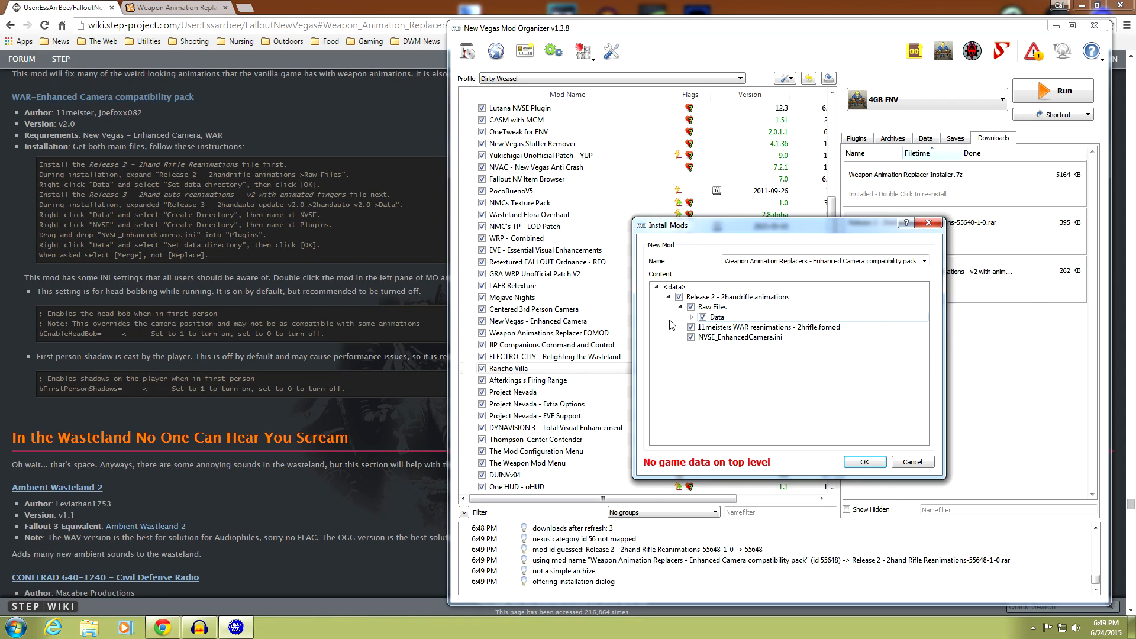
pyautogui.rightClick(723, 322)
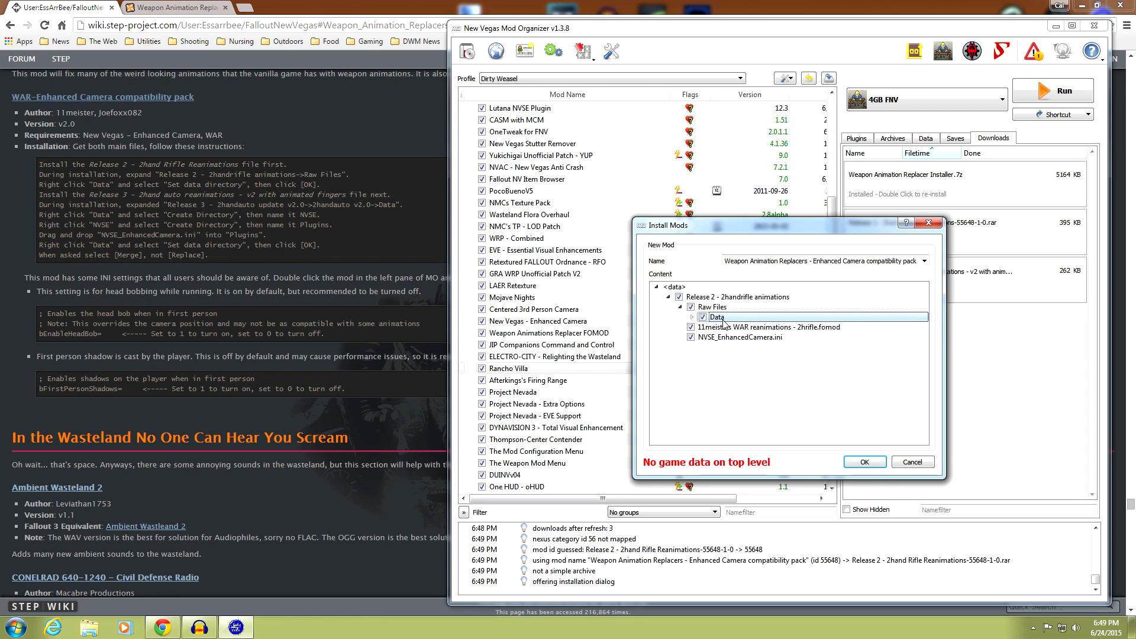
pyautogui.click(736, 329)
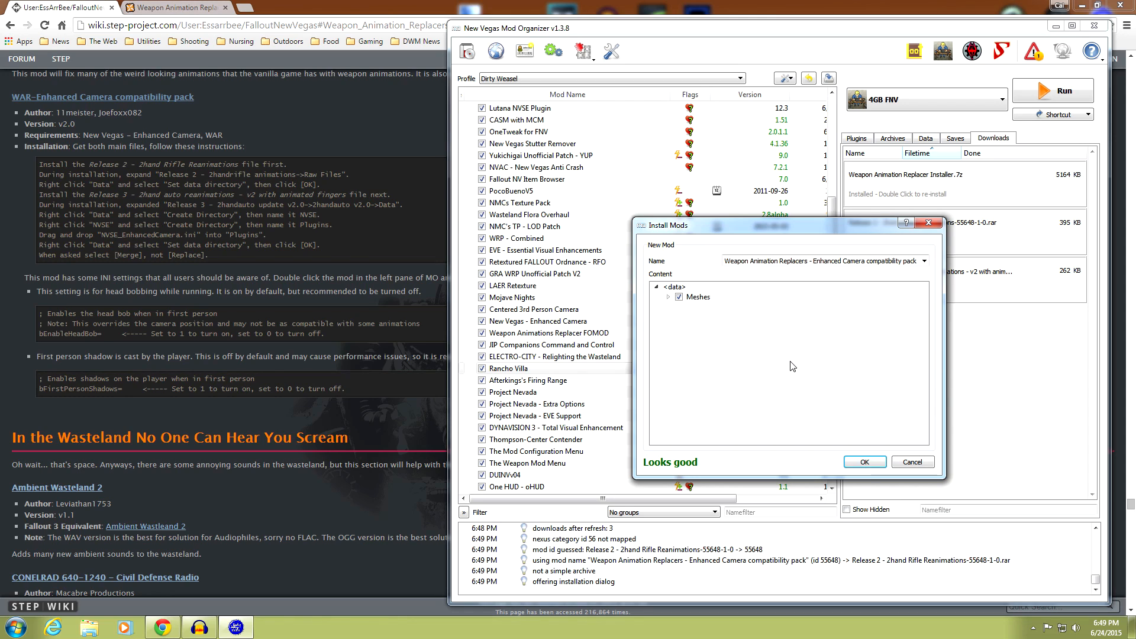
pyautogui.click(863, 462)
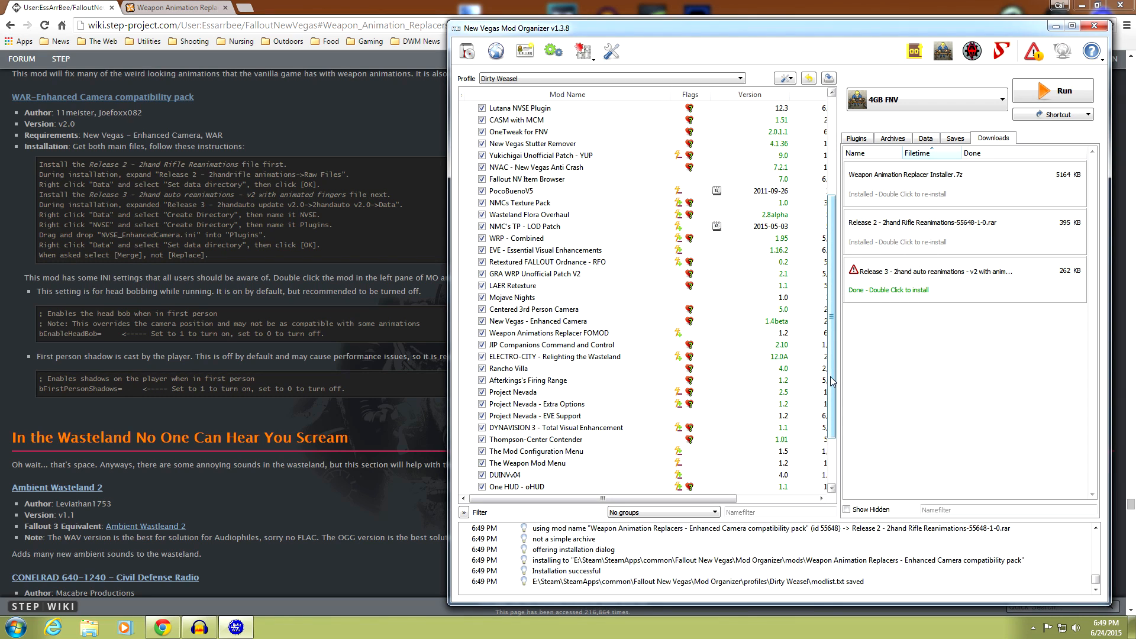
# - Locate the installed Weapon Animation Replacers - Enhanced Camera compatibility pack in the mod list and view its available actions
pyautogui.scroll(-2, 830, 376)
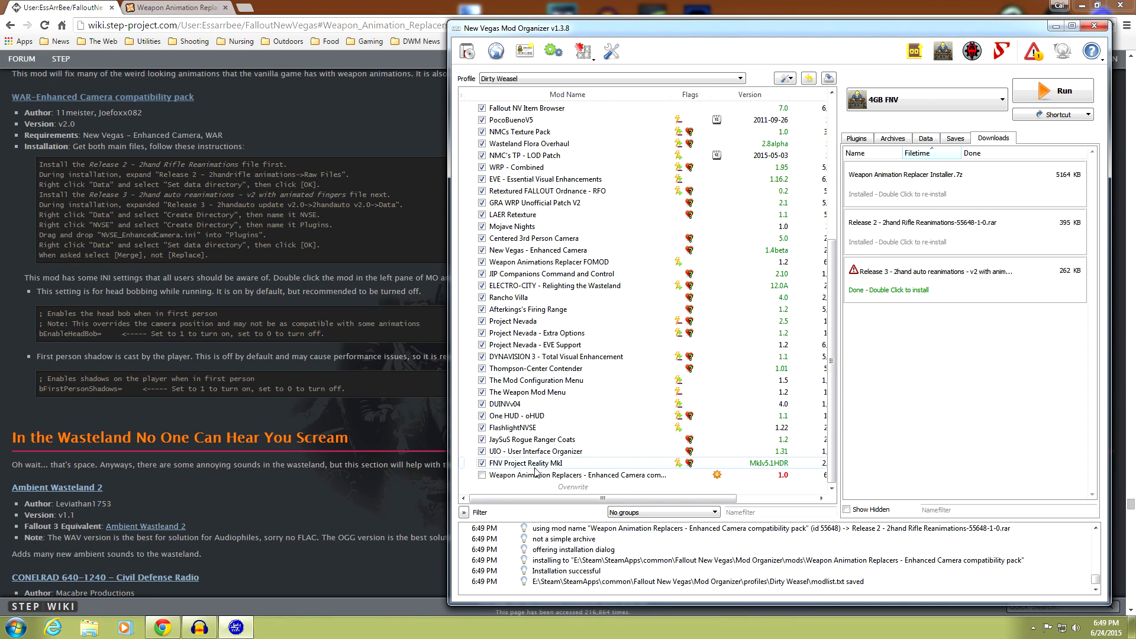
pyautogui.rightClick(704, 477)
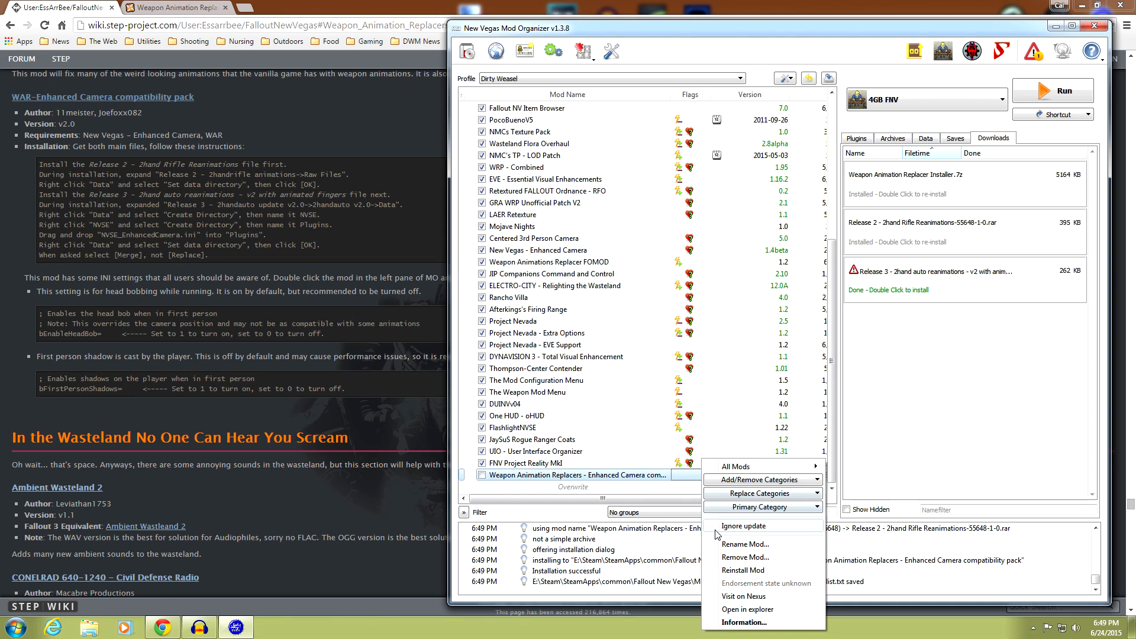
pyautogui.press('Escape')
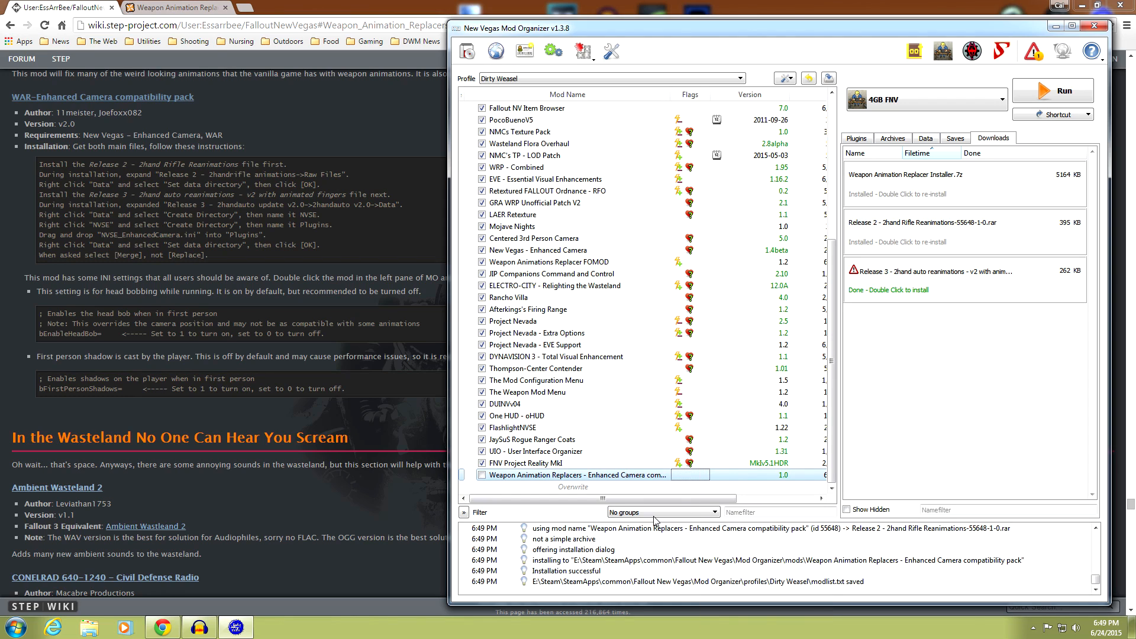
# - Enable the Weapon Animation Replacers - Enhanced Camera compatibility pack and move it directly below Weapon Animations Replacer FOMOD in the mod list
pyautogui.click(481, 475)
pyautogui.moveTo(539, 480); pyautogui.dragTo(557, 275)
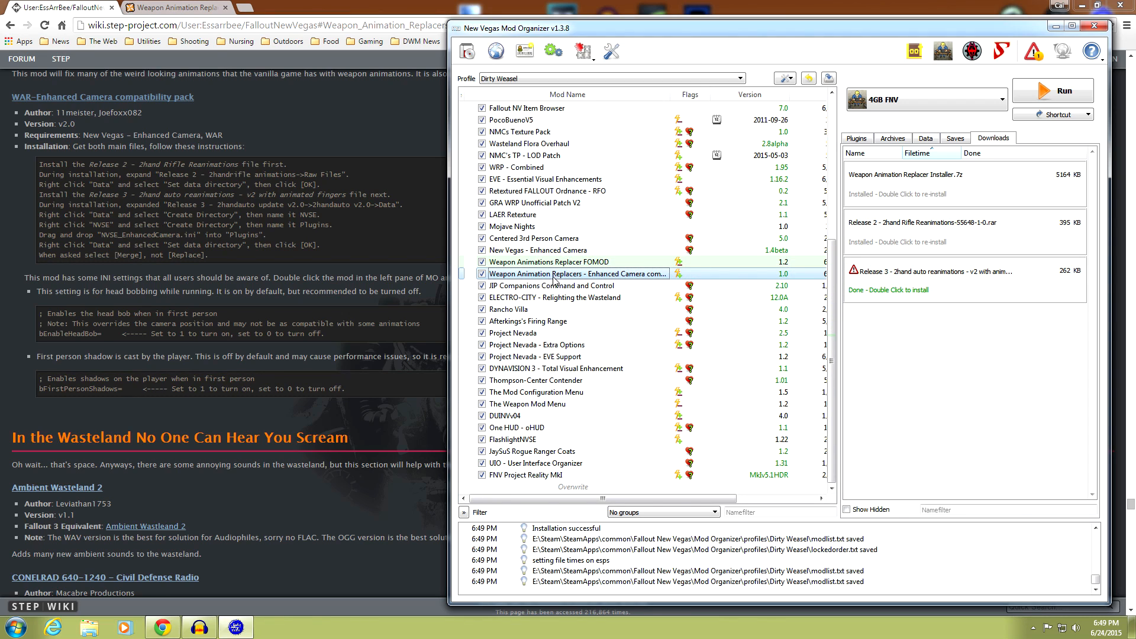
# - Rename the Weapon Animation Replacers - Enhanced Camera compatibility pack mod as WAR - Enhanced Camera Patch
pyautogui.rightClick(570, 277)
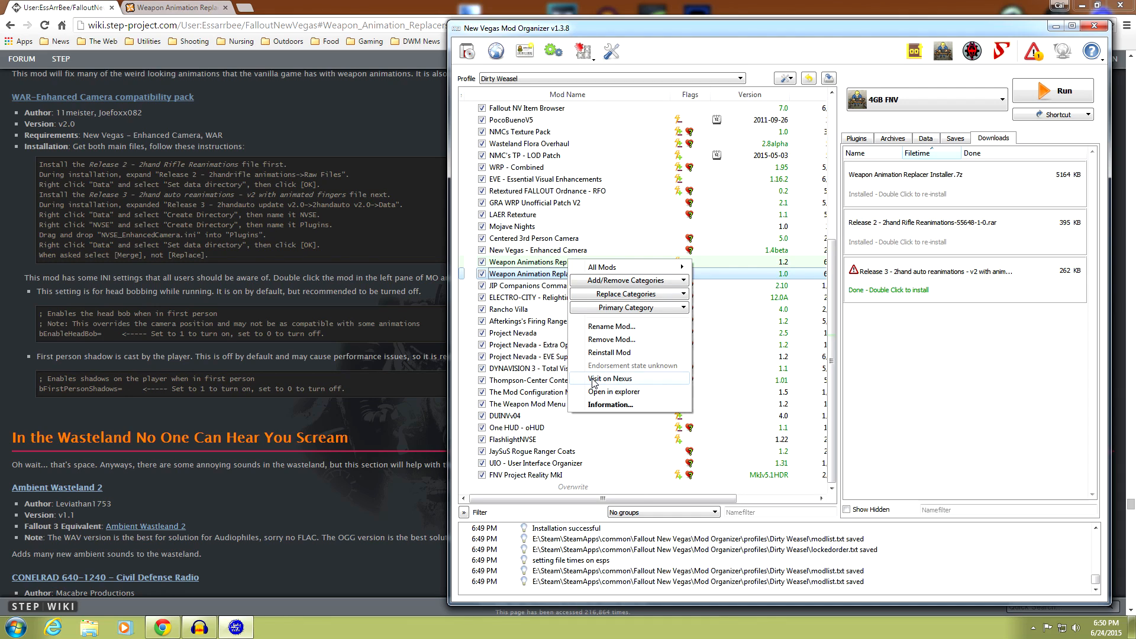
pyautogui.click(613, 327)
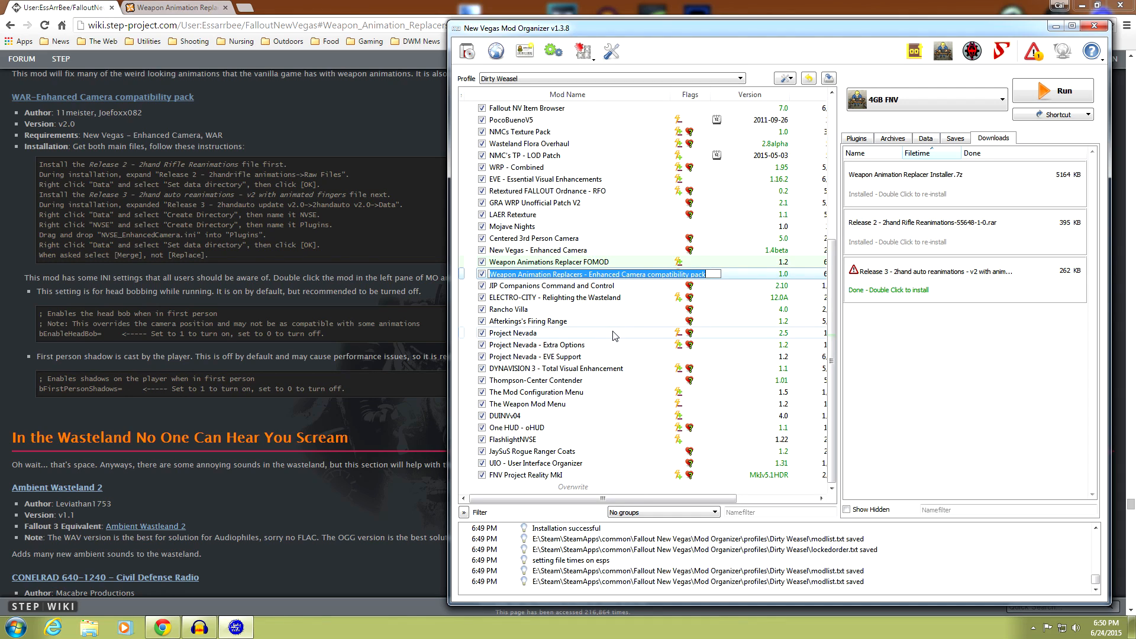
pyautogui.write('WAR - Enhanced Camera')
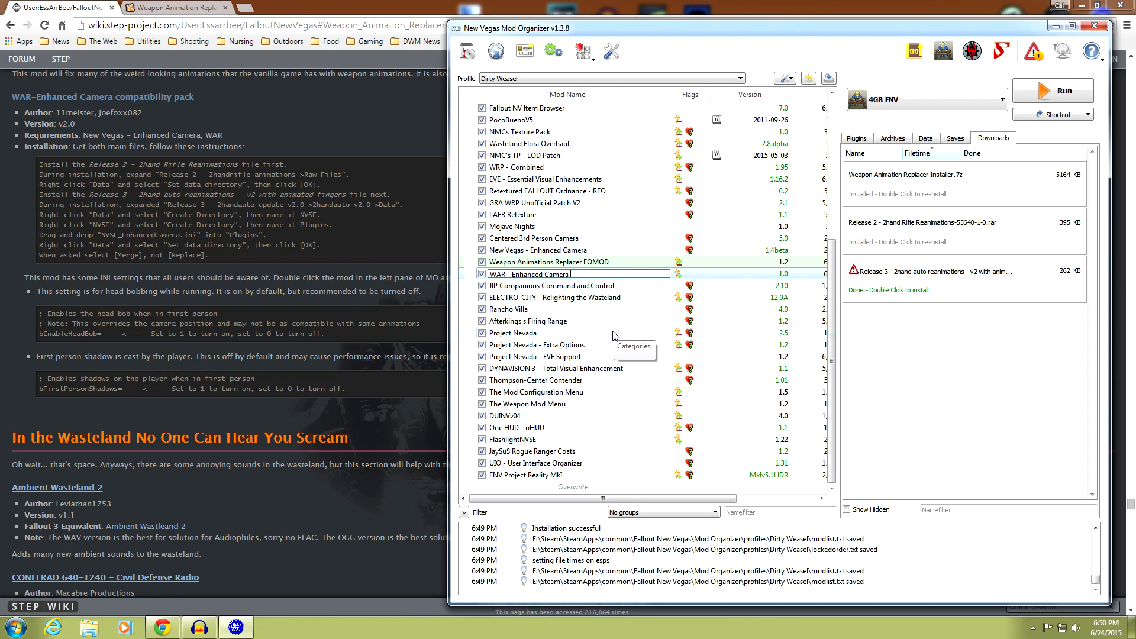
pyautogui.write('tch')
pyautogui.press('Return')
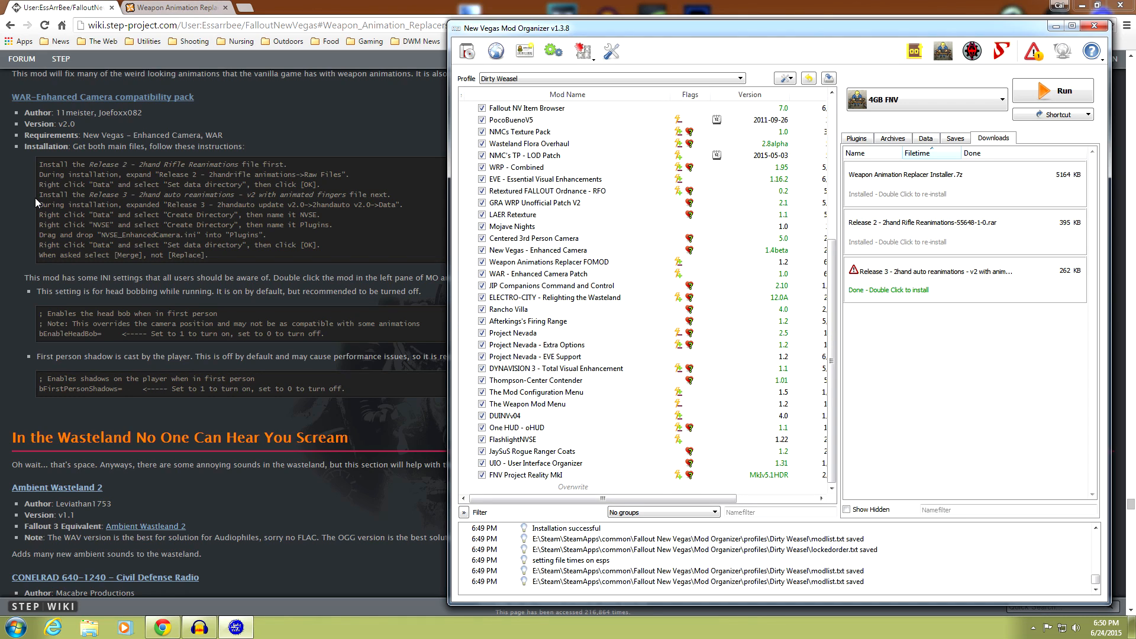
# - Start installing the Release 3 - 2hand auto reanimations archive and create an NVSE directory inside the Data folder of 2handauto v2.0
pyautogui.doubleClick(928, 286)
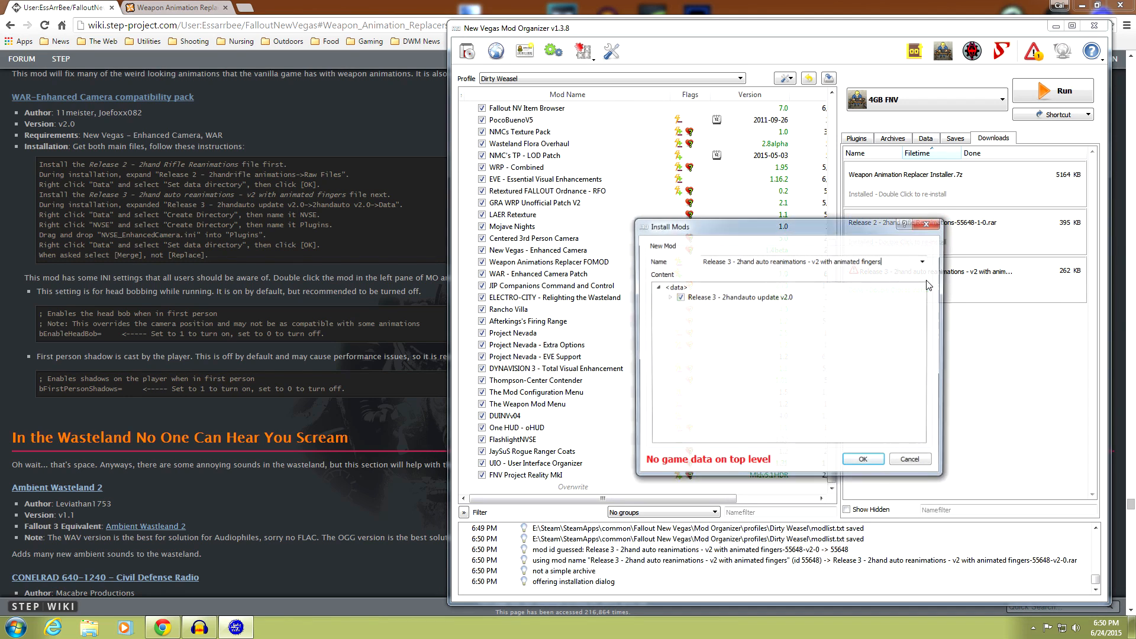
pyautogui.click(668, 298)
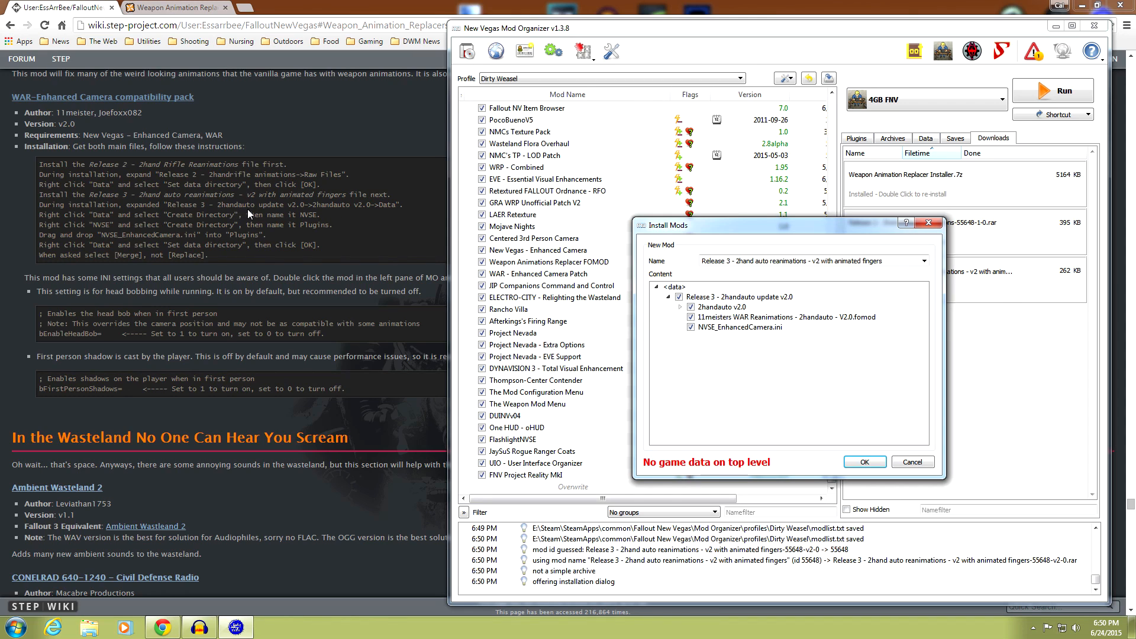
pyautogui.click(679, 307)
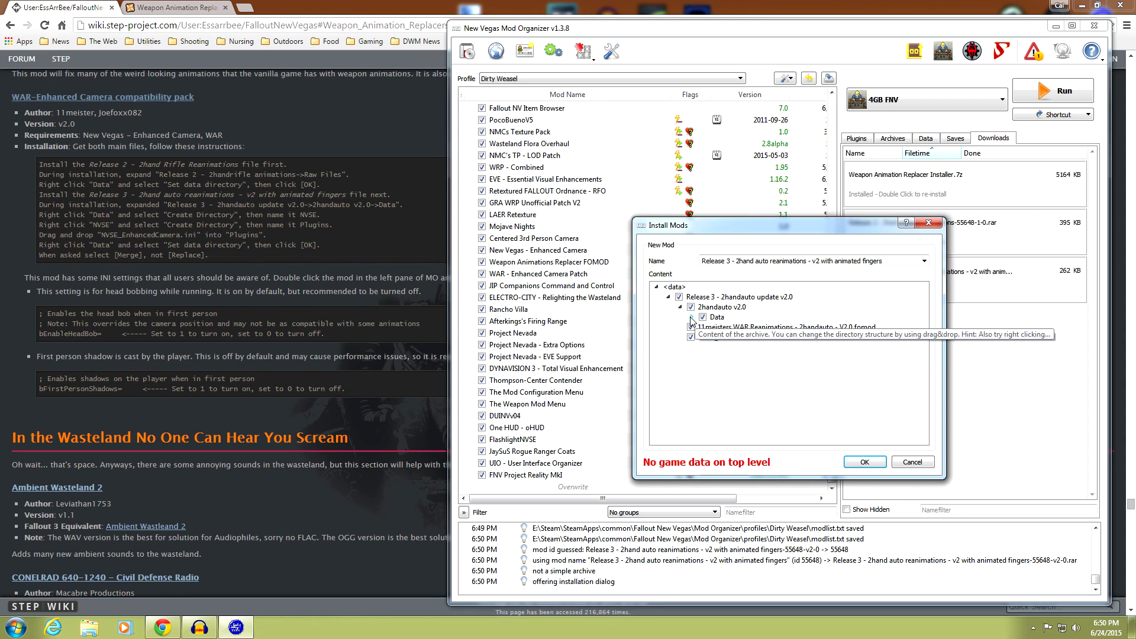
pyautogui.click(692, 317)
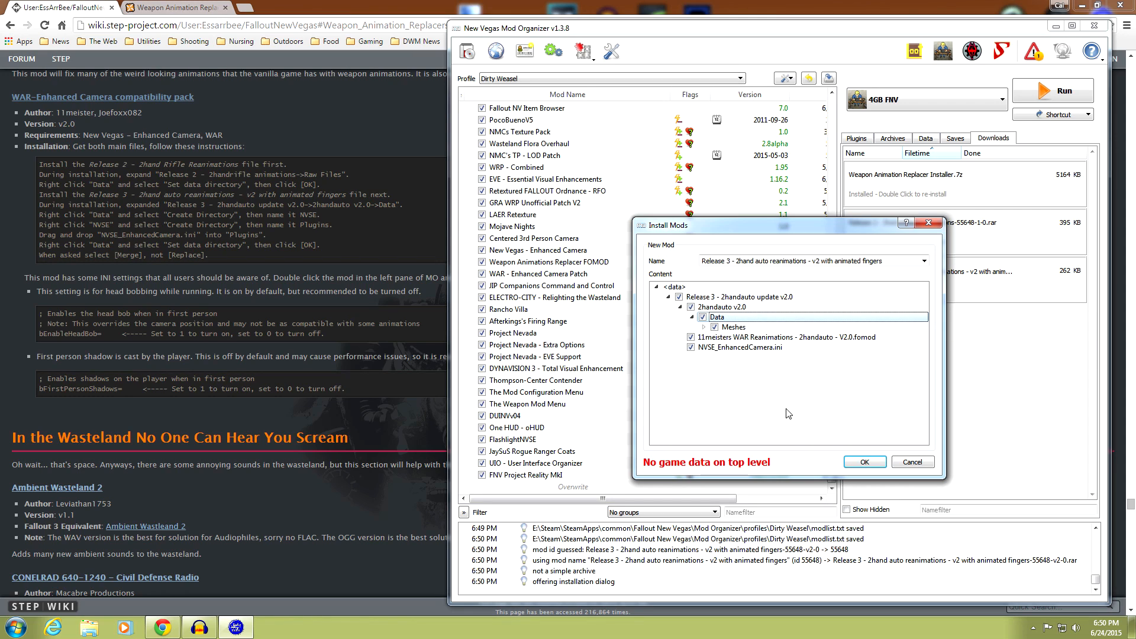
pyautogui.rightClick(768, 319)
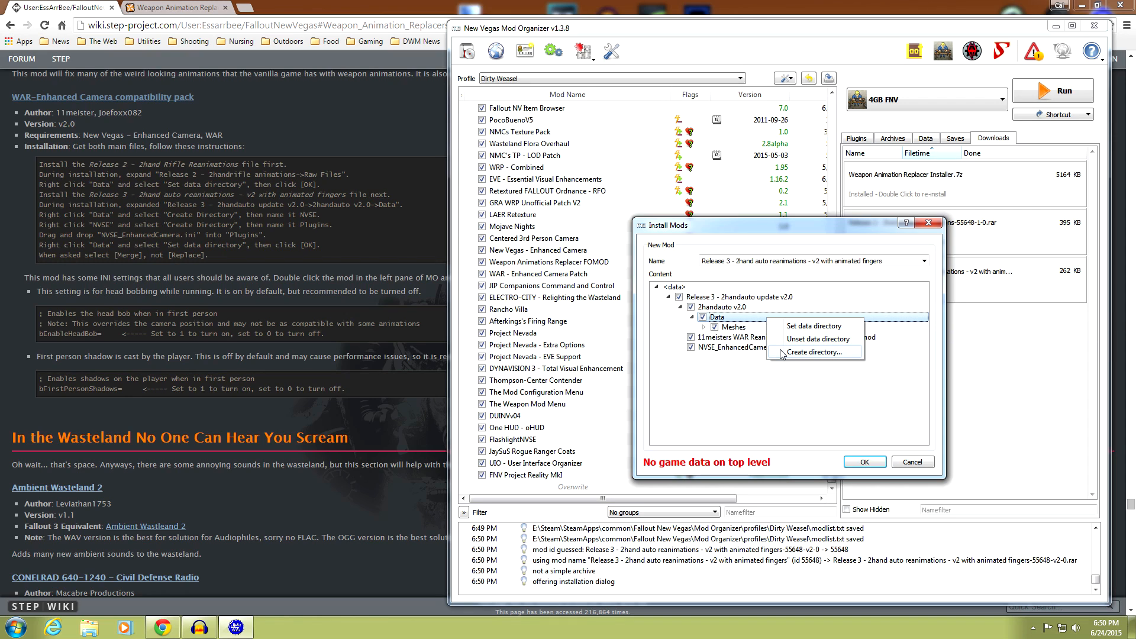
pyautogui.click(813, 352)
pyautogui.write('NVSE')
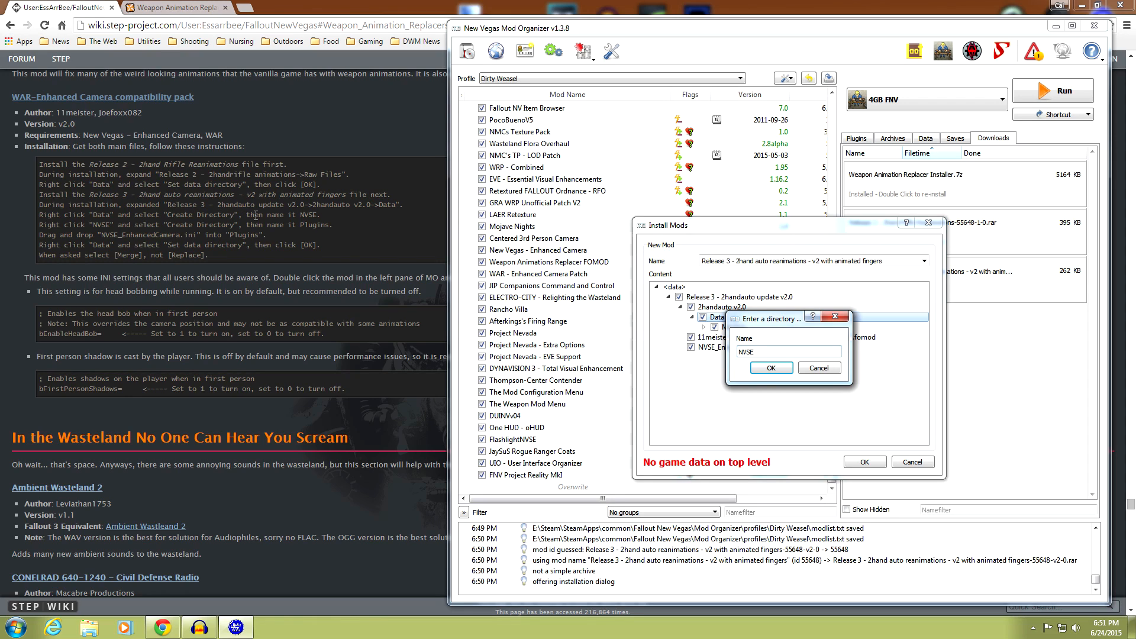
pyautogui.click(779, 372)
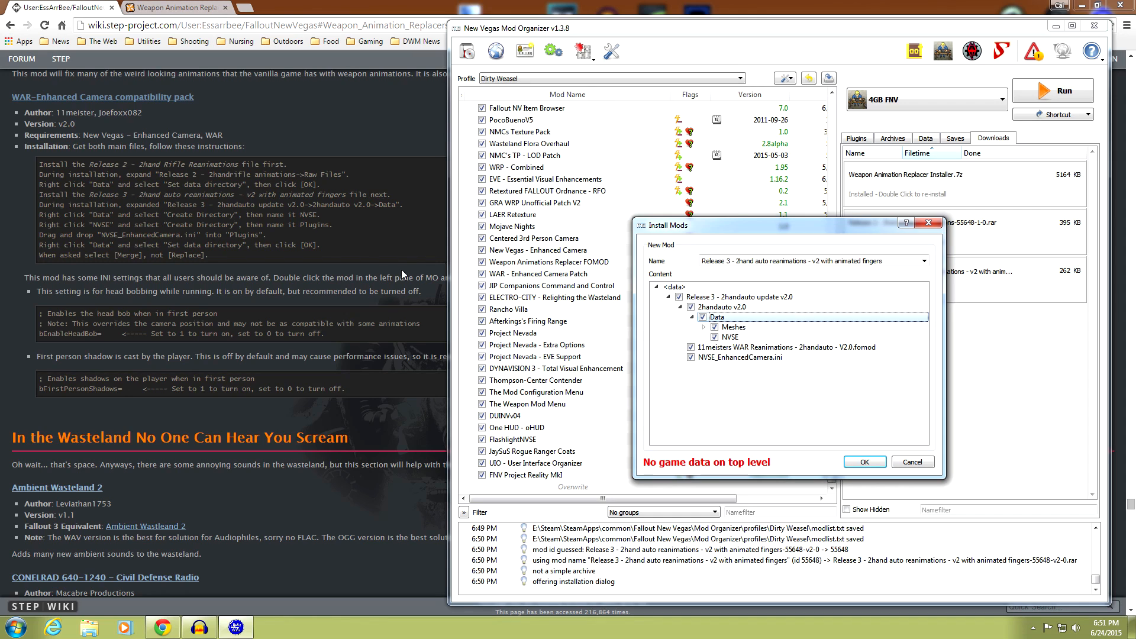
# - Create a directory named Plugins inside the NVSE folder of the archive content
pyautogui.click(733, 337)
pyautogui.rightClick(736, 339)
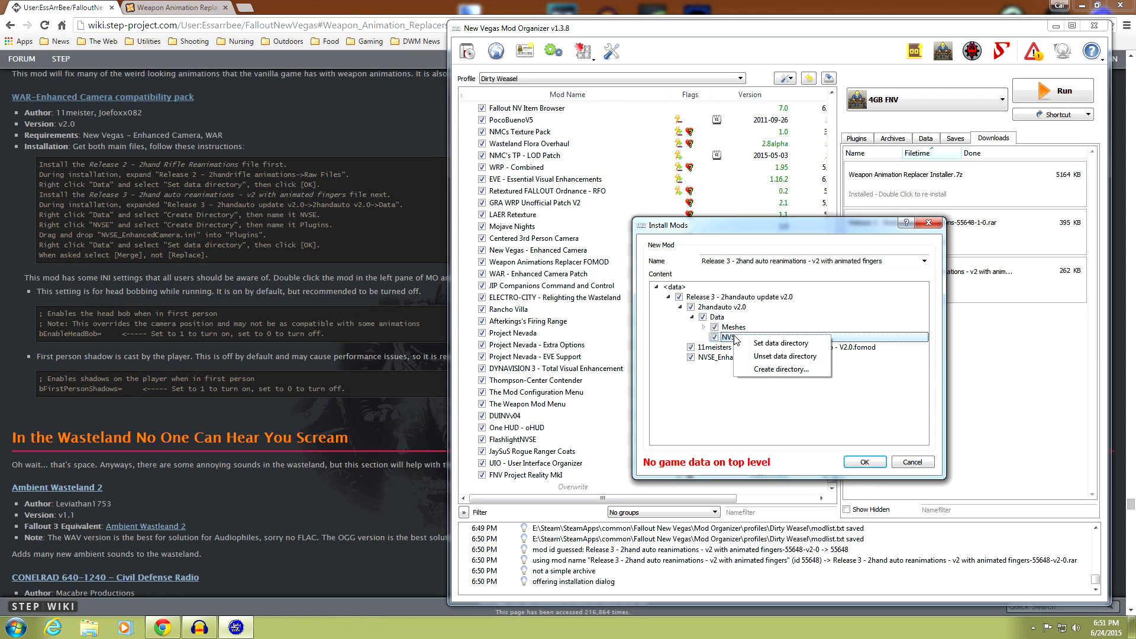
pyautogui.click(755, 369)
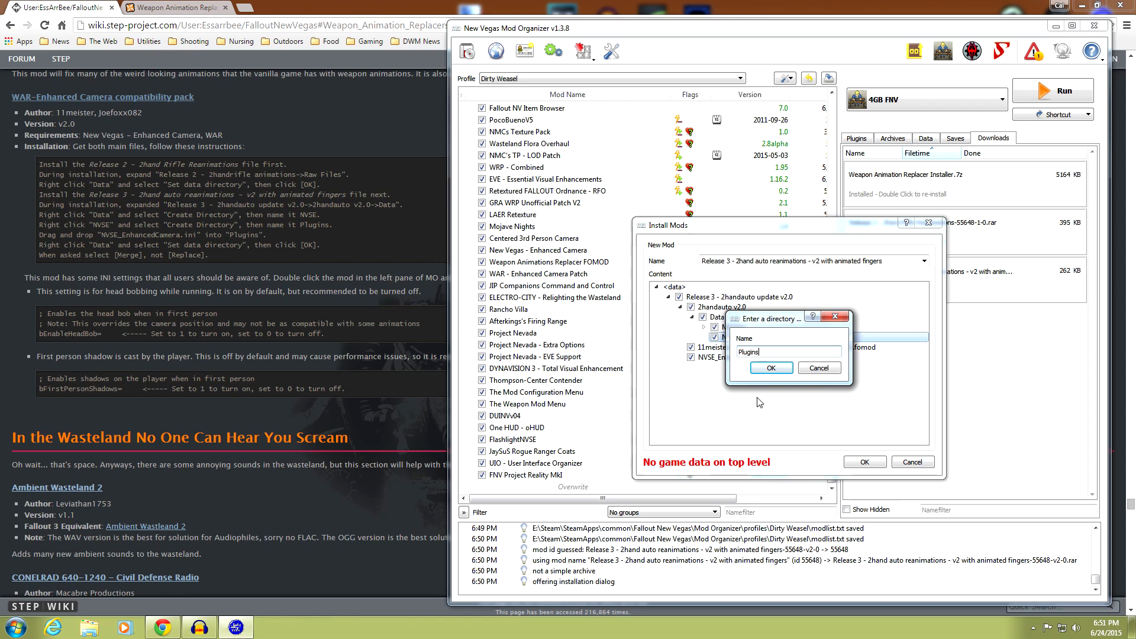
pyautogui.press('Return')
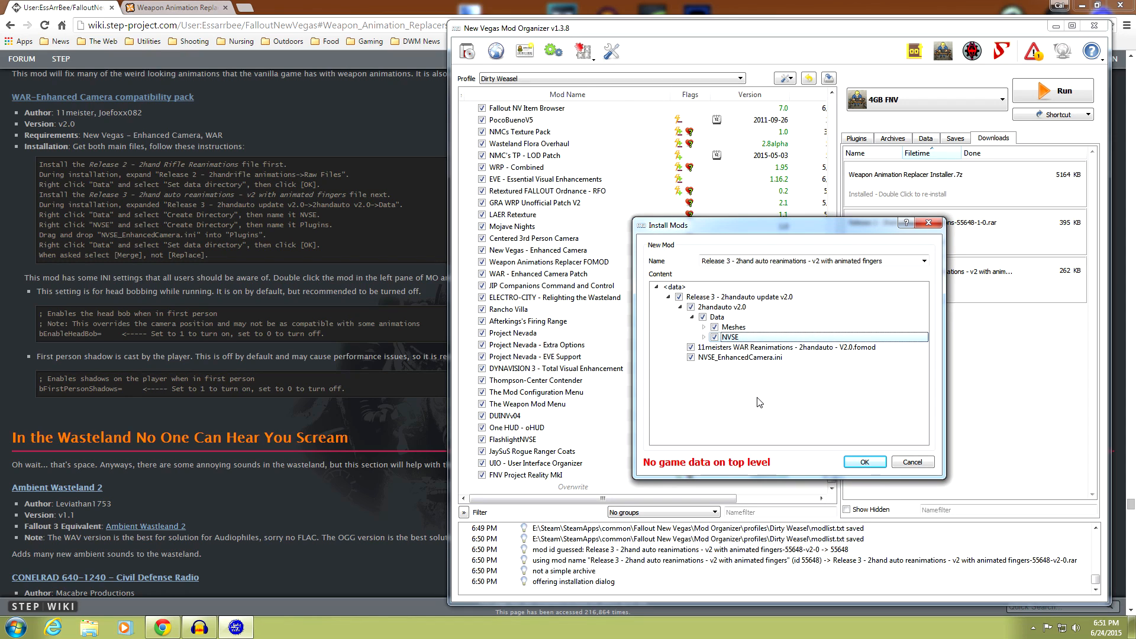
# - Move NVSE_EnhancedCamera.ini into the Plugins folder under NVSE and check that folder's content
pyautogui.click(704, 338)
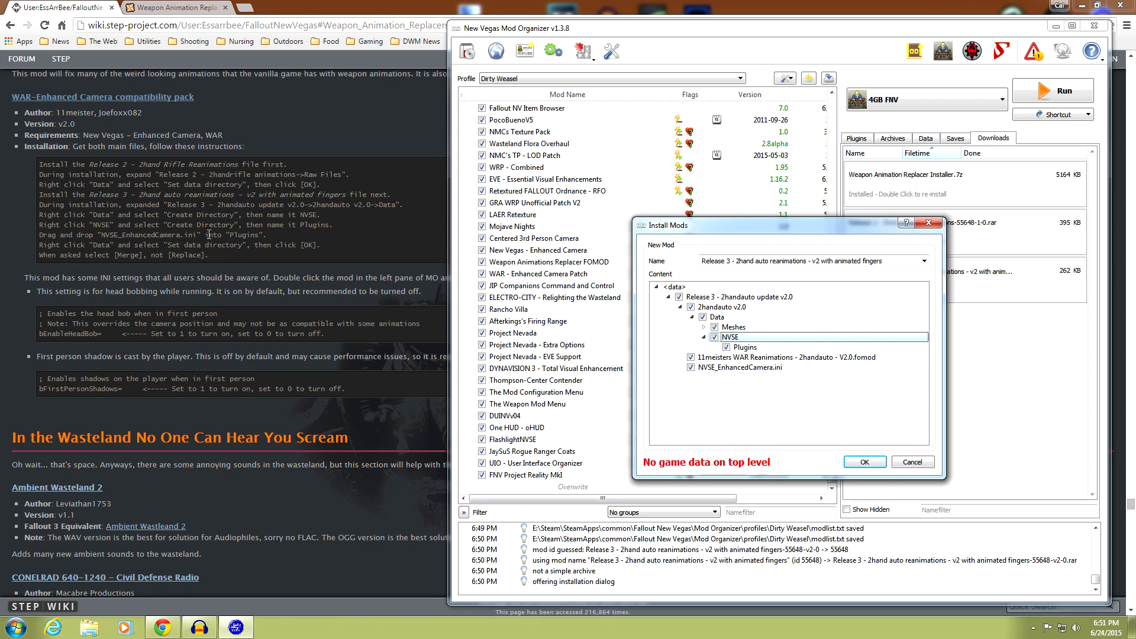
pyautogui.moveTo(740, 368); pyautogui.dragTo(754, 348)
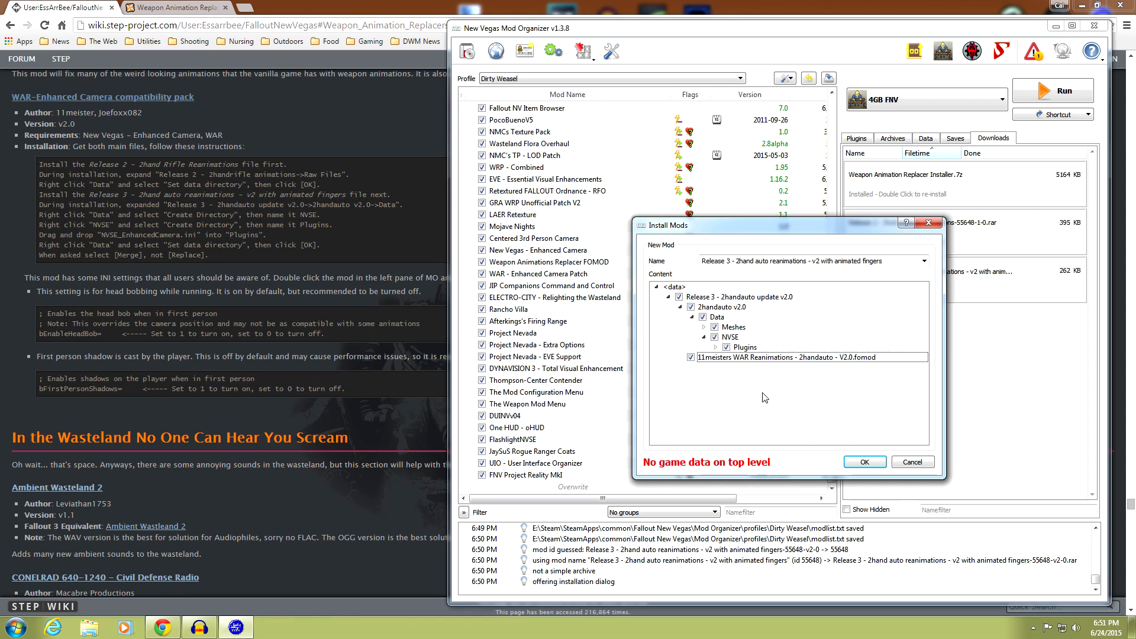
pyautogui.click(715, 347)
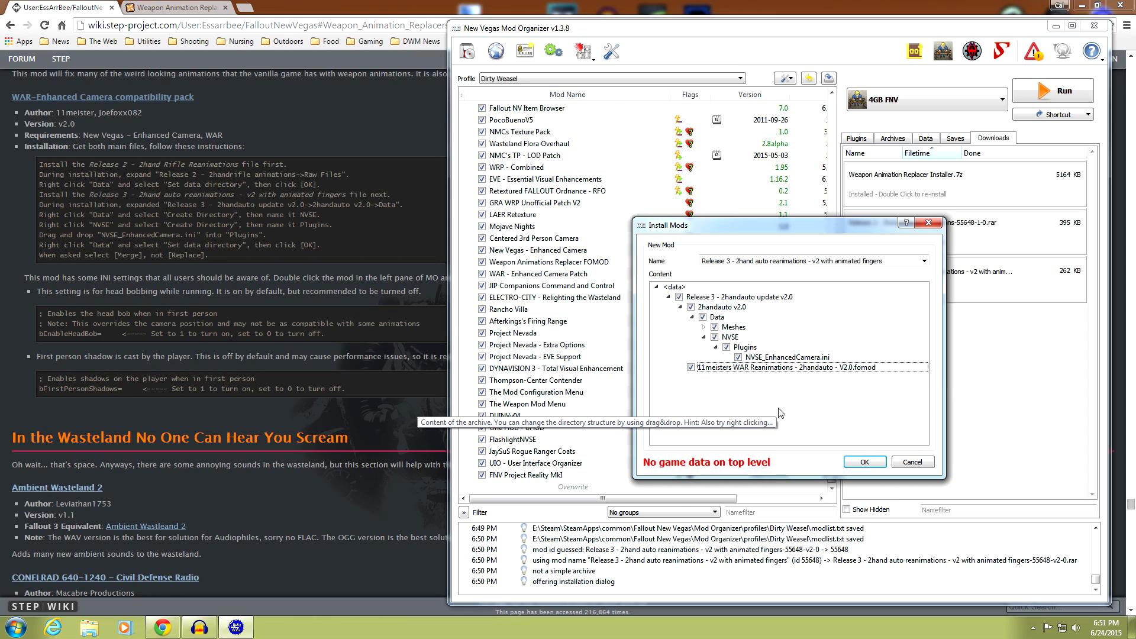
pyautogui.click(715, 348)
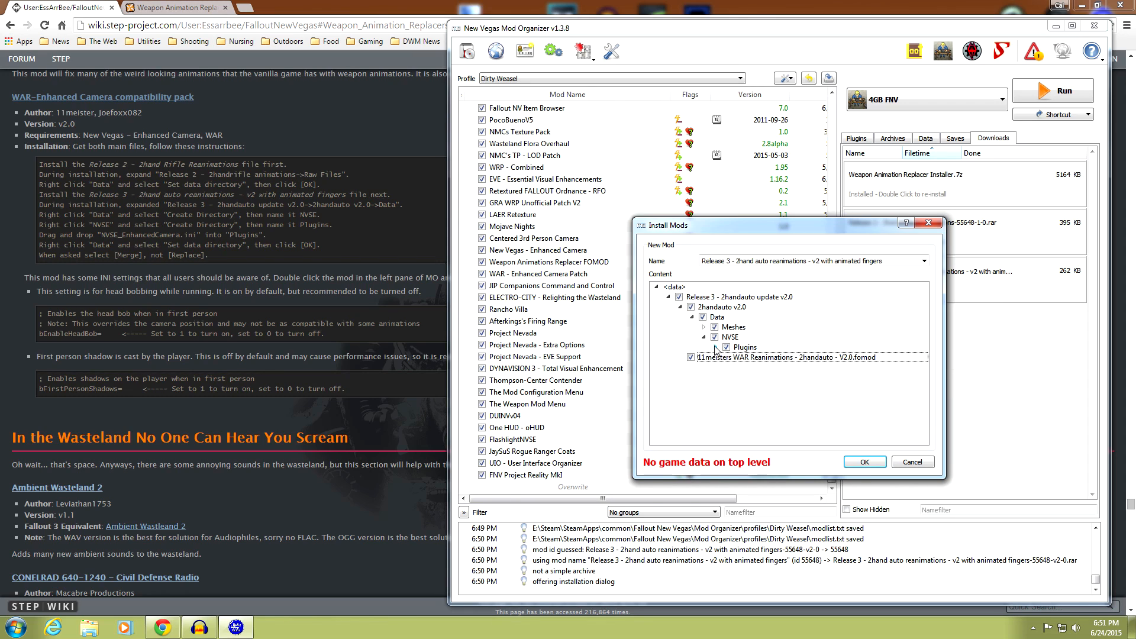
# - Set the Data folder inside 2handauto v2.0 as the data directory of the Release 3 install
pyautogui.click(704, 337)
pyautogui.click(703, 329)
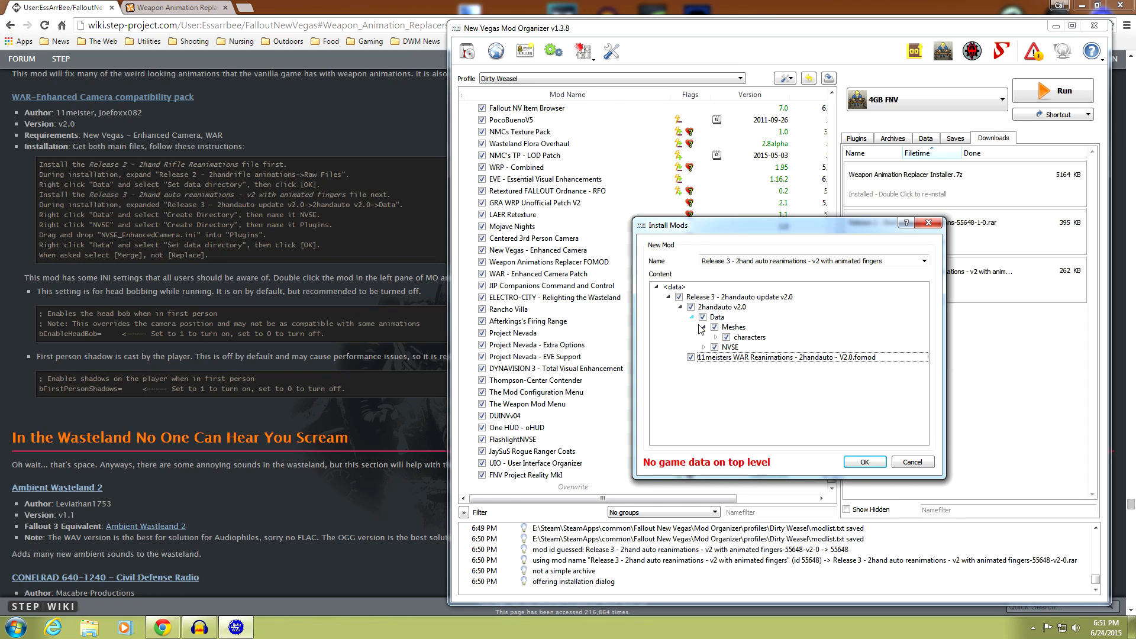
pyautogui.click(704, 329)
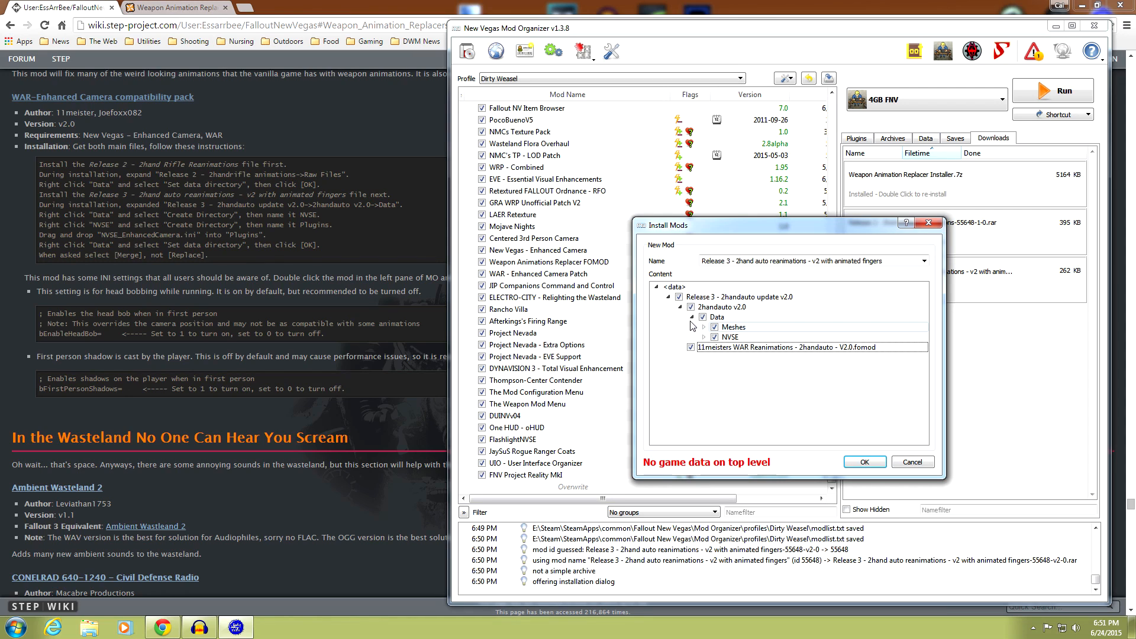
pyautogui.click(691, 317)
pyautogui.click(717, 318)
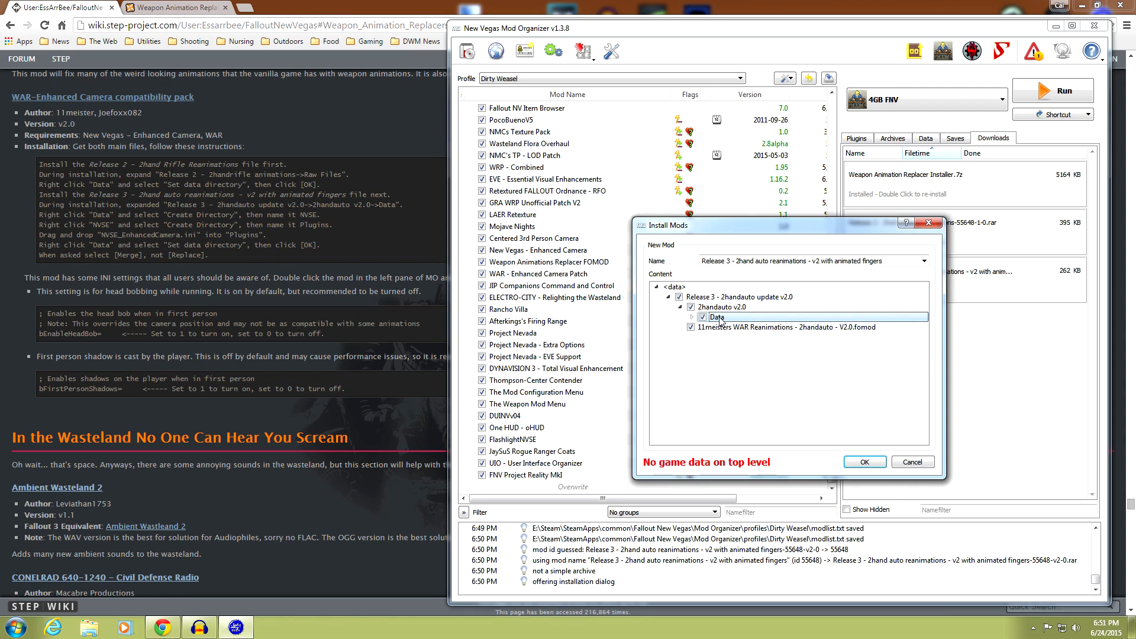
pyautogui.rightClick(781, 320)
pyautogui.click(804, 326)
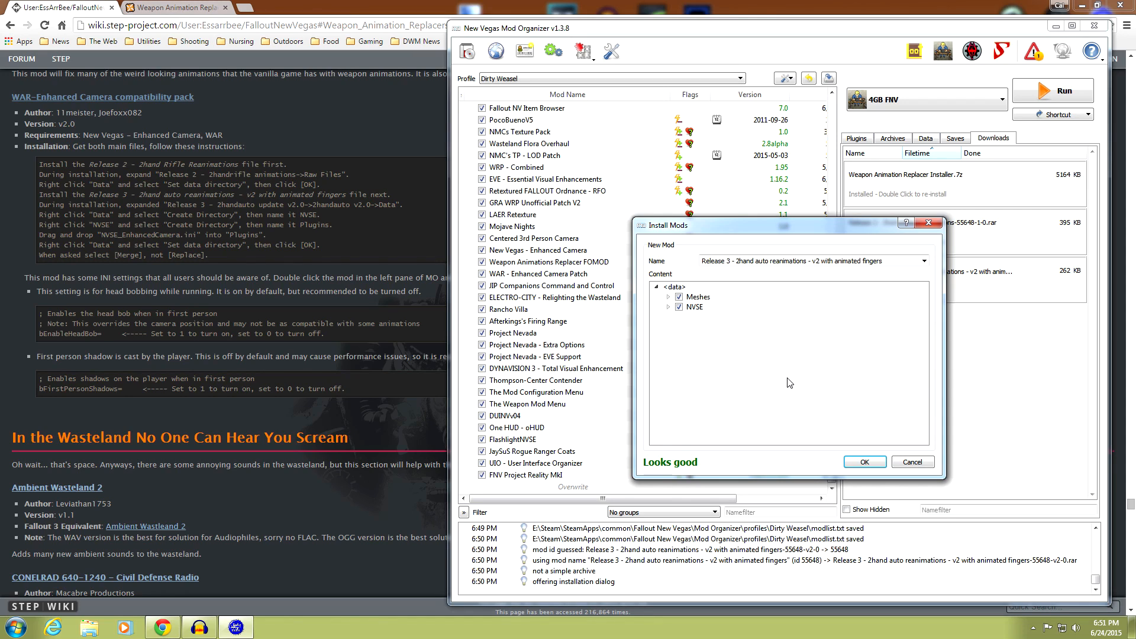
# - Examine the contents of the Meshes and NVSE folders in the restructured archive
pyautogui.click(668, 296)
pyautogui.click(679, 307)
pyautogui.click(692, 317)
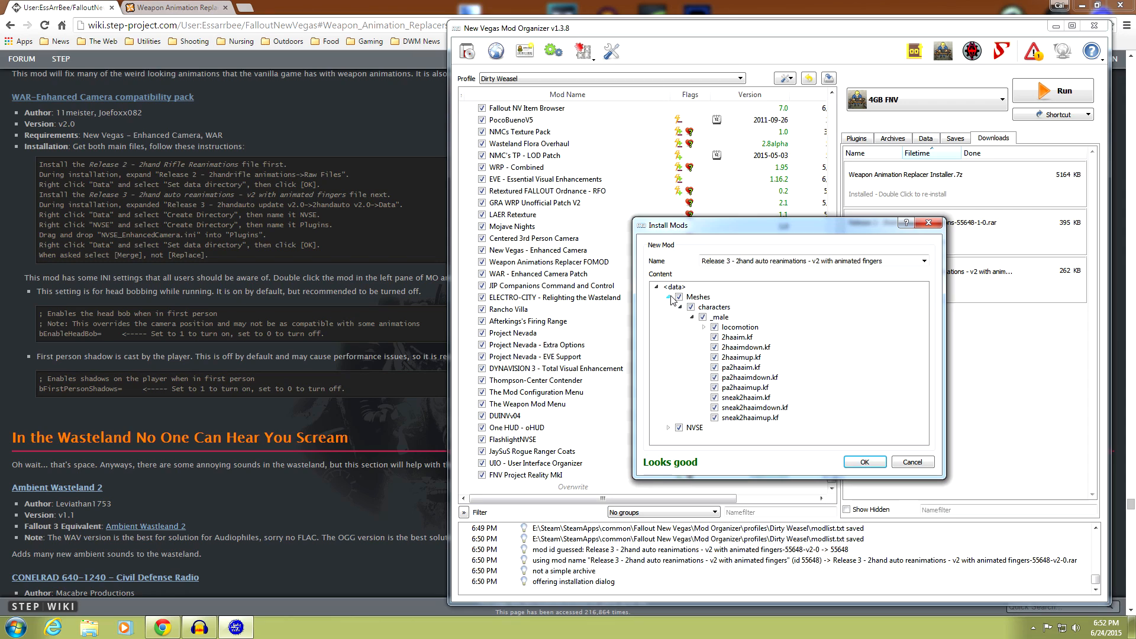
pyautogui.click(668, 296)
pyautogui.click(668, 307)
pyautogui.click(681, 318)
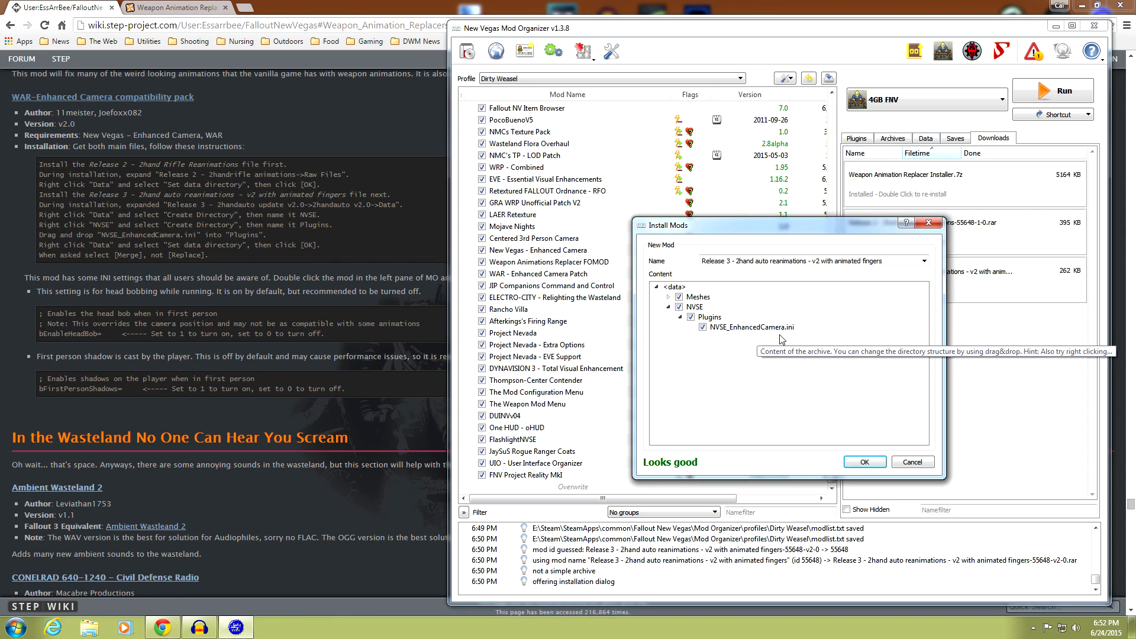
pyautogui.click(681, 318)
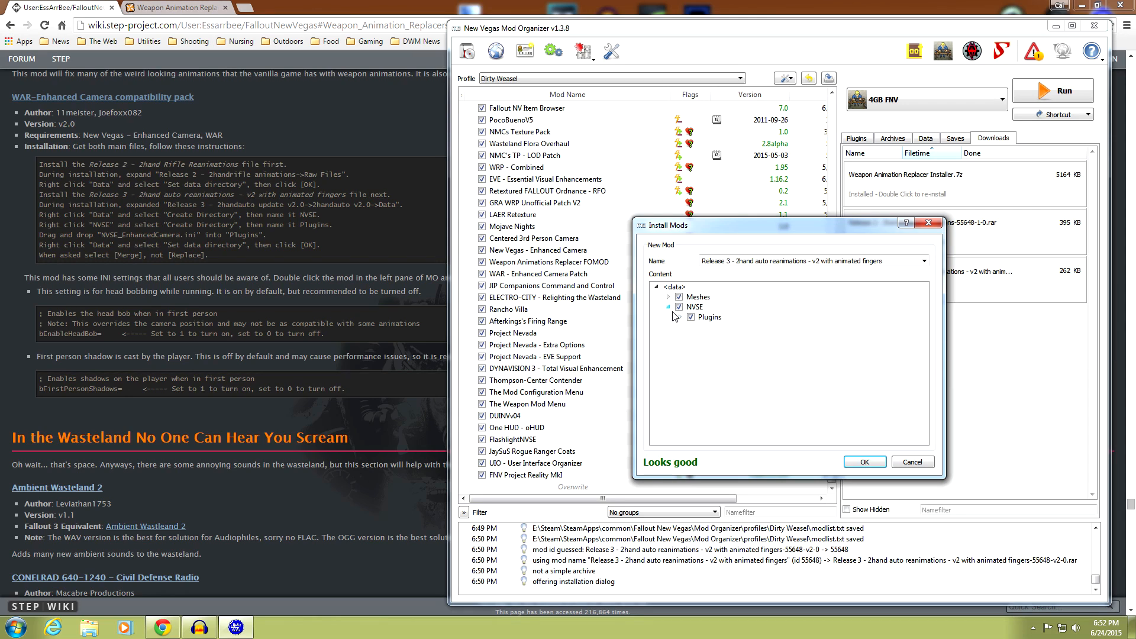
pyautogui.click(668, 306)
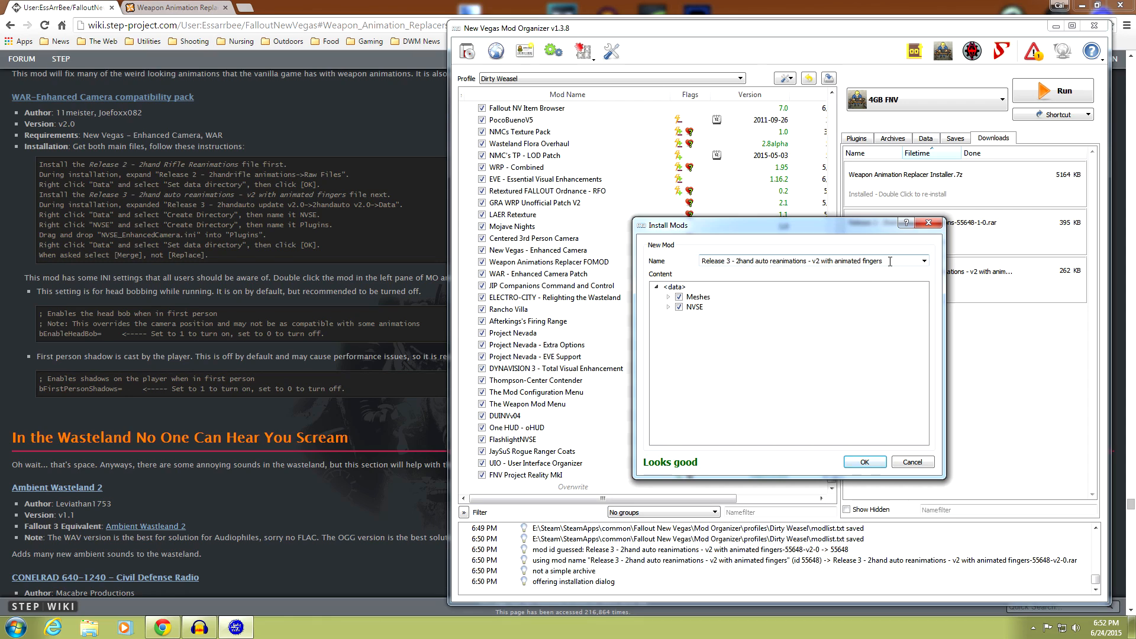
# - Name the install WAR - Enhanced Camera Patch and merge its files into the existing mod of that name
pyautogui.moveTo(890, 262); pyautogui.dragTo(690, 265)
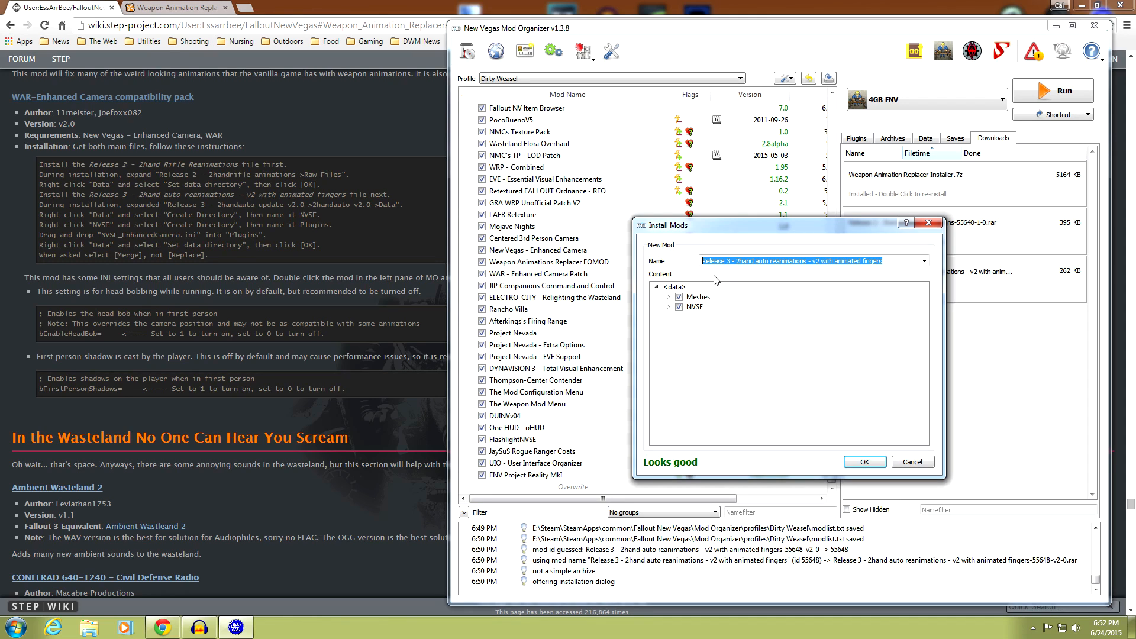
pyautogui.write('AR')
pyautogui.press('BackSpace')
pyautogui.press('BackSpace')
pyautogui.write('WAR - E')
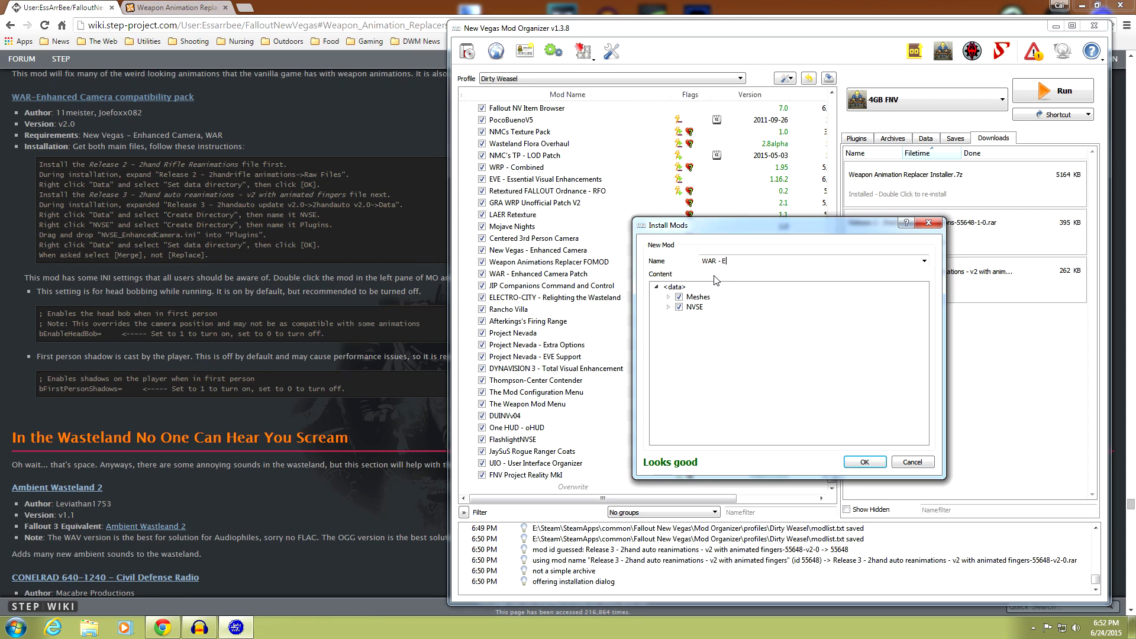
pyautogui.write('nhanced Camera Pat')
pyautogui.press('BackSpace')
pyautogui.click(864, 461)
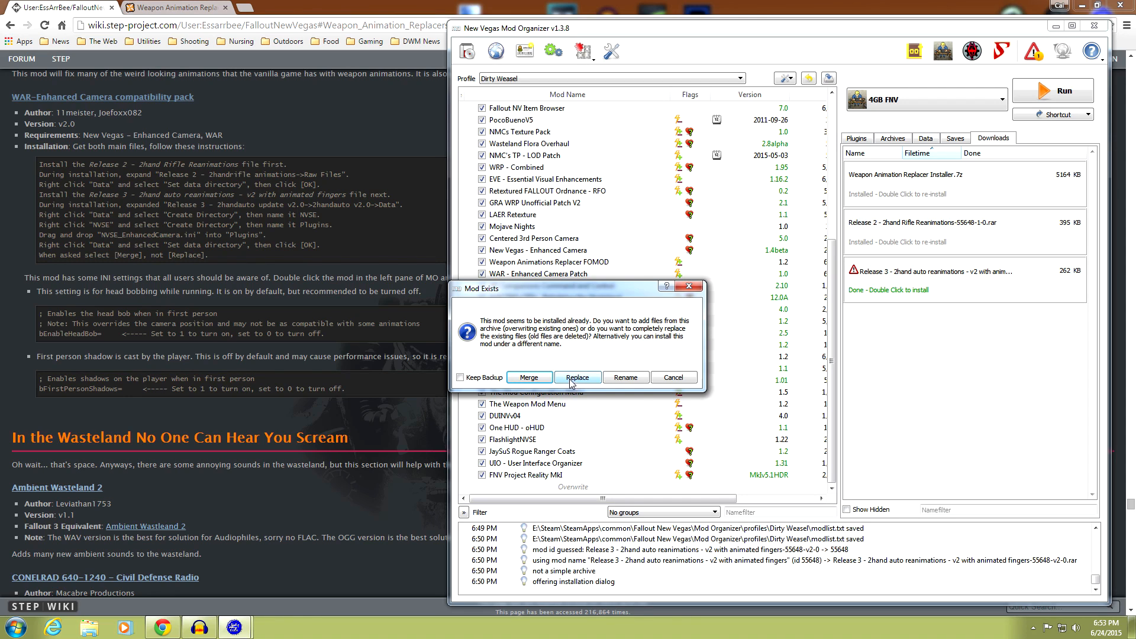
pyautogui.click(535, 380)
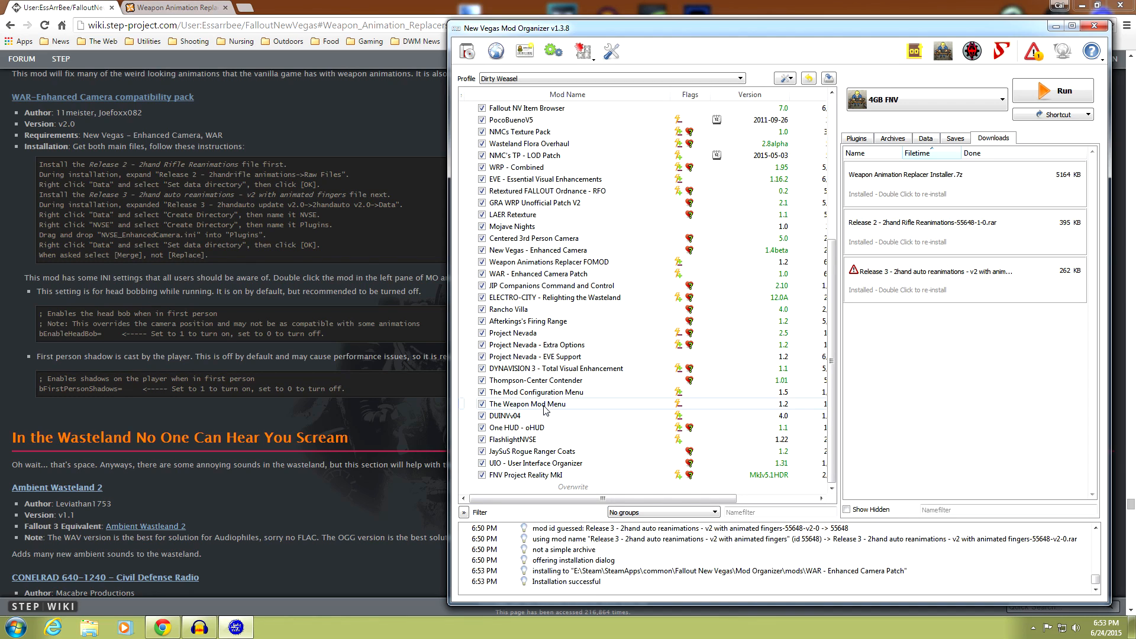
# - Review the file conflicts of the WAR - Enhanced Camera Patch mod and close its information window
pyautogui.doubleClick(522, 276)
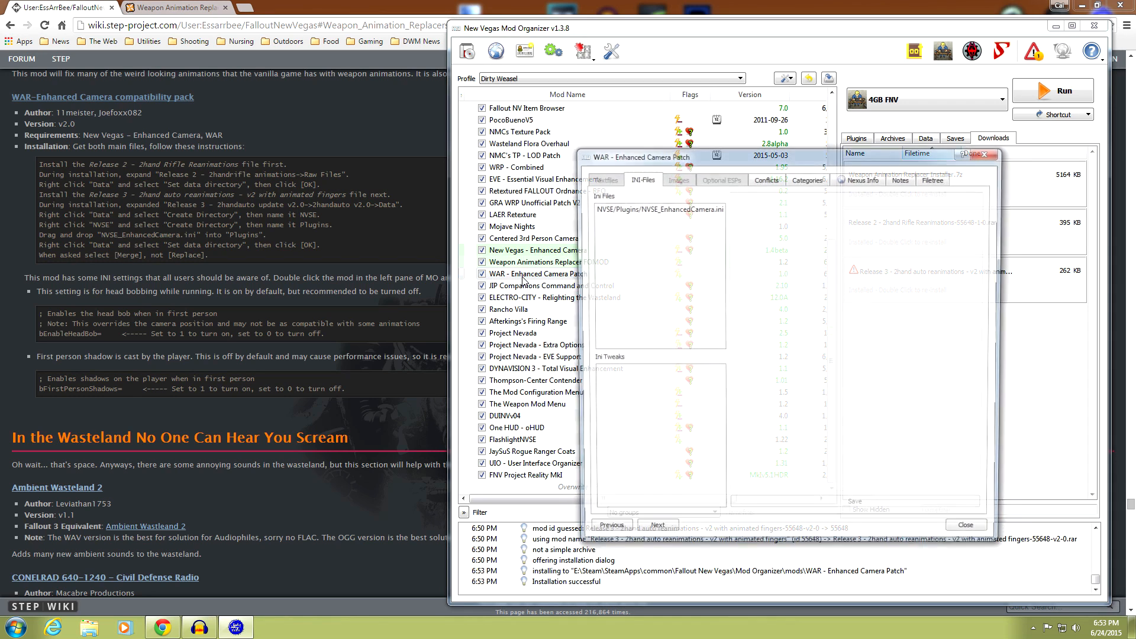
pyautogui.click(774, 179)
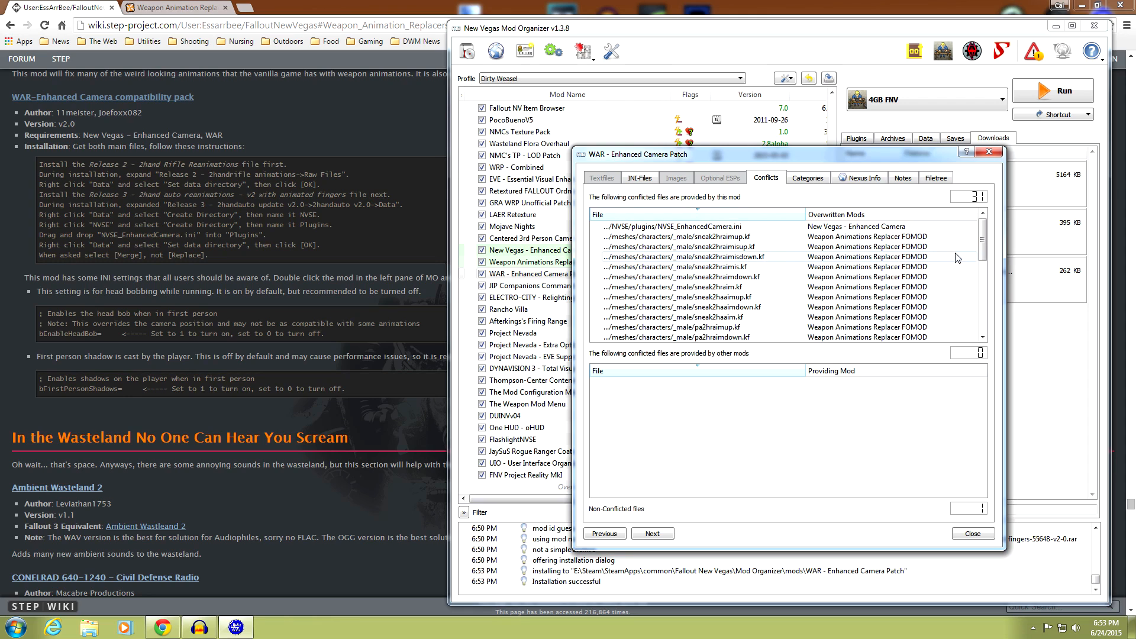
pyautogui.moveTo(981, 237)
pyautogui.mouseDown()
pyautogui.moveTo(983, 285)
pyautogui.moveTo(982, 225)
pyautogui.moveTo(981, 271)
pyautogui.moveTo(981, 241)
pyautogui.mouseUp()
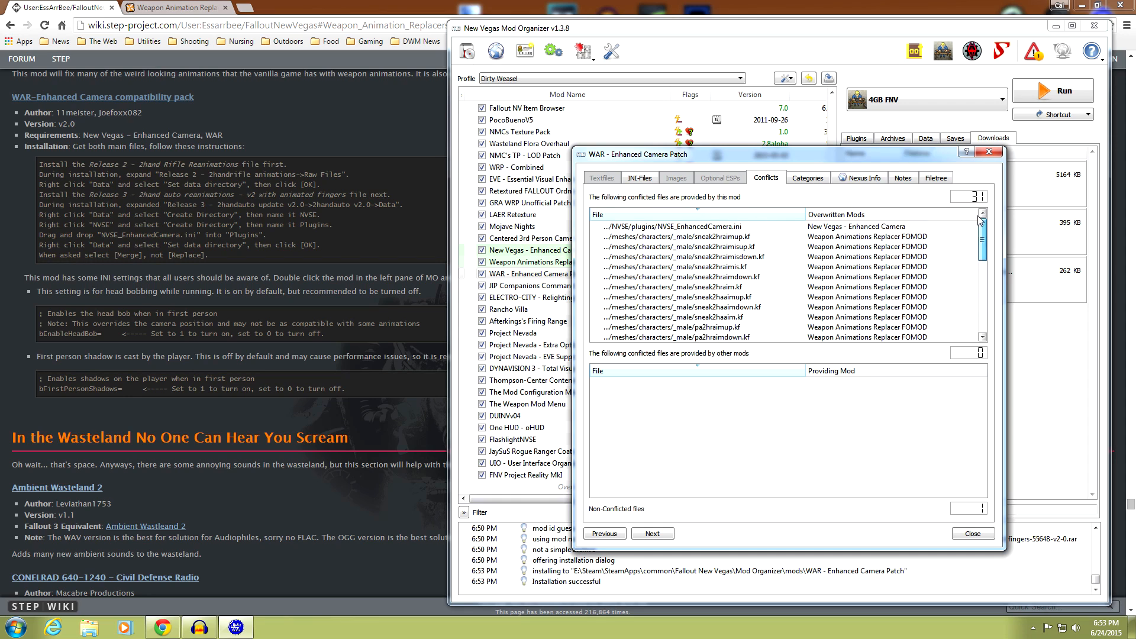
pyautogui.click(988, 155)
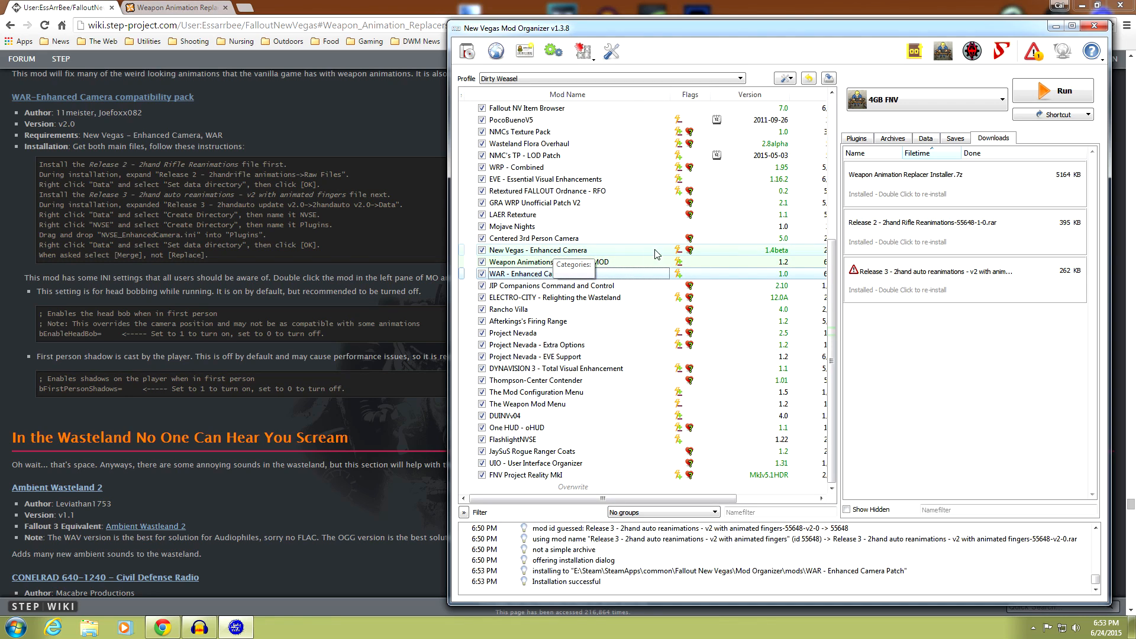
# - Check the conflict highlighting and priority order of the Weapon Animations Replacer FOMOD and WAR - Enhanced Camera Patch mods
pyautogui.click(561, 275)
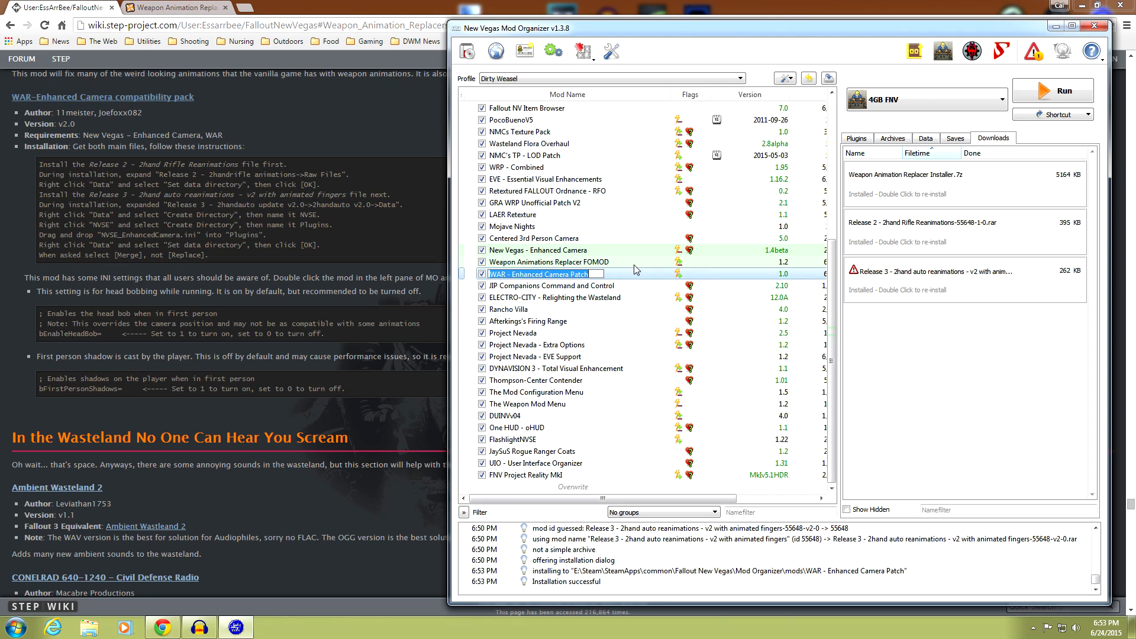
pyautogui.click(594, 262)
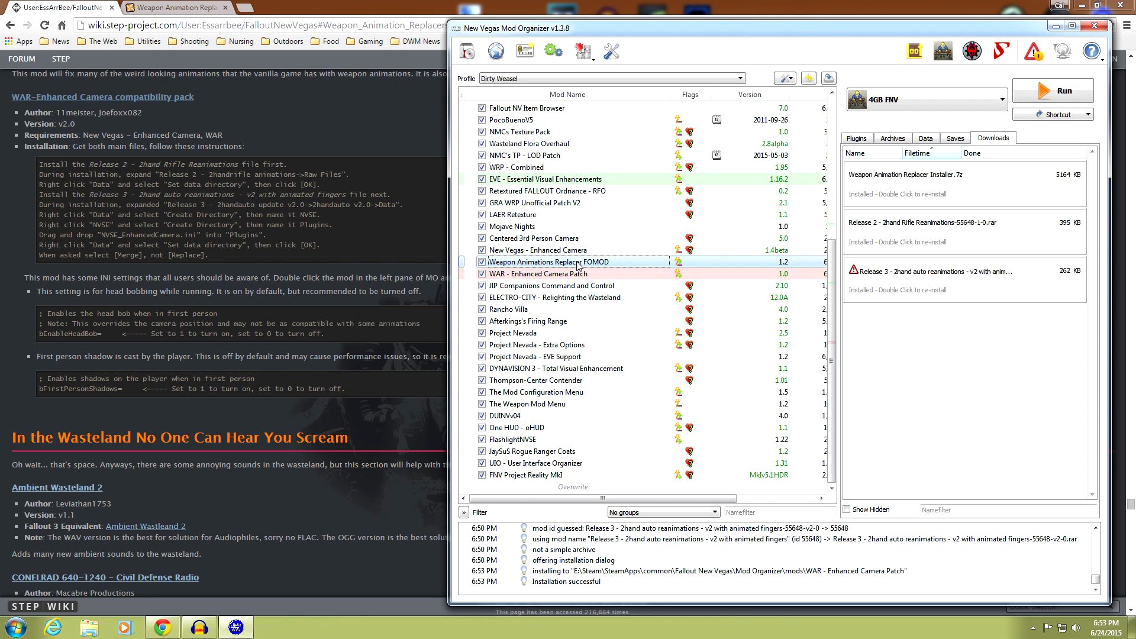
pyautogui.press('Up')
pyautogui.click(609, 274)
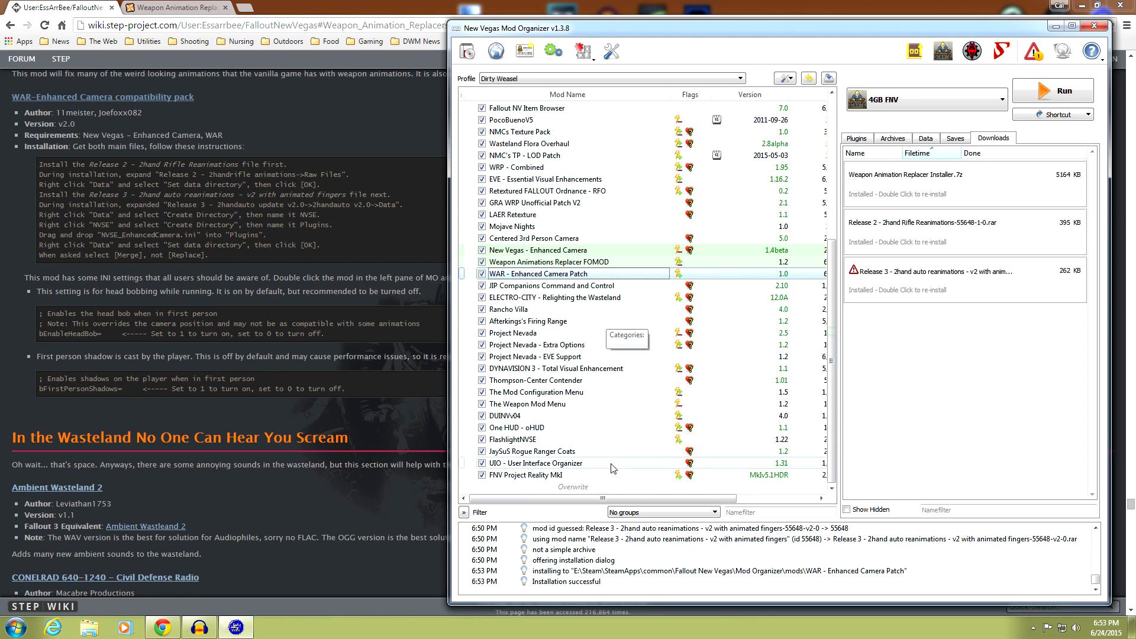
pyautogui.moveTo(449, 447); pyautogui.dragTo(95, 446)
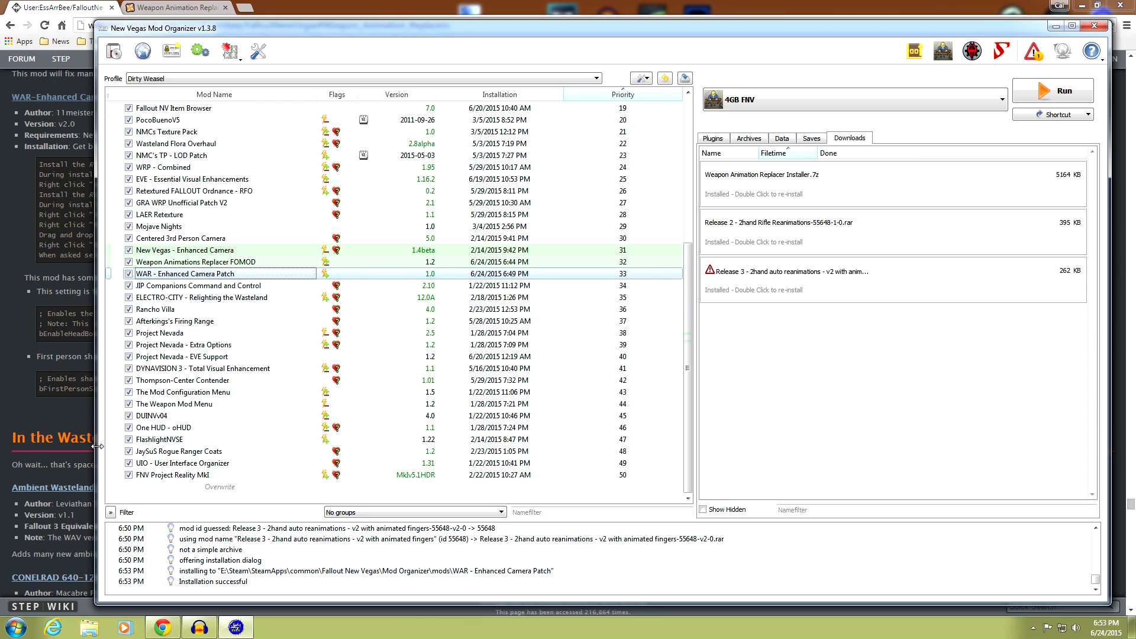
# - Remove the three installed archives from the downloads view without deleting them, and minimize the browser window
pyautogui.rightClick(786, 296)
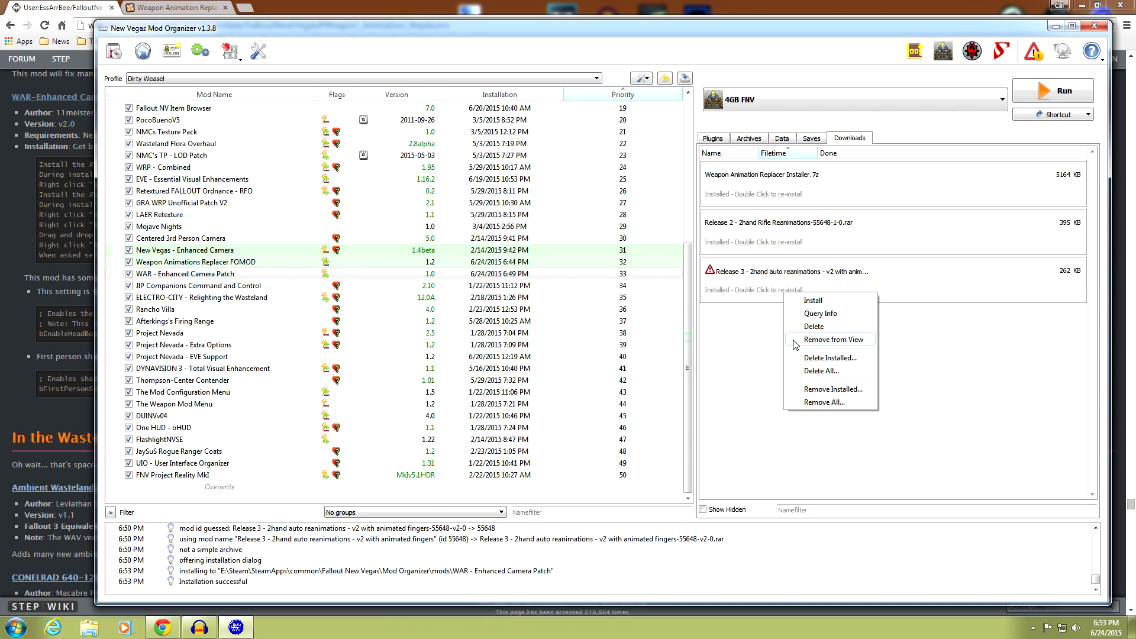
pyautogui.click(799, 340)
pyautogui.rightClick(767, 248)
pyautogui.click(791, 279)
pyautogui.rightClick(761, 204)
pyautogui.click(792, 237)
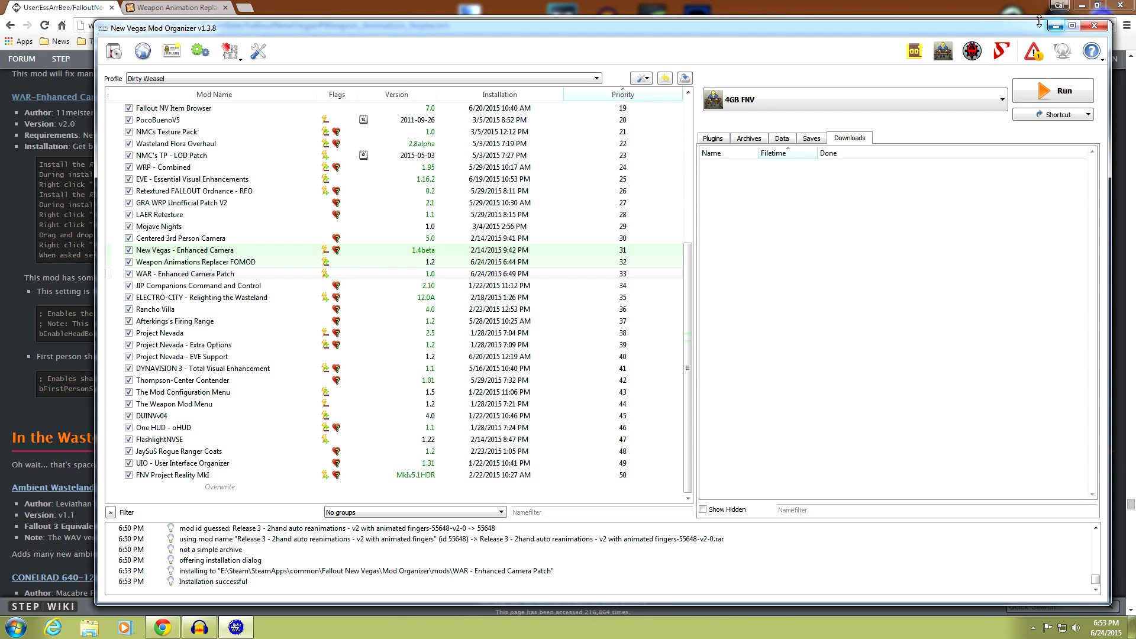
pyautogui.click(1082, 6)
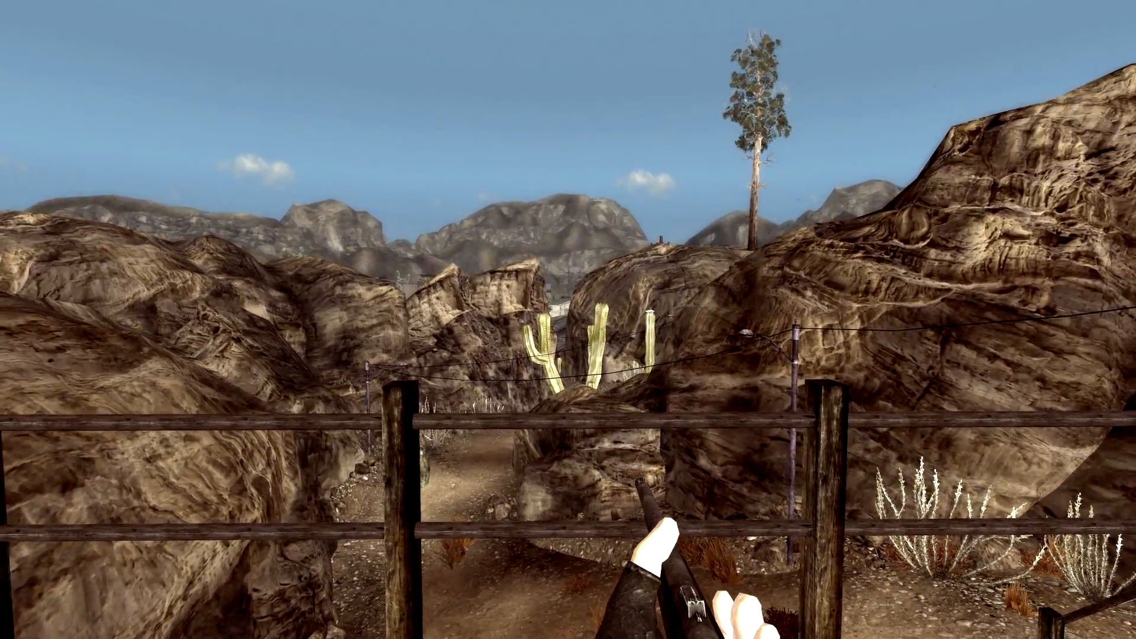
pyautogui.press('f')
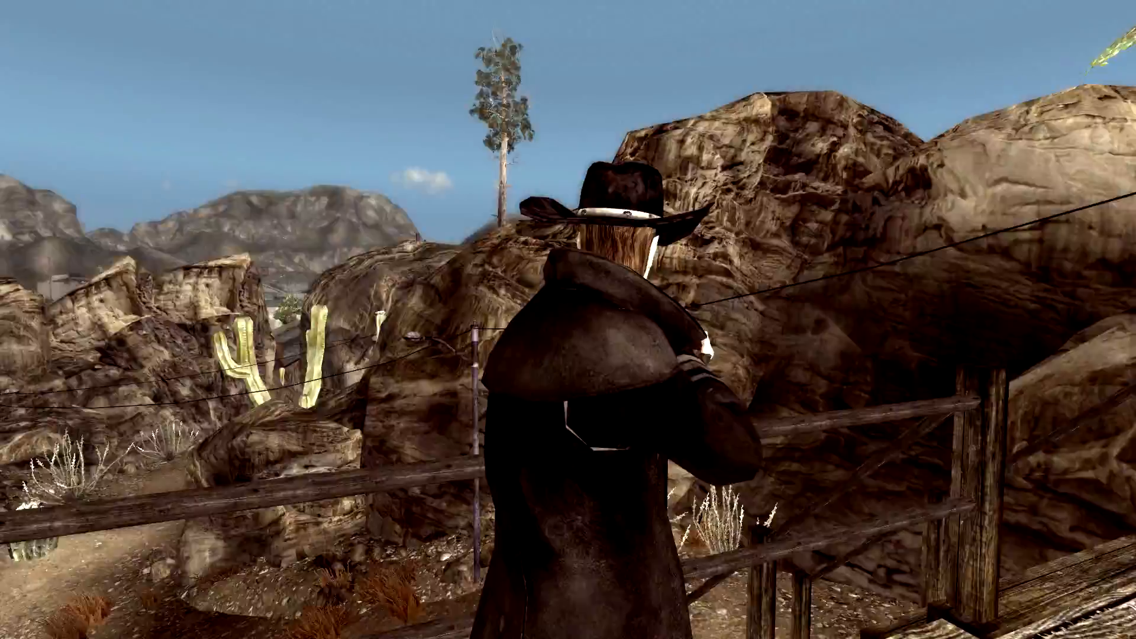
pyautogui.press('f')
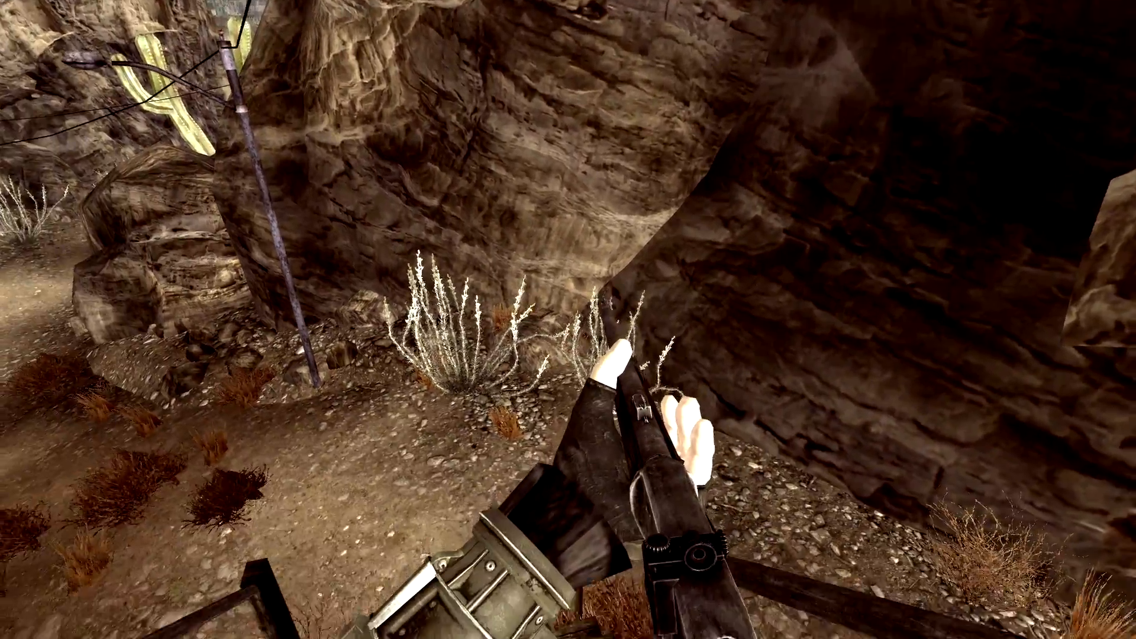
pyautogui.press('w')
pyautogui.press('w')
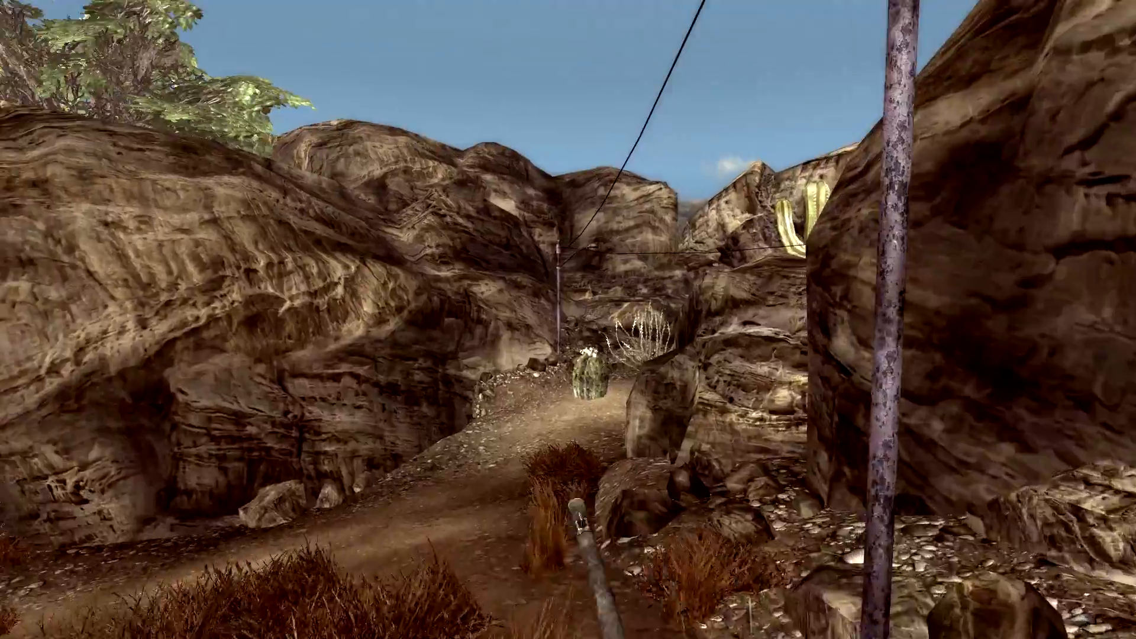
pyautogui.press('w')
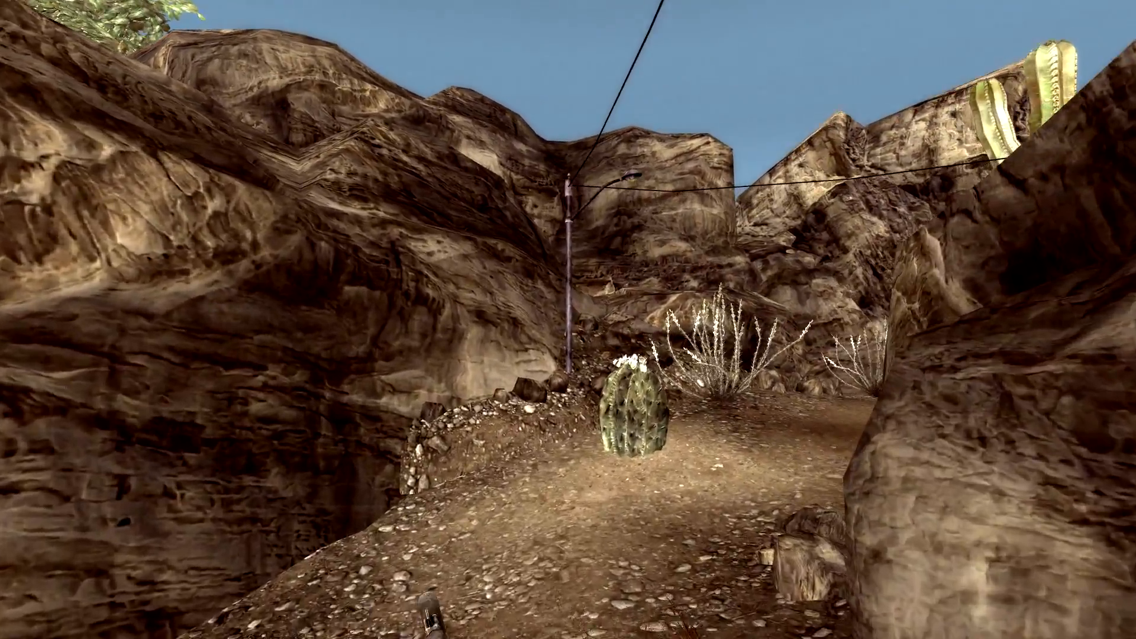
pyautogui.press('w')
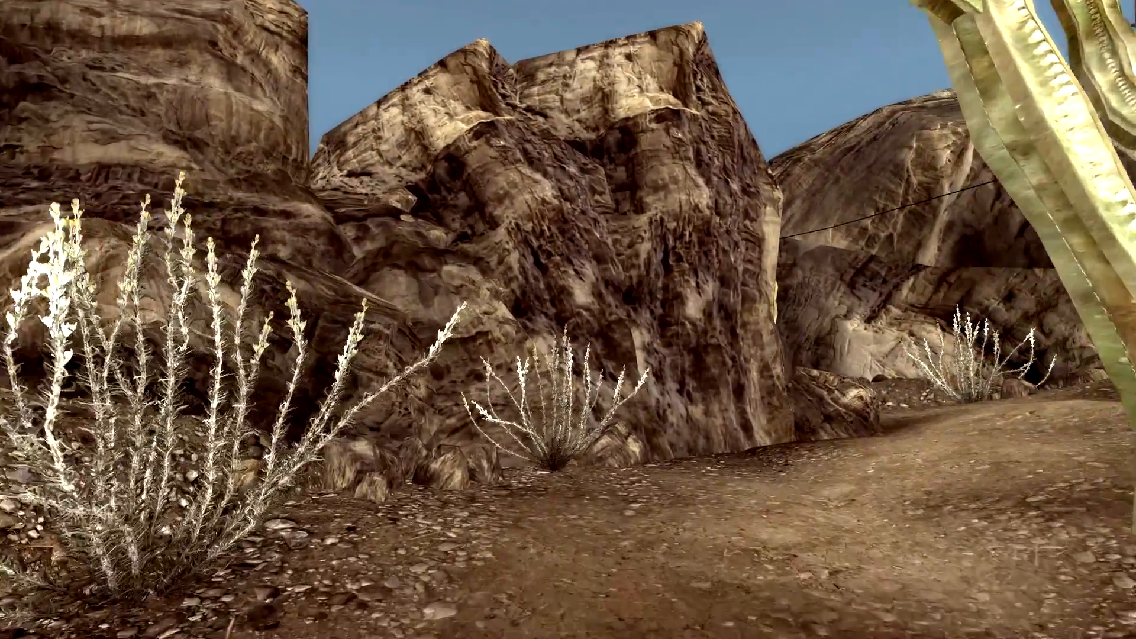
pyautogui.press('w')
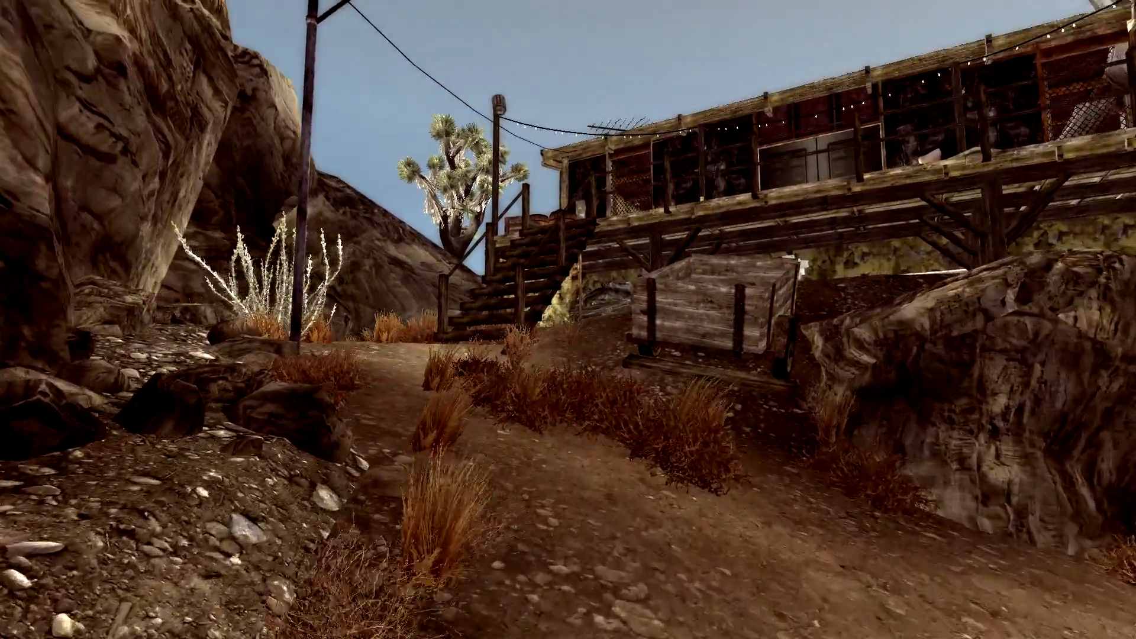
pyautogui.press('w')
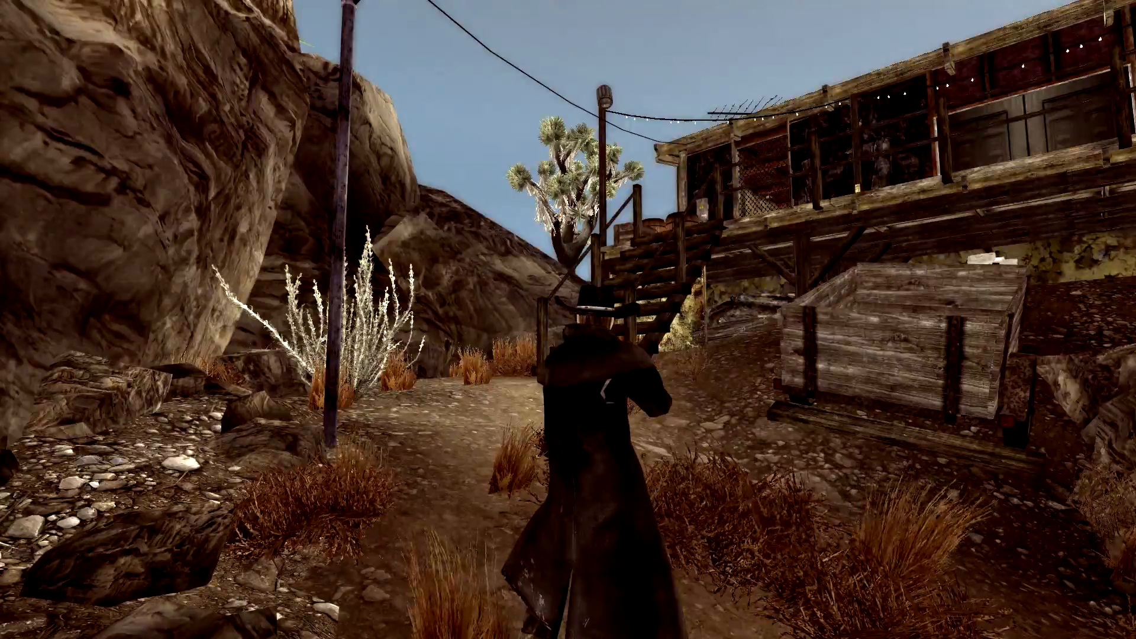
pyautogui.press('w')
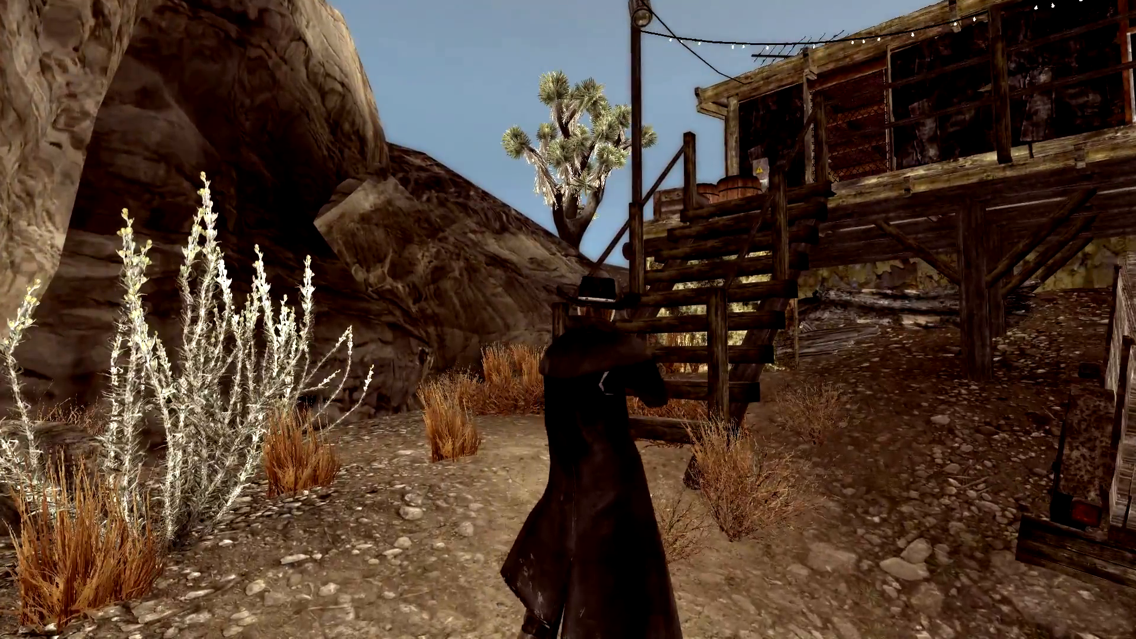
pyautogui.press('w')
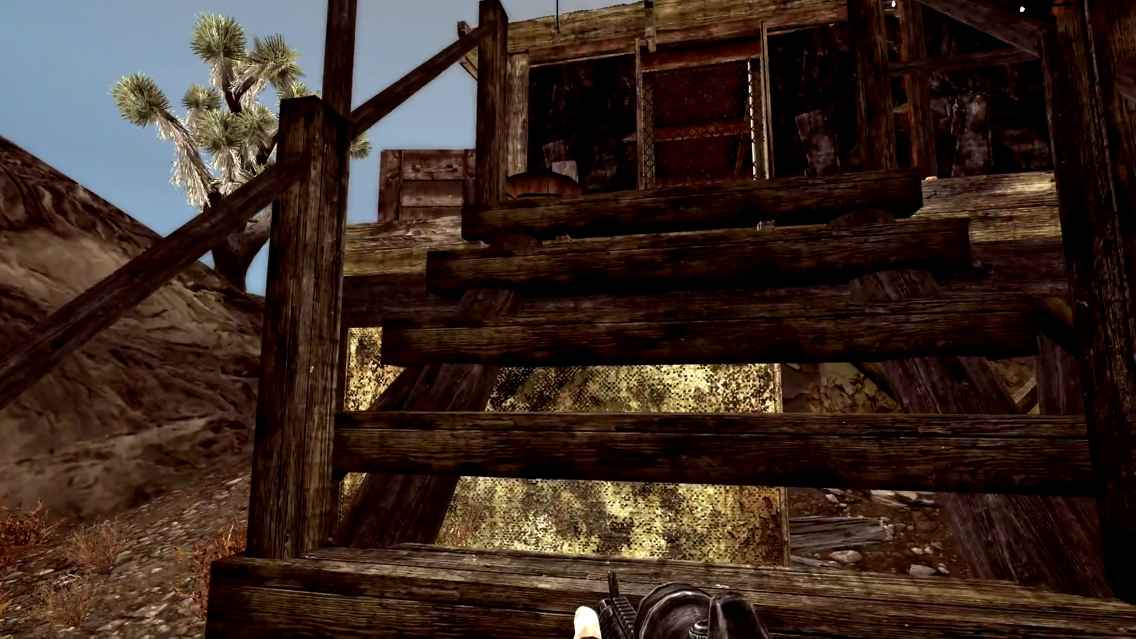
pyautogui.press('w')
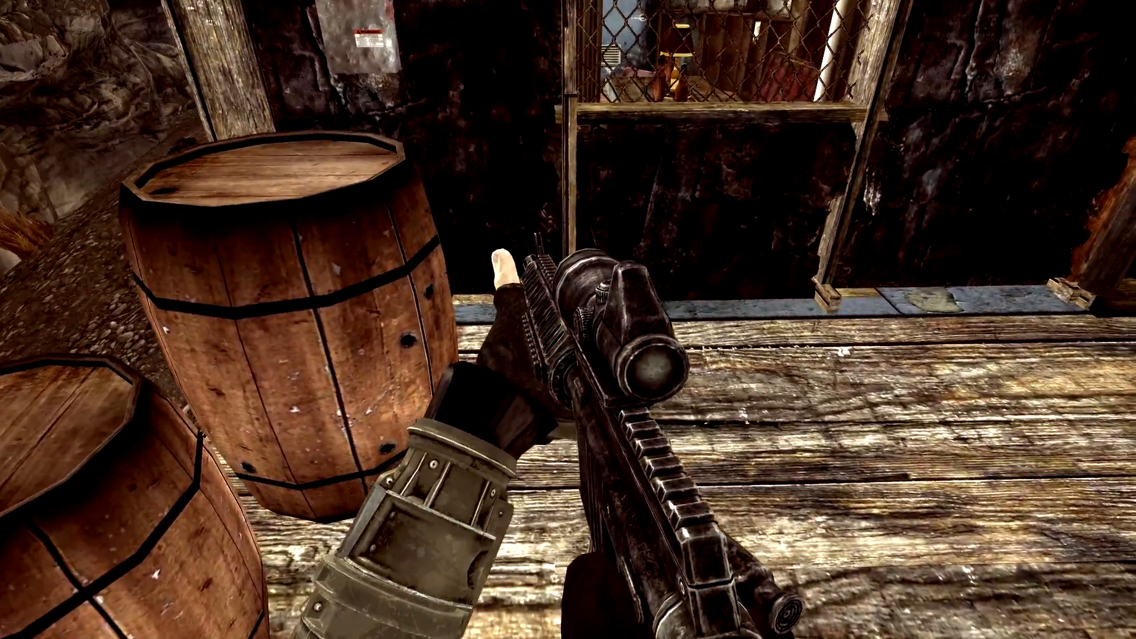
pyautogui.press('r')
pyautogui.press('w')
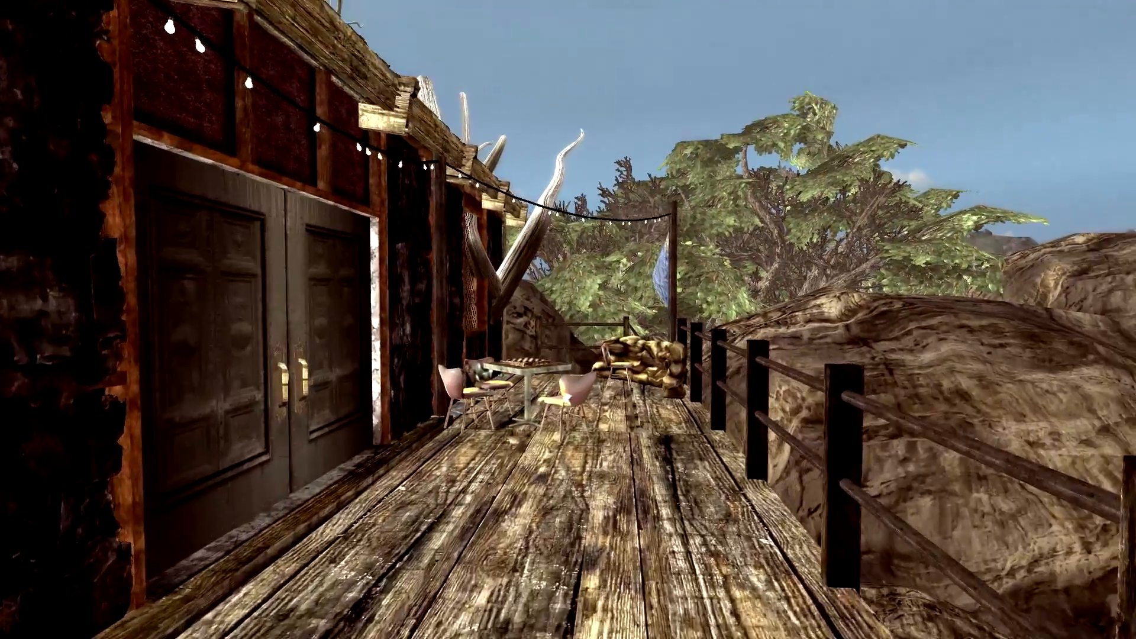
pyautogui.press('w')
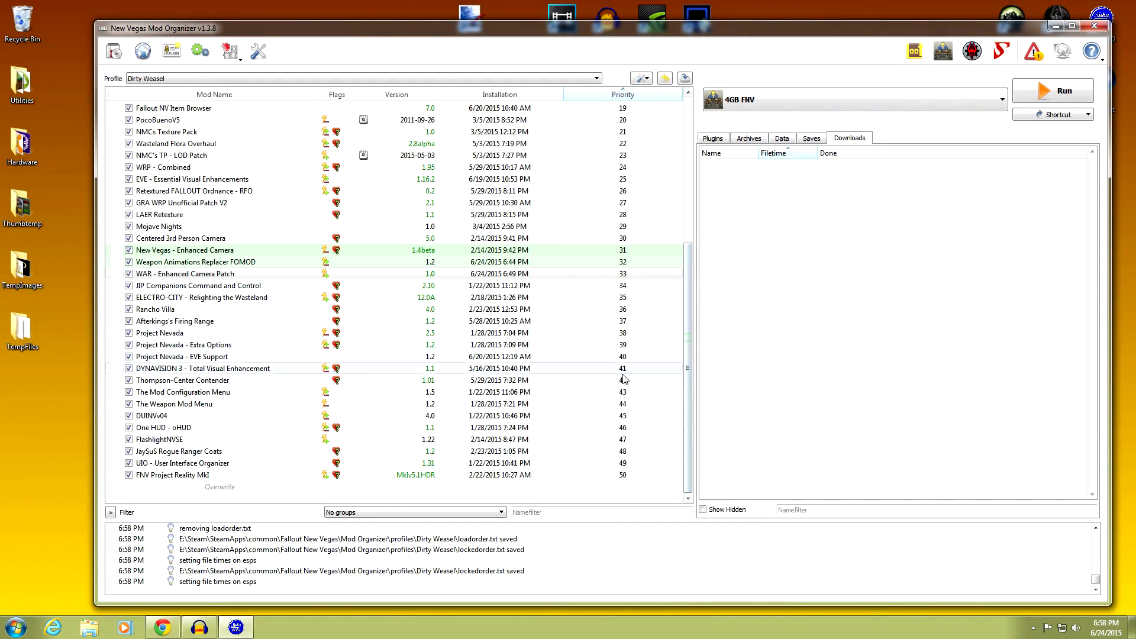
# - Restore the STEP guide in the browser and narrow the Mod Organizer window so the instructions stay readable beside it
pyautogui.moveTo(162, 627)
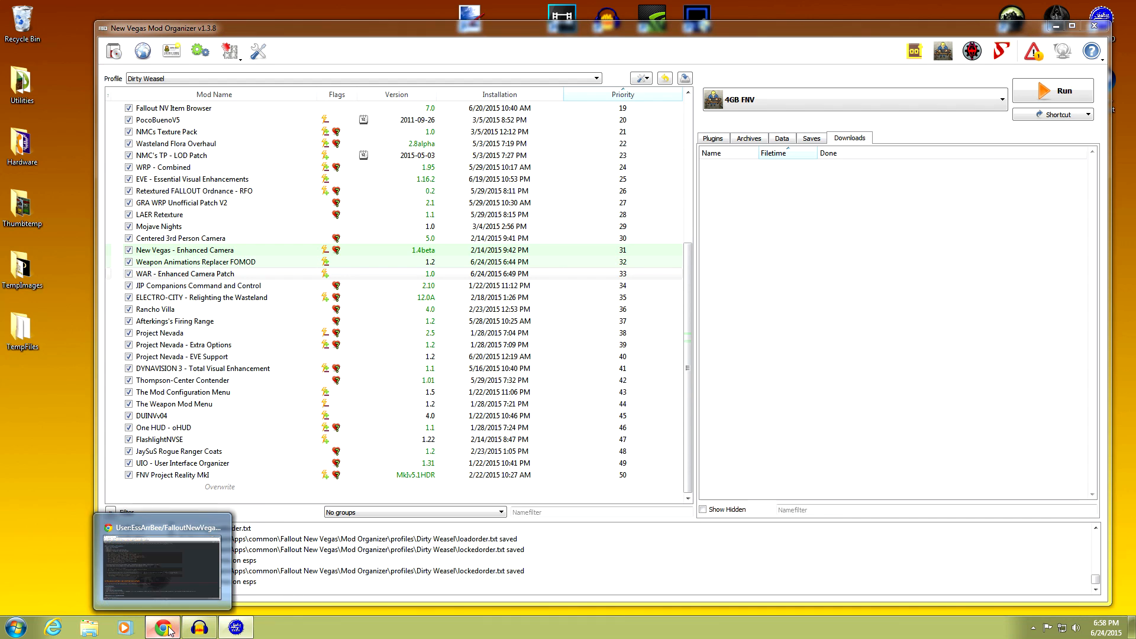
pyautogui.click(184, 526)
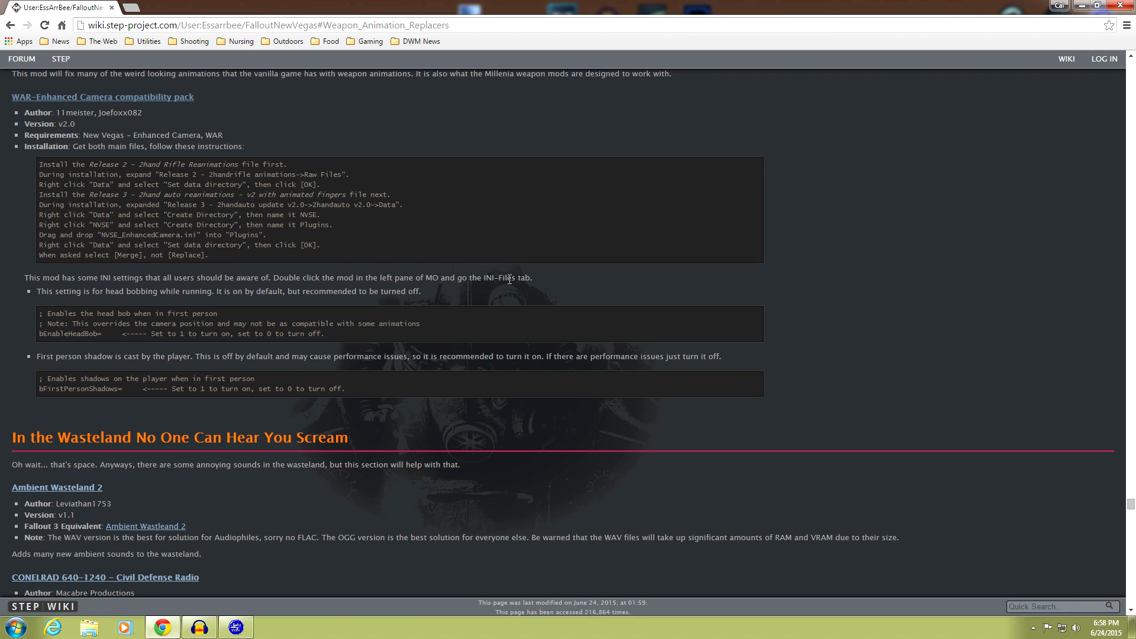
pyautogui.click(235, 627)
pyautogui.moveTo(90, 353); pyautogui.dragTo(479, 352)
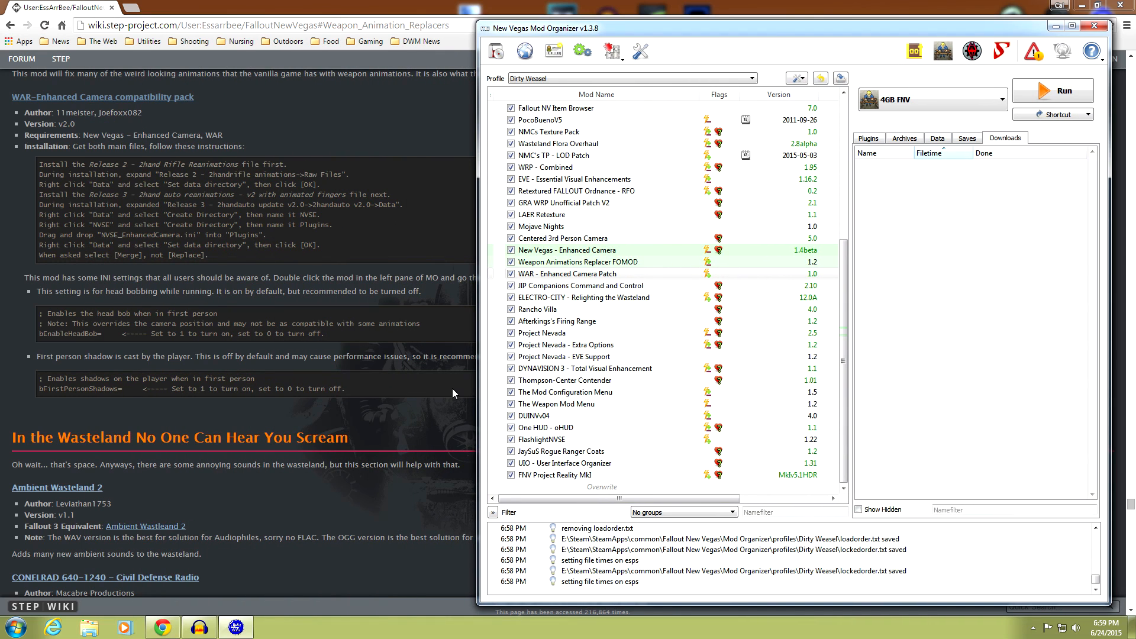
# - Set bEnableHeadBob to 0 in NVSE_EnhancedCamera.ini of the WAR - Enhanced Camera Patch mod and save the file
pyautogui.doubleClick(588, 274)
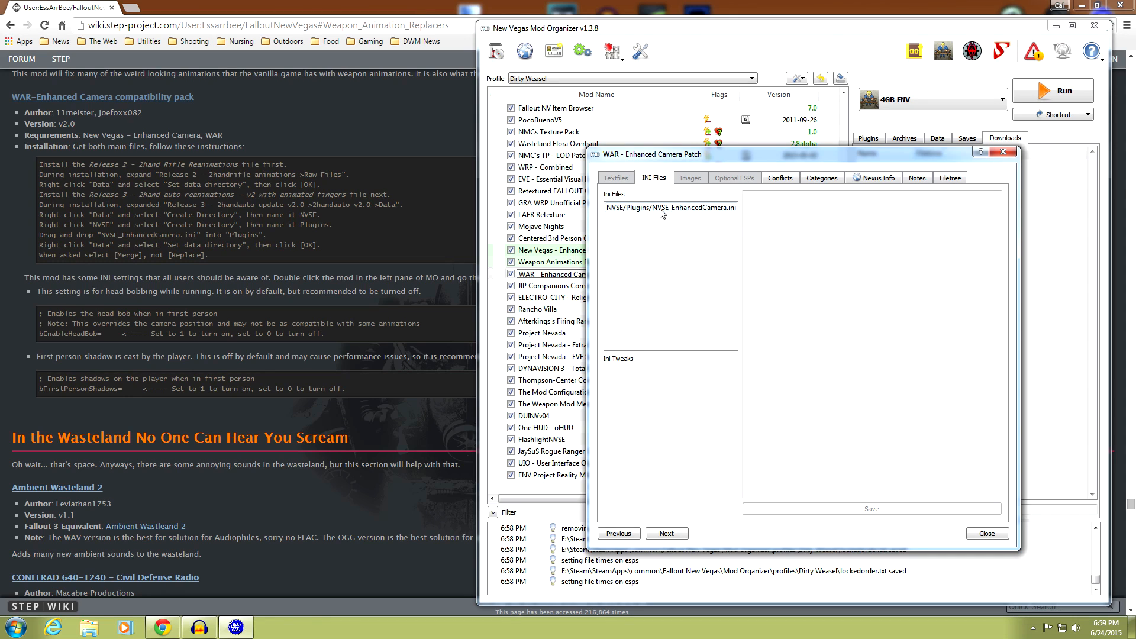
pyautogui.click(662, 212)
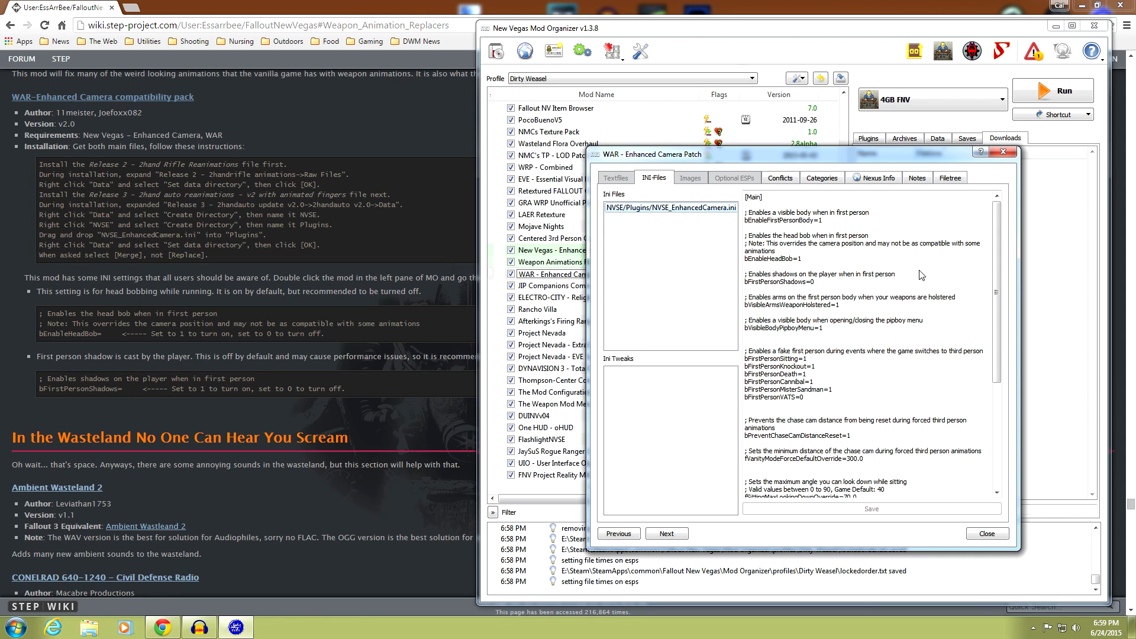
pyautogui.moveTo(996, 229)
pyautogui.mouseDown()
pyautogui.moveTo(1004, 343)
pyautogui.moveTo(1004, 231)
pyautogui.mouseUp()
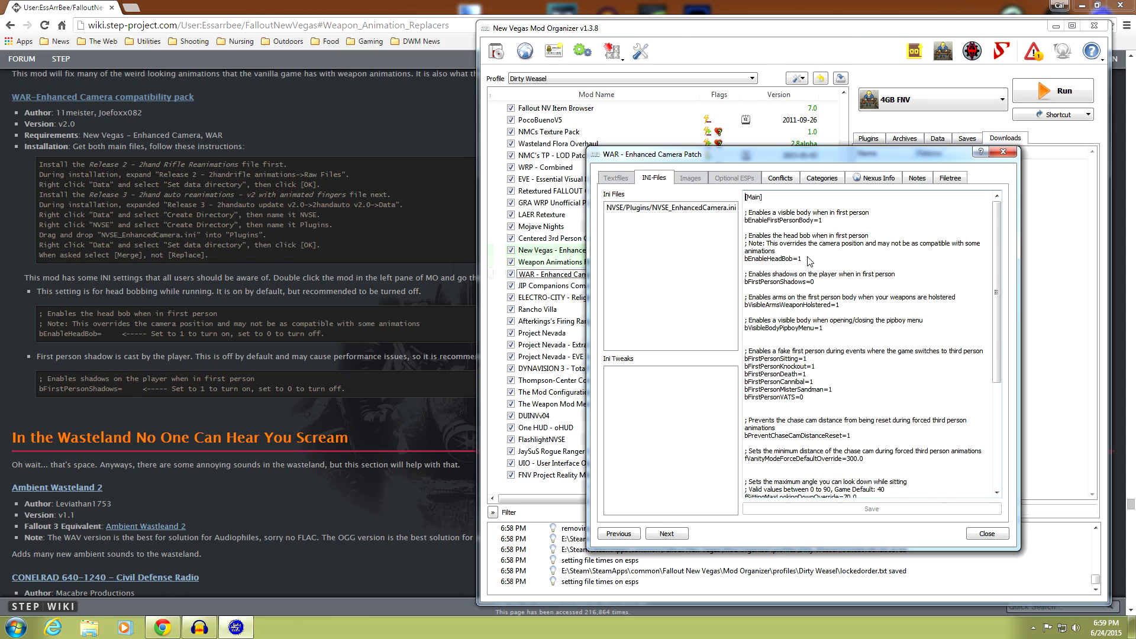
pyautogui.moveTo(812, 262); pyautogui.dragTo(745, 260)
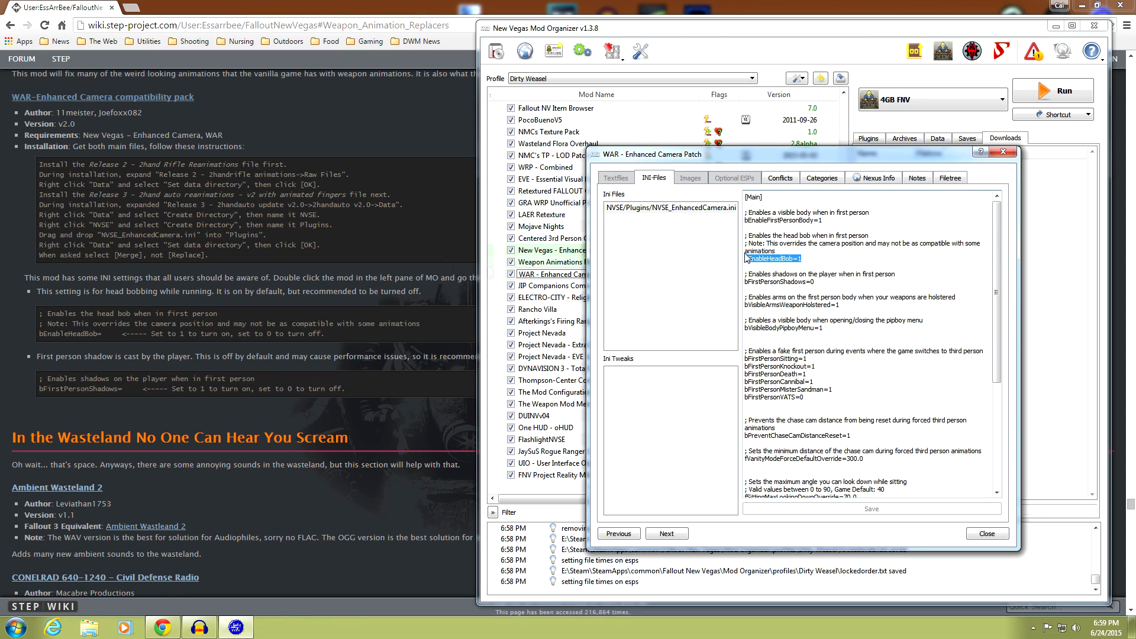
pyautogui.doubleClick(806, 259)
pyautogui.write('0')
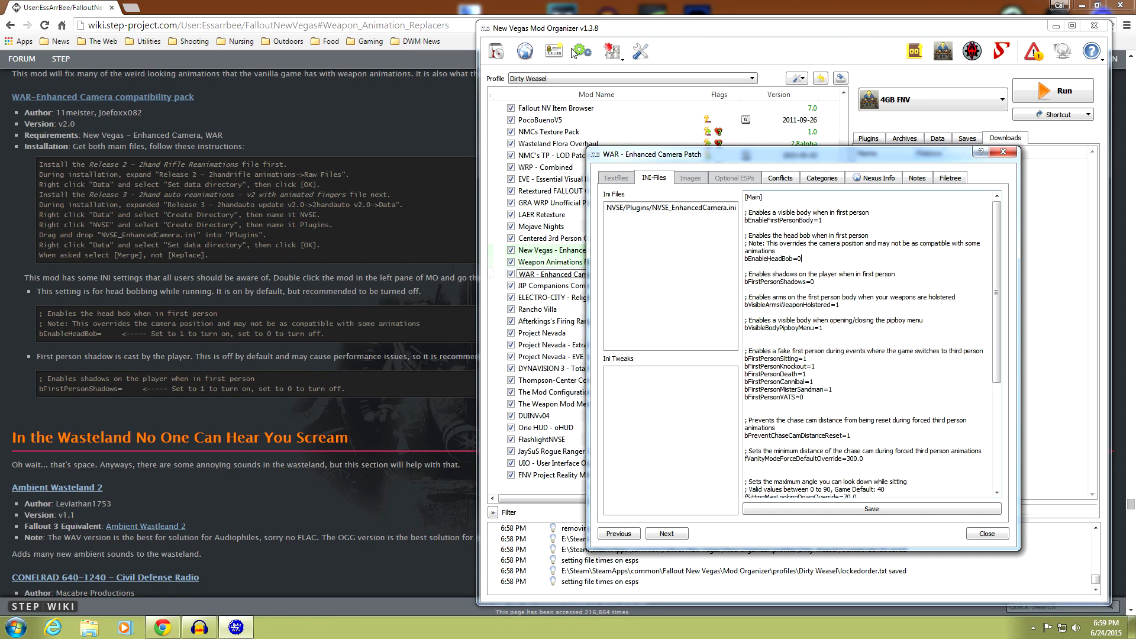
pyautogui.click(658, 30)
pyautogui.click(872, 508)
# - Set bFirstPersonShadows to 1 in NVSE_EnhancedCamera.ini as the guide recommends, save it, and close the mod's information window
pyautogui.click(326, 506)
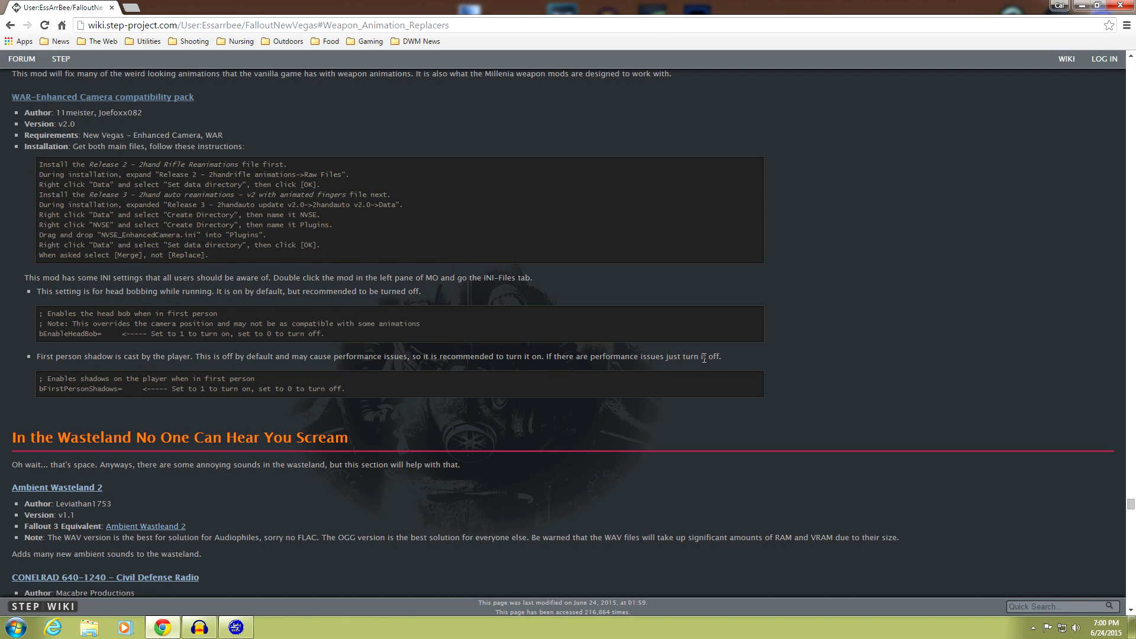
pyautogui.click(235, 627)
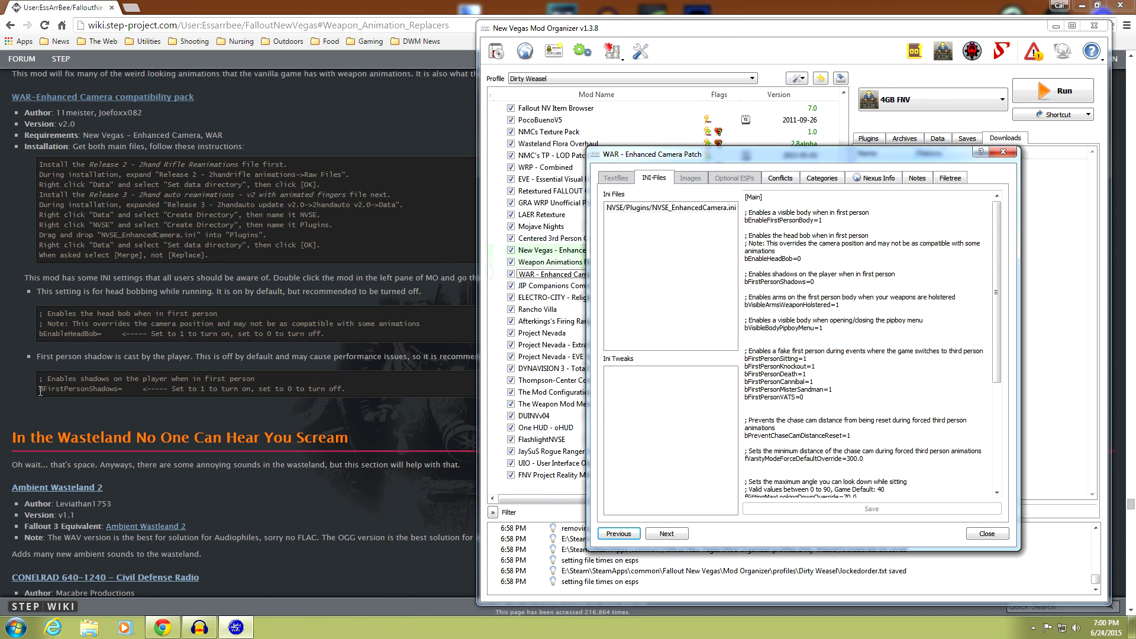
pyautogui.click(820, 284)
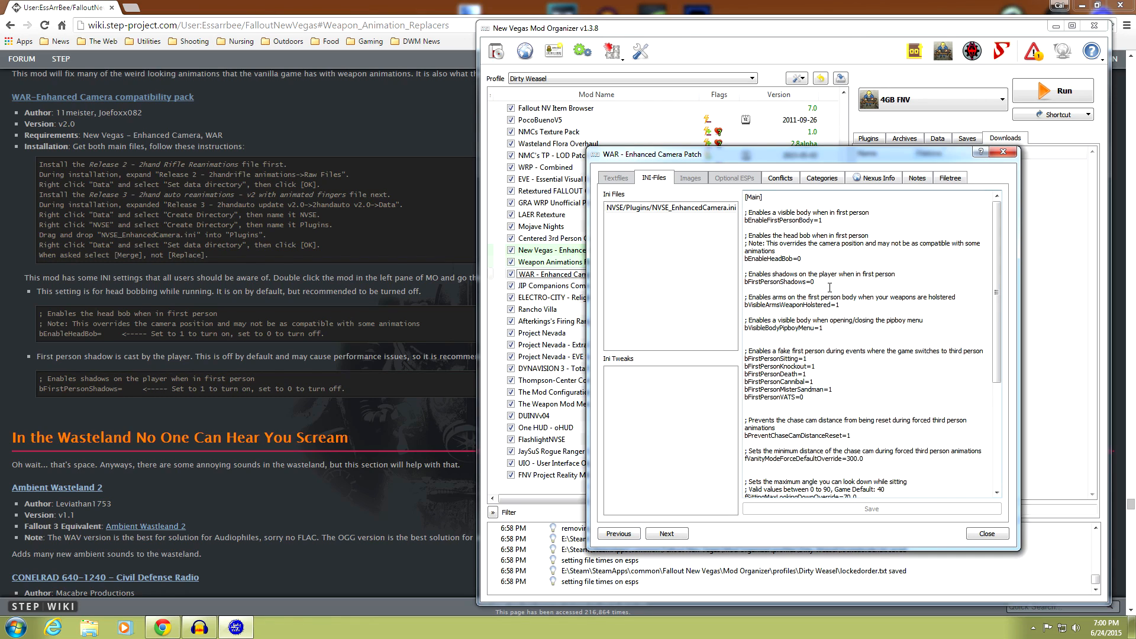
pyautogui.press('BackSpace')
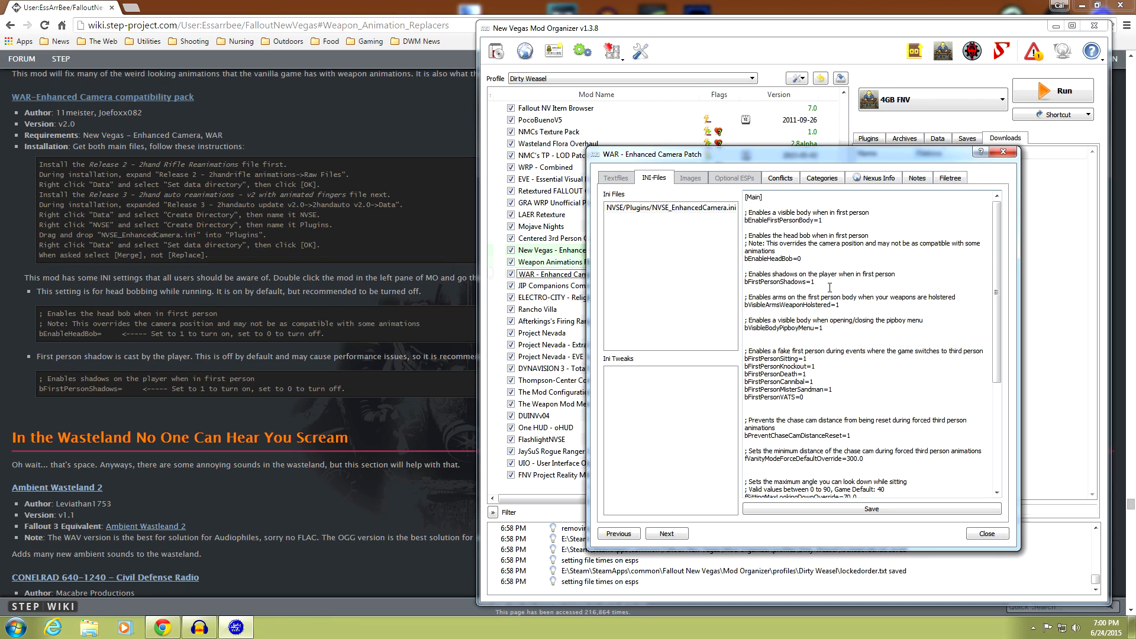
pyautogui.moveTo(825, 282); pyautogui.dragTo(745, 282)
pyautogui.click(809, 285)
pyautogui.click(819, 284)
pyautogui.click(854, 510)
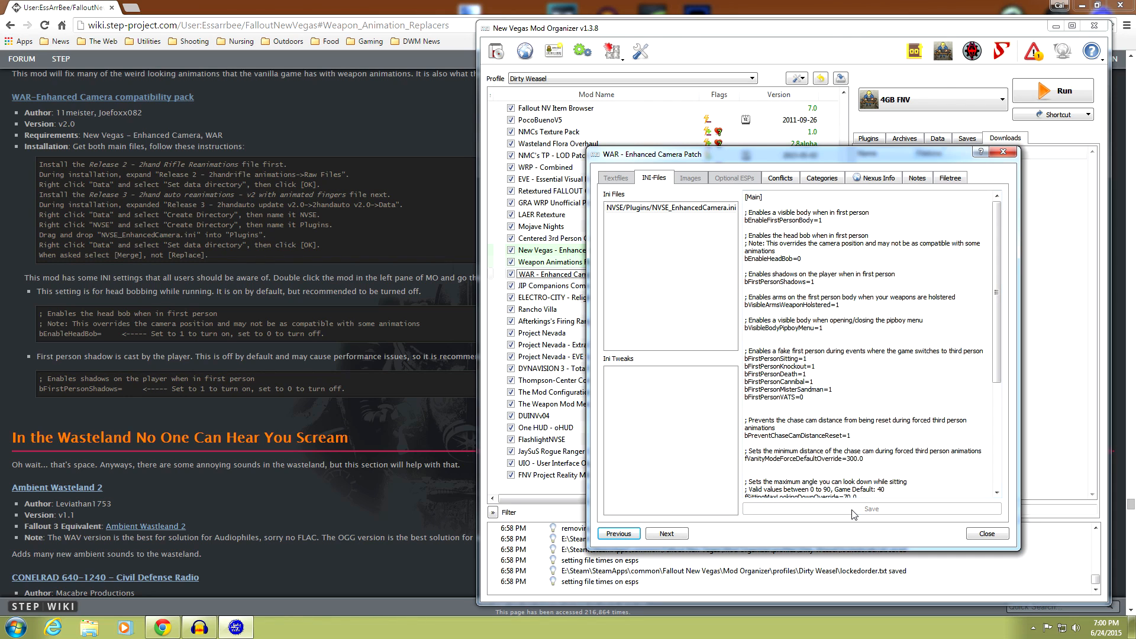
pyautogui.click(977, 535)
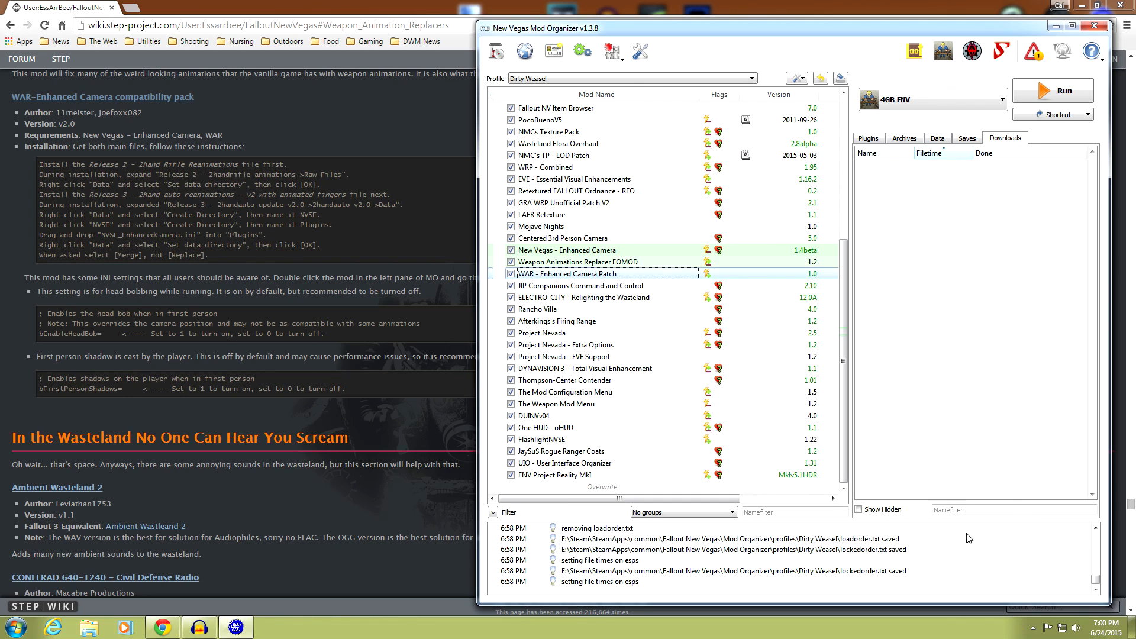
pyautogui.moveTo(475, 215); pyautogui.dragTo(57, 219)
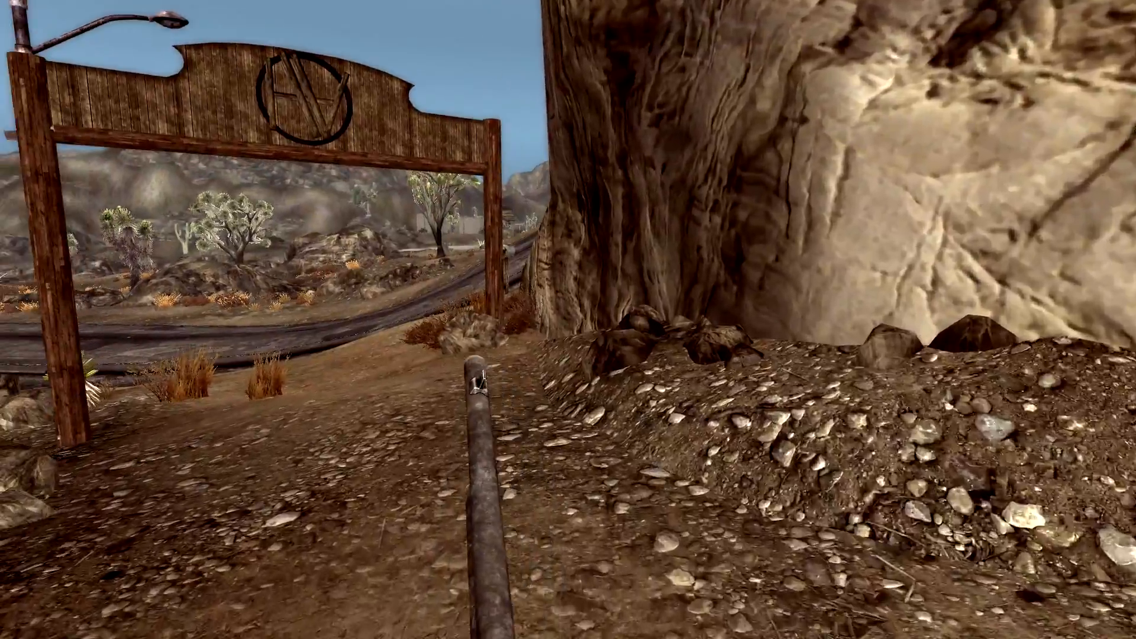
pyautogui.press('w')
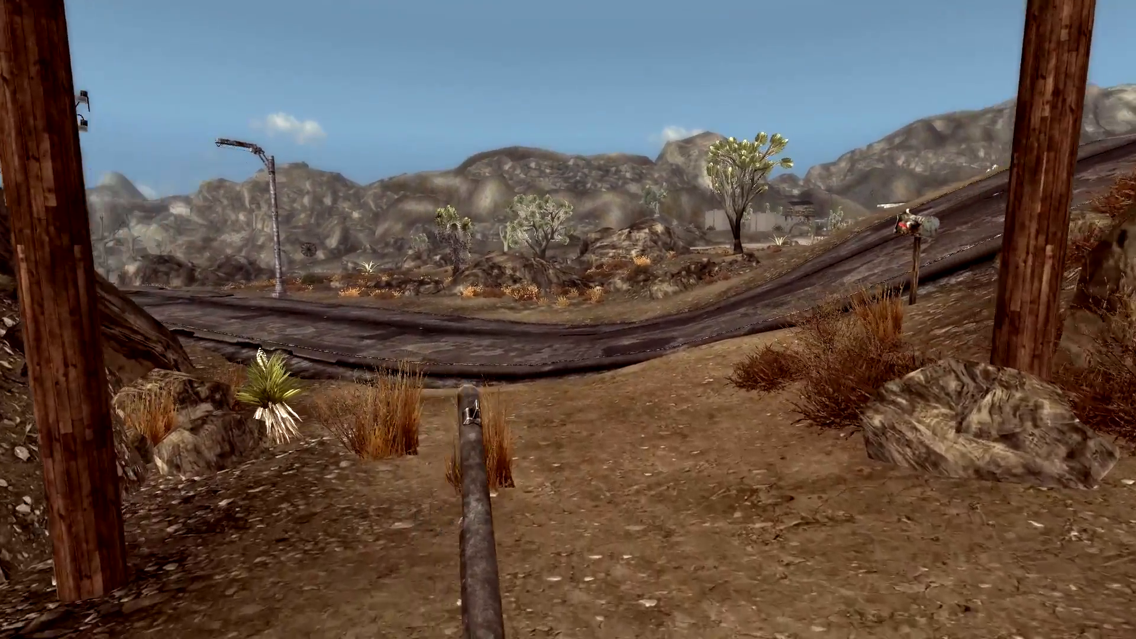
pyautogui.rightClick(568, 320)
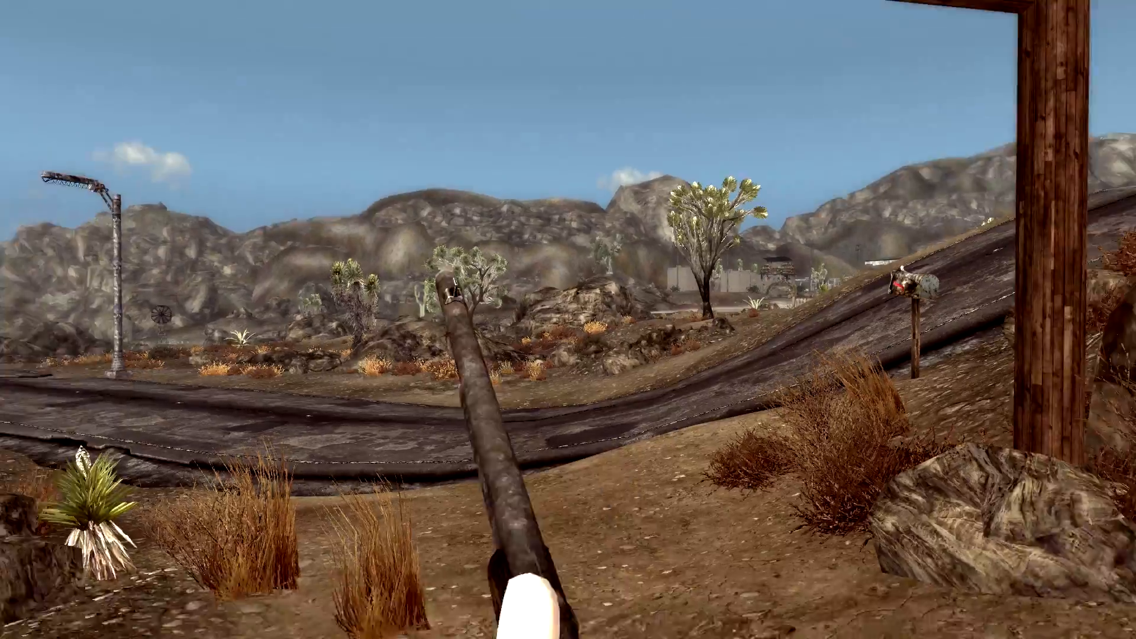
pyautogui.press('s')
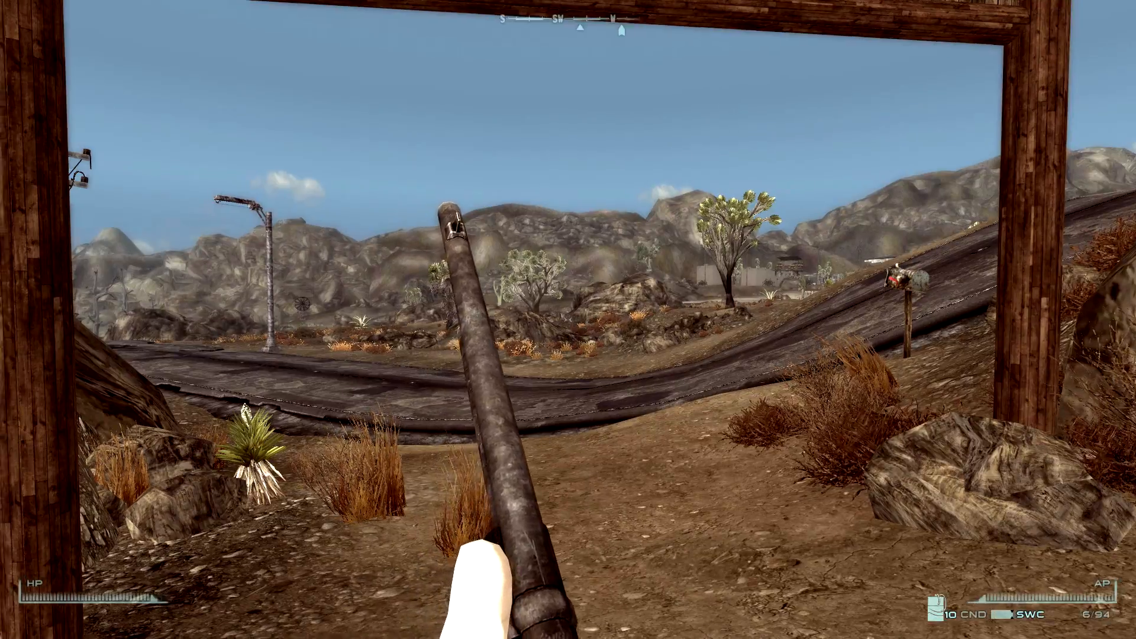
pyautogui.press('a')
pyautogui.press('w')
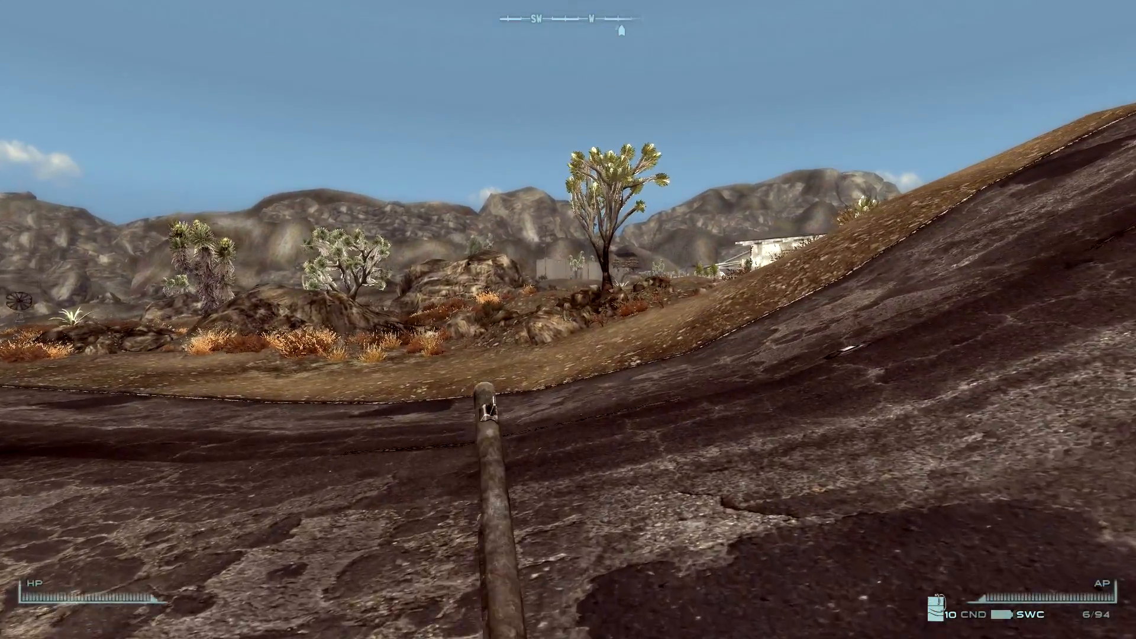
pyautogui.press('w')
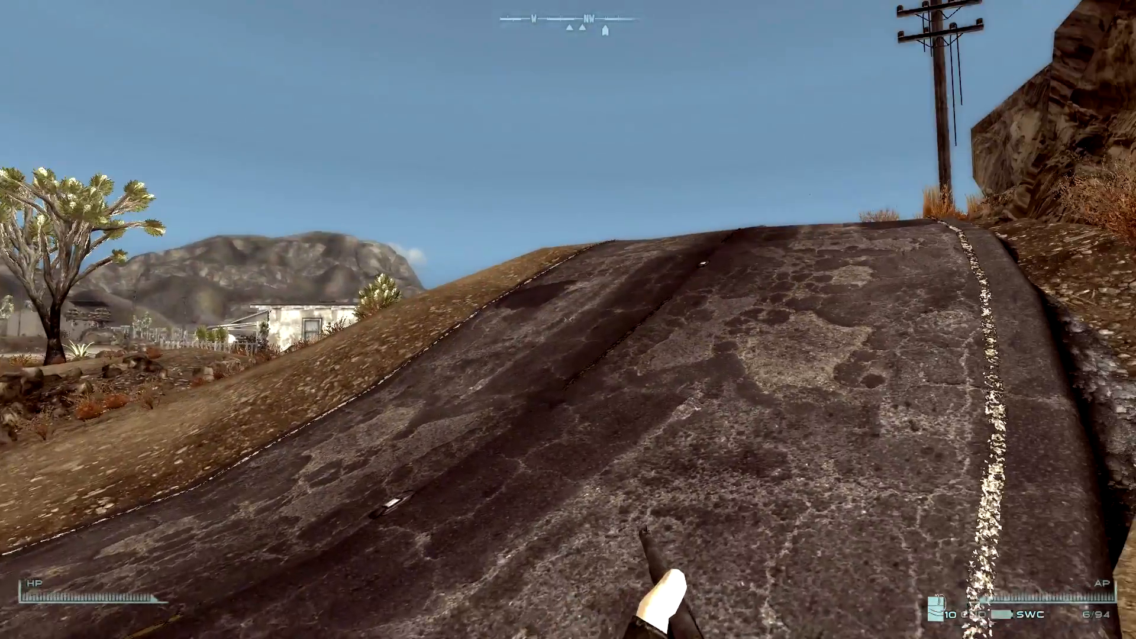
pyautogui.press('f')
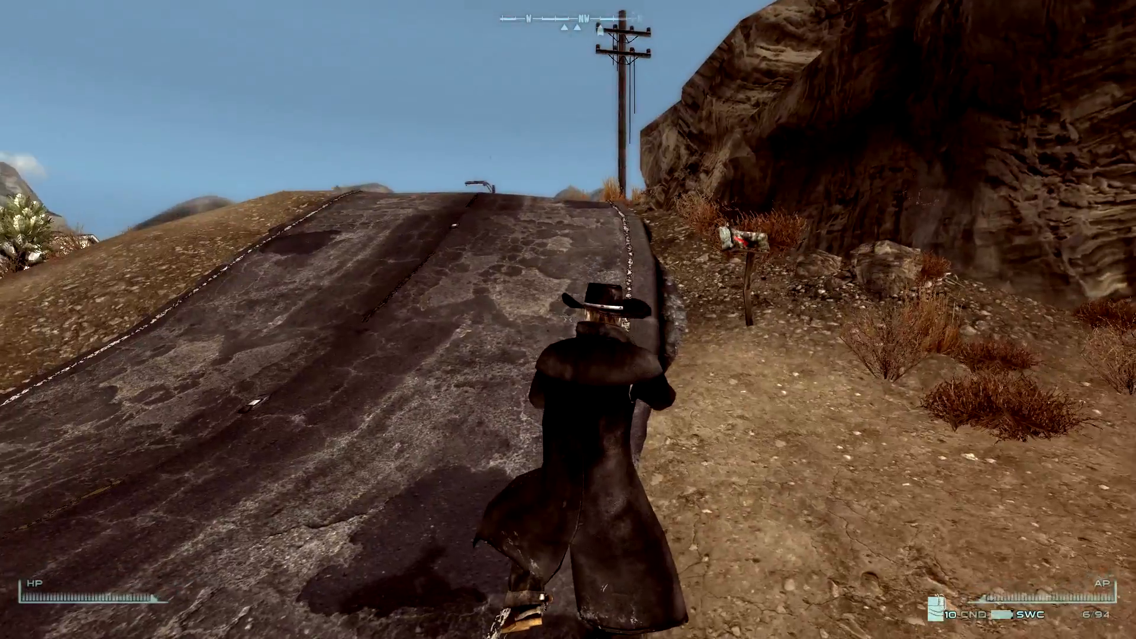